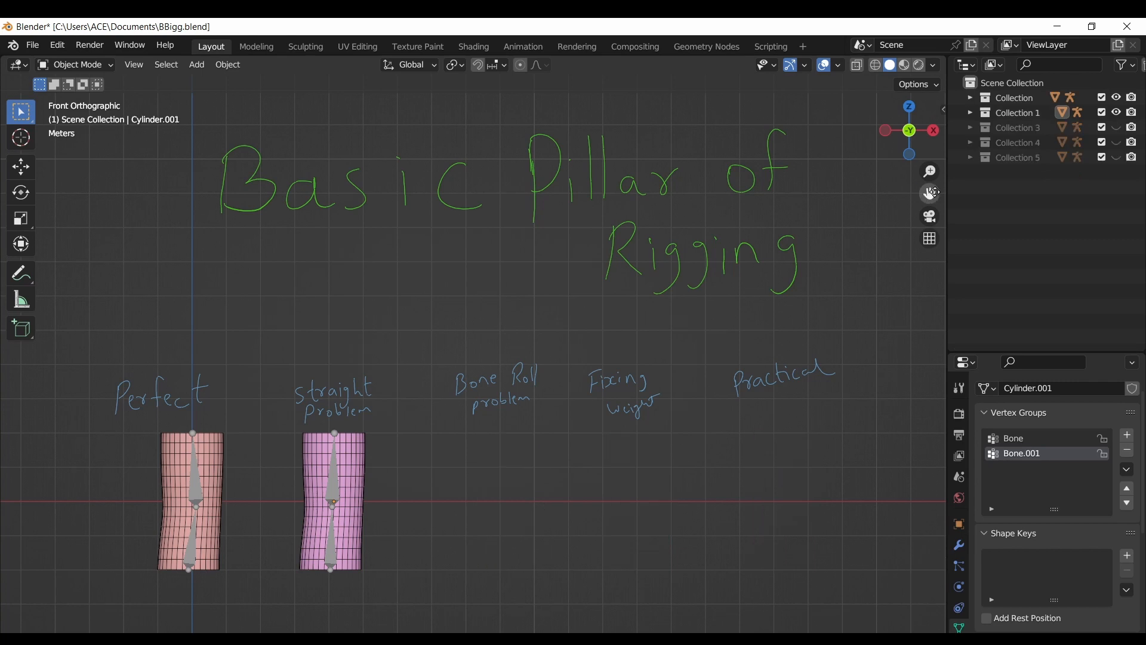
Step: Draw a bent line with an arrowhead beside the Perfect leg and a straight vertical line beside the Straight Problem leg as annotations
scroll(684, 425, "up", 5)
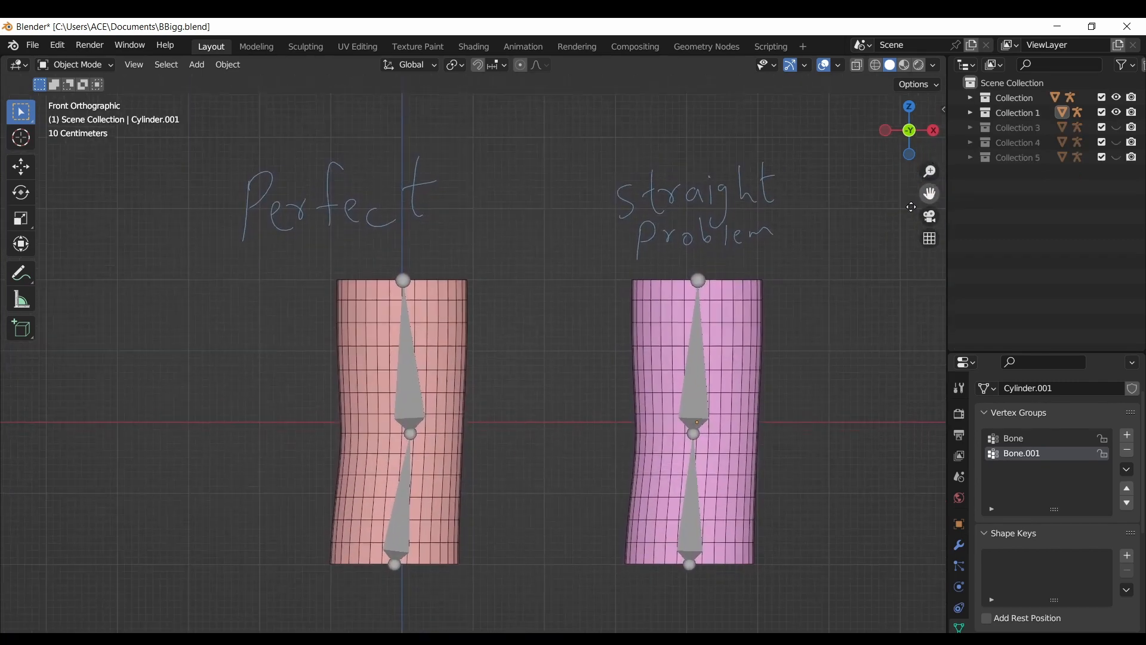
left_click(685, 425)
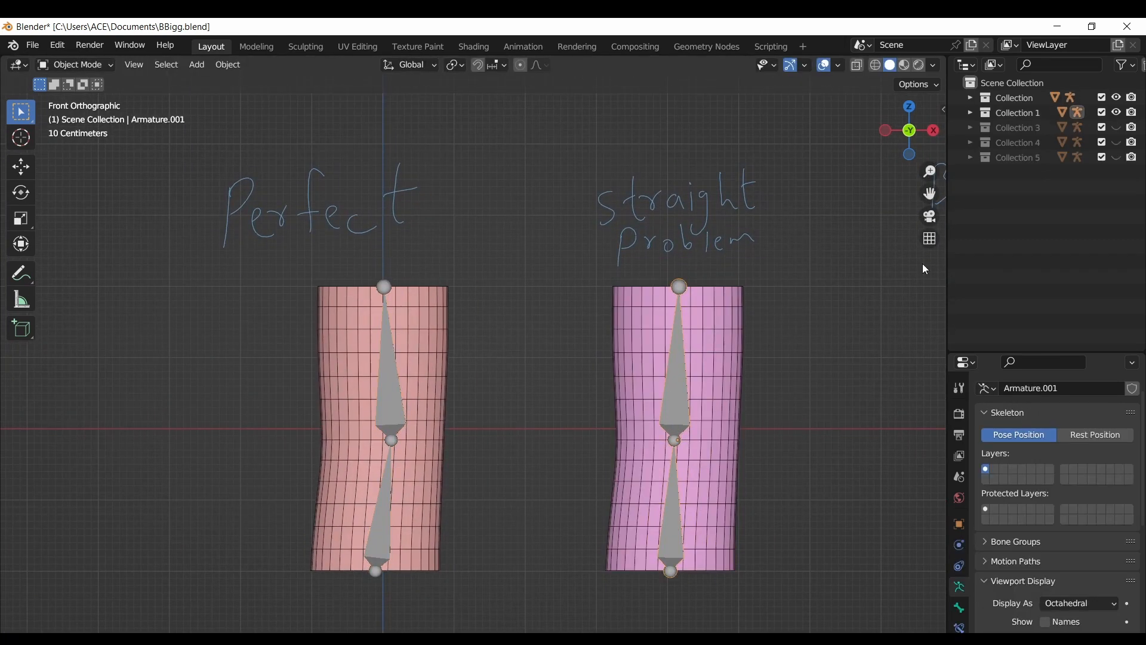
left_click(21, 273)
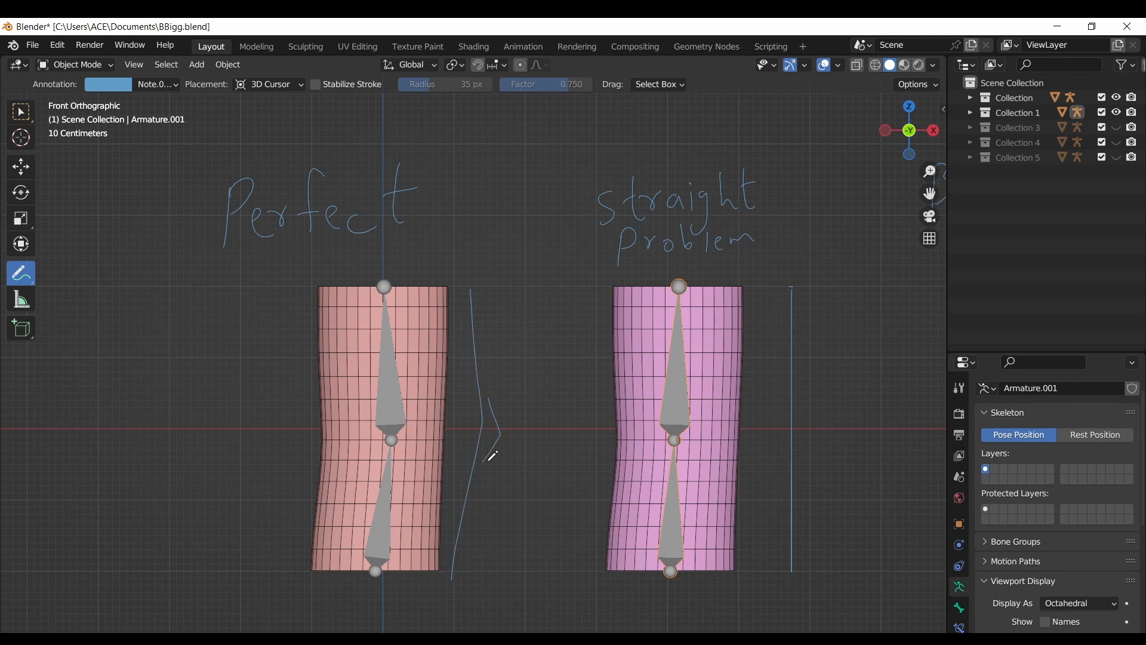
left_click(679, 400)
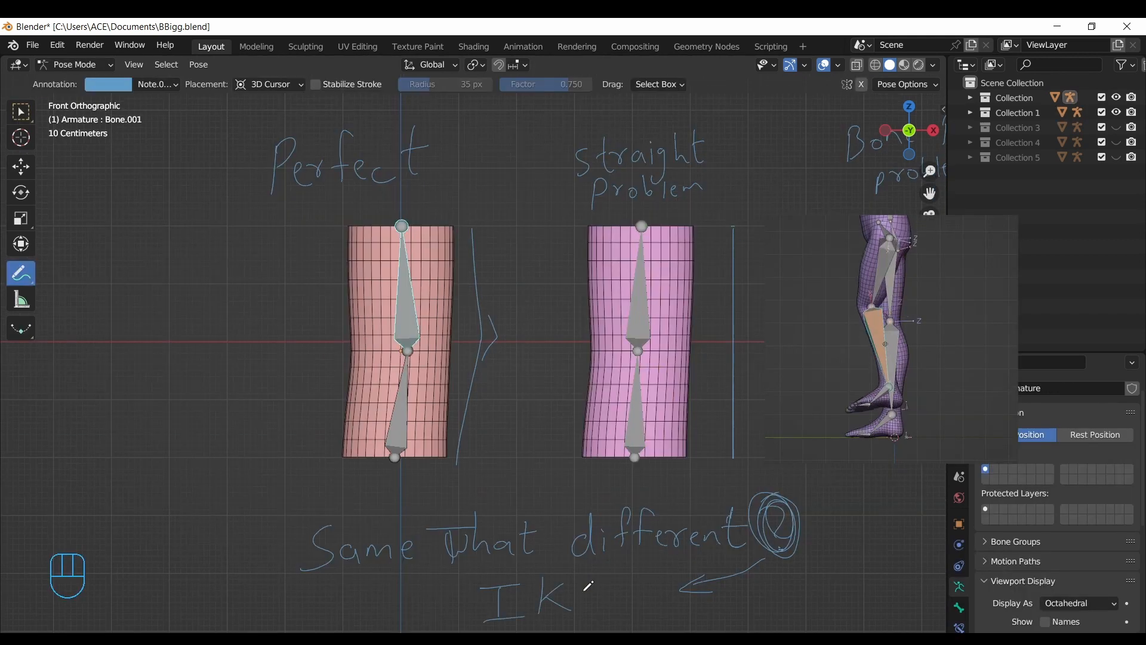
Step: Enable Auto IK for posing and try moving the Perfect leg's upper bone
left_click(907, 85)
left_click(839, 114)
key("g")
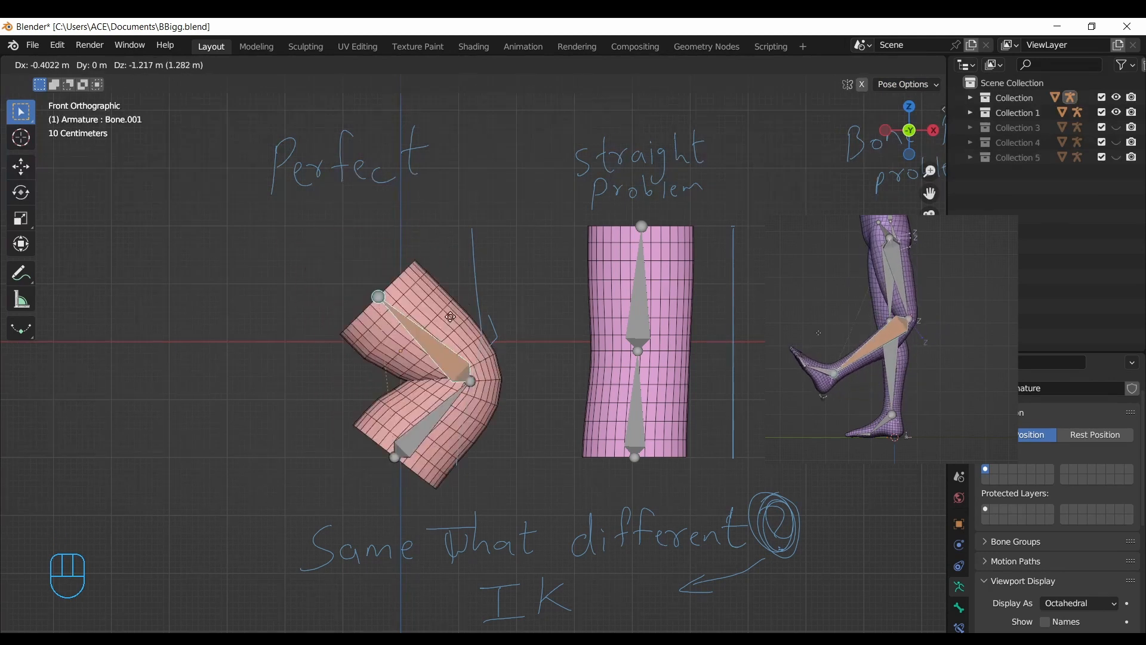
right_click(430, 297)
key("alt+q")
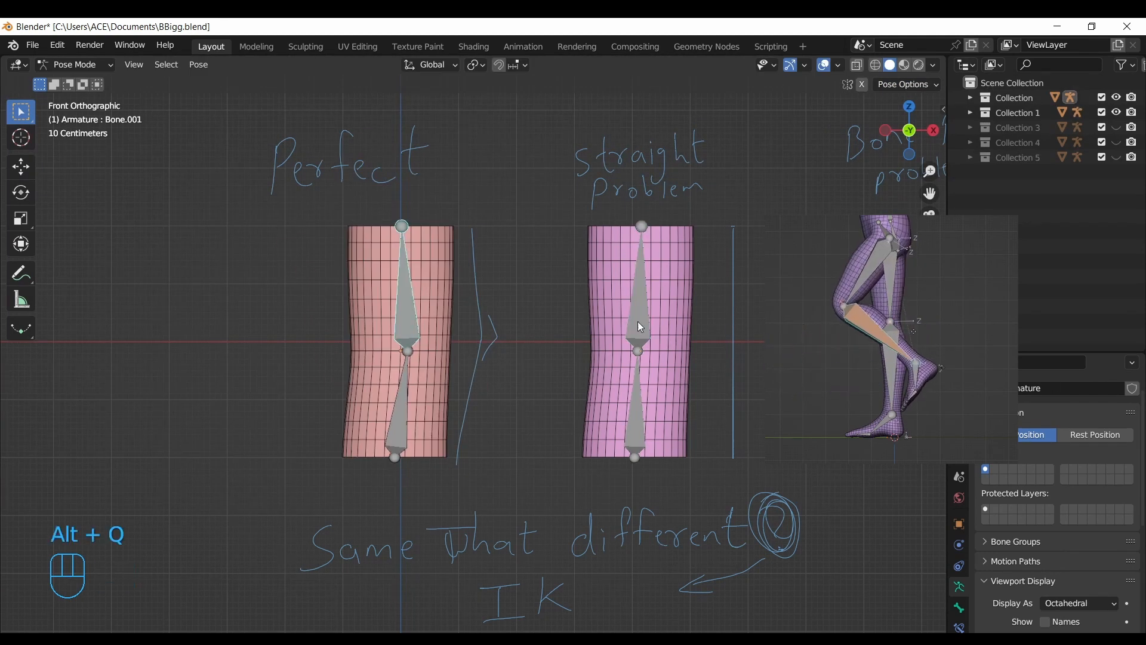
Step: Test-move the upper bones of the Straight Problem and Perfect legs with IK to compare how they bend, cancelling each move
key("g")
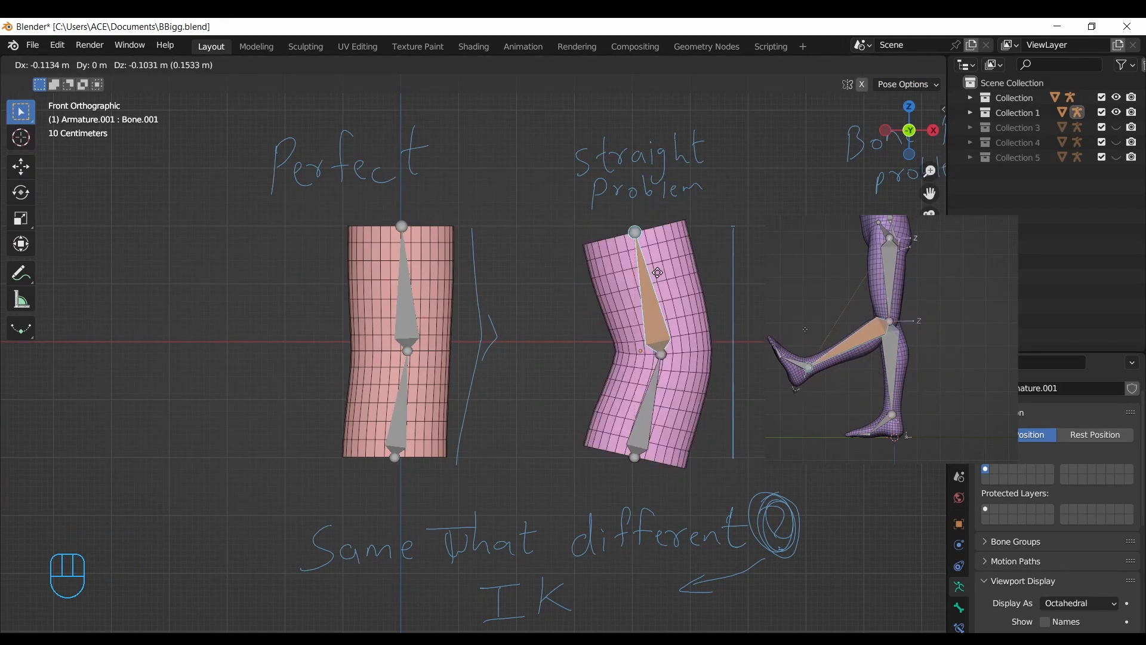
right_click(654, 260)
key("alt+q")
key("g")
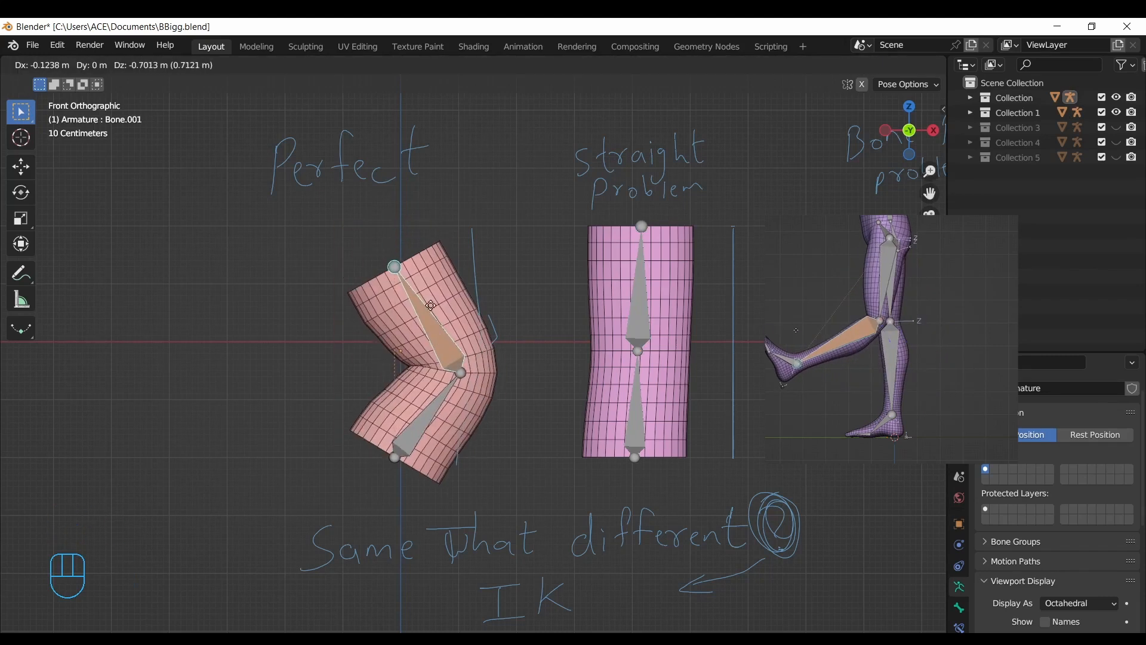
right_click(644, 311)
key("alt+q")
key("g")
right_click(649, 291)
key("g")
right_click(634, 320)
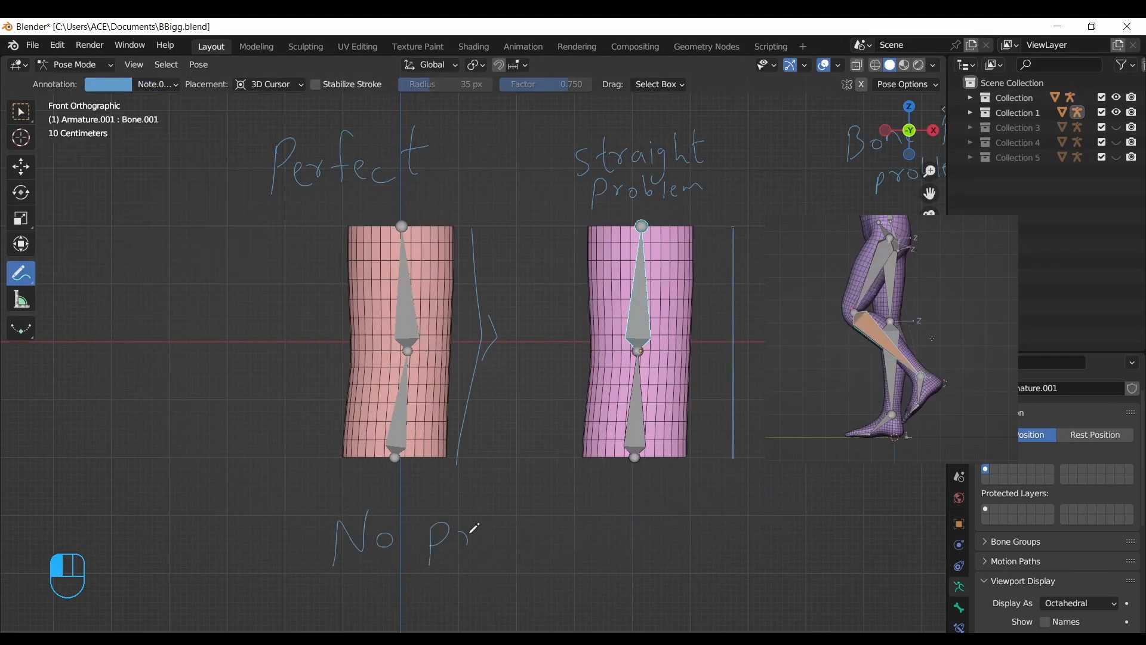
Step: Write the annotation "No Proper direction That difference" below the two legs and hide its layer
mouse_move(474, 528)
left_mouse_down()
mouse_move(673, 530)
mouse_move(410, 608)
mouse_move(678, 613)
left_mouse_up()
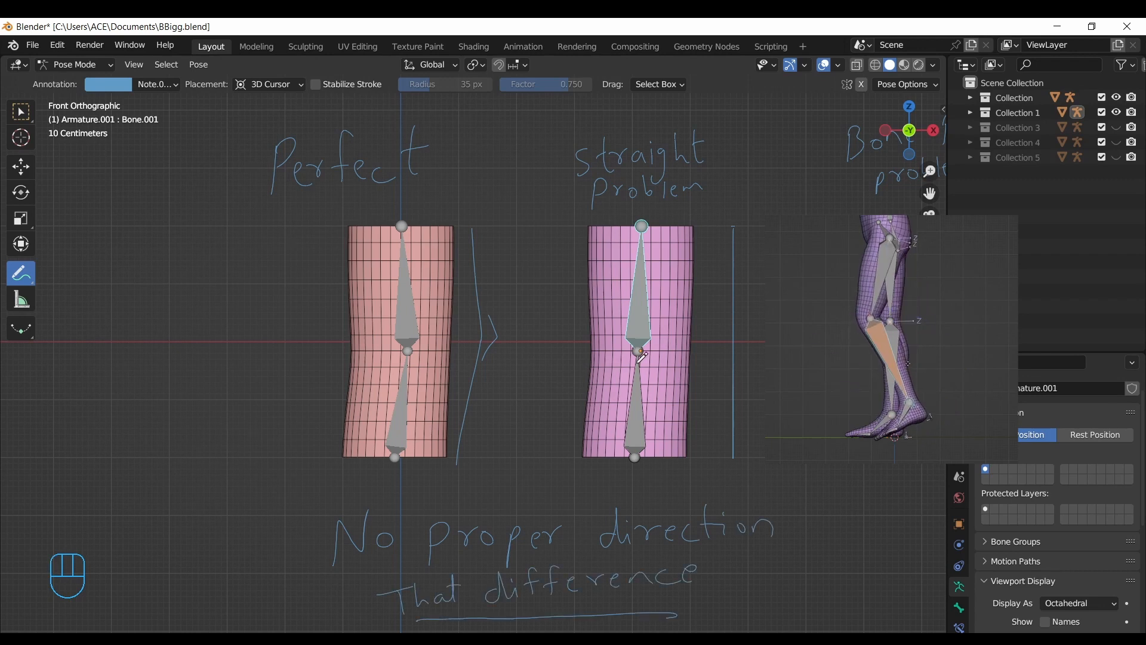
left_click(178, 85)
left_click(247, 143)
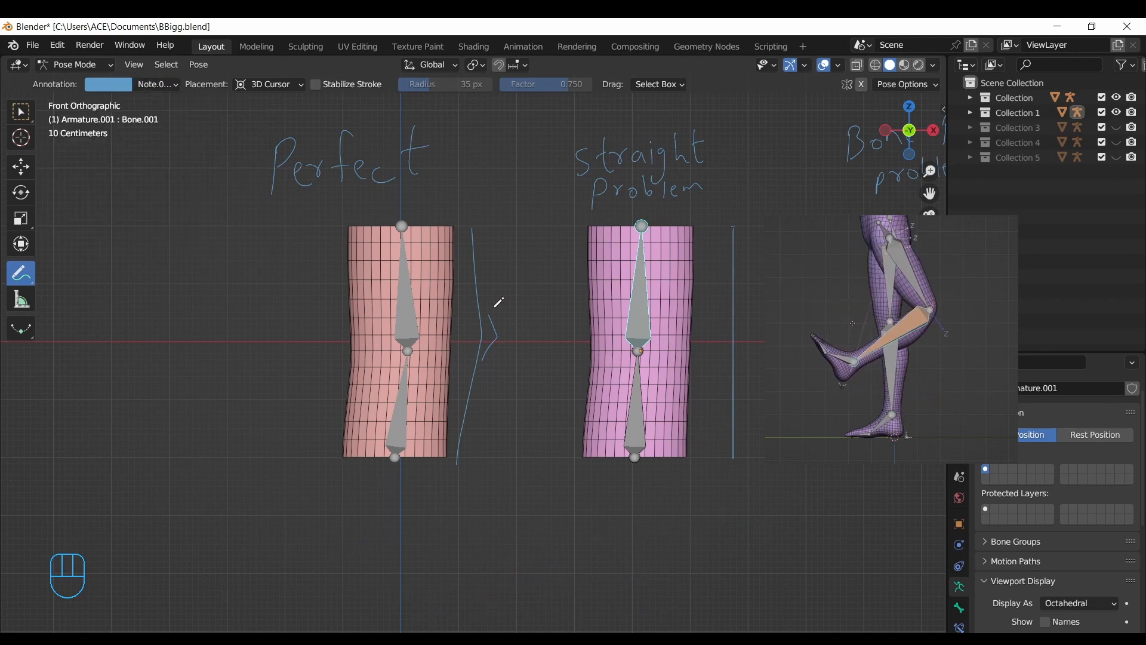
Step: Add a red annotation layer and draw a thick X below the Straight Problem leg
left_click(158, 84)
left_click(252, 131)
left_click(110, 85)
left_click(160, 214)
left_click_drag(618, 486, 654, 506)
left_click_drag(651, 483, 617, 508)
left_click(157, 84)
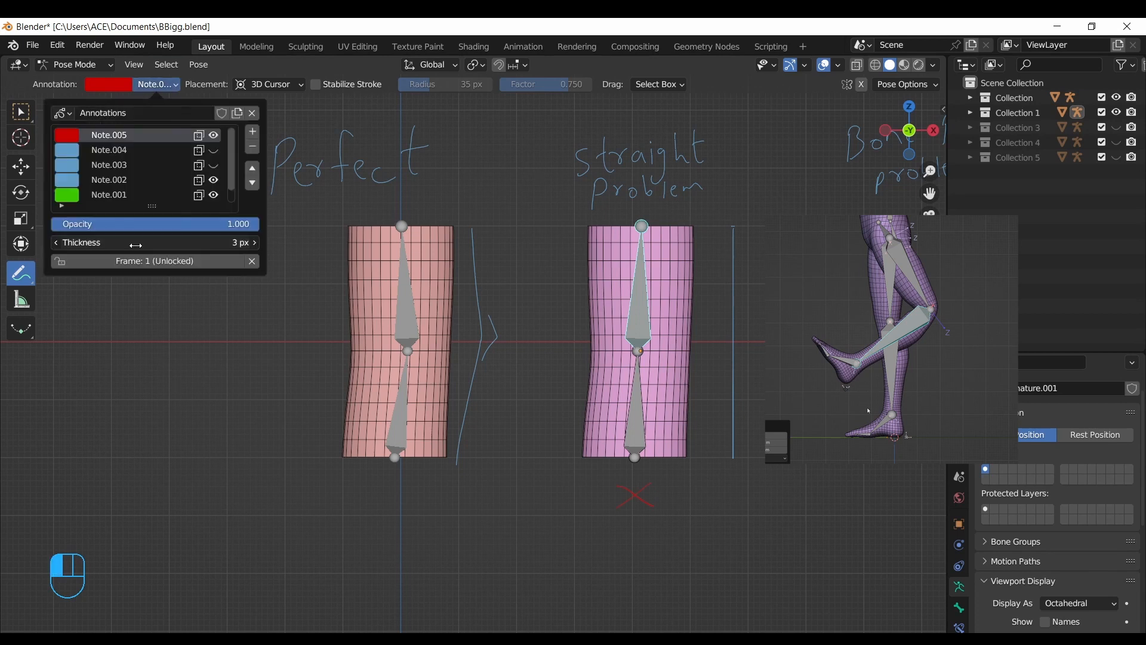
left_click_drag(135, 246, 233, 254)
Step: Show Collection 3, which holds the Bone Roll problem leg
left_click(21, 113)
left_click_drag(930, 172, 929, 235)
left_click_drag(930, 193, 803, 227)
left_click_drag(930, 171, 933, 132)
left_click(1116, 127)
left_click_drag(930, 194, 840, 193)
left_click_drag(929, 172, 929, 181)
Step: Return to Object Mode and parent the Bone Roll problem cylinder to its armature
left_click(74, 65)
left_click(74, 80)
left_click(589, 353)
key("g")
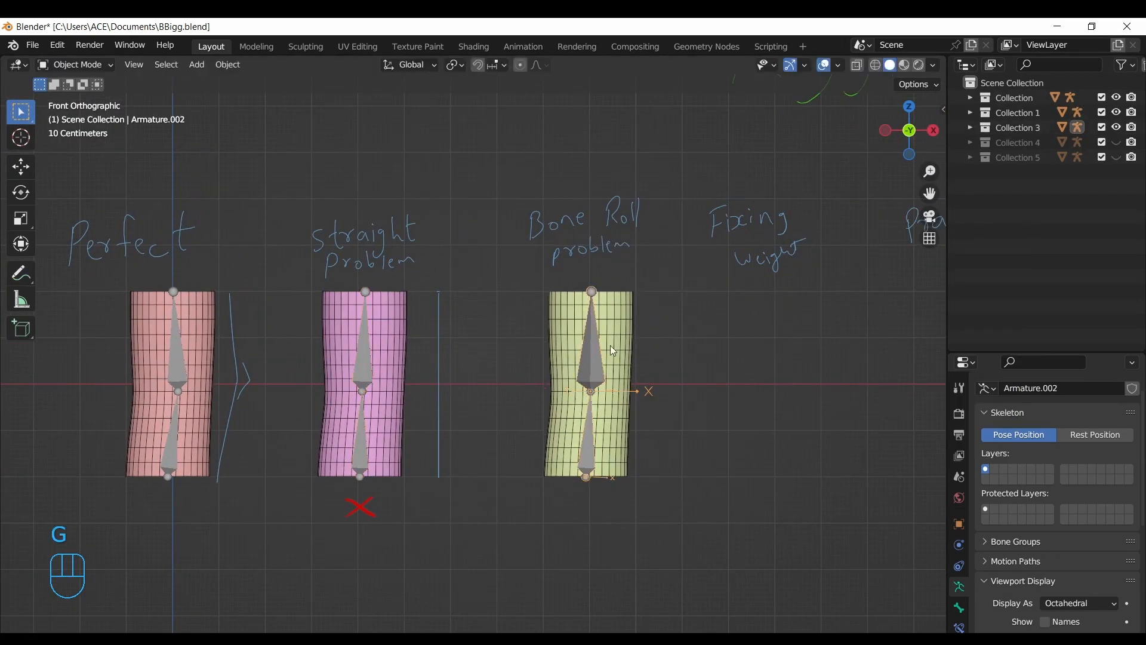
left_click(614, 353)
left_click(585, 373, "shift")
key("ctrl+p")
Step: Hide Collection 1 and the annotations with the bend lines and red X
left_click(182, 363)
left_click(1117, 112)
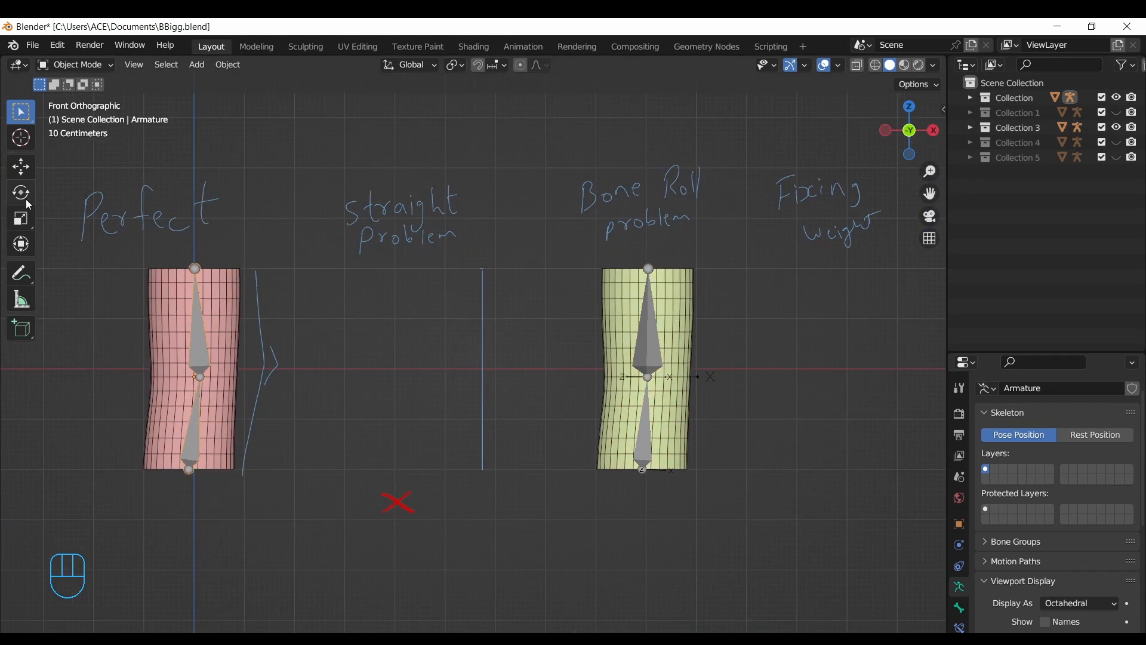
left_click(21, 273)
left_click(153, 84)
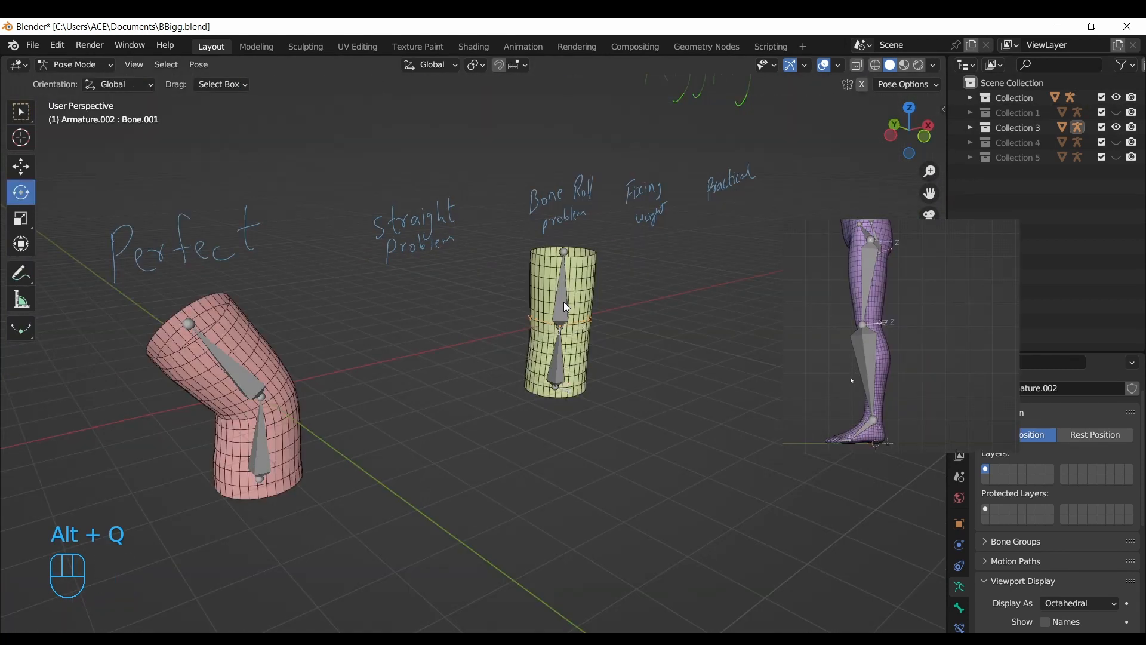
Step: Rotate the Bone Roll problem leg's upper bone in Global orientation to bend it like the Perfect leg
left_click(563, 306)
left_click_drag(528, 299, 510, 330)
key("alt+q")
left_click(242, 375)
key("alt+q")
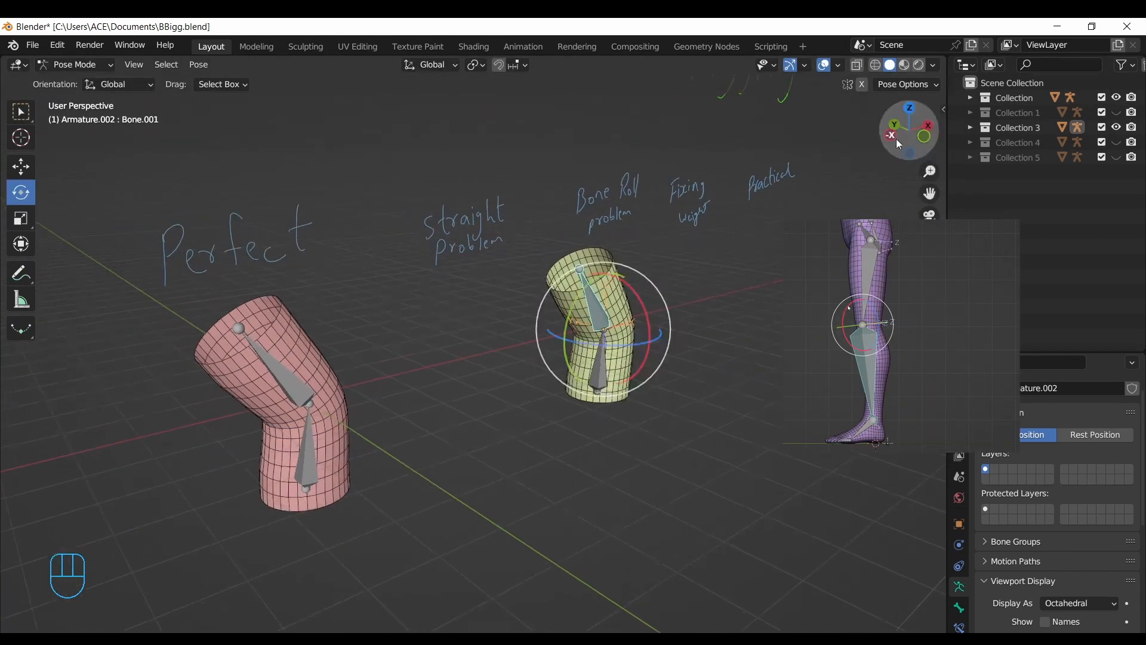
Step: Write the annotation "Problem occur when it switch in local" and draw a curved line from it towards the orientation setting
left_click(21, 273)
mouse_move(391, 495)
left_mouse_down()
mouse_move(486, 494)
mouse_move(591, 517)
left_mouse_up()
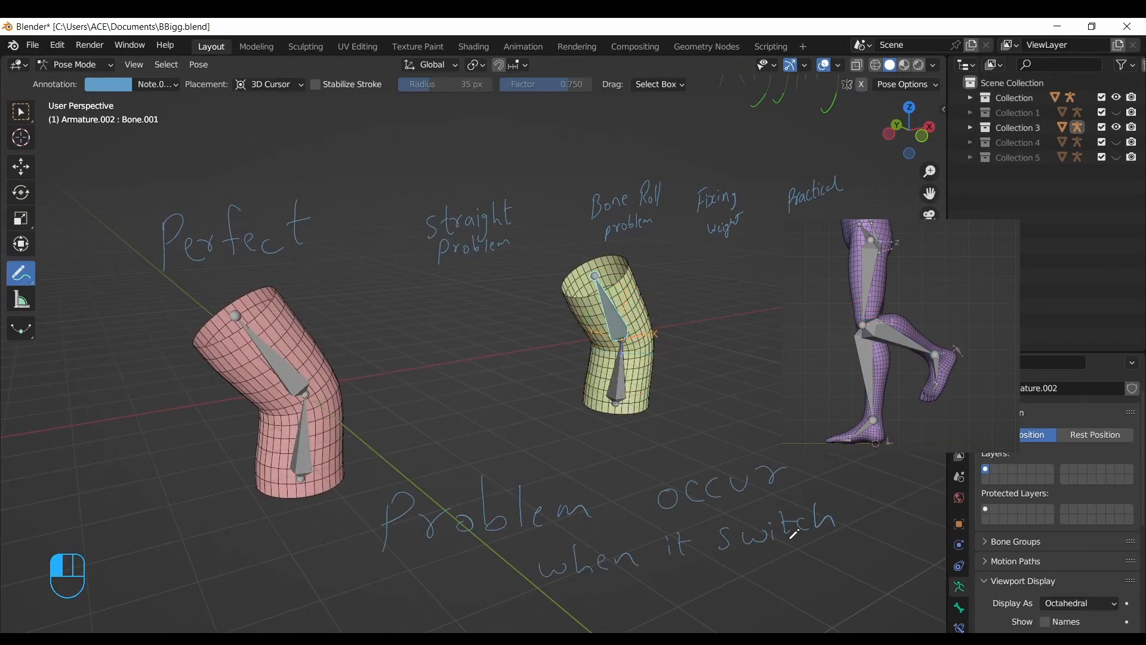
left_click_drag(560, 609, 558, 625)
left_click_drag(571, 608, 592, 623)
left_click_drag(637, 585, 646, 620)
left_click_drag(661, 596, 661, 596)
left_click_drag(710, 590, 729, 598)
left_click_drag(737, 560, 742, 593)
mouse_move(767, 576)
left_mouse_down()
mouse_move(636, 627)
mouse_move(98, 262)
left_mouse_up()
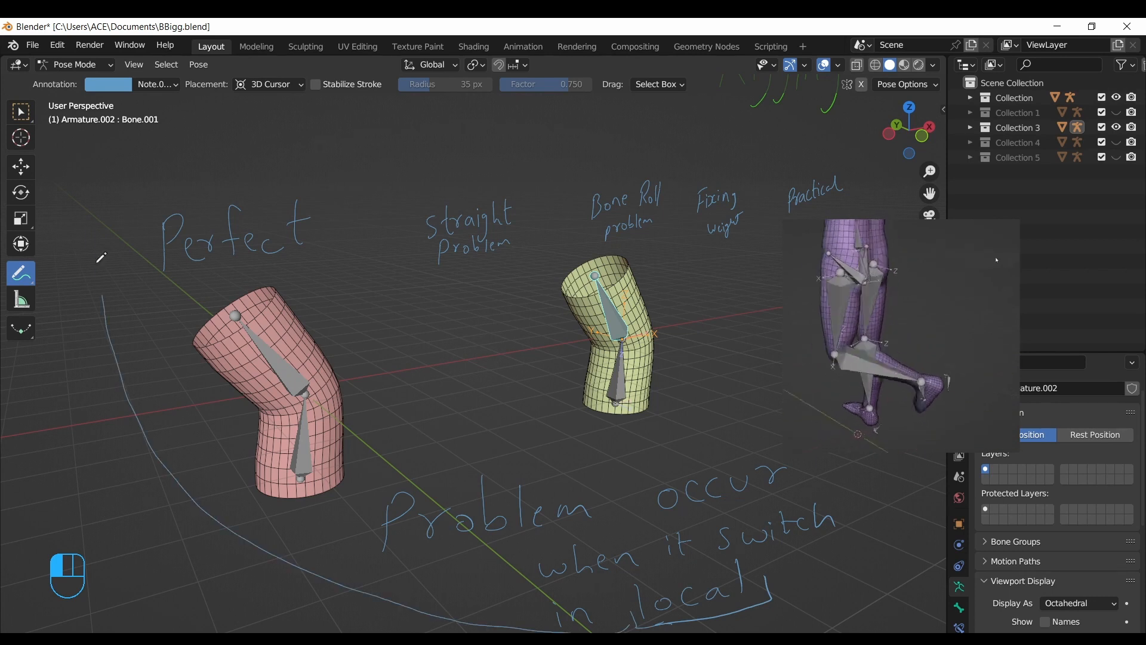
Step: Switch the Rotate orientation to Local and rotate the Bone Roll problem leg's upper bone about 31.7° around its X axis
left_click(20, 112)
left_click(20, 192)
left_click(118, 84)
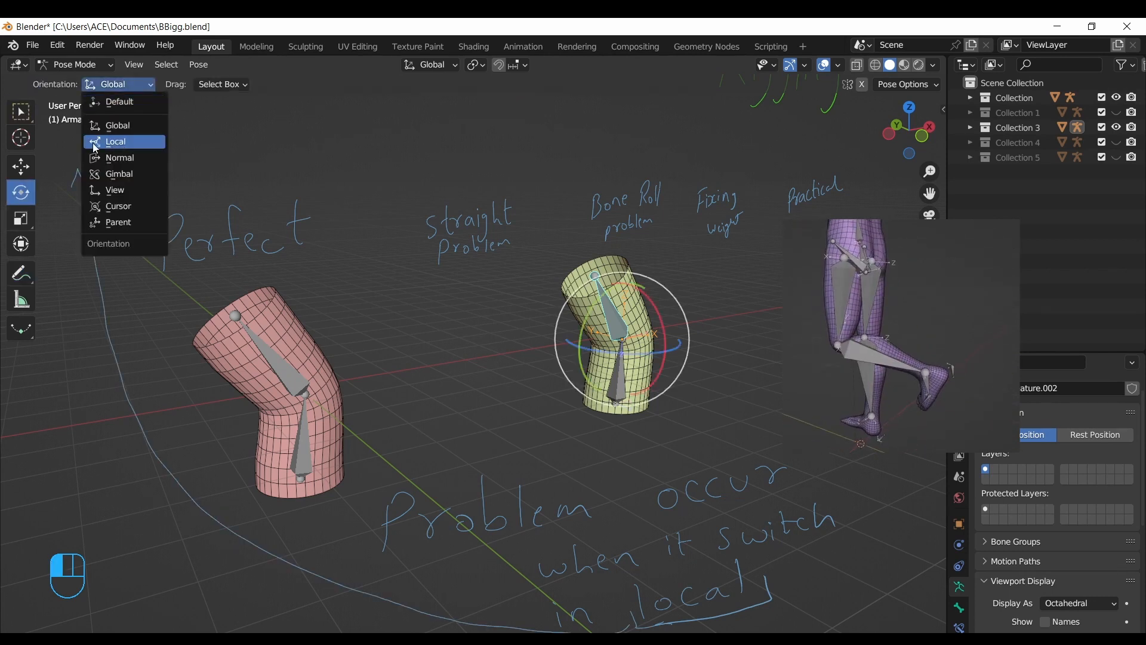
left_click(93, 144)
left_click_drag(604, 298, 591, 337)
key("ctrl+z")
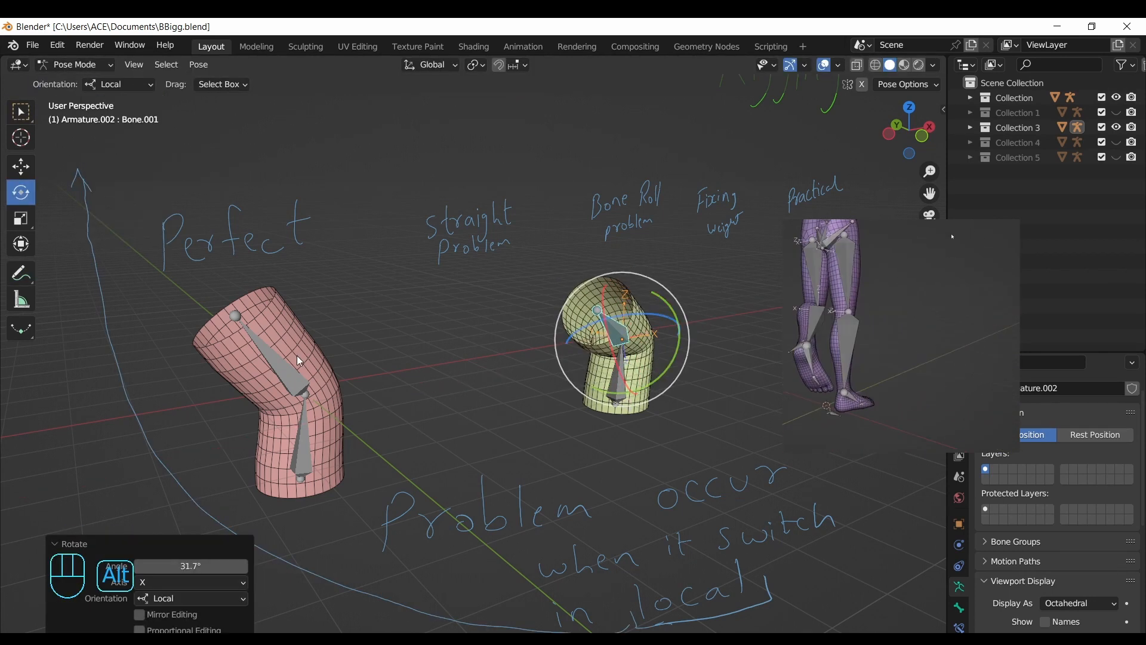
Step: Test-rotate the Perfect leg's upper bone around its local axes for comparison with the Bone Roll problem leg
key("alt+q")
left_click_drag(903, 146, 918, 145)
mouse_move(272, 391)
left_mouse_down()
mouse_move(266, 399)
mouse_move(273, 379)
left_mouse_up()
key("ctrl+z")
left_click_drag(290, 387, 335, 415)
left_click_drag(285, 373, 300, 390)
left_click_drag(908, 154, 852, 156)
Step: Undo the local-orientation test rotations on both legs and the curved annotation line
key("ctrl+z")
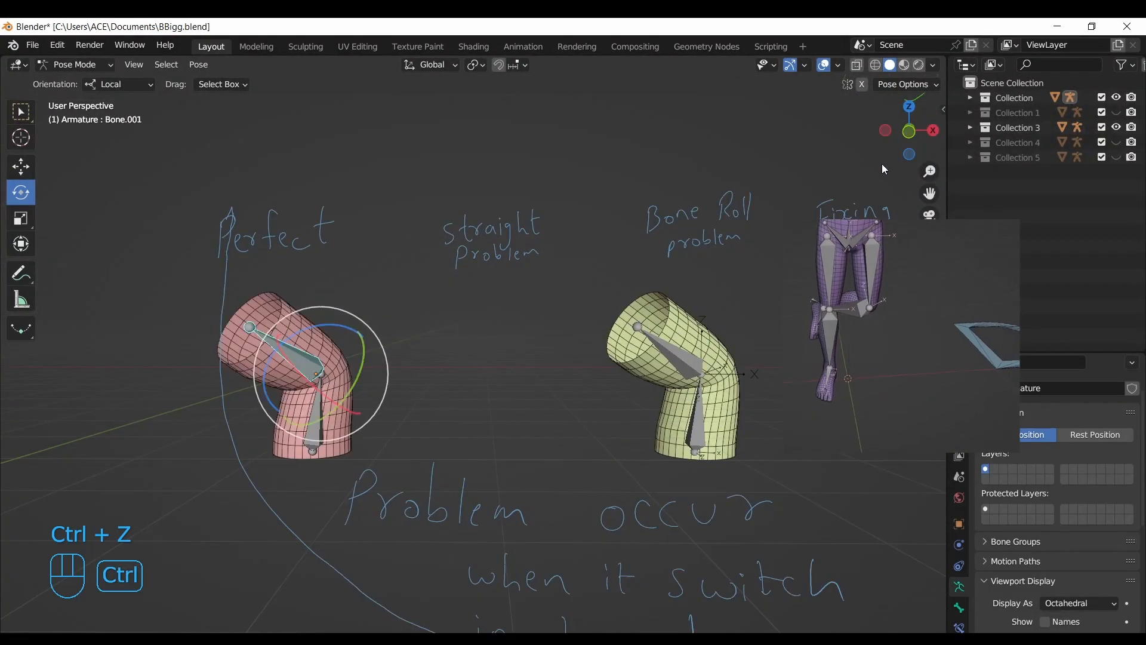
key("ctrl+z")
key("ctrl+z")
key("ctrl+z")
key("ctrl+z")
key("ctrl+z")
key("ctrl+z")
key("ctrl+z")
key("ctrl+z")
key("ctrl+z")
key("ctrl+z")
key("ctrl+z")
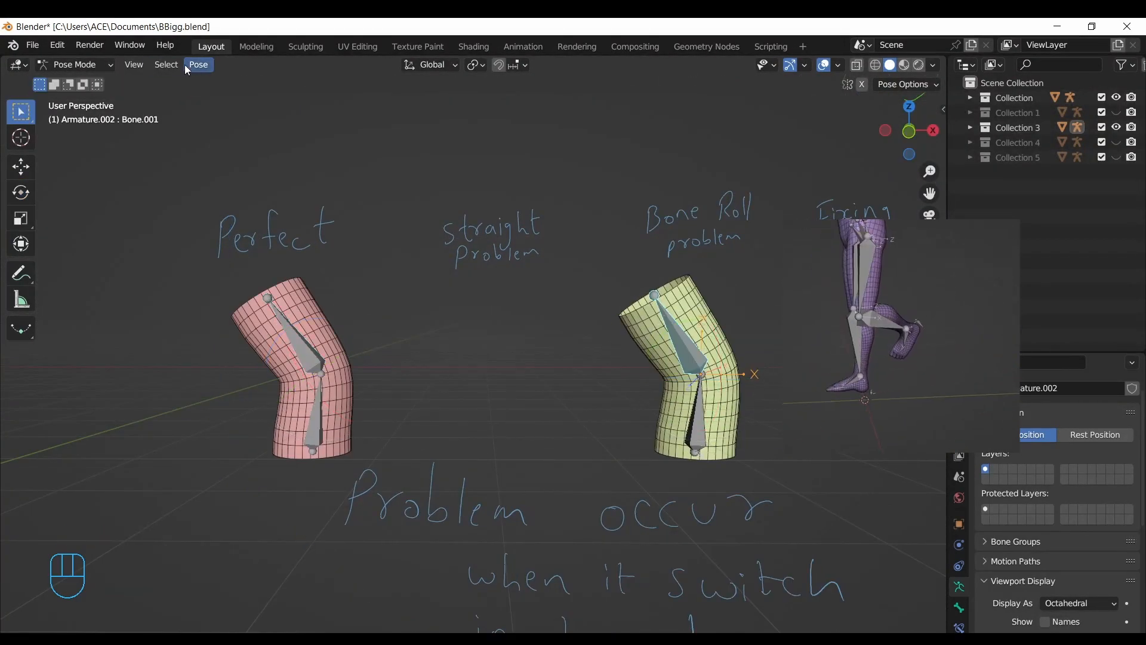
Step: Clear all pose transforms on the upper bones of the Bone Roll problem and Perfect legs, and switch to front view
left_click(185, 65)
mouse_move(224, 98)
left_click(380, 100)
key("alt+q")
left_click(194, 65)
left_click(388, 99)
left_click(908, 130)
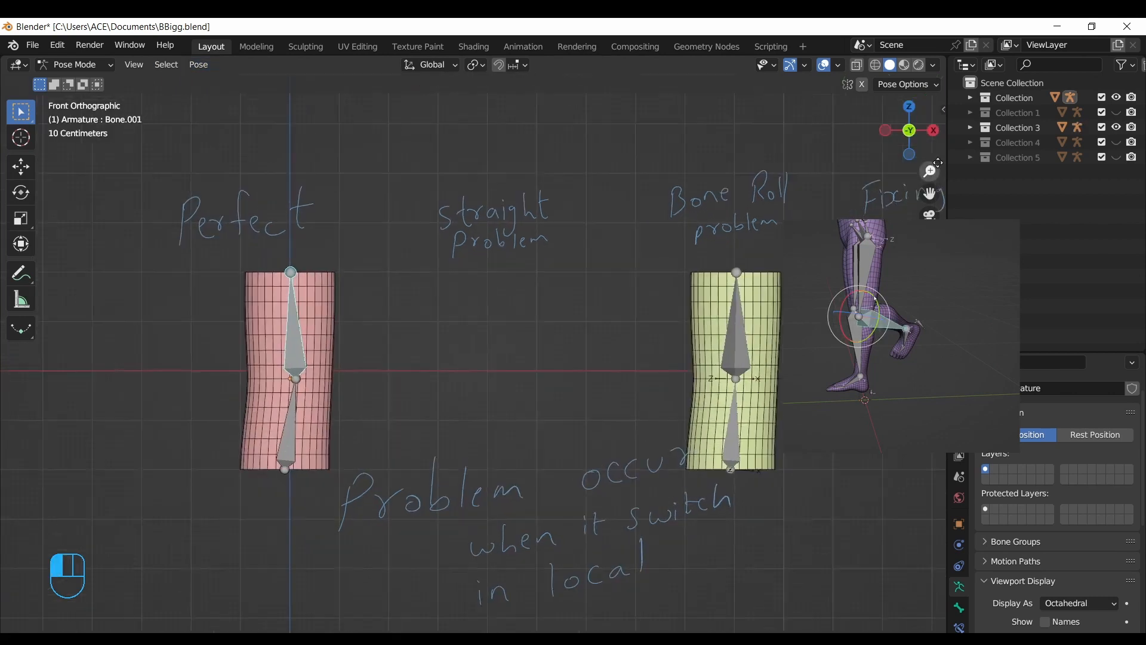
Step: Hide the note about the local orientation problem and add a new annotation layer
left_click(20, 192)
left_click(21, 273)
left_click(158, 85)
left_click(252, 150)
left_click(252, 135)
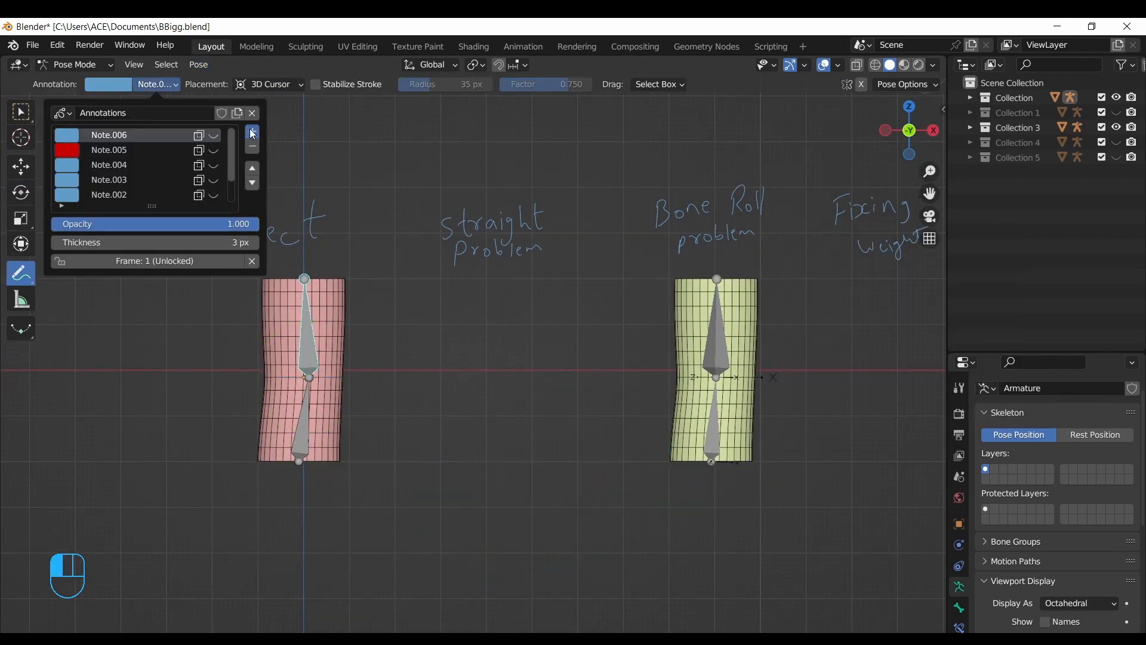
Step: Write the annotation "How to Fix Roll" between the two legs, with an underline beneath "How to Fix"
left_click(21, 112)
left_click(20, 273)
middle_click_drag(441, 496, 401, 496, "shift")
left_click_drag(389, 505, 393, 548)
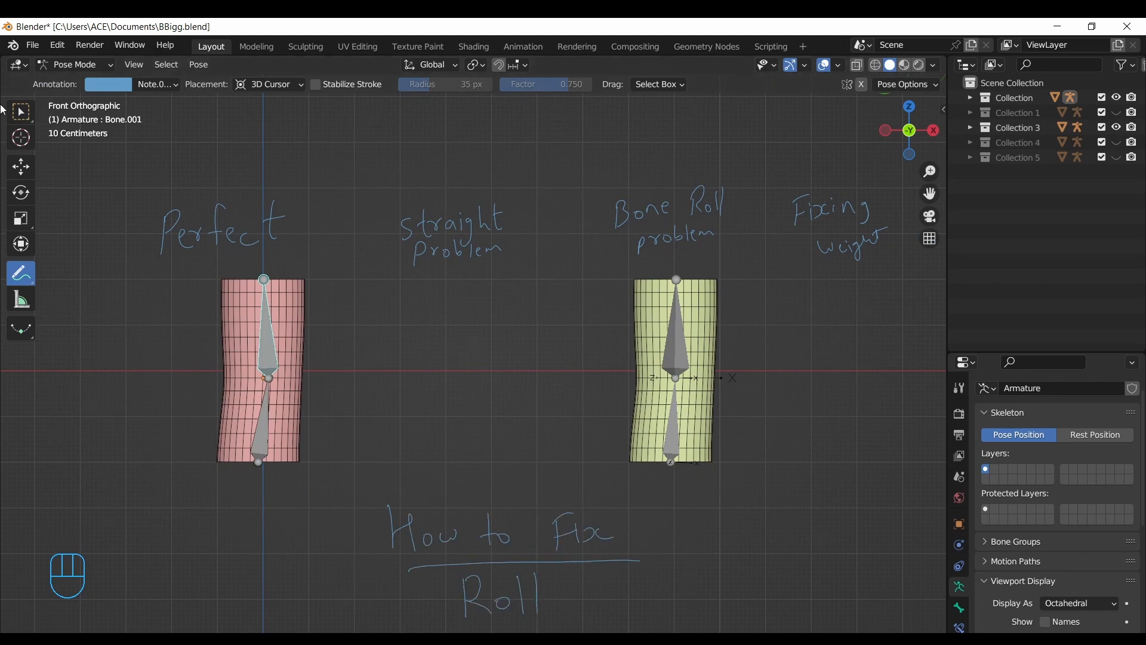
Step: Return to Object Mode, enlarge the Properties editor and display the bone axes of the Perfect leg's armature
left_click(21, 112)
key("ctrl+Tab")
left_click(672, 374)
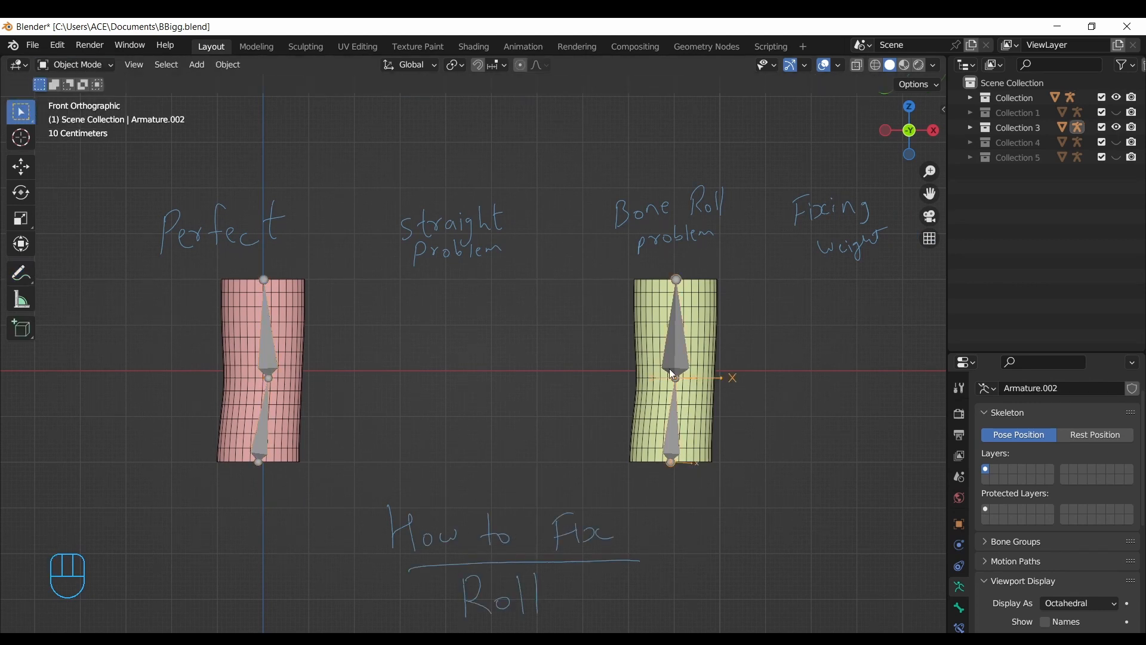
left_click_drag(1086, 351, 1086, 200)
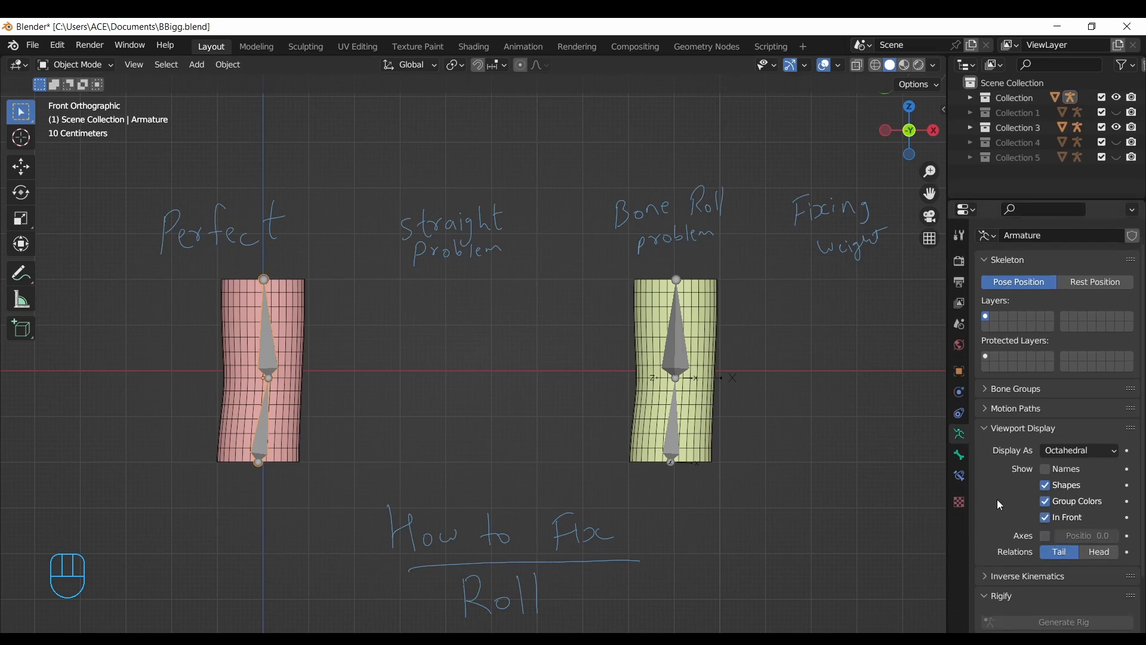
middle_click_drag(907, 334, 332, 422)
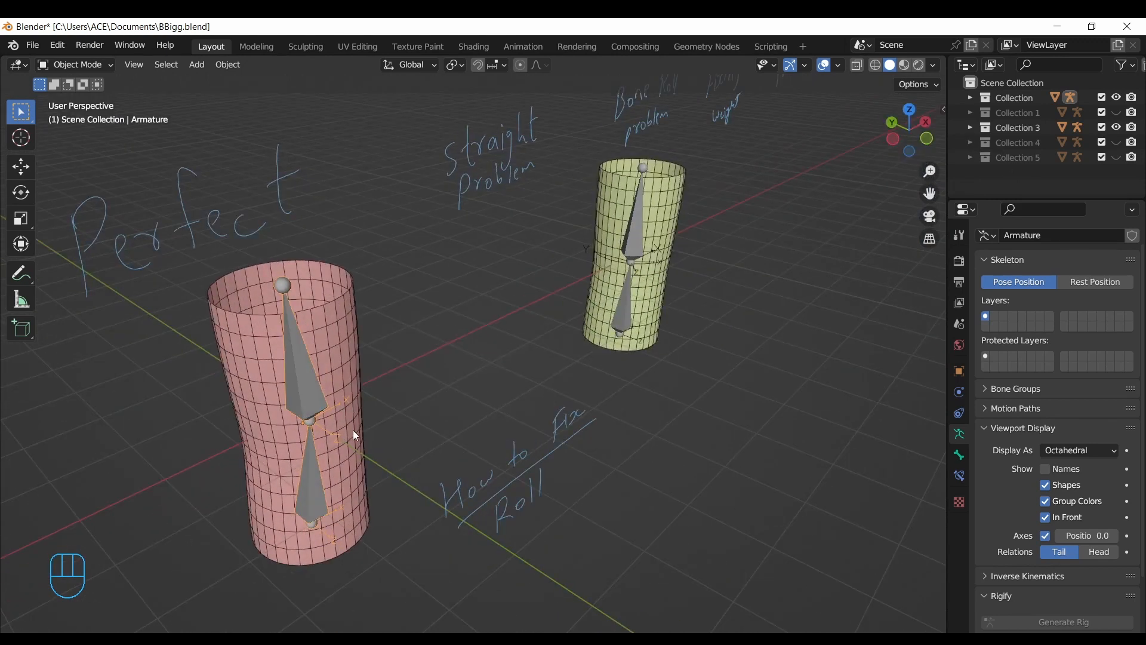
Step: Enter Edit Mode on the Bone Roll problem armature, select its upper bone and widen the toolbar to show tool names
mouse_move(909, 127)
left_mouse_down()
mouse_move(894, 115)
mouse_move(801, 117)
mouse_move(917, 187)
mouse_move(872, 194)
left_mouse_up()
left_click(800, 334)
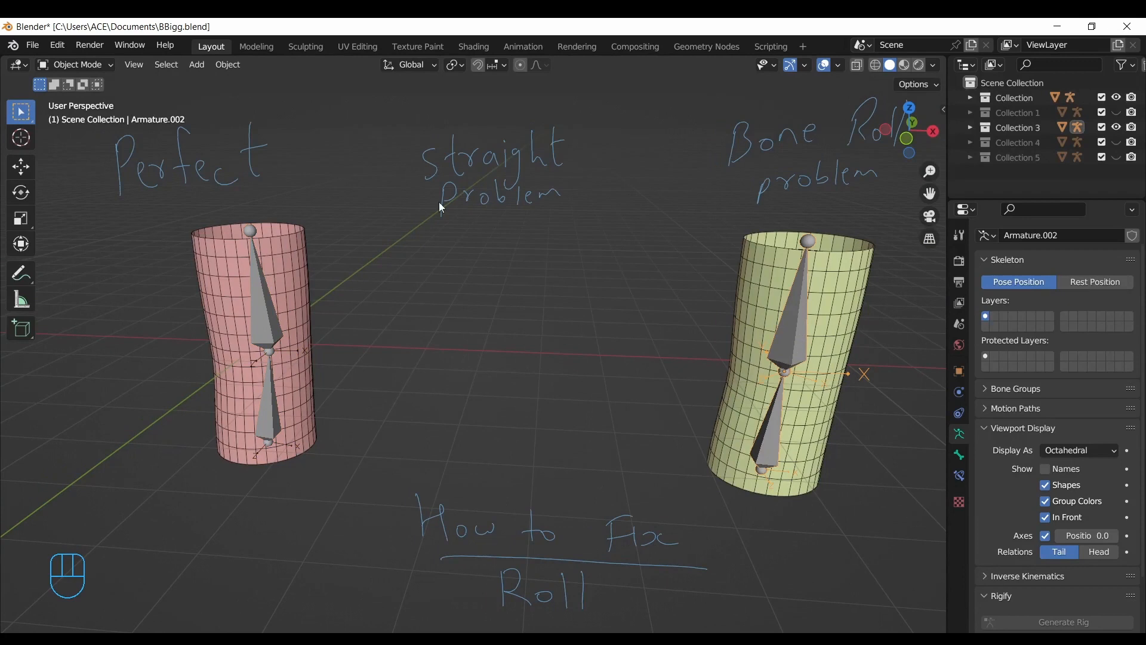
left_click(79, 97)
left_click(789, 323)
left_click_drag(920, 146, 916, 190)
left_click_drag(34, 163, 79, 342)
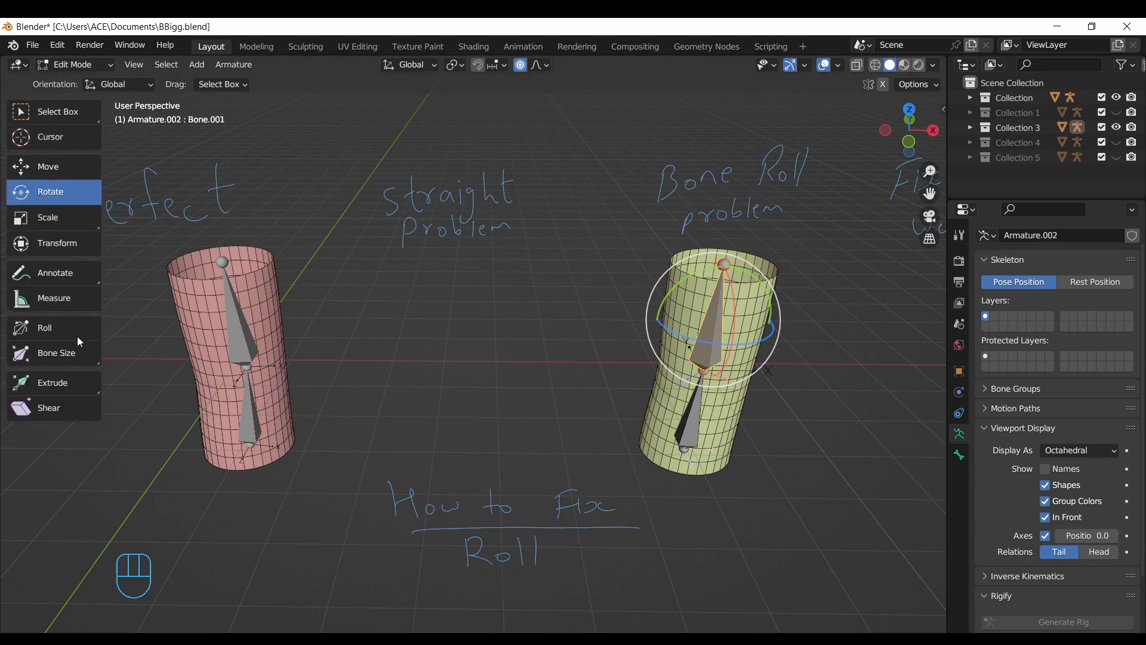
Step: Roll the Bone Roll problem leg's upper bone with the Roll tool, by a value of about -0.960
left_click(46, 332)
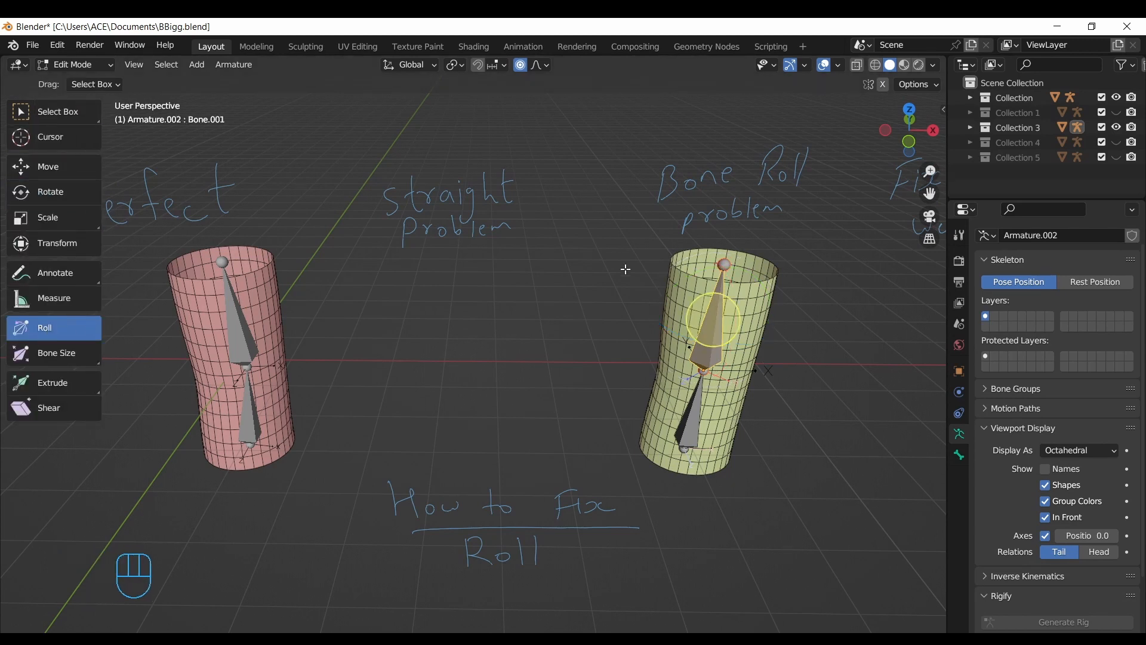
left_click_drag(695, 319, 727, 296)
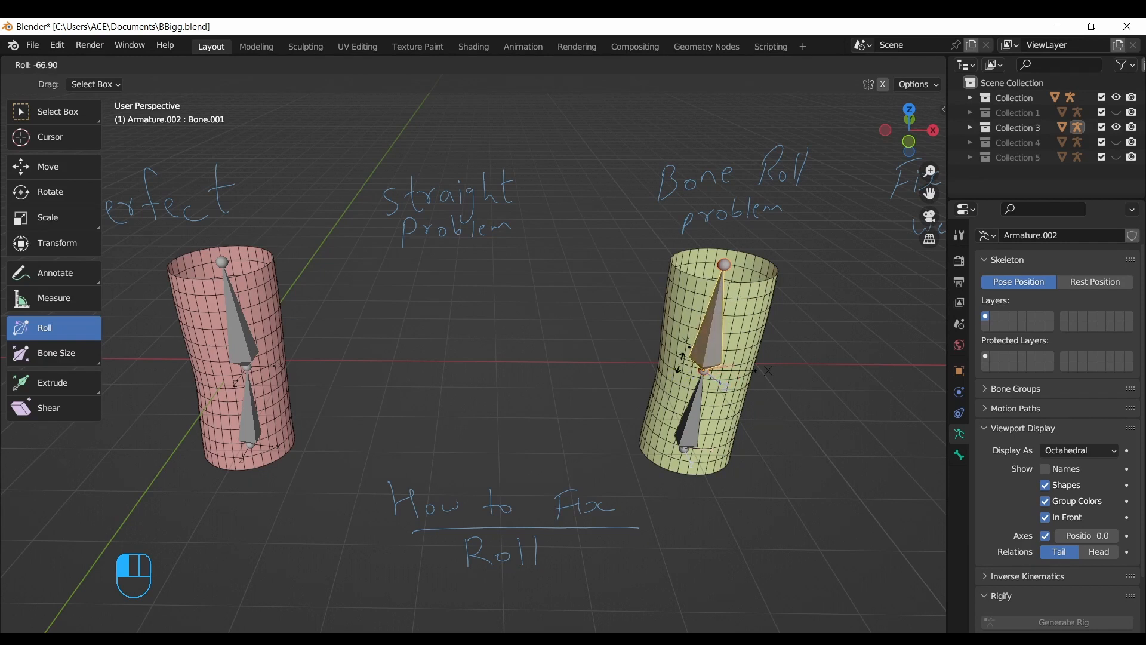
left_click_drag(686, 352, 686, 352, "ctrl")
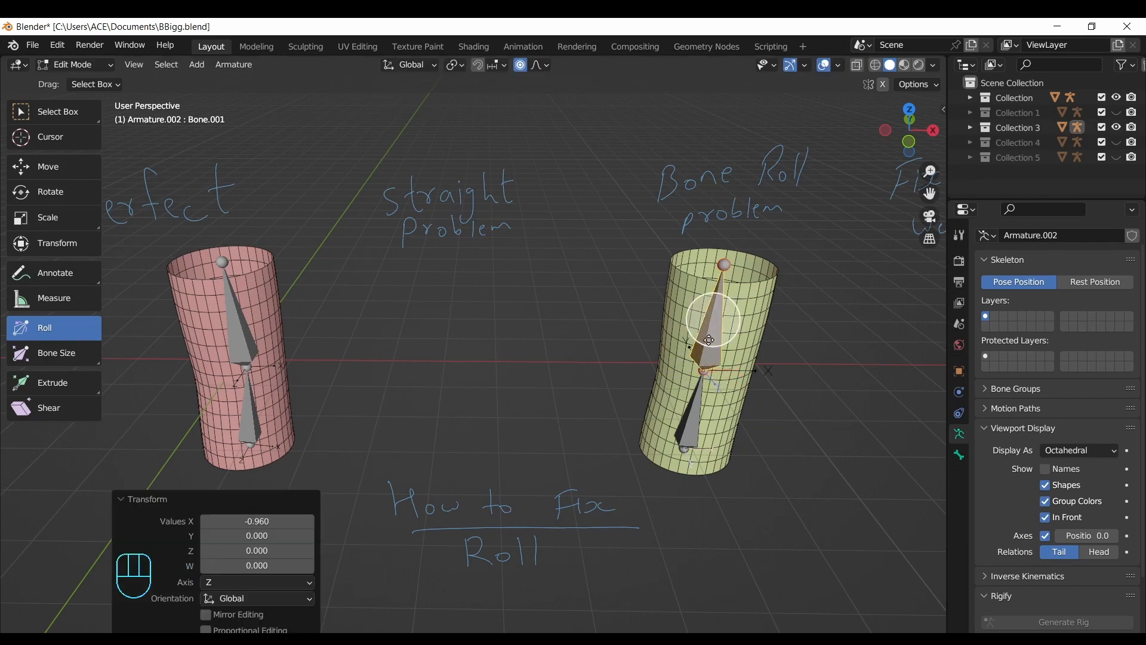
Step: Fine-tune the upper bone's roll by 0.122 in top view, aligning its axes with the Perfect leg's bone
middle_click_drag(824, 144, 892, 198)
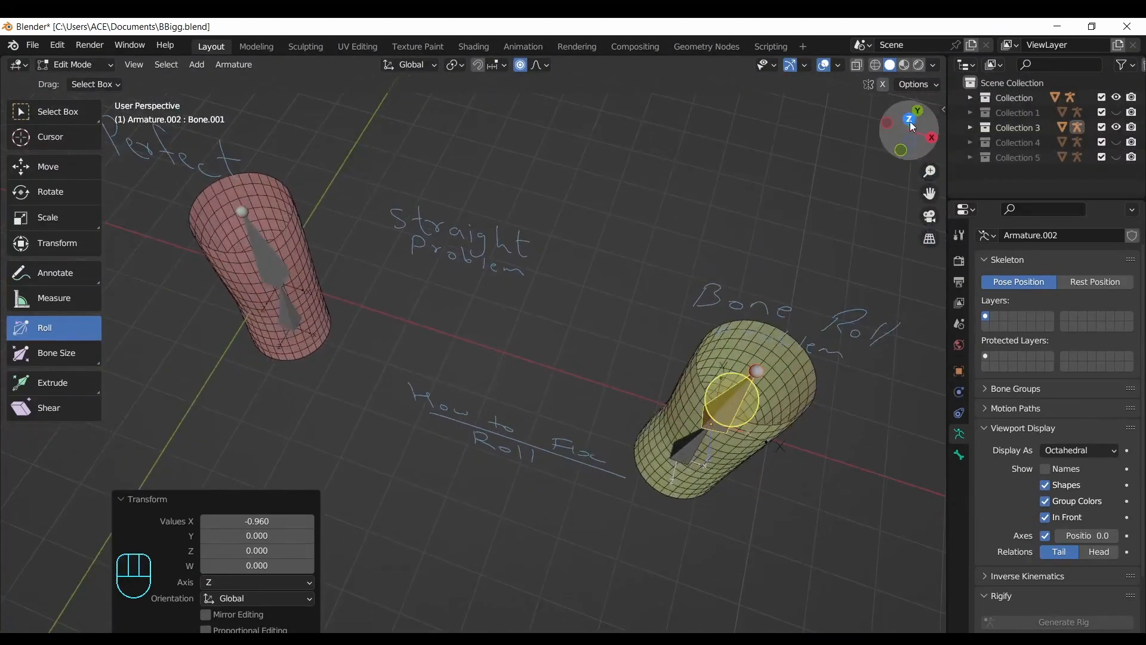
key("KP_7")
left_click_drag(736, 324, 738, 332, "ctrl")
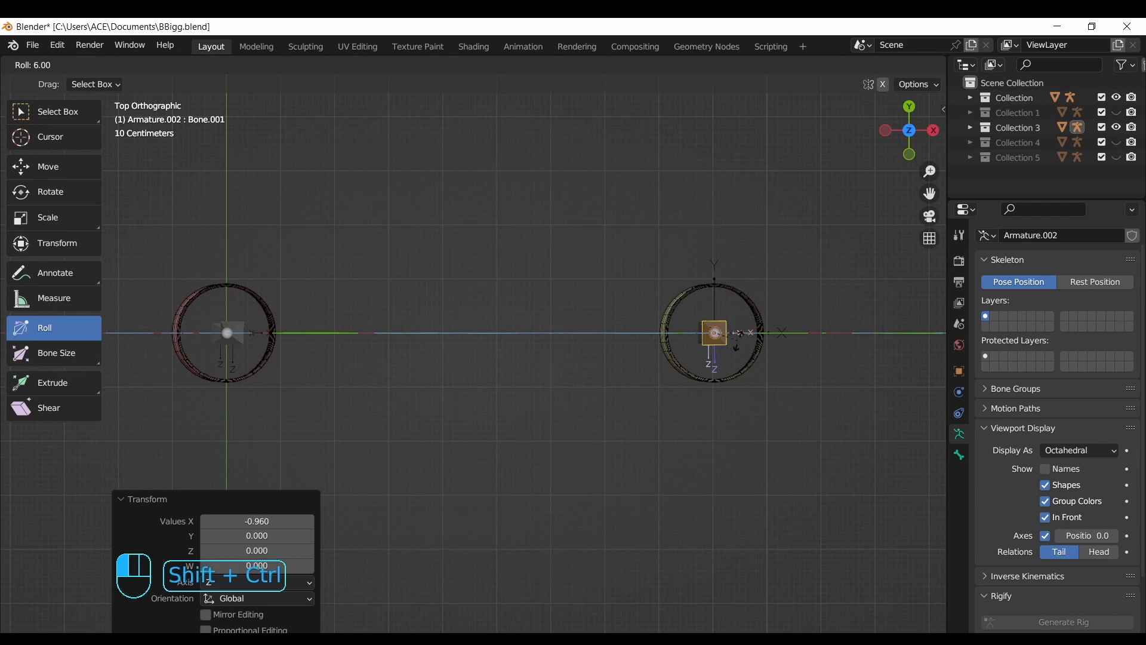
left_click_drag(737, 351, 736, 351, "ctrl")
left_click_drag(916, 152, 270, 265)
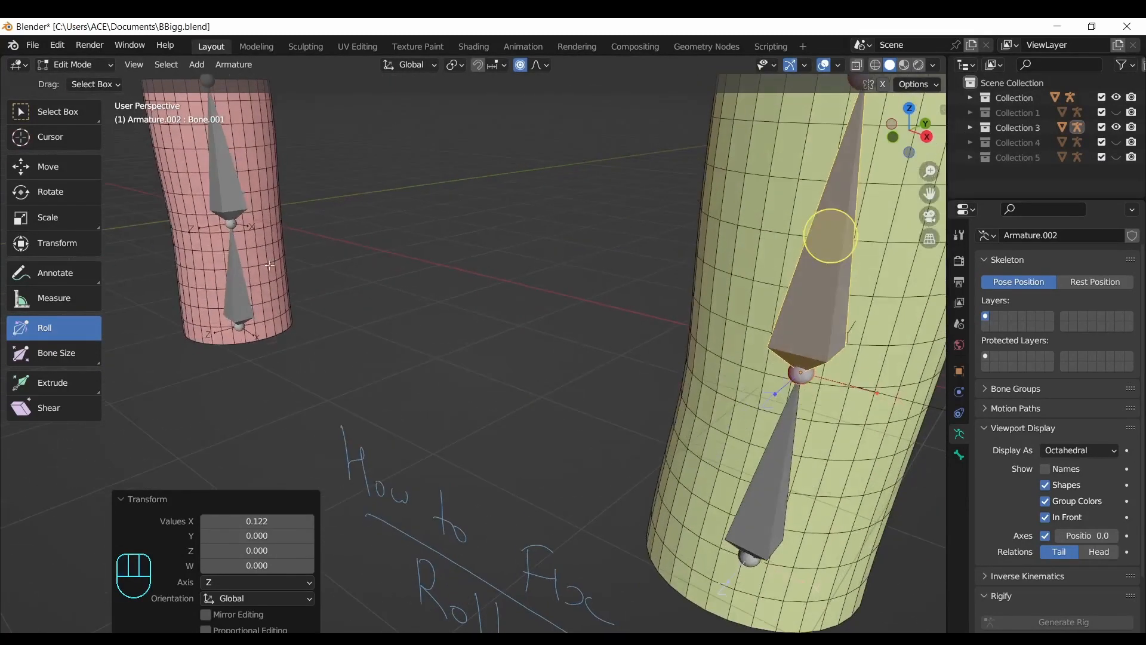
scroll(925, 189, "down", 5)
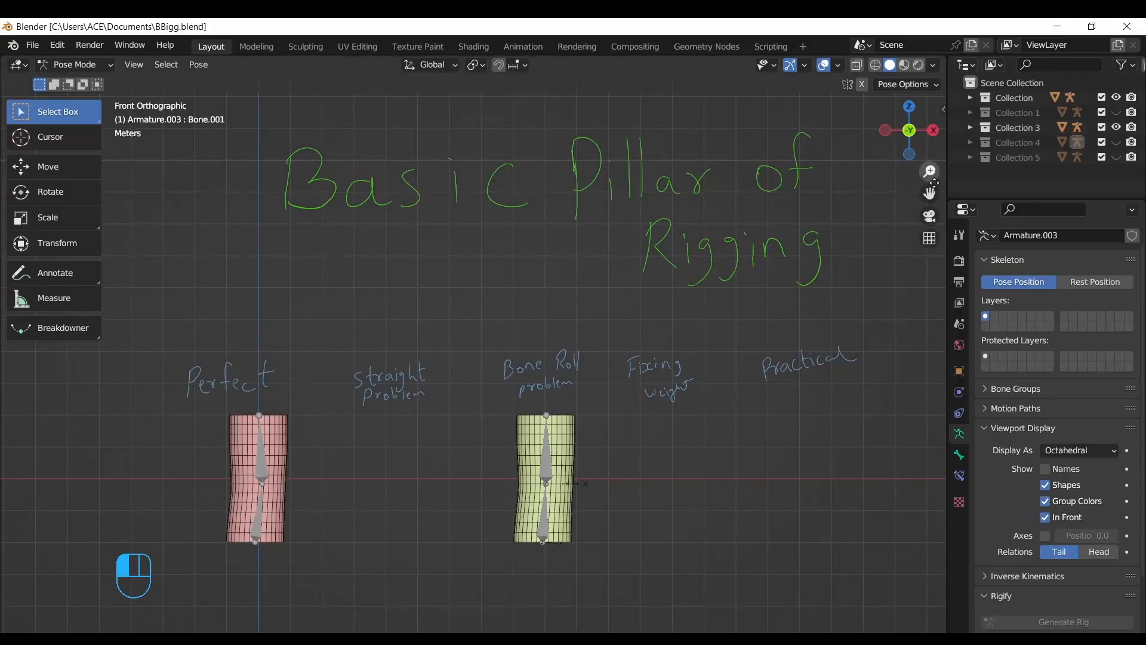
Step: Hide Collection 3 and show Collection 4 to bring up the Fixing Weight leg
left_click_drag(935, 183, 934, 194)
left_click_drag(930, 193, 916, 185)
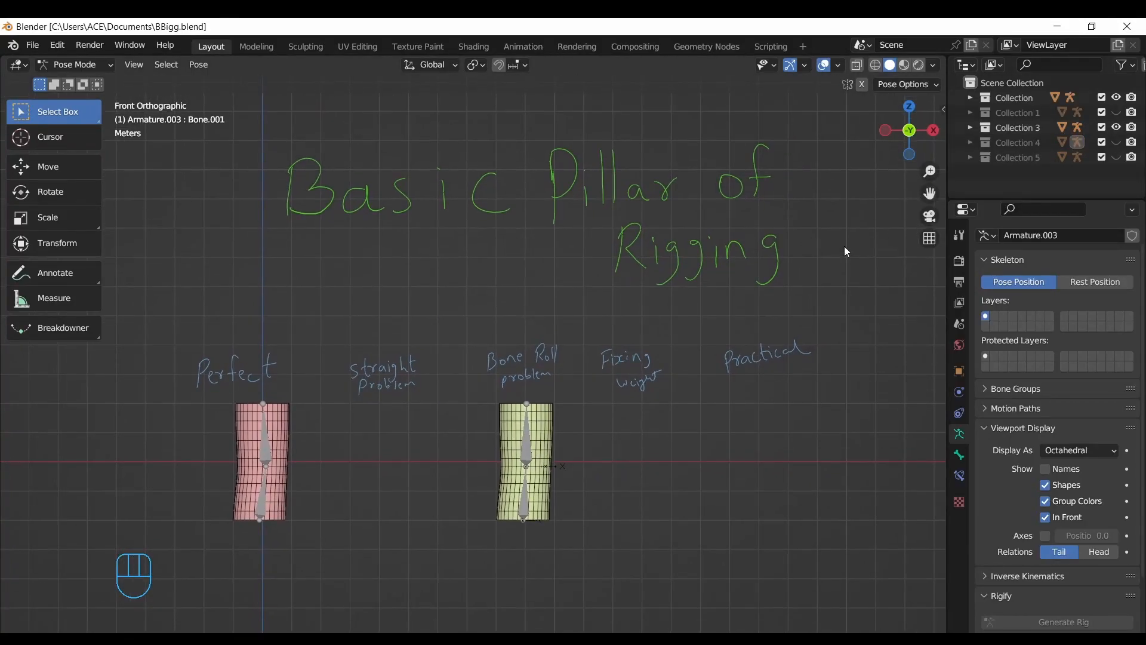
left_click(1117, 127)
left_click(1116, 142)
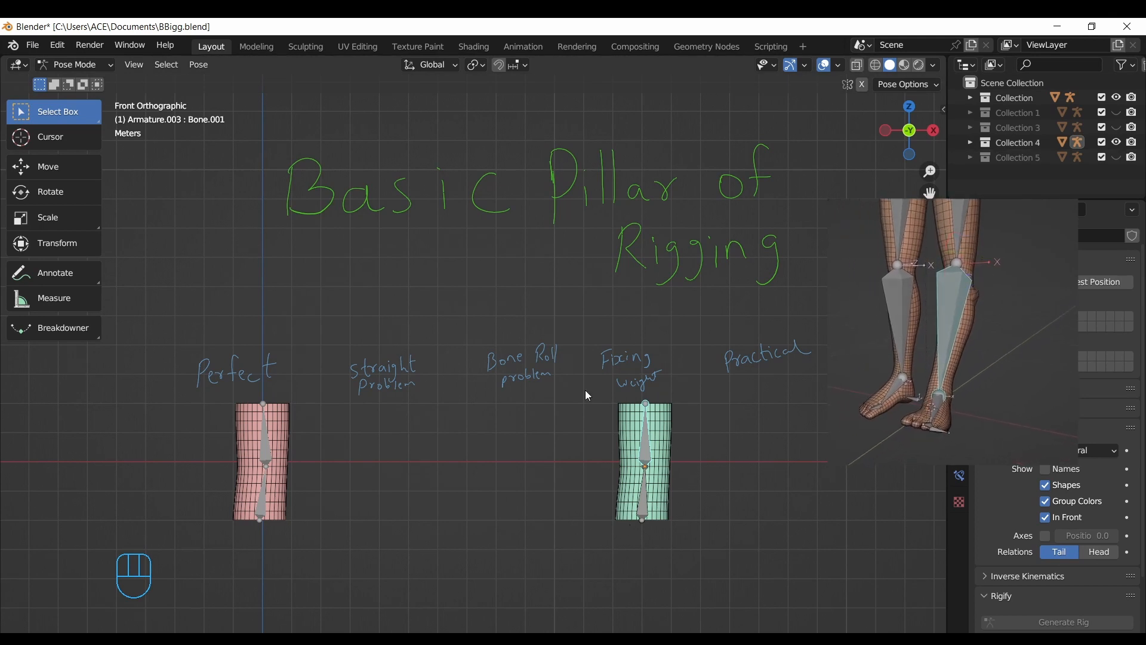
left_click_drag(930, 193, 795, 173)
left_click_drag(929, 192, 920, 67)
left_click_drag(930, 196, 925, 130)
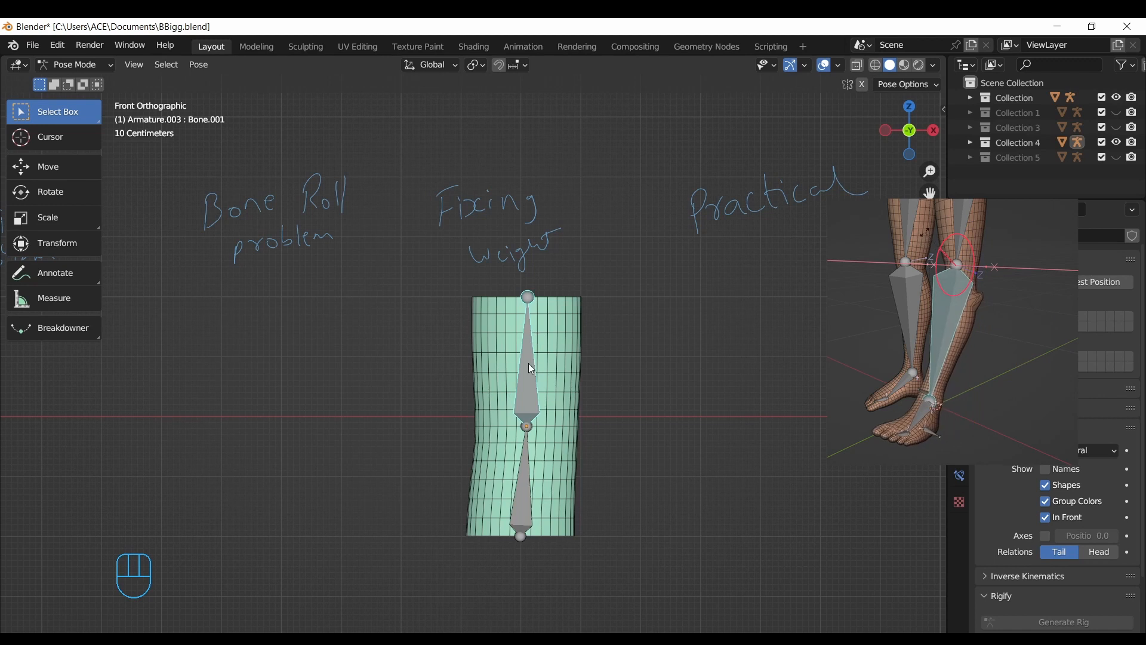
Step: Test-rotate the Fixing Weight leg's upper bone in Pose Mode and undo the rotations
left_click(85, 202)
left_click_drag(569, 393, 548, 333)
left_click_drag(568, 402, 611, 414)
key("ctrl+z")
key("ctrl+z")
Step: Select the Fixing Weight armature together with its cylinder mesh and switch the mesh to Weight Paint mode
left_click_drag(930, 172, 913, 310)
left_click_drag(930, 193, 1100, 197)
left_click_drag(930, 173, 928, 148)
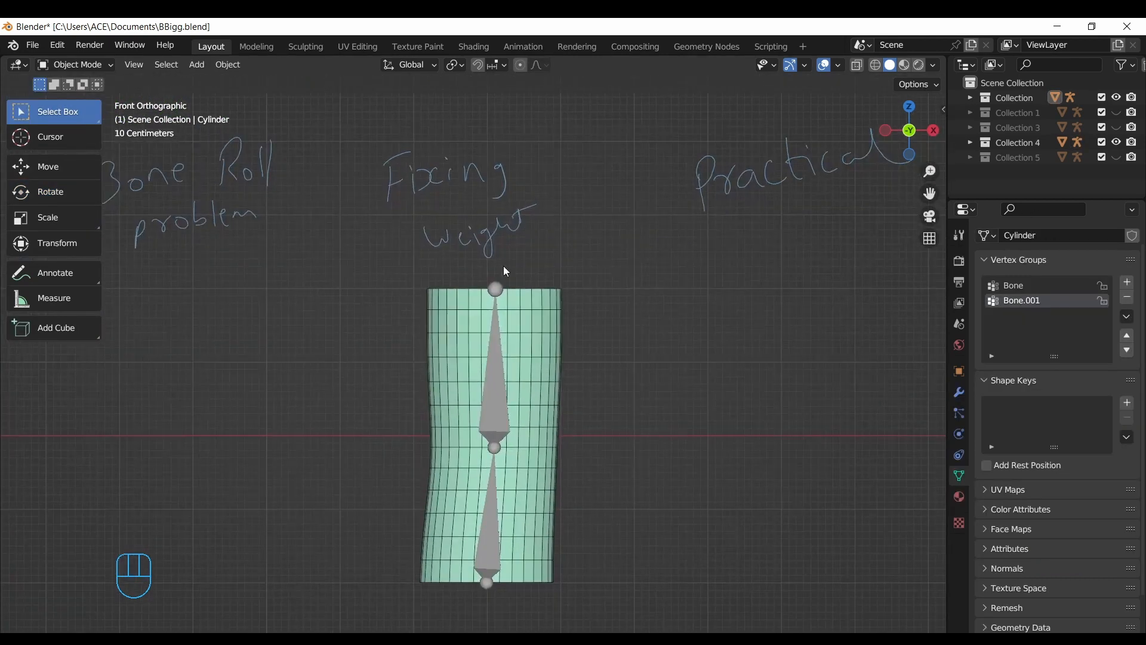
left_click(499, 423)
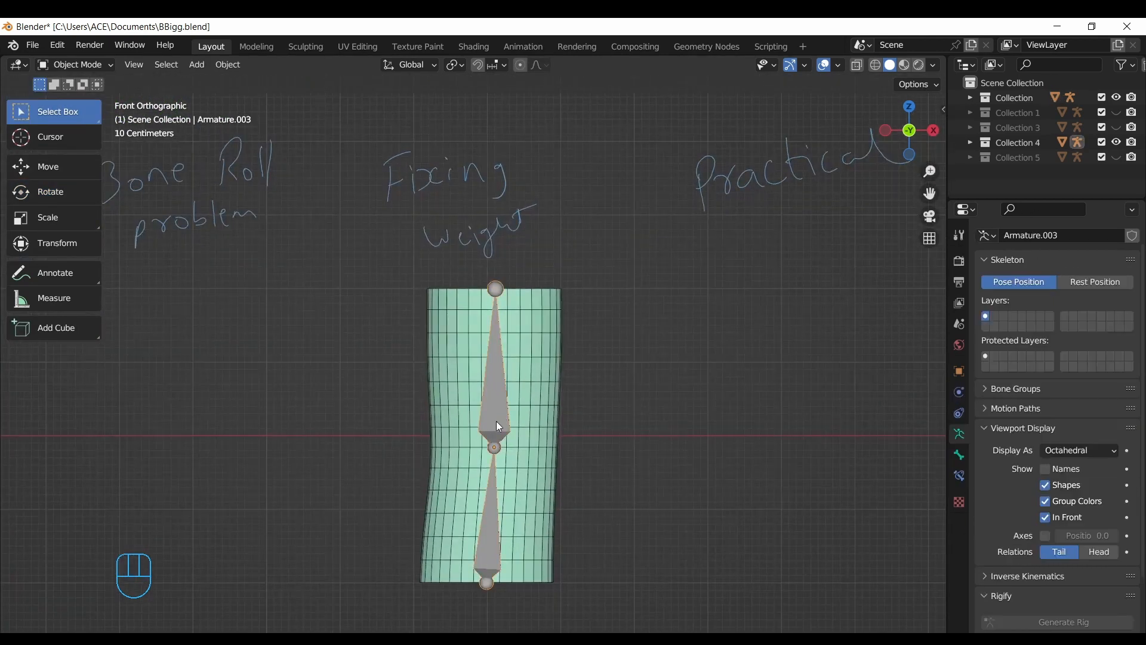
left_click(448, 365, "shift")
left_click(500, 389)
key("g")
left_click(445, 360, "shift")
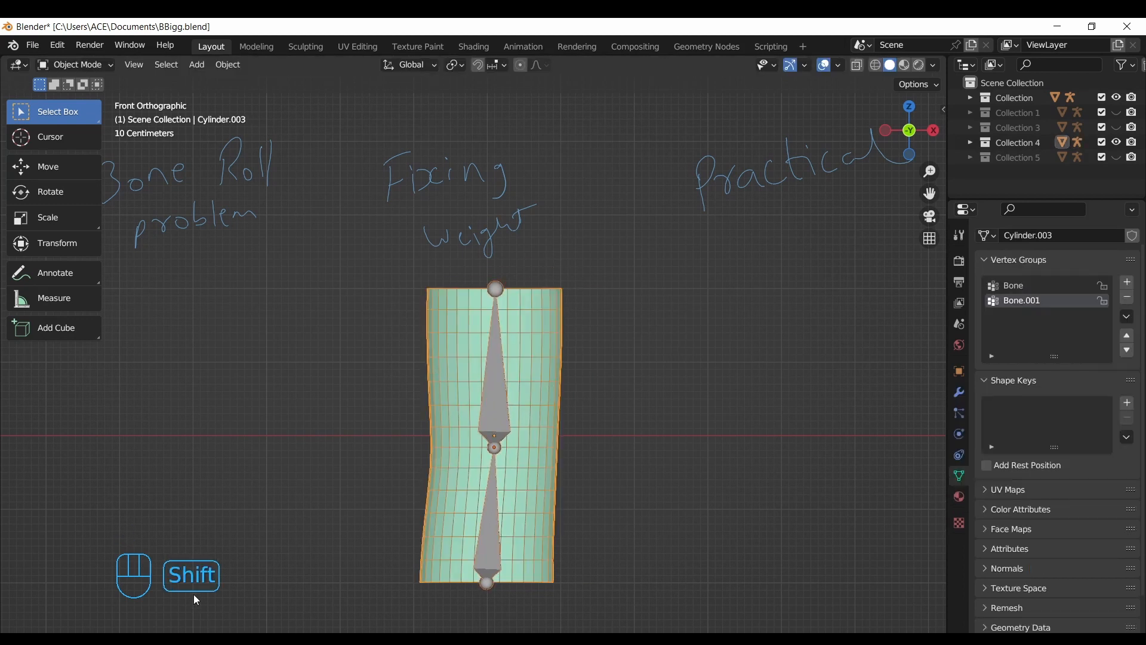
left_click(74, 64)
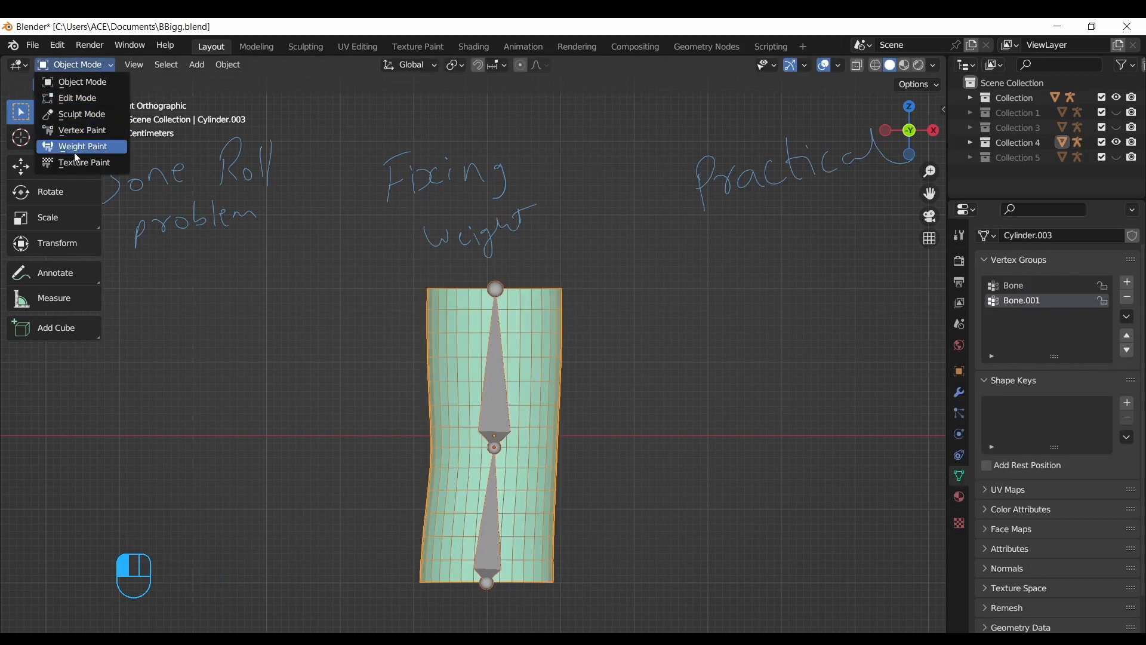
left_click(86, 83)
left_click(74, 64)
left_click(83, 147)
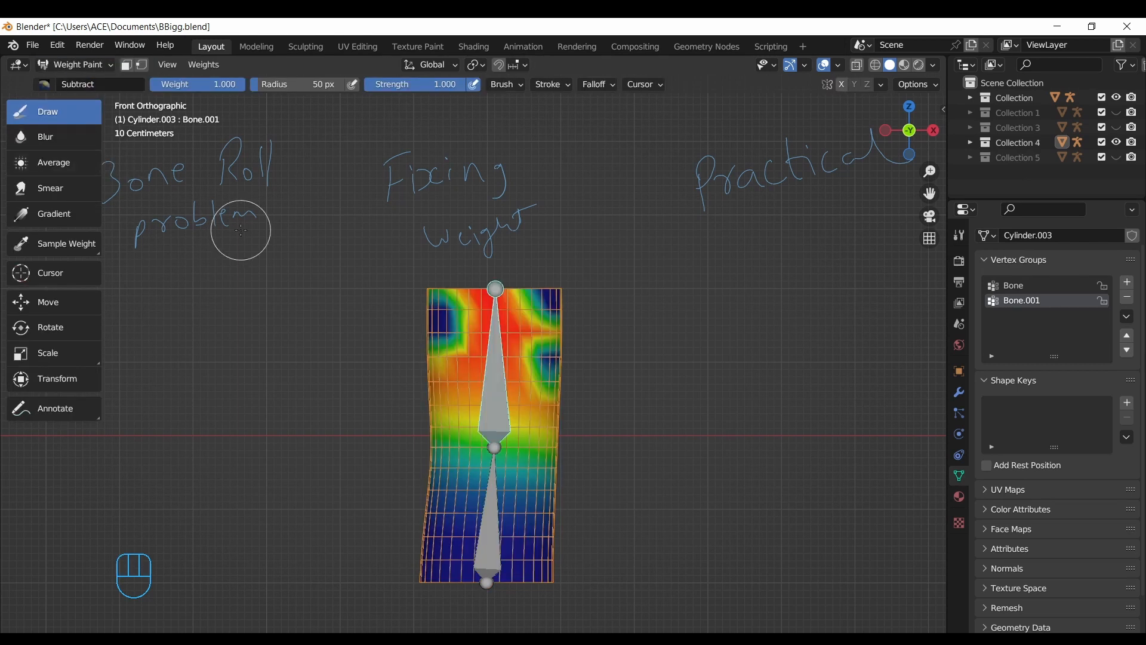
Step: Rotate the upper bone 6.19° and paint full weight over the leg's upper-left patch with the Add brush
left_click(62, 334)
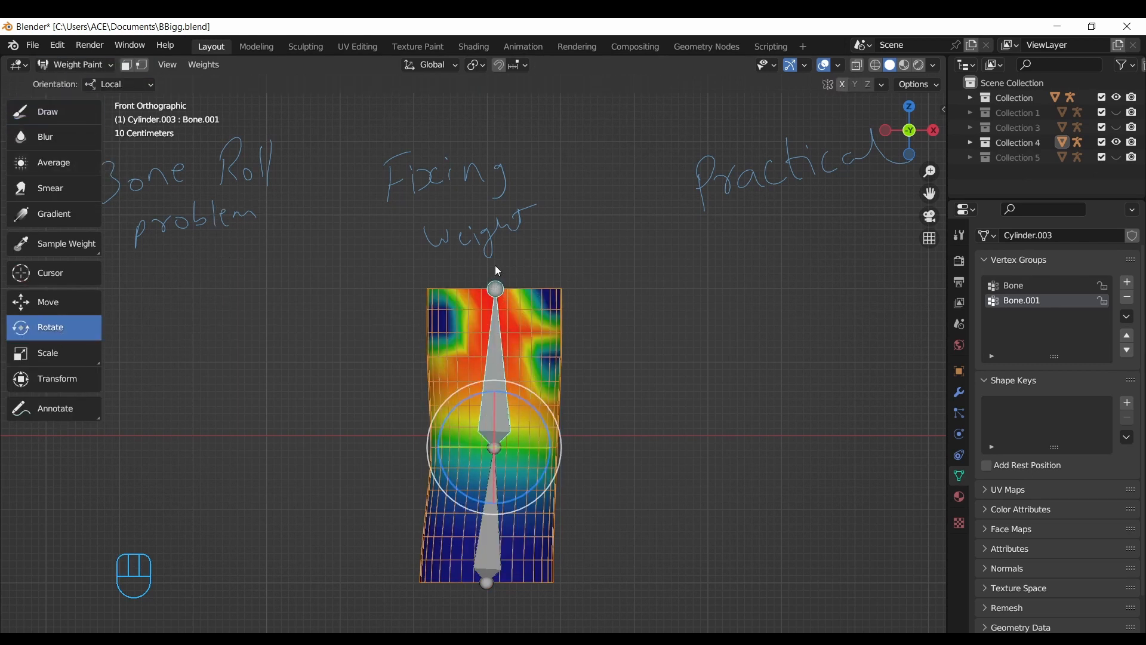
left_click_drag(495, 265, 449, 342)
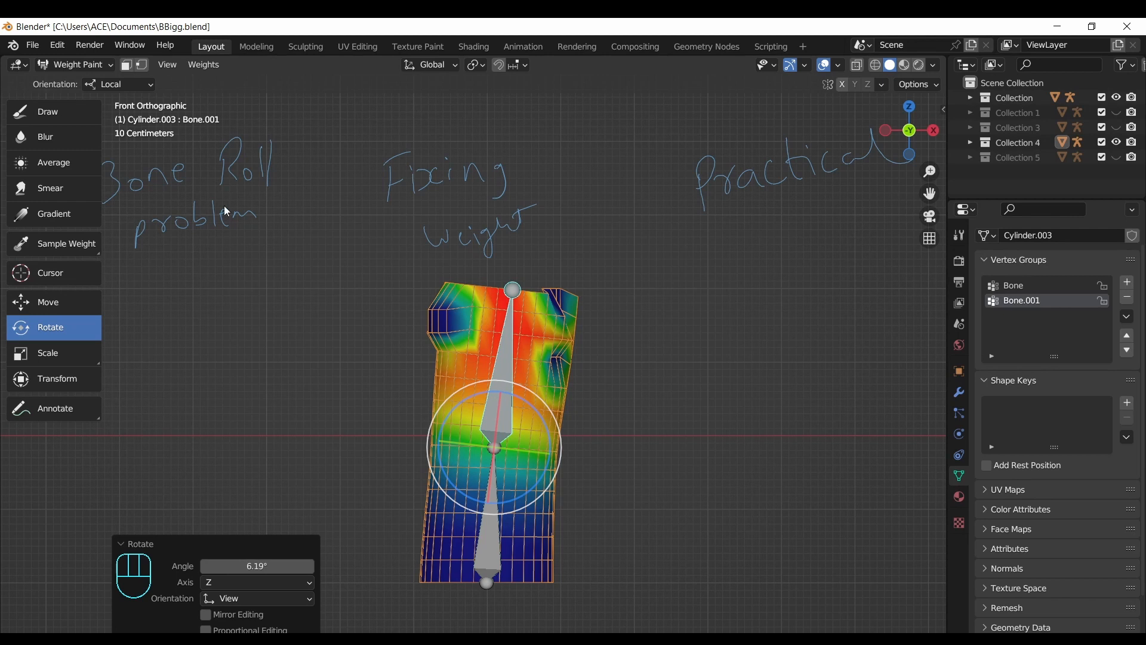
left_click(57, 112)
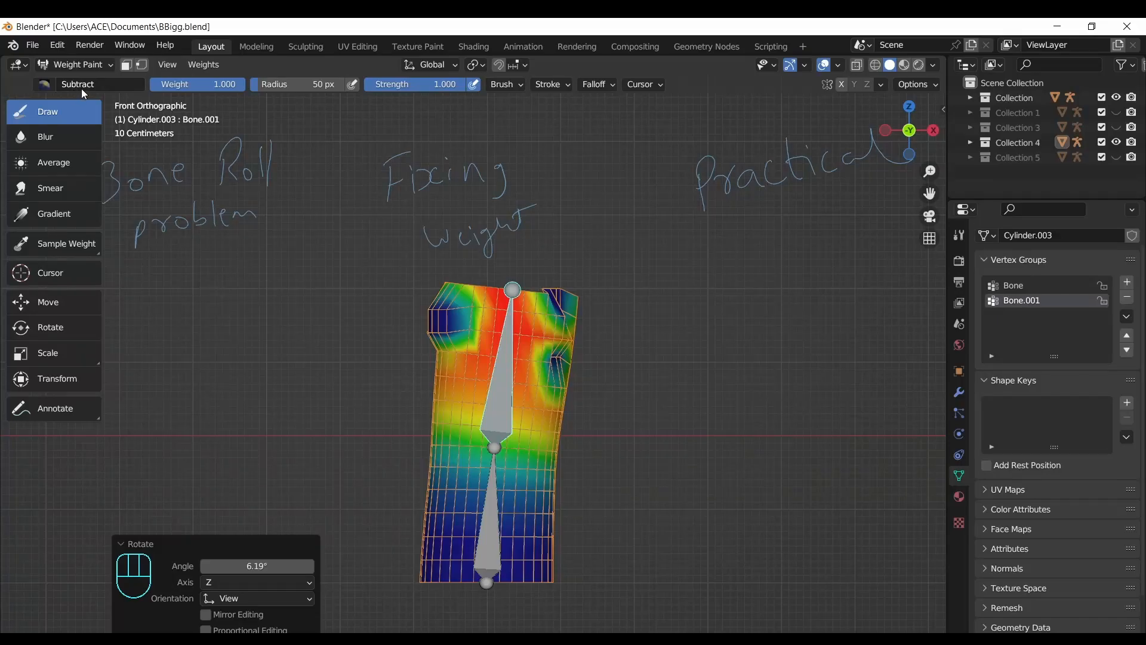
left_click(46, 86)
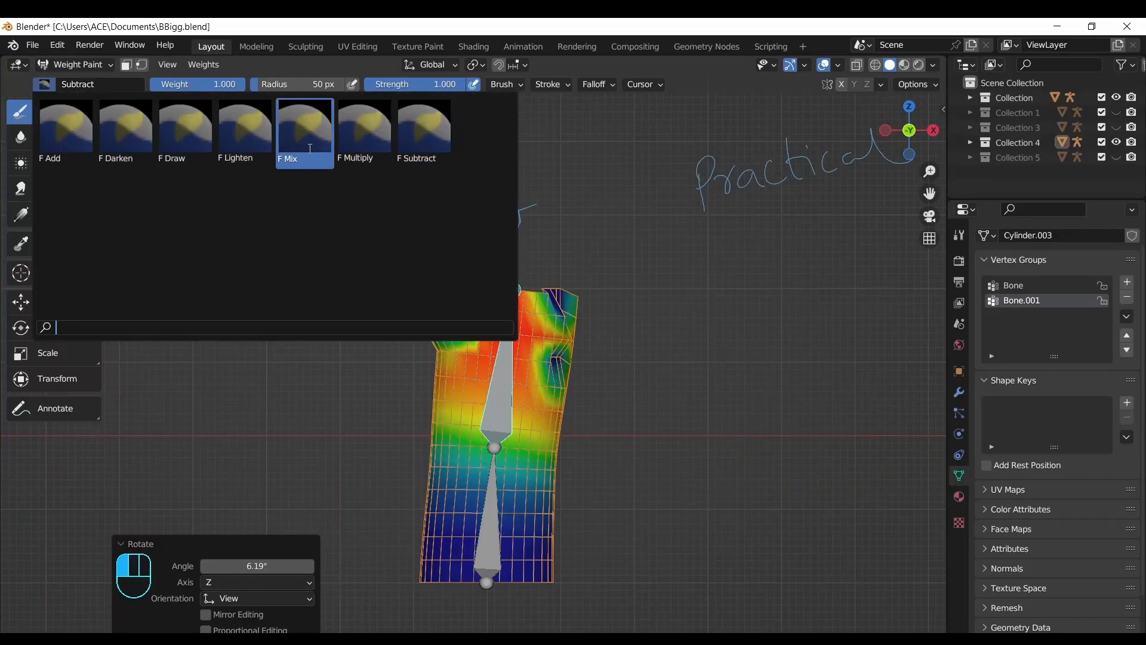
left_click(72, 145)
left_click(47, 89)
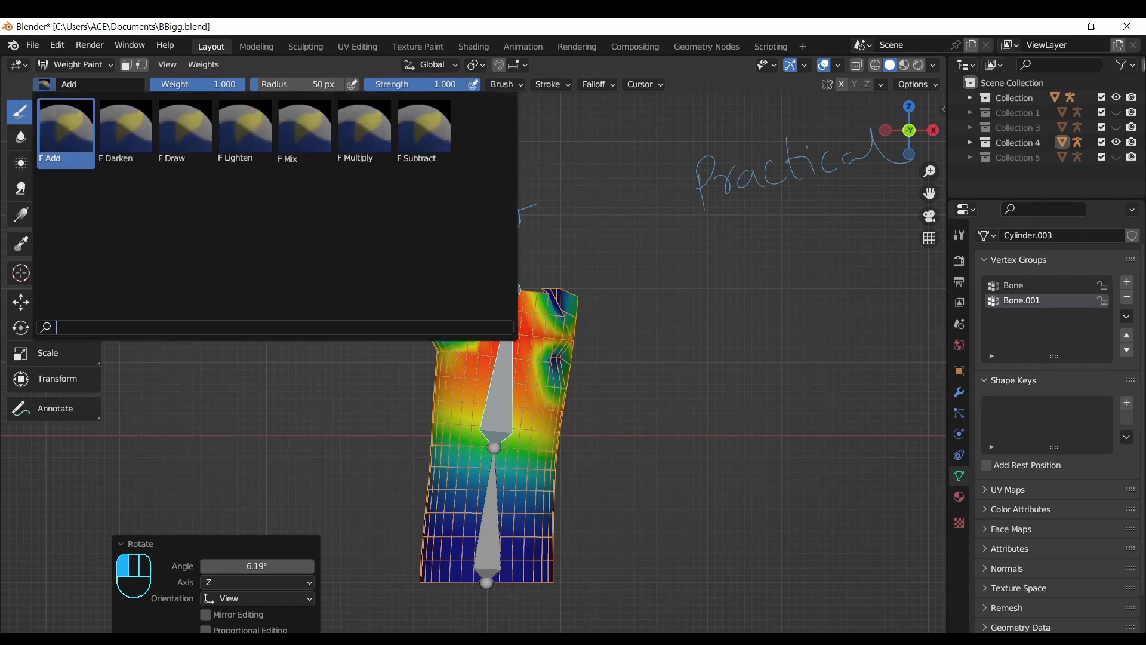
left_click(62, 149)
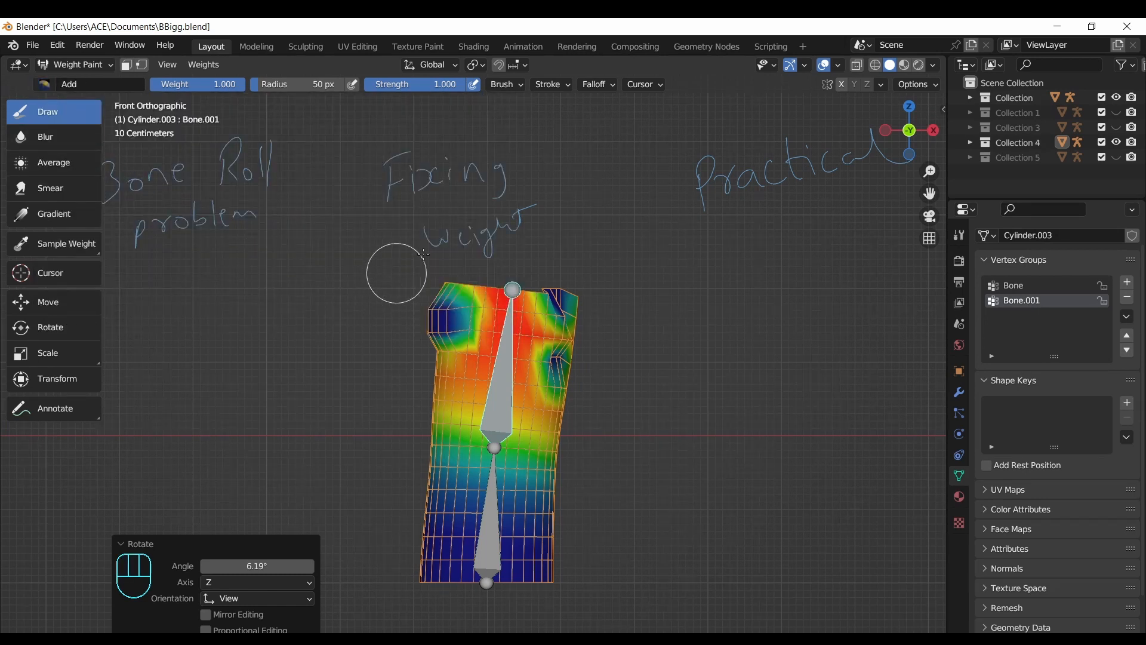
mouse_move(465, 325)
left_mouse_down()
mouse_move(436, 319)
mouse_move(453, 341)
left_mouse_up()
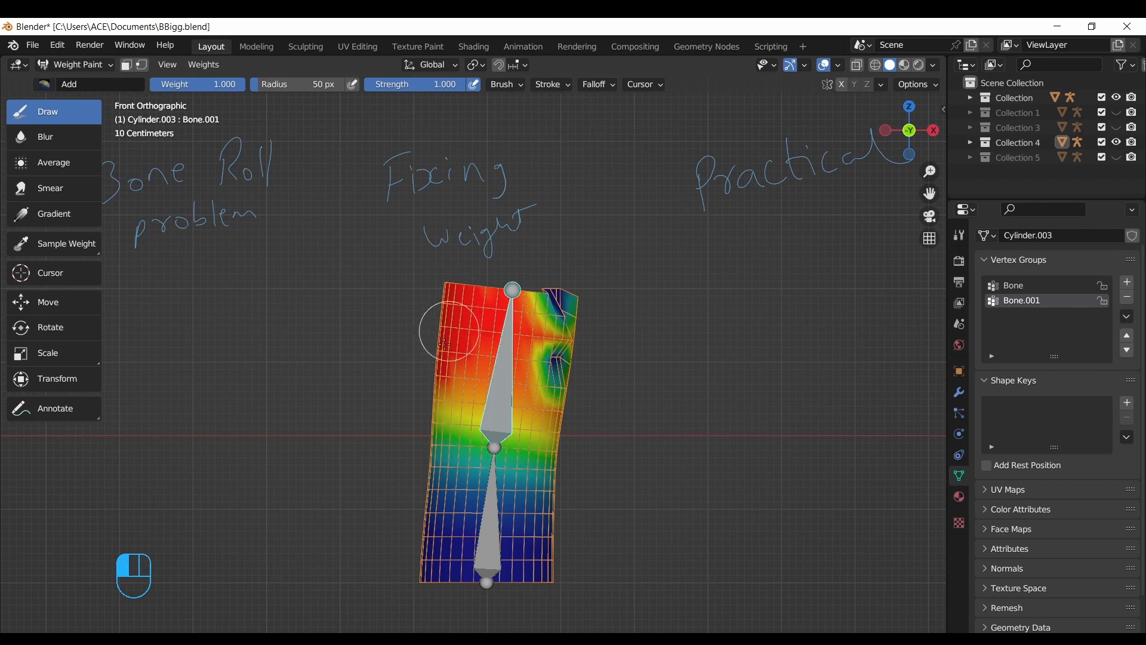
Step: Rotate the upper bone 29.8° the opposite way and paint over the unweighted patches on the leg's upper-right side
left_click(53, 327)
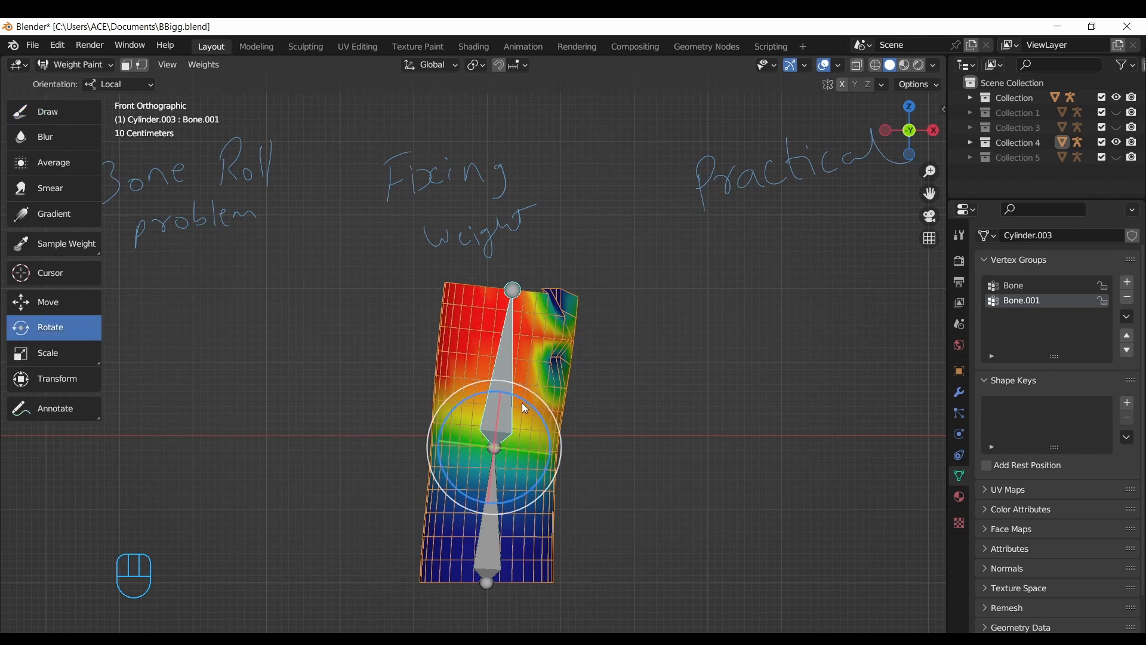
left_click_drag(514, 398, 487, 395)
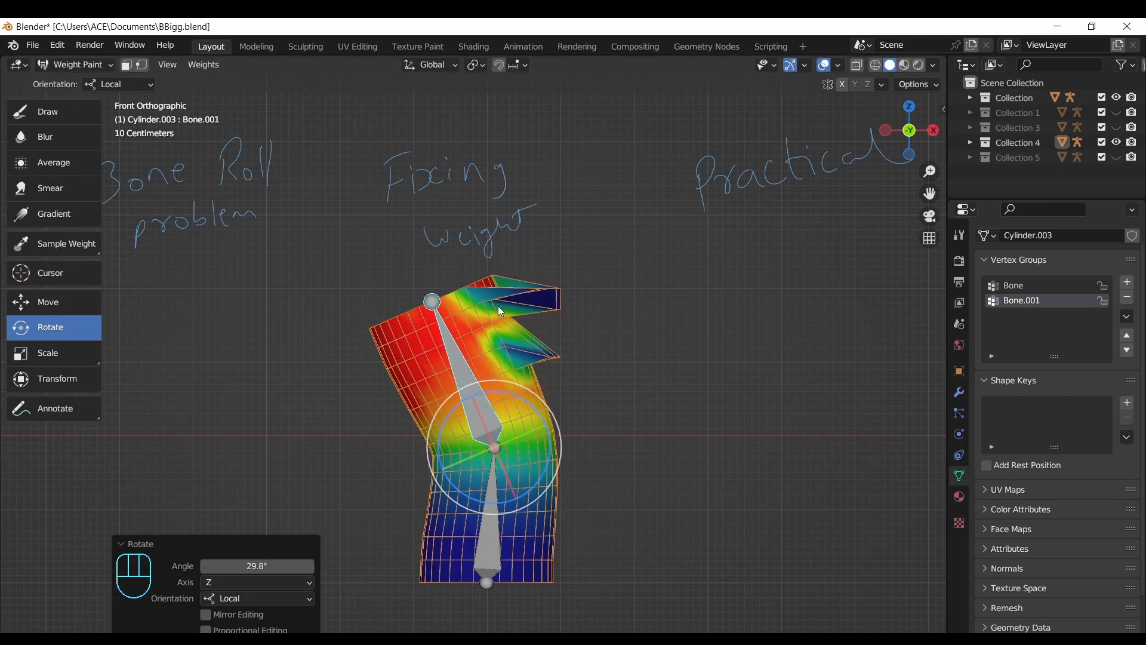
left_click(62, 120)
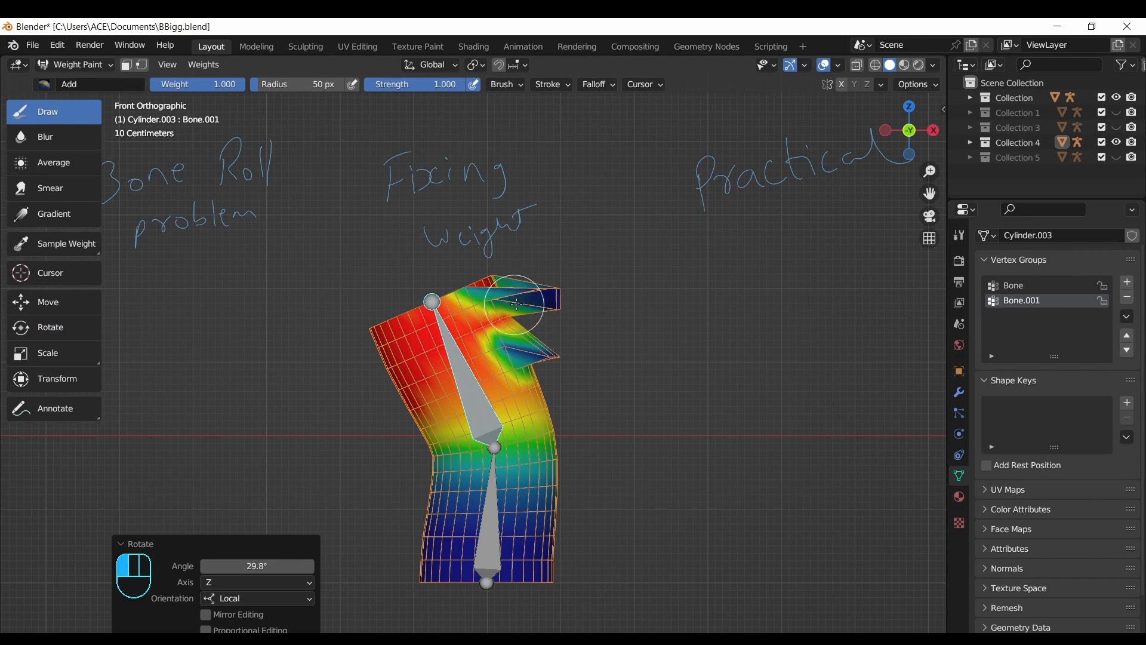
left_click_drag(553, 302, 559, 350)
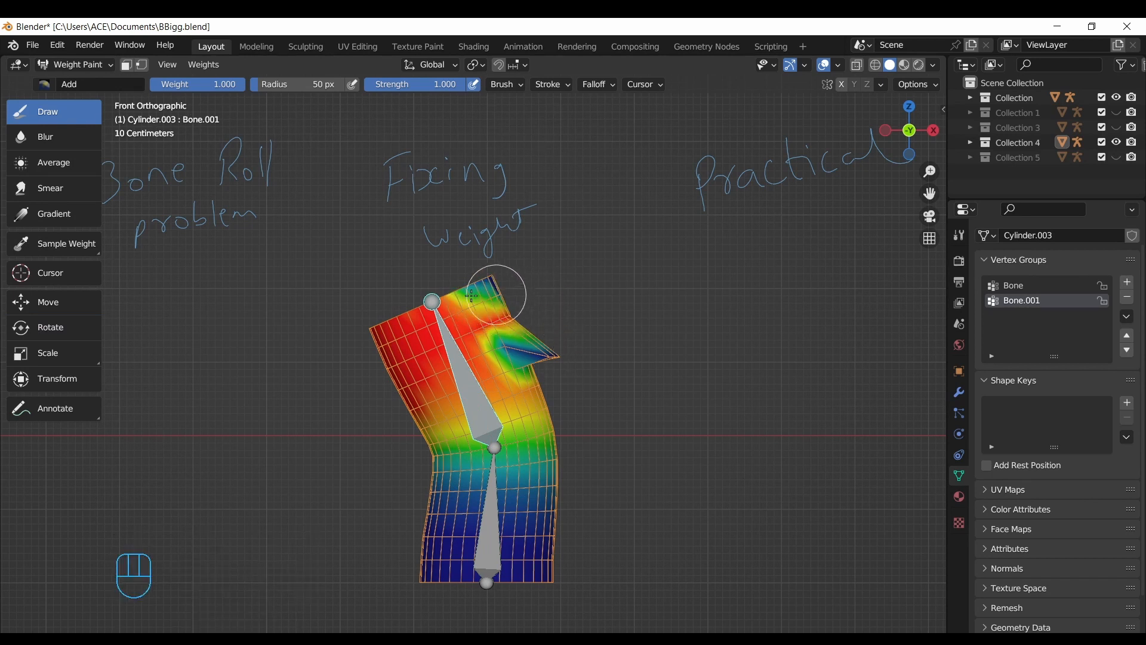
left_click_drag(903, 127, 830, 168)
left_click_drag(491, 289, 520, 328)
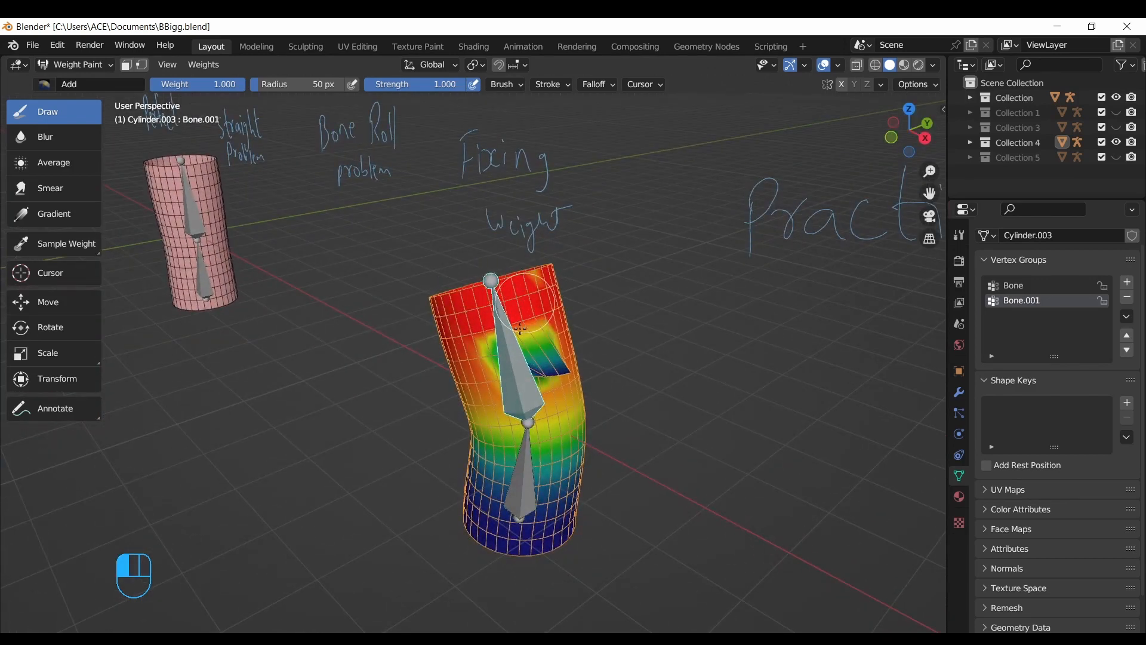
middle_click_drag(498, 371, 552, 334)
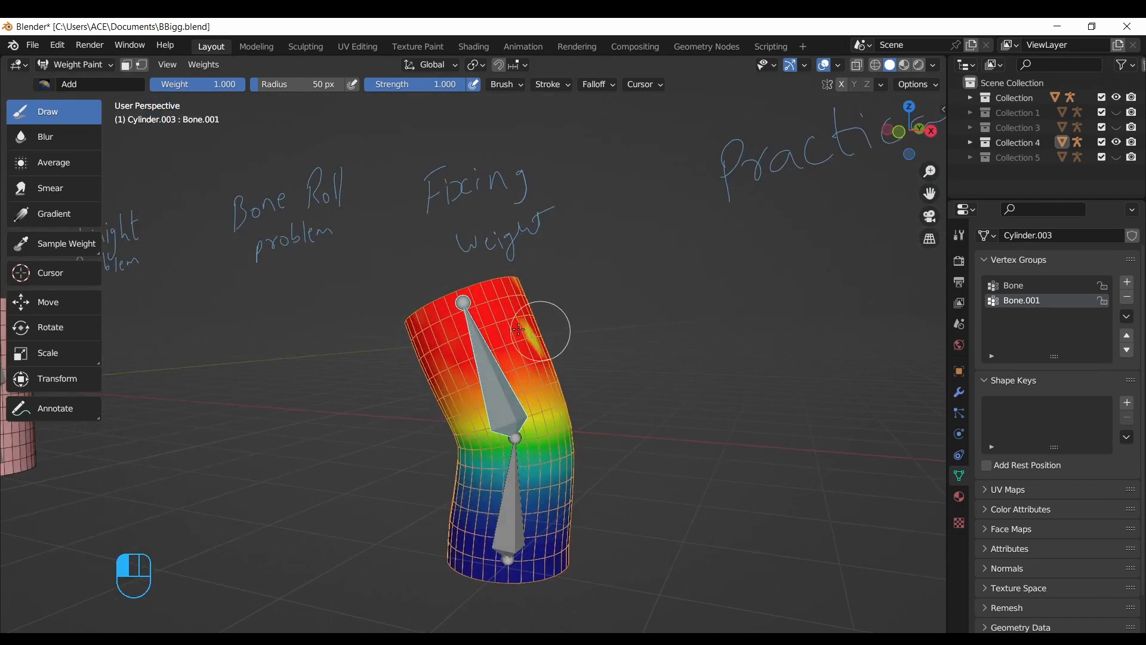
Step: Check the painted leg from the front and at an angle, and rotate its upper bone again to test the weights
left_click(900, 131)
mouse_move(930, 172)
left_mouse_down()
mouse_move(932, 140)
mouse_move(929, 176)
left_mouse_up()
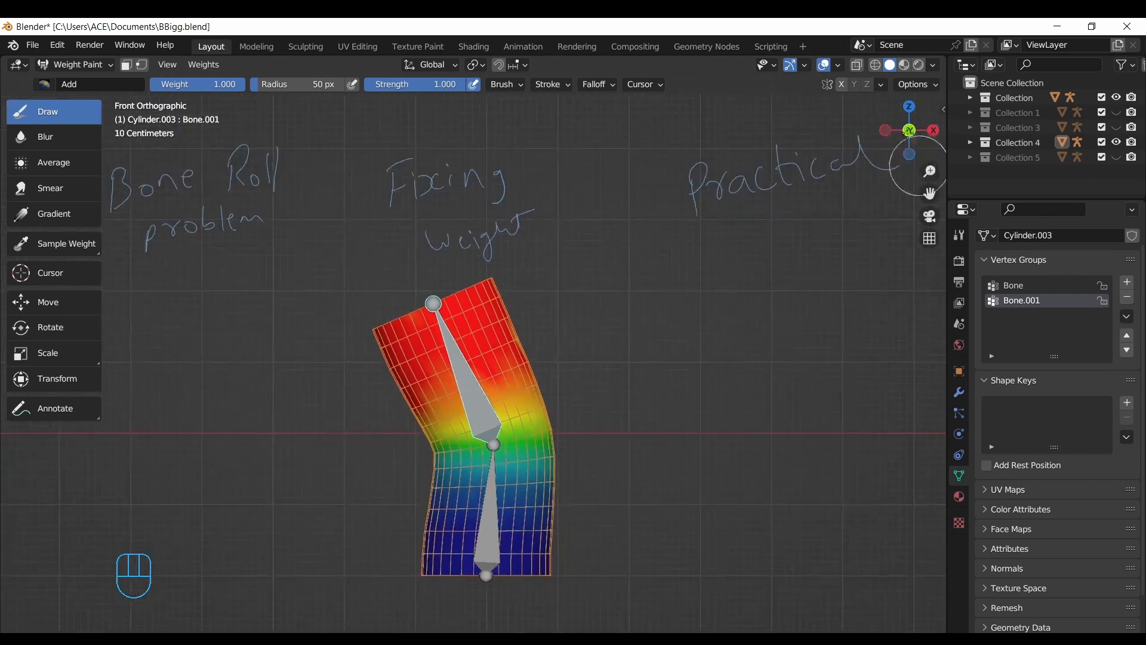
mouse_move(911, 130)
left_mouse_down()
mouse_move(1003, 157)
mouse_move(1084, 153)
mouse_move(836, 185)
mouse_move(671, 233)
left_mouse_up()
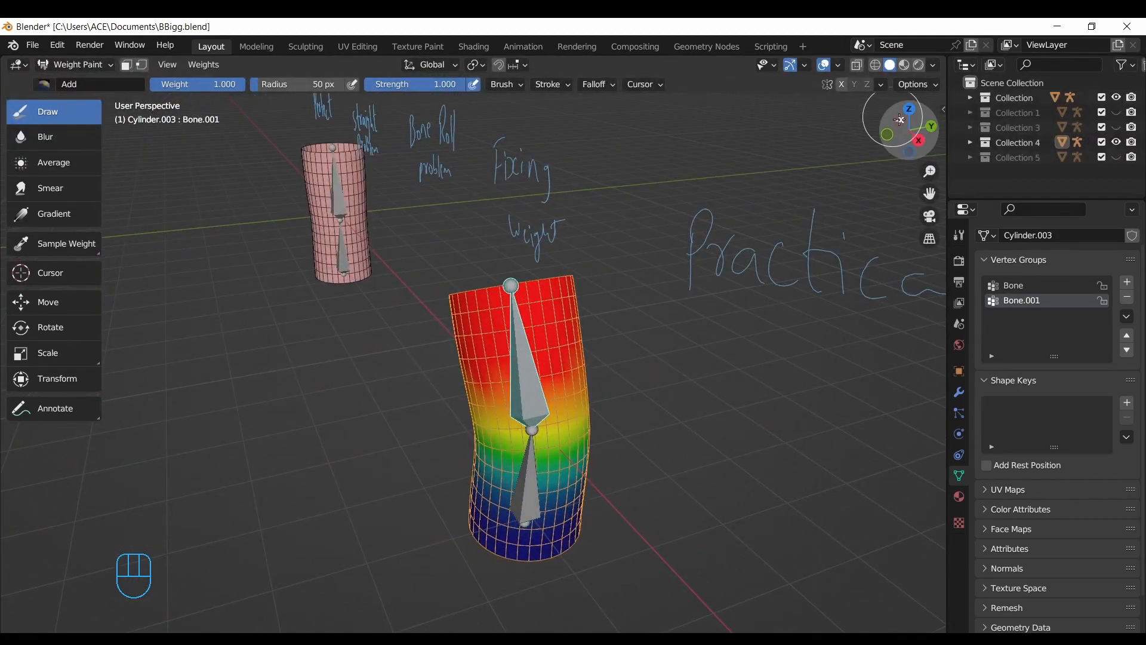
left_click(890, 137)
left_click(48, 328)
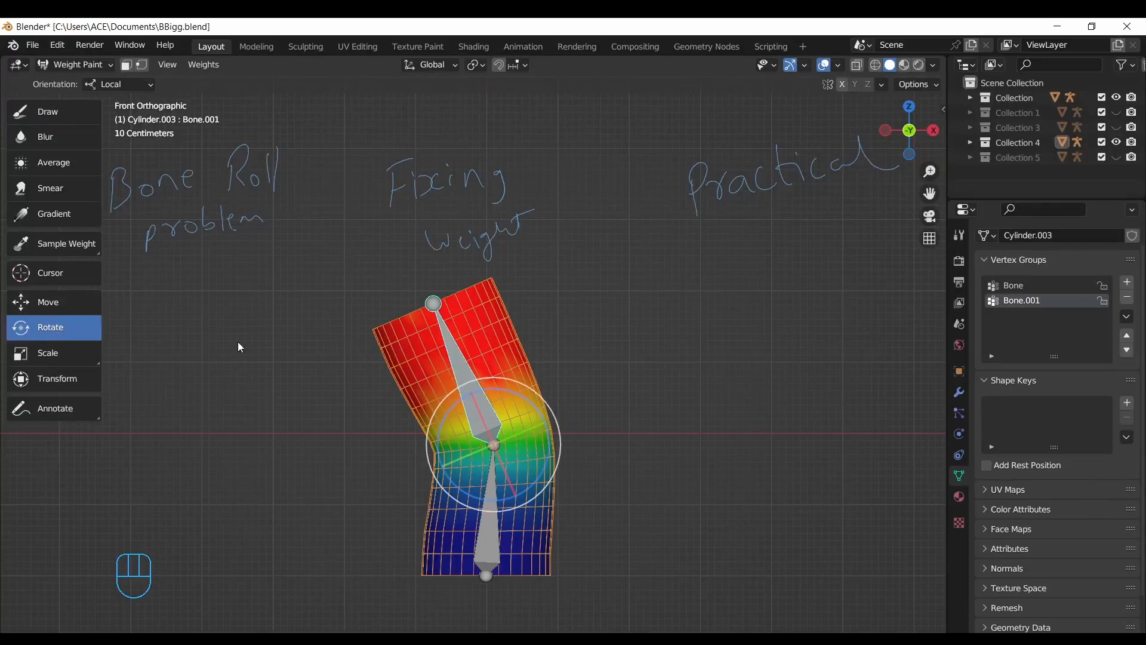
left_click_drag(529, 404, 557, 427)
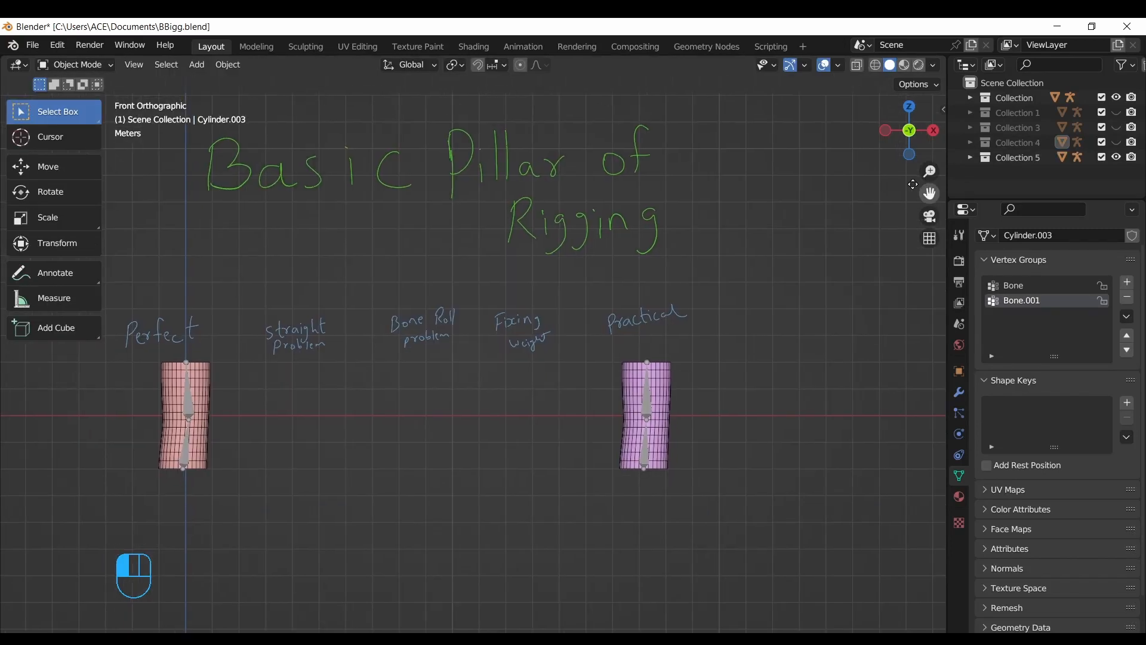
Step: Frame the Practical leg in front view and enter Edit Mode on its armature
mouse_move(922, 192)
left_mouse_down()
mouse_move(806, 167)
mouse_move(816, 181)
mouse_move(878, 179)
mouse_move(929, 139)
mouse_move(866, 243)
mouse_move(843, 251)
left_mouse_up()
left_click_drag(930, 171, 929, 161)
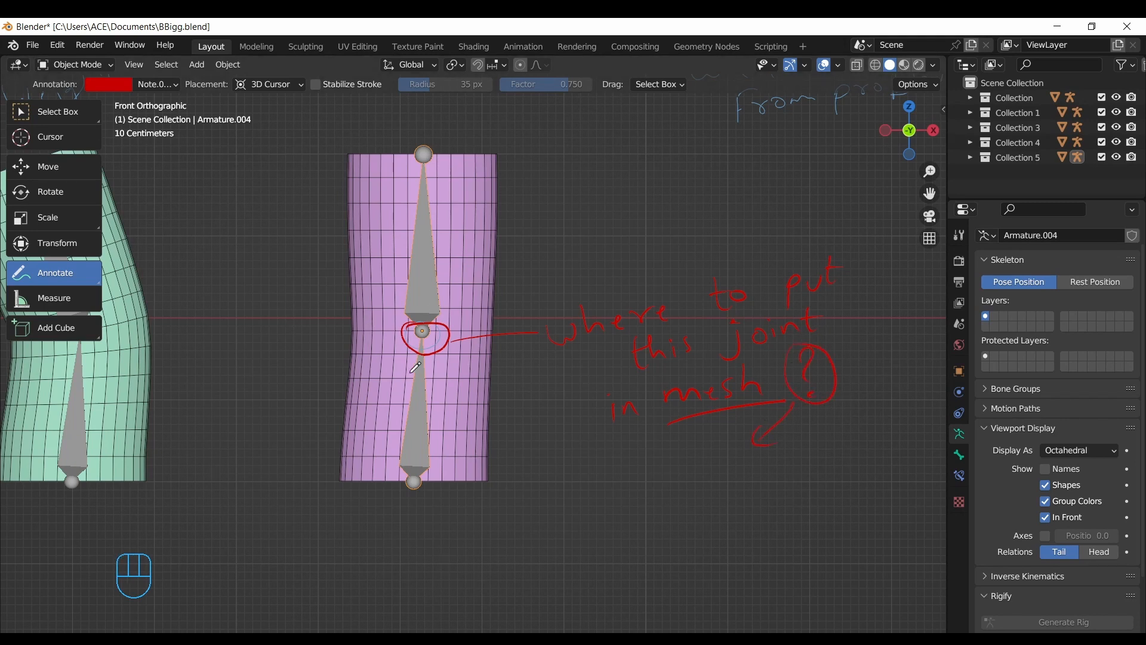
left_click_drag(932, 176, 933, 186)
left_click_drag(930, 194, 1058, 199)
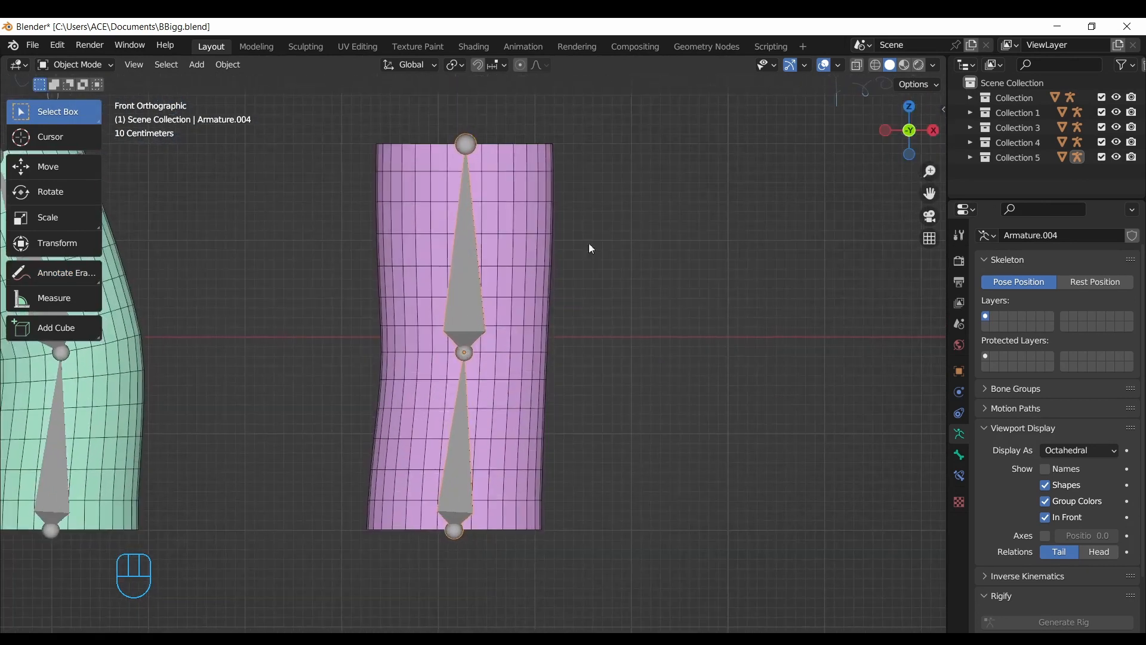
left_click(75, 64)
left_click(83, 98)
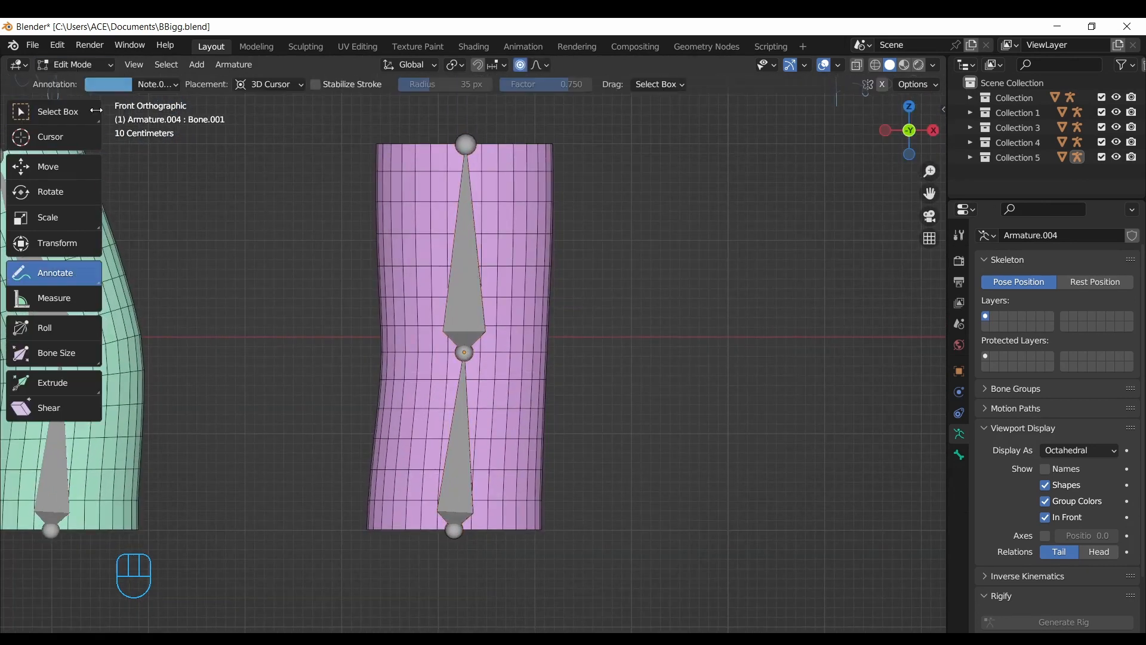
Step: Move the Practical leg's middle joint about 0.16 m along X towards the centre of the knee
left_click(71, 123)
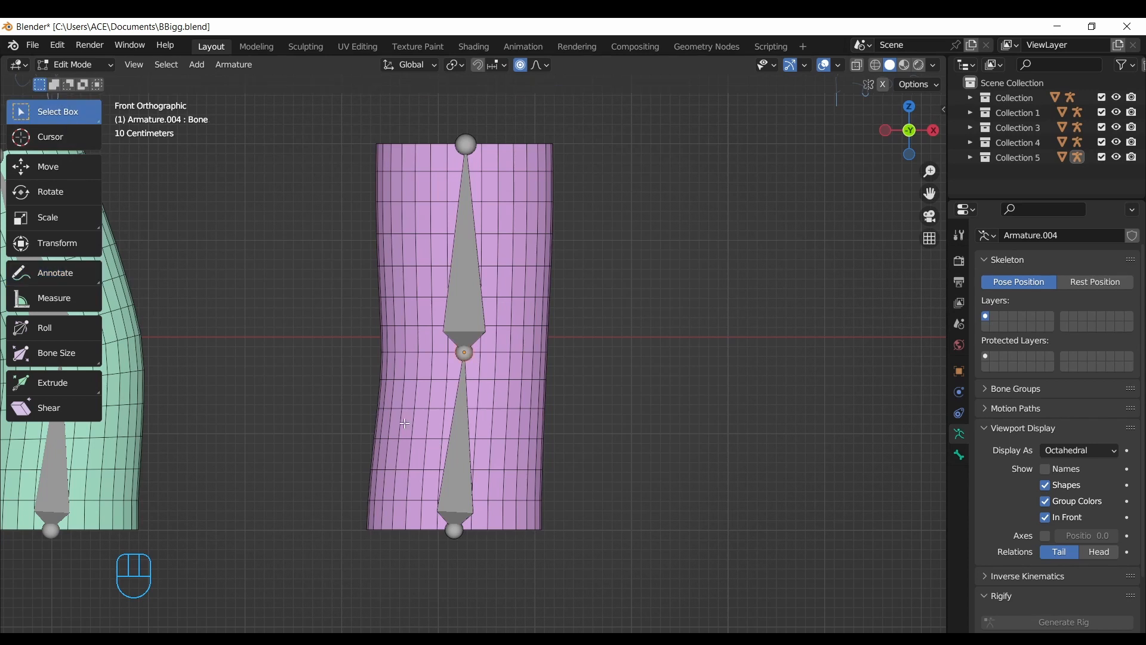
key("g")
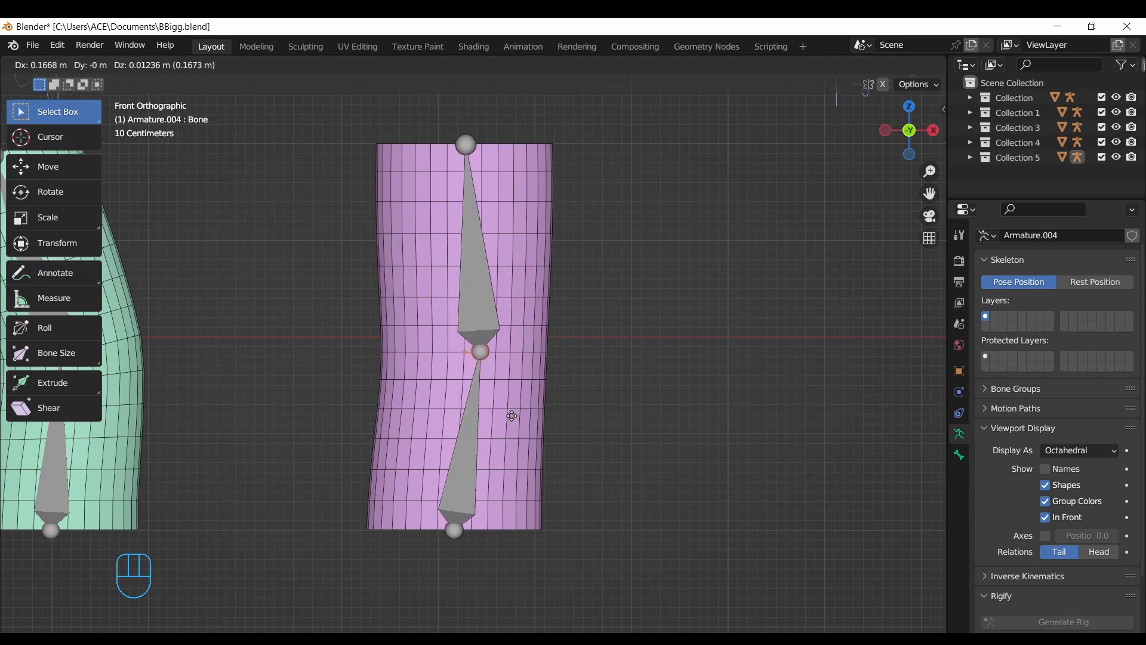
left_click(509, 418)
key("g")
left_click(509, 420)
key("g")
left_click(513, 400)
key("g")
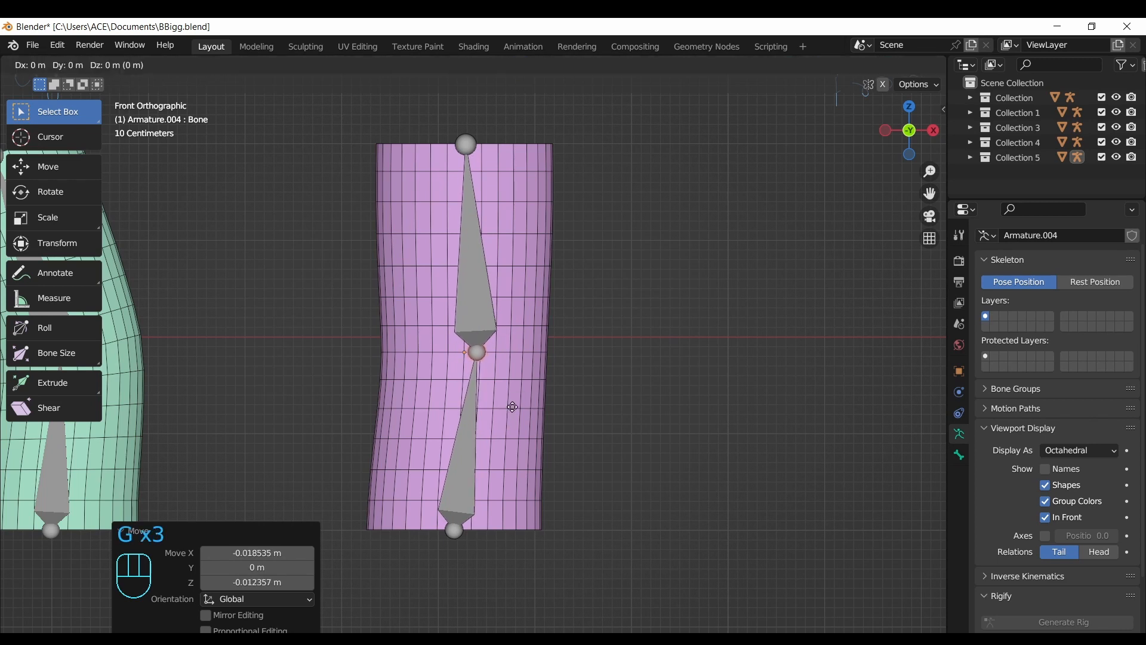
left_click(504, 420)
Step: Circle the Straight problem and Bone Roll problem labels with the Annotate tool
mouse_move(930, 172)
left_mouse_down()
mouse_move(915, 215)
mouse_move(928, 185)
left_mouse_up()
mouse_move(930, 192)
left_mouse_down()
mouse_move(149, 220)
mouse_move(171, 220)
left_mouse_up()
left_click(63, 278)
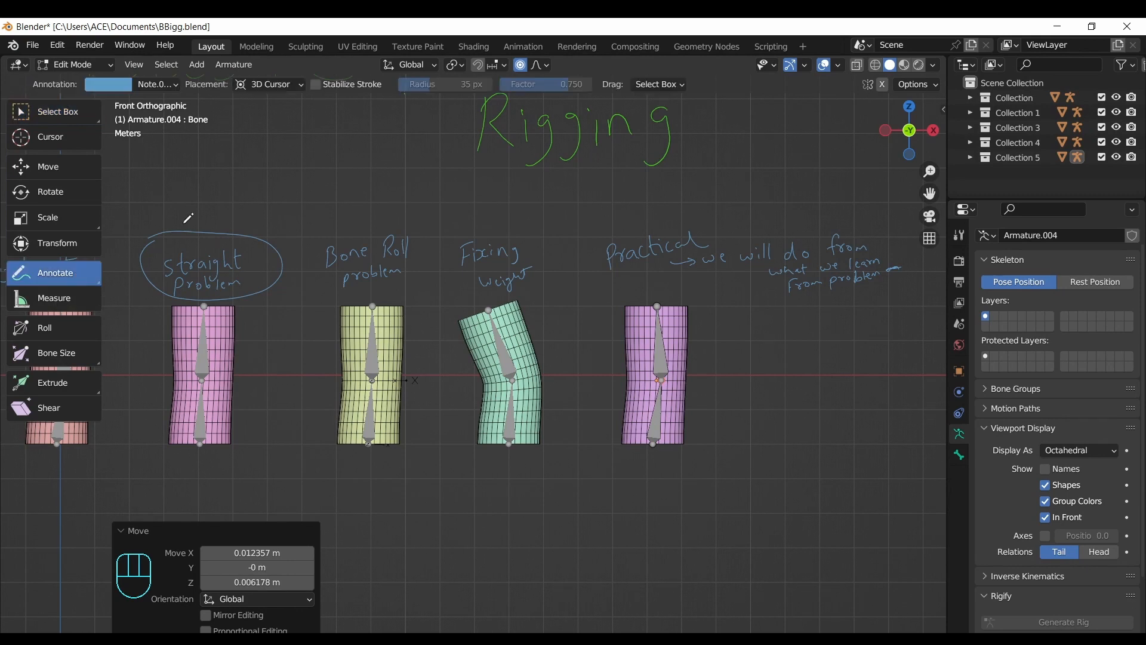
left_click(167, 89)
left_click(214, 149)
left_click(214, 149)
left_click_drag(347, 220, 391, 227)
Step: Select the Practical leg's upper bone for a close check of its roll
left_click_drag(929, 193, 744, 180)
left_click_drag(929, 172, 928, 145)
mouse_move(917, 124)
left_mouse_down()
mouse_move(930, 146)
mouse_move(924, 134)
mouse_move(908, 156)
mouse_move(941, 139)
left_mouse_up()
left_click(58, 113)
left_click(478, 324)
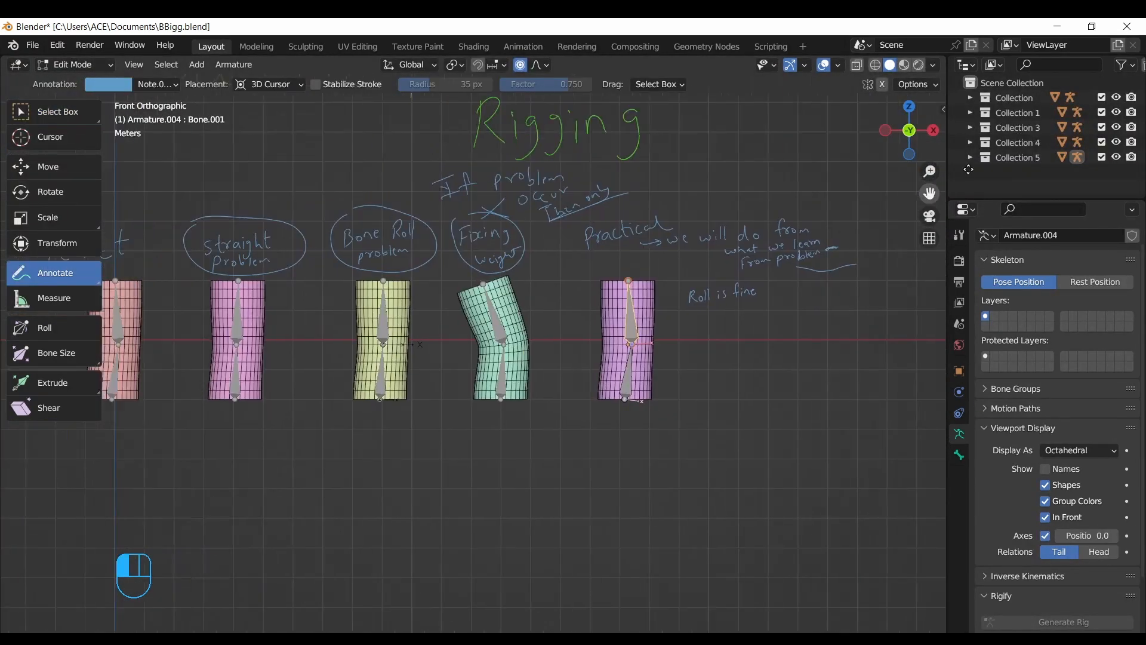
Step: Return the Practical leg's armature from Edit Mode to Object Mode
left_click_drag(929, 193, 758, 167)
left_click_drag(929, 172, 929, 152)
left_click_drag(929, 194, 921, 285)
left_click(75, 65)
left_click(78, 77)
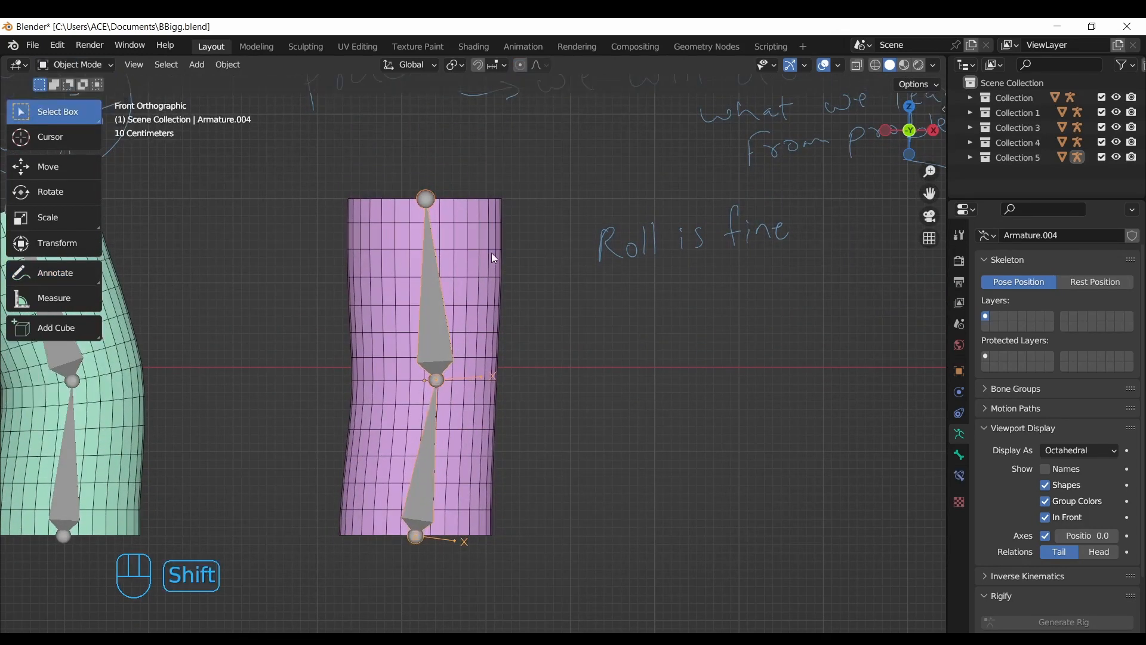
Step: Parent the Practical leg's mesh to its armature using Armature Deform with automatic weights
left_click(473, 235, "shift")
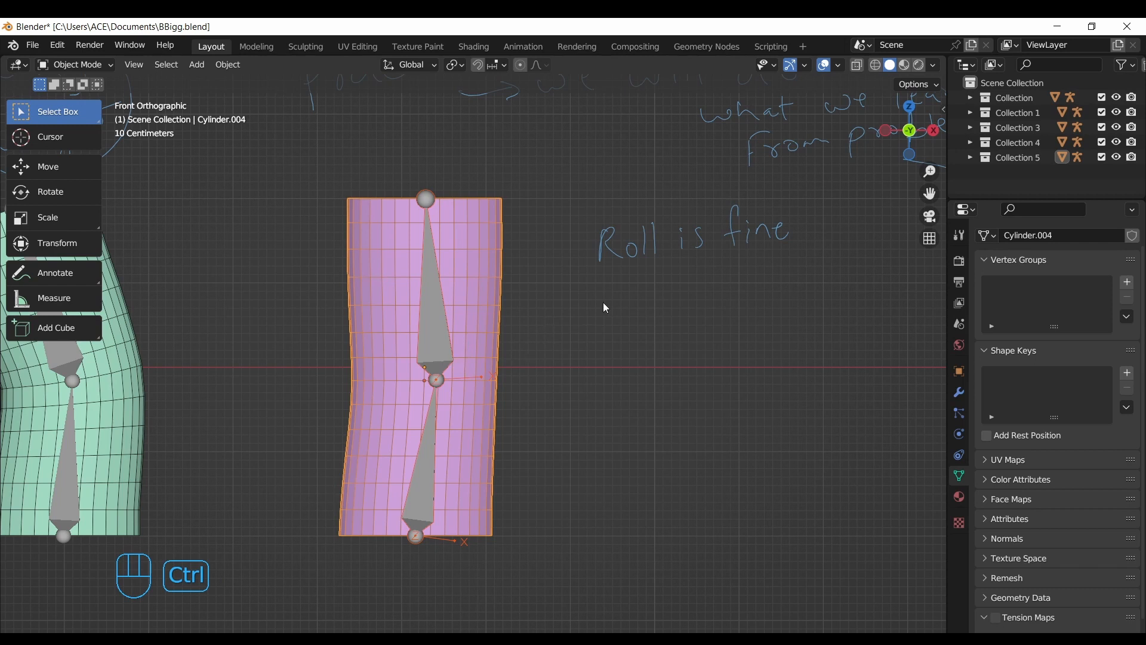
key("ctrl+p")
left_click(626, 345)
left_click(440, 337, "shift")
key("ctrl+z")
left_click(435, 332, "shift")
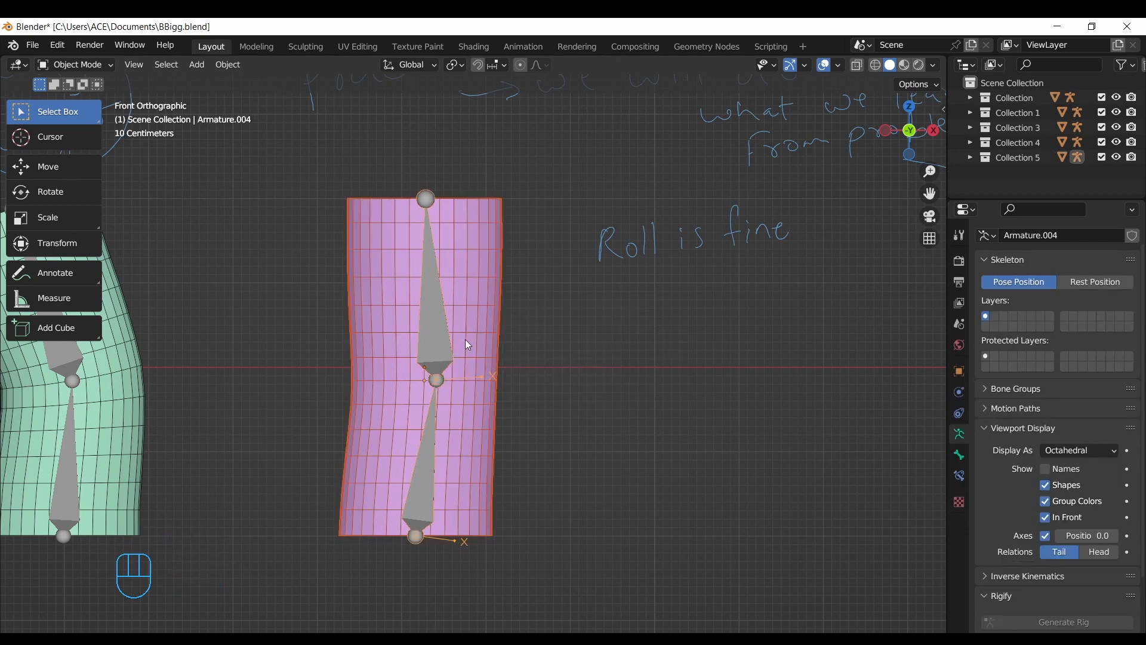
key("ctrl+p")
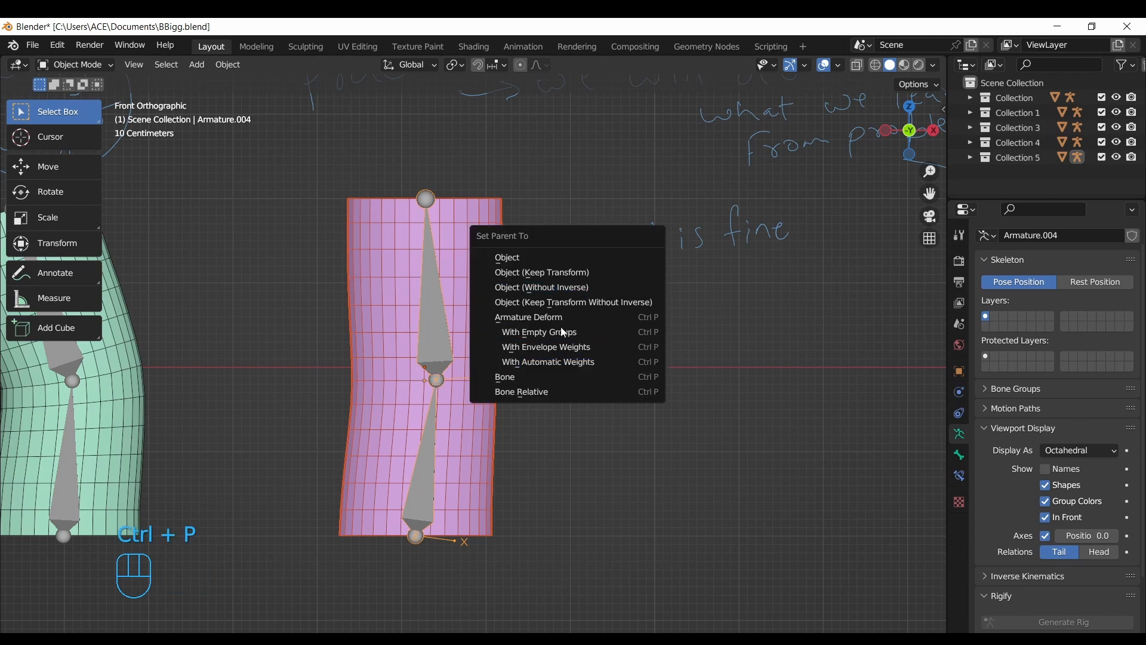
left_click(553, 362)
Step: Put the Practical leg's armature in Pose Mode and test the bending by rotating and moving its upper bone
left_click(443, 338)
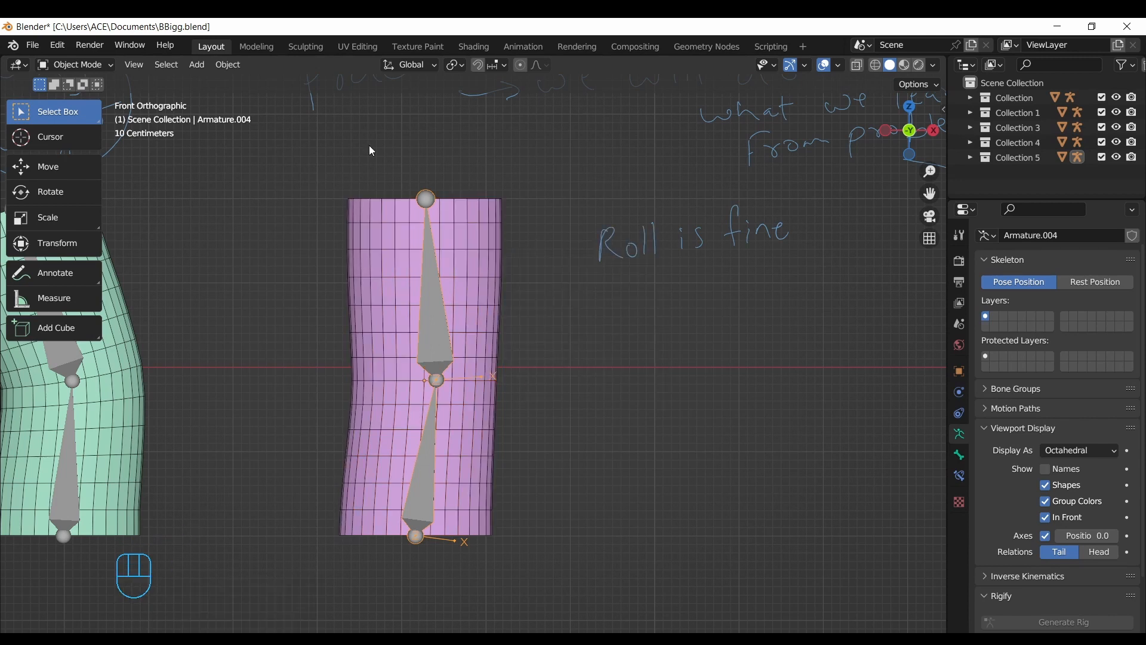
left_click(75, 65)
left_click(65, 109)
left_click(84, 195)
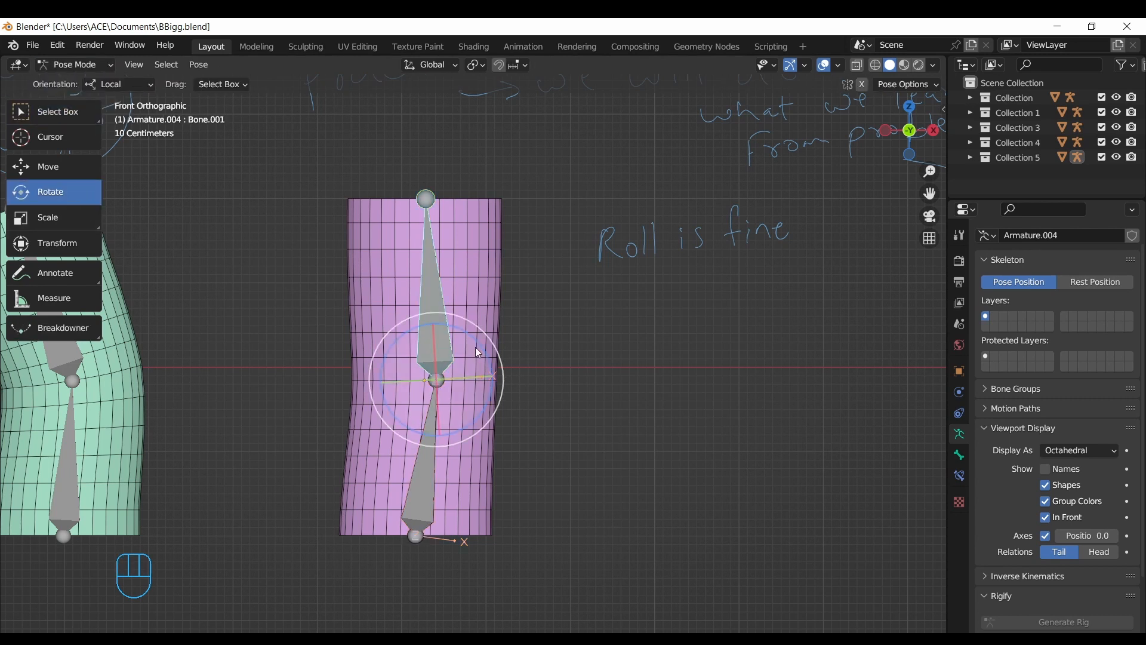
left_click_drag(475, 348, 453, 331)
key("ctrl+z")
left_click(917, 84)
left_click(24, 112)
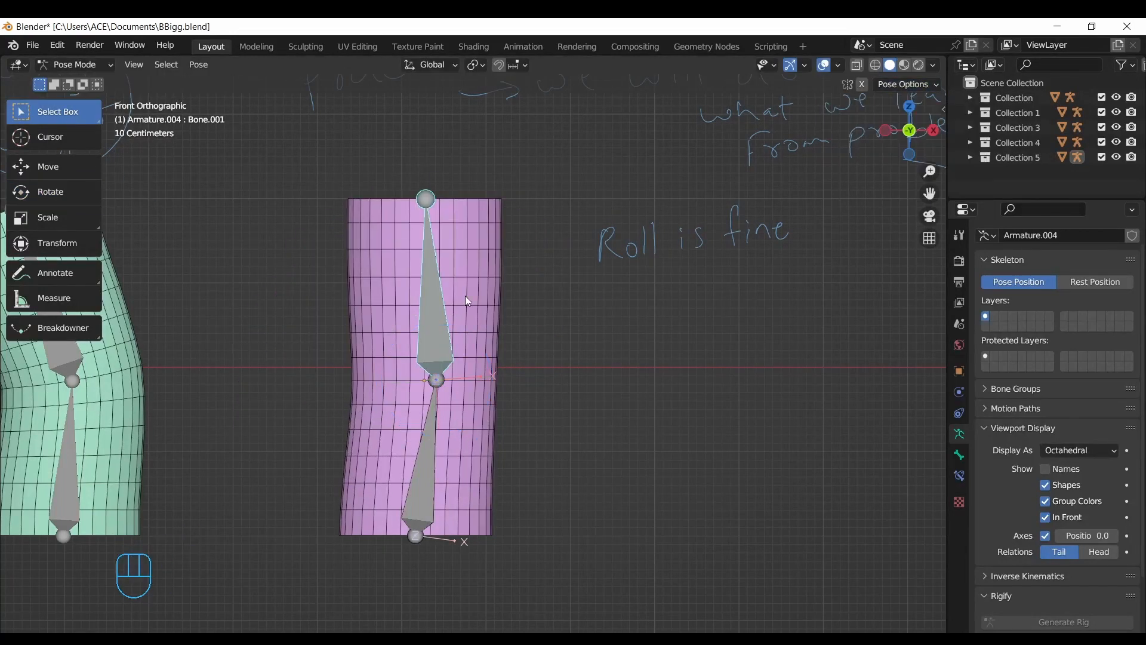
key("g")
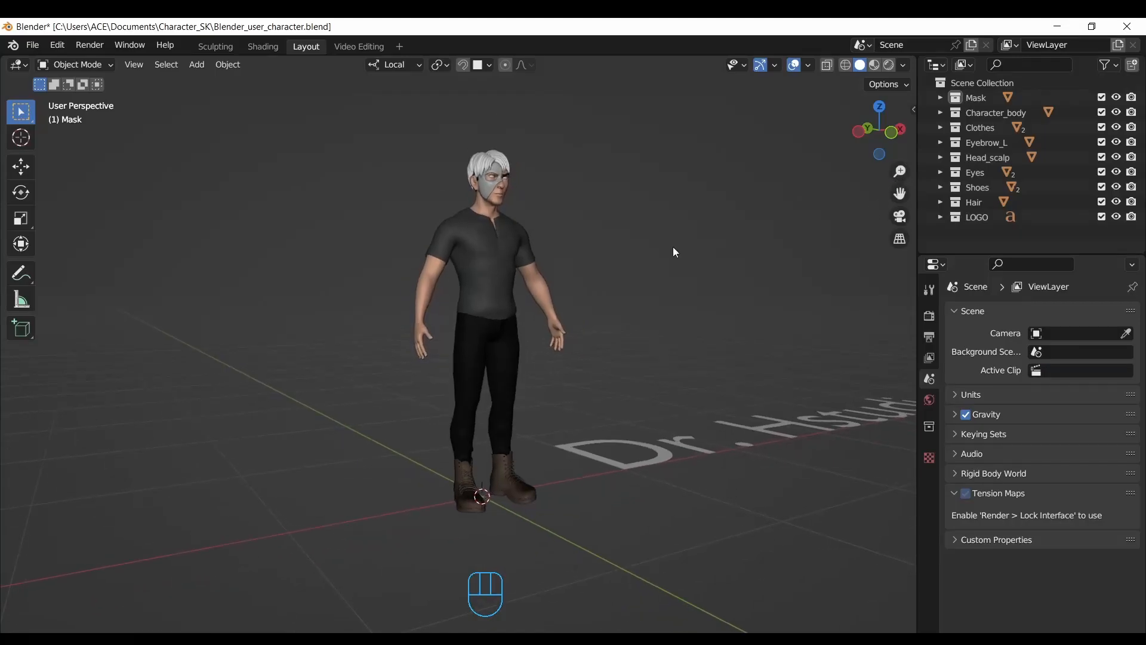
Step: Try to add a Human (Meta-Rig) armature to the character scene
key("shift+a")
mouse_move(674, 209)
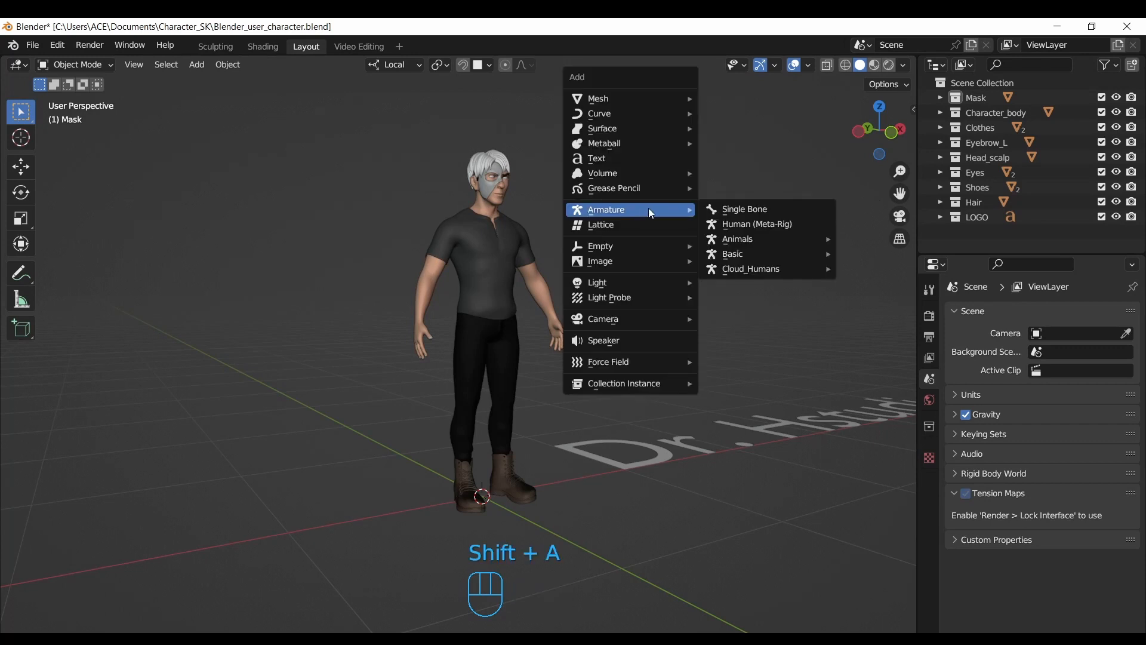
left_click(754, 226)
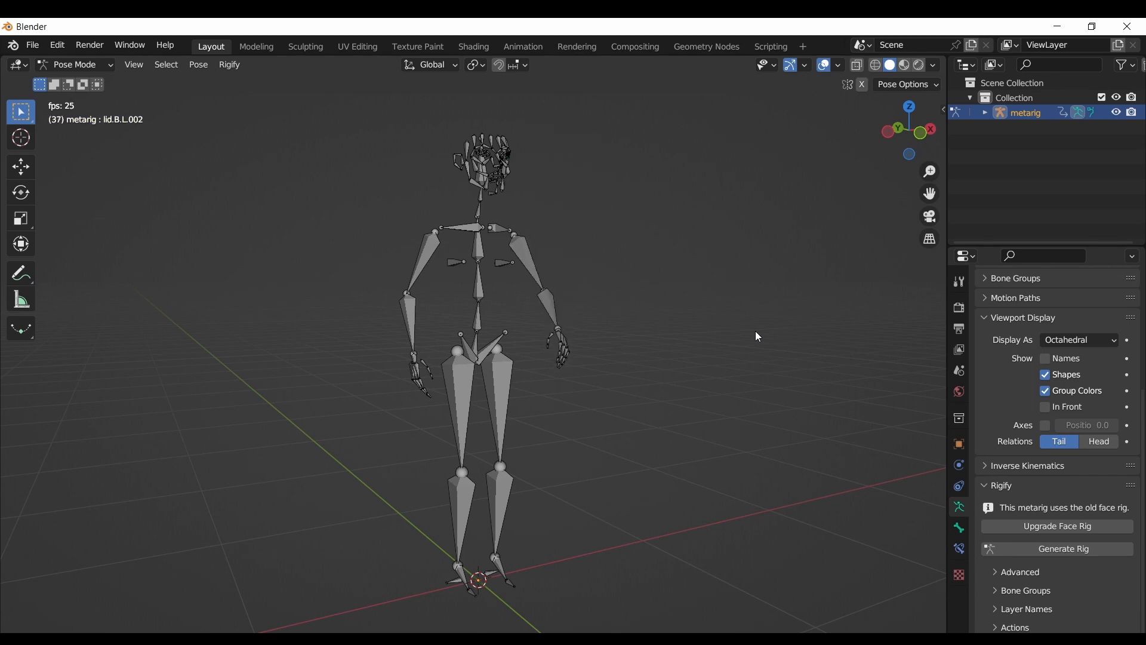
Step: Open the add-ons list in the Preferences and filter it to the Rigging category
left_click(58, 46)
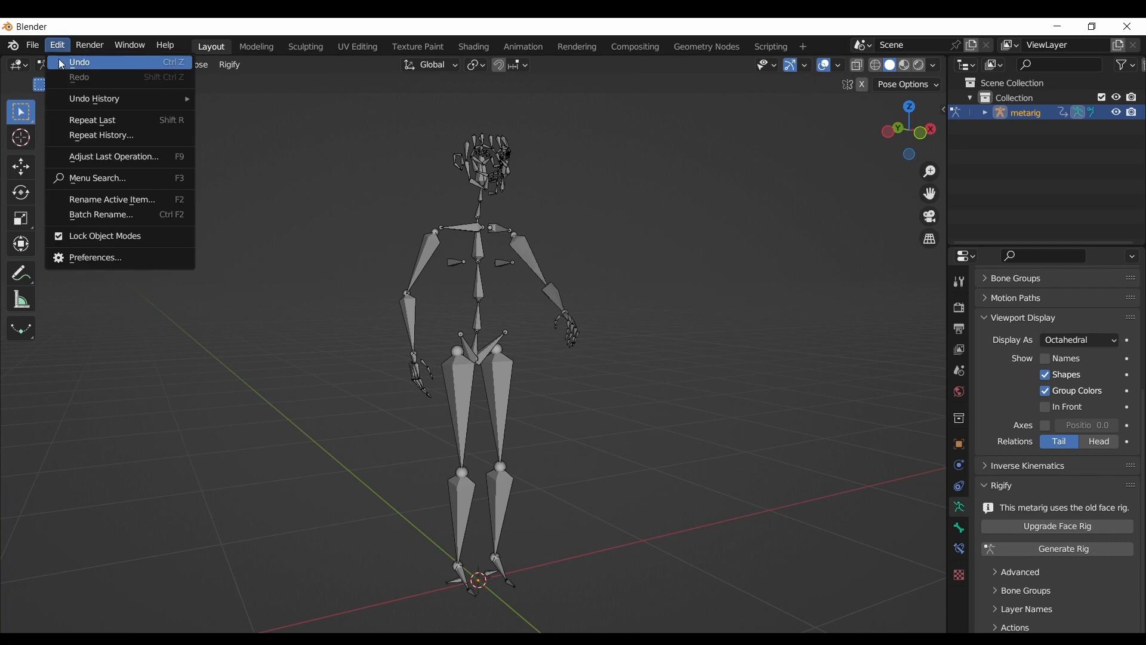
left_click(109, 259)
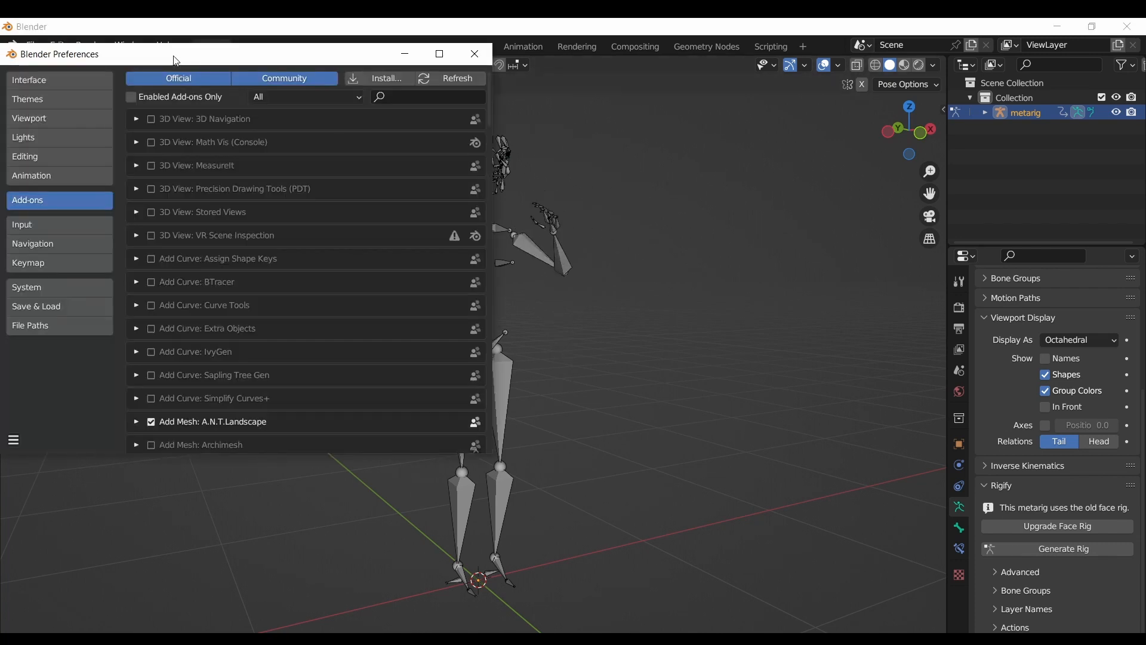
left_click_drag(173, 56, 227, 135)
left_click(464, 169)
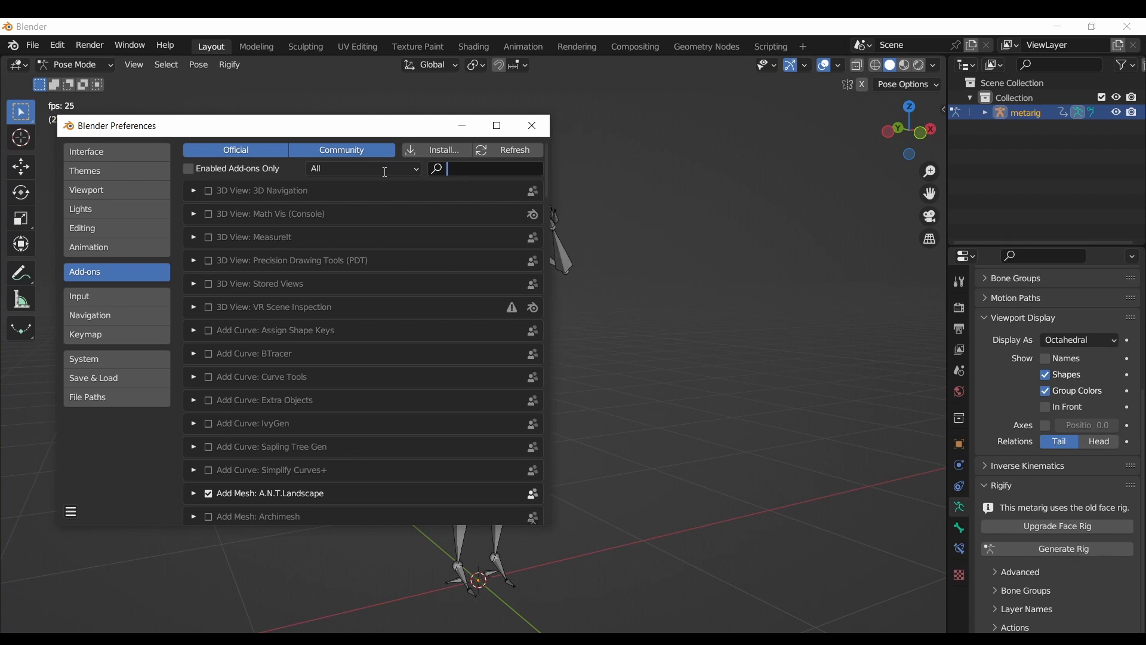
left_click(131, 451)
left_click(328, 176)
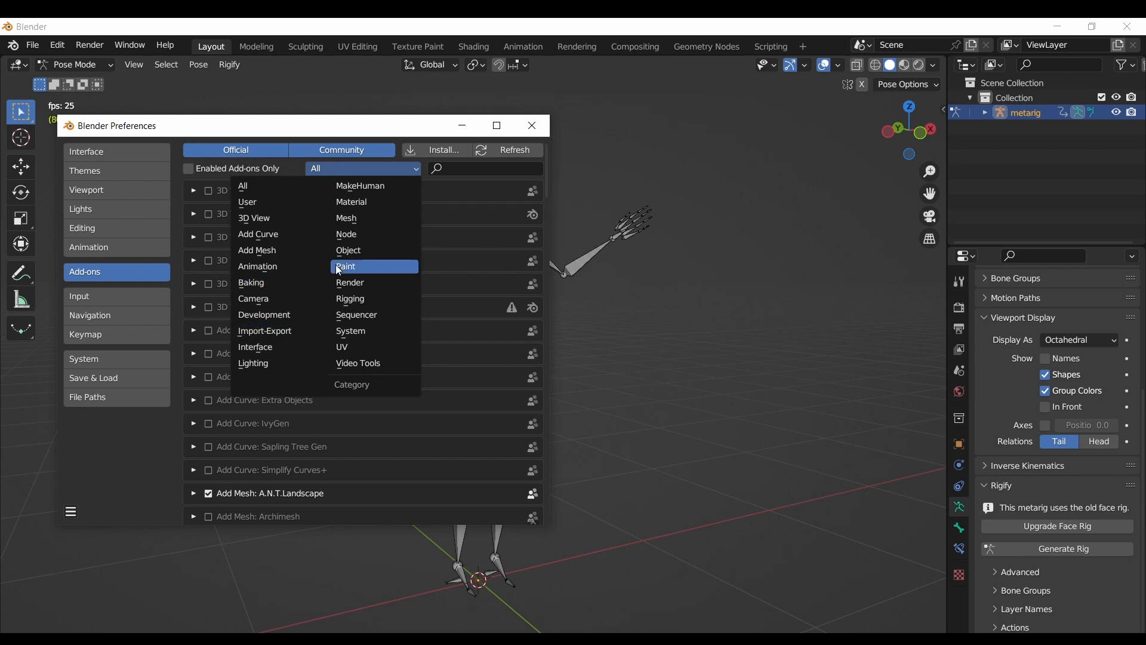
left_click(370, 299)
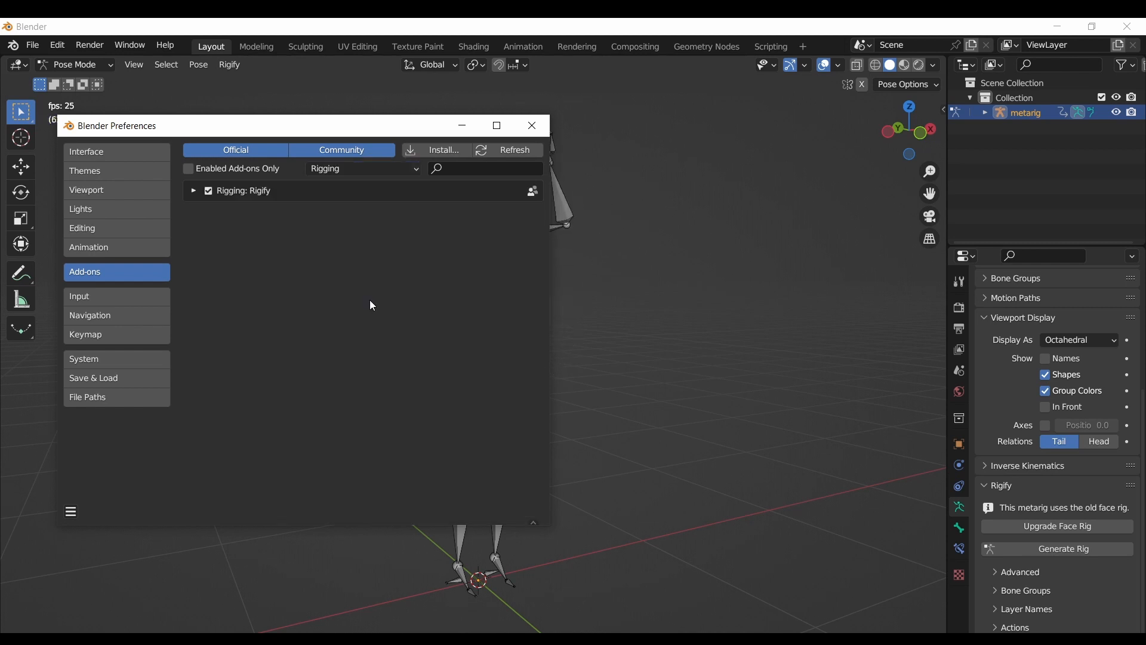
Step: Expand the Rigify add-on's details and switch the add-on off and back on
left_click(193, 192)
left_click(207, 192)
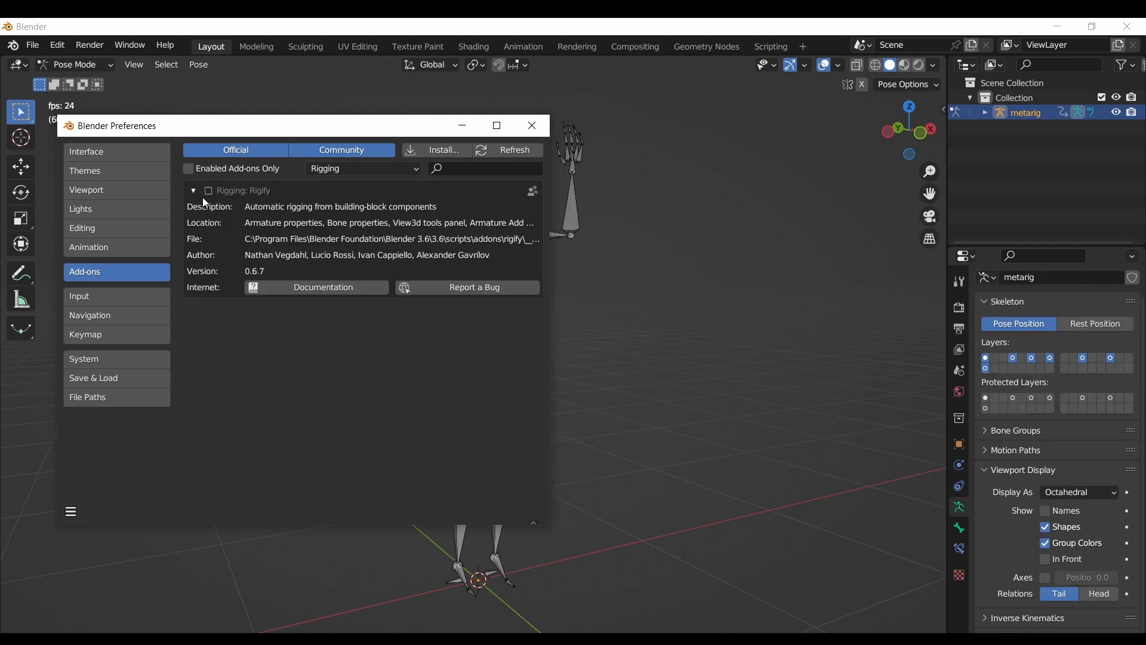
left_click(206, 193)
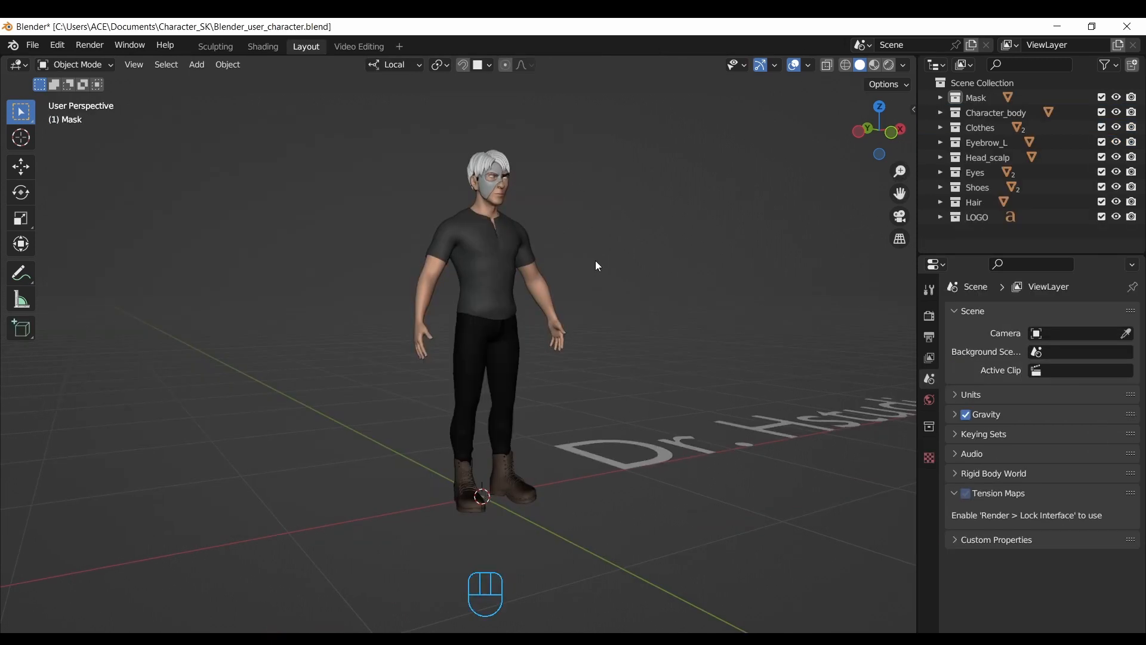
Step: Add a Human (Meta-Rig) armature to the character scene and display it In Front of the mesh
key("shift+a")
mouse_move(675, 209)
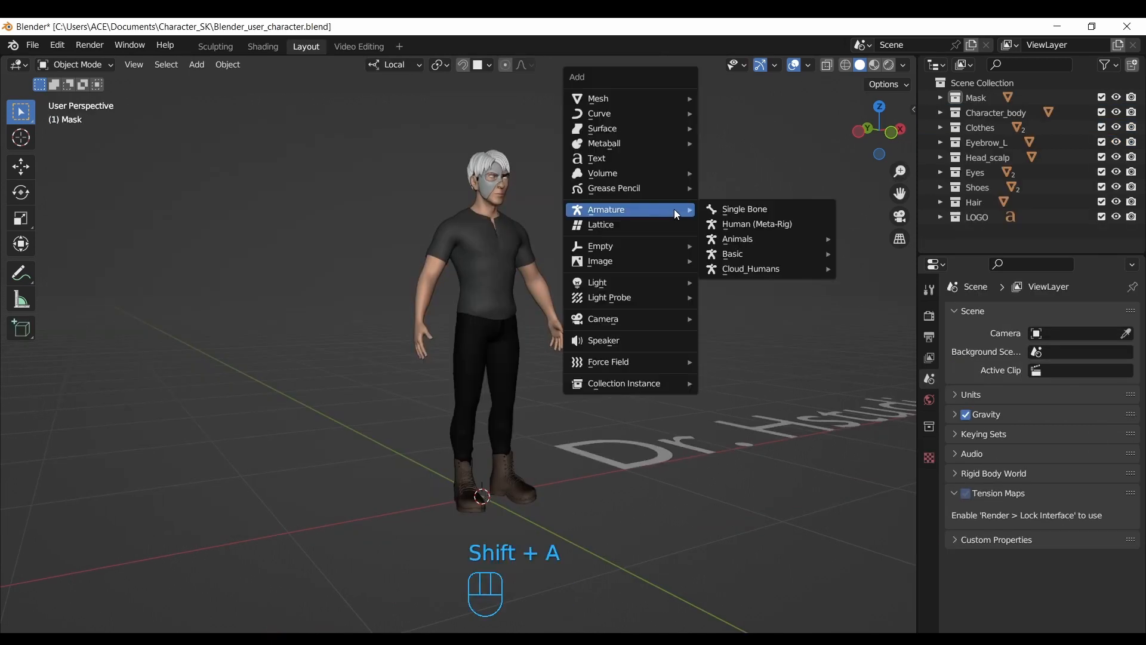
left_click(751, 224)
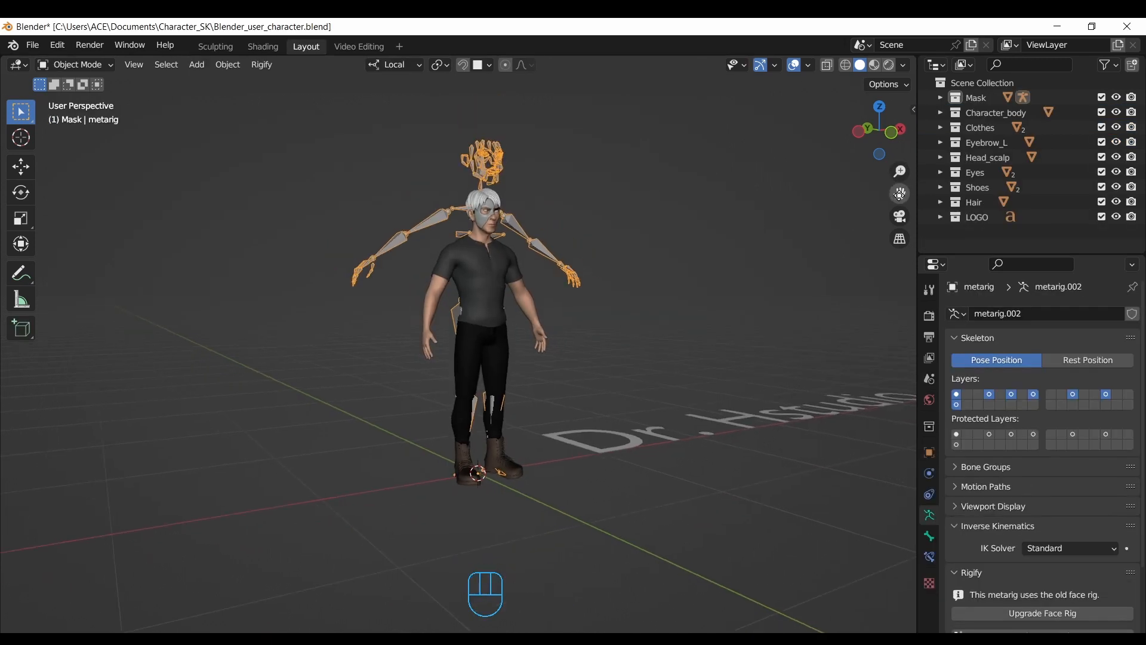
scroll(1005, 548, "down", 2)
scroll(1108, 550, "down", 2)
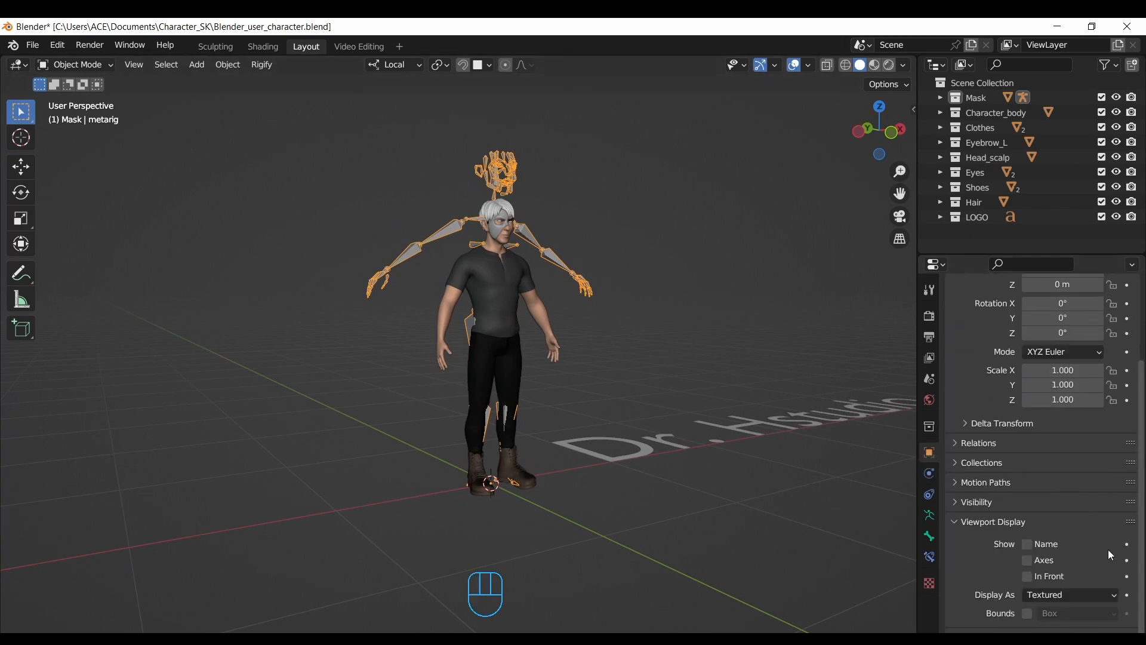
left_click(1027, 576)
Step: Scale the metarig uniformly to about 0.846 in front view to match the character's height
left_click(891, 139)
left_click_drag(899, 172, 899, 157)
left_click_drag(899, 194, 926, 216)
key("s")
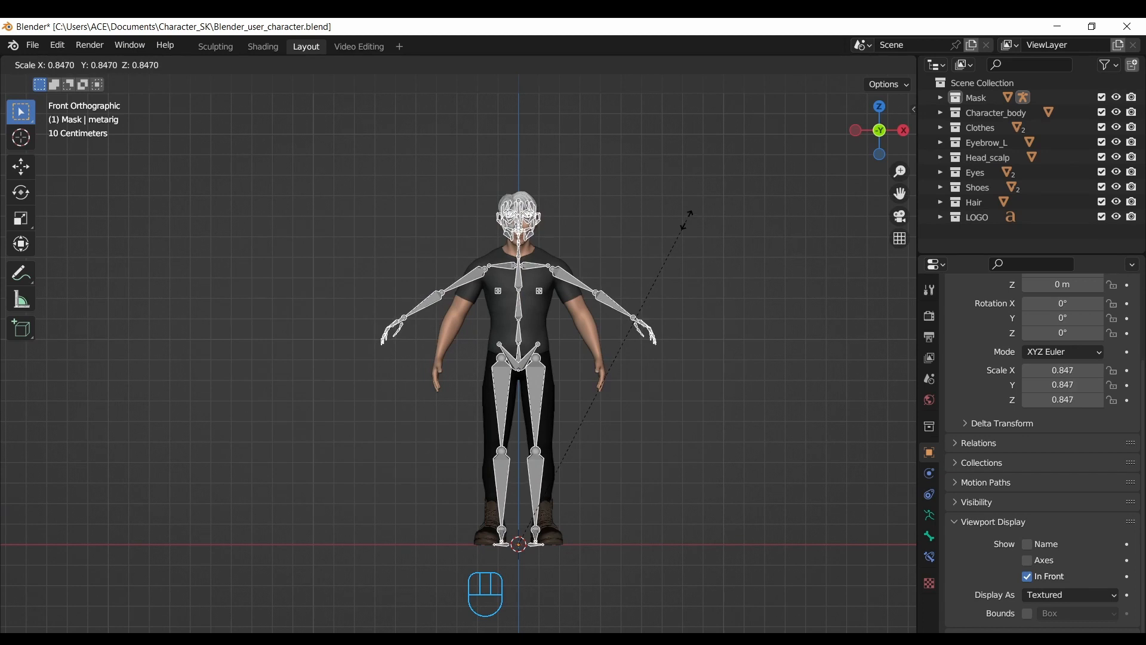
left_click(686, 228)
Step: Move the metarig about 1.4 m along negative X so it stands beside the character
key("g")
key("x")
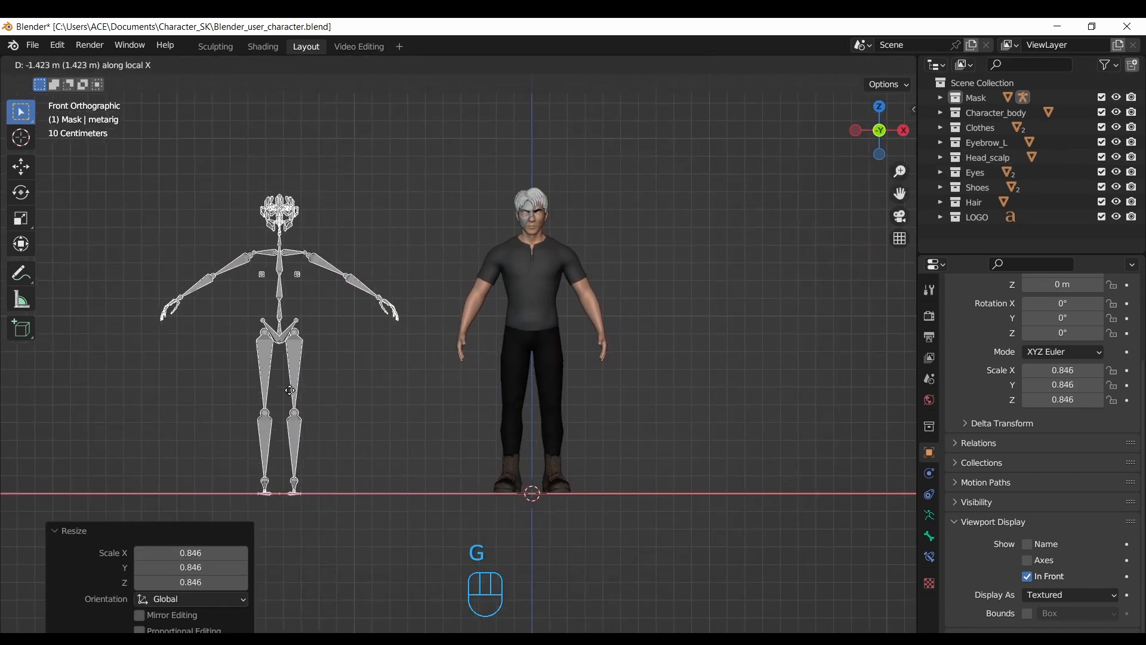
left_click(293, 388)
key("g")
key("x")
left_click(354, 396)
left_click_drag(899, 171, 900, 180)
left_click_drag(896, 197, 957, 206)
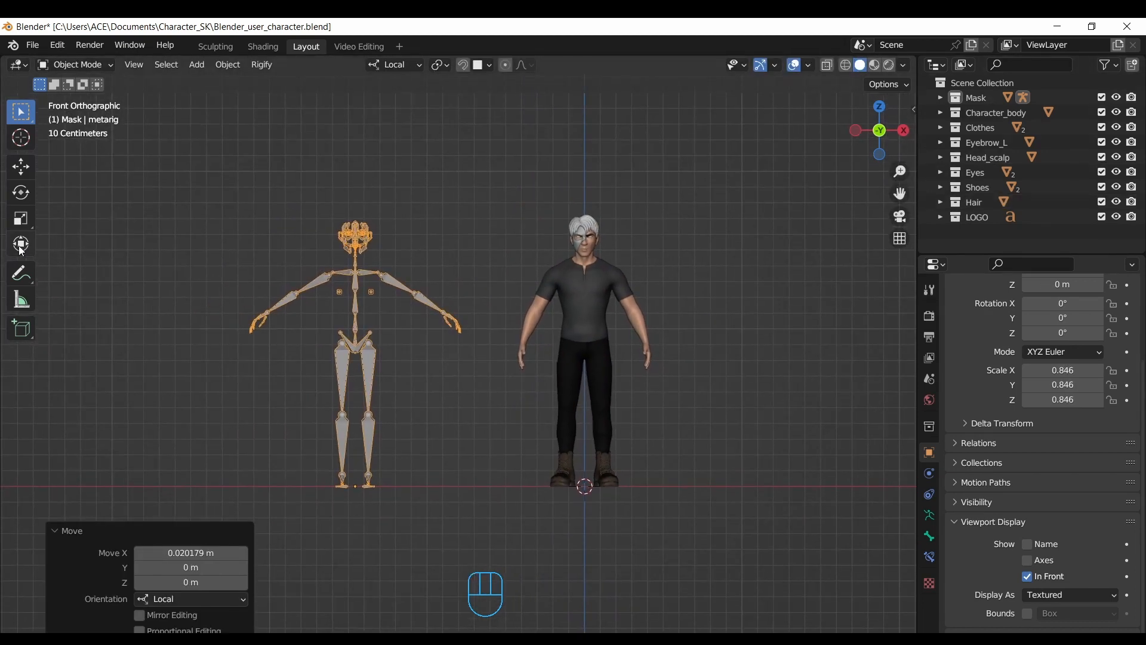
left_click(21, 273)
left_click(153, 84)
left_click(246, 135)
left_click(20, 113)
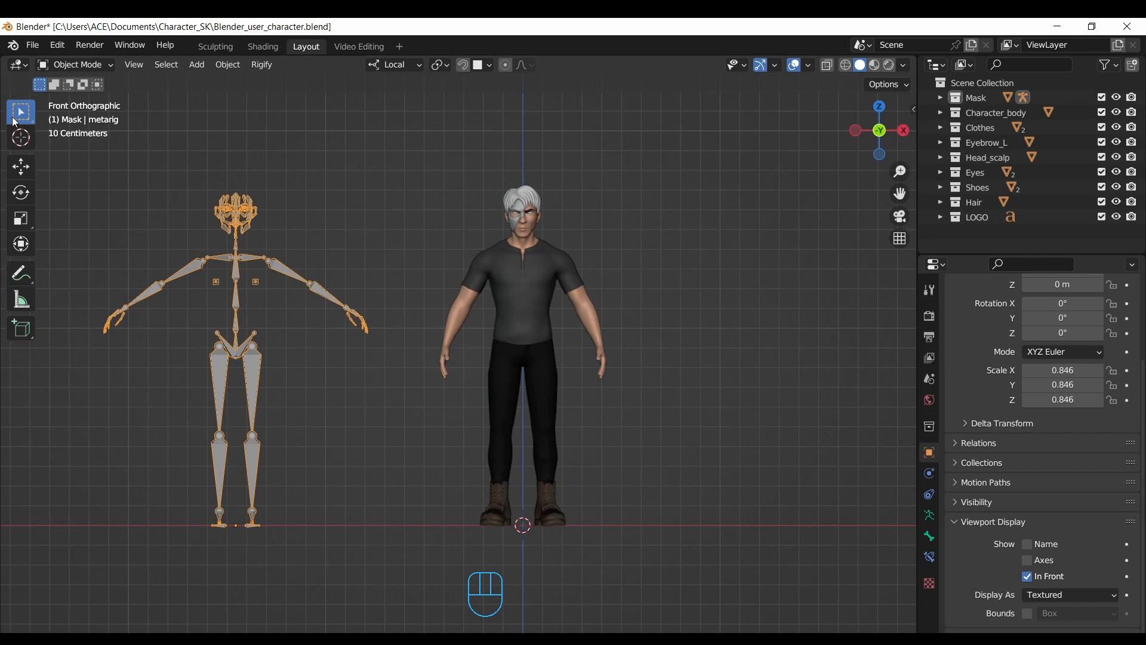
Step: Select the metarig in an angled view and open its armature data properties
left_click_drag(899, 194, 929, 194)
left_click_drag(879, 130, 920, 140)
mouse_move(900, 194)
left_mouse_down()
mouse_move(931, 184)
mouse_move(900, 183)
left_mouse_up()
left_click_drag(900, 194, 979, 179)
left_click(739, 216)
left_click(435, 376)
left_click(928, 515)
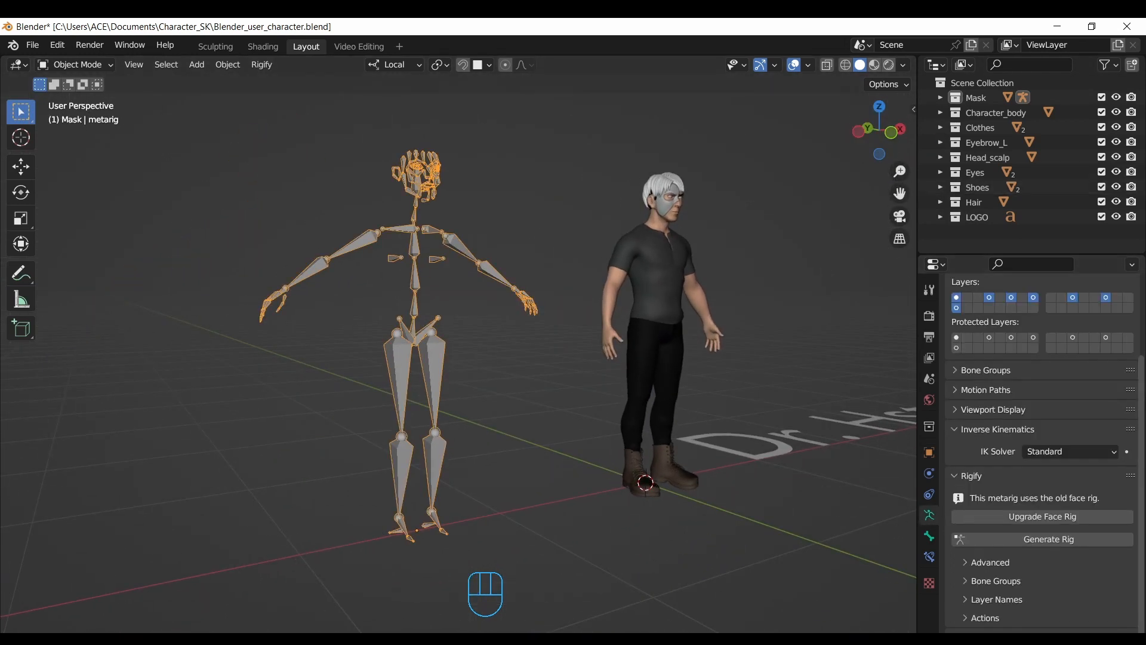
Step: Toggle several of the metarig's arm and body bone layers off and on to identify the bones each holds
left_click(1073, 394, "shift")
left_click(1073, 394, "shift")
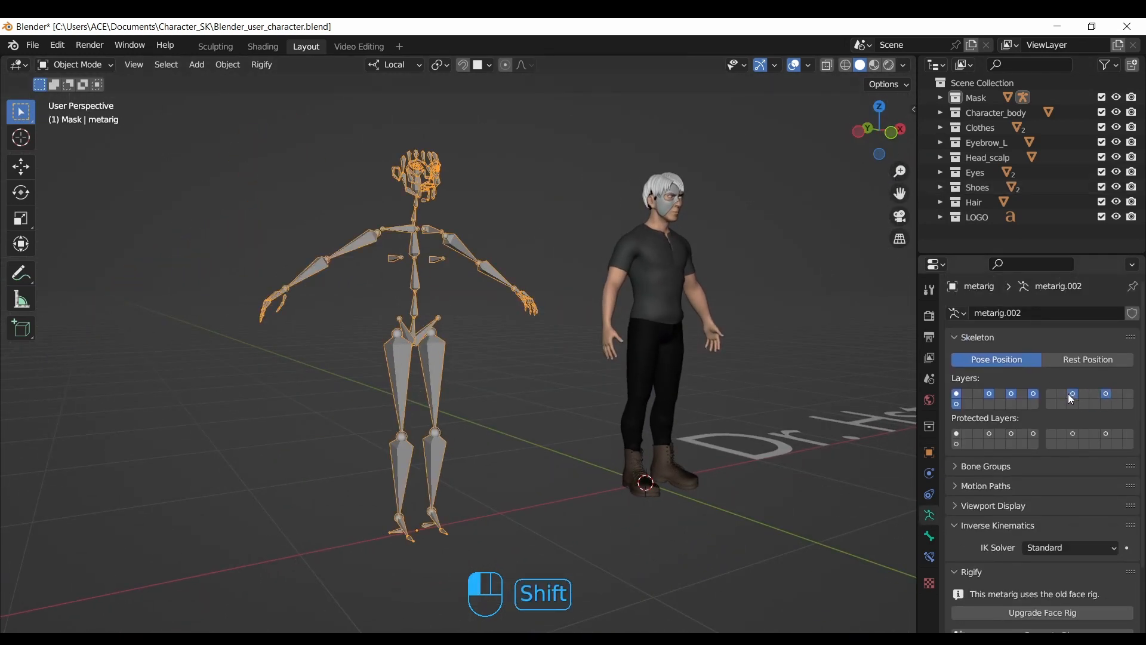
left_click(1034, 394, "shift")
left_click(1034, 396, "shift")
left_click(1034, 395, "shift")
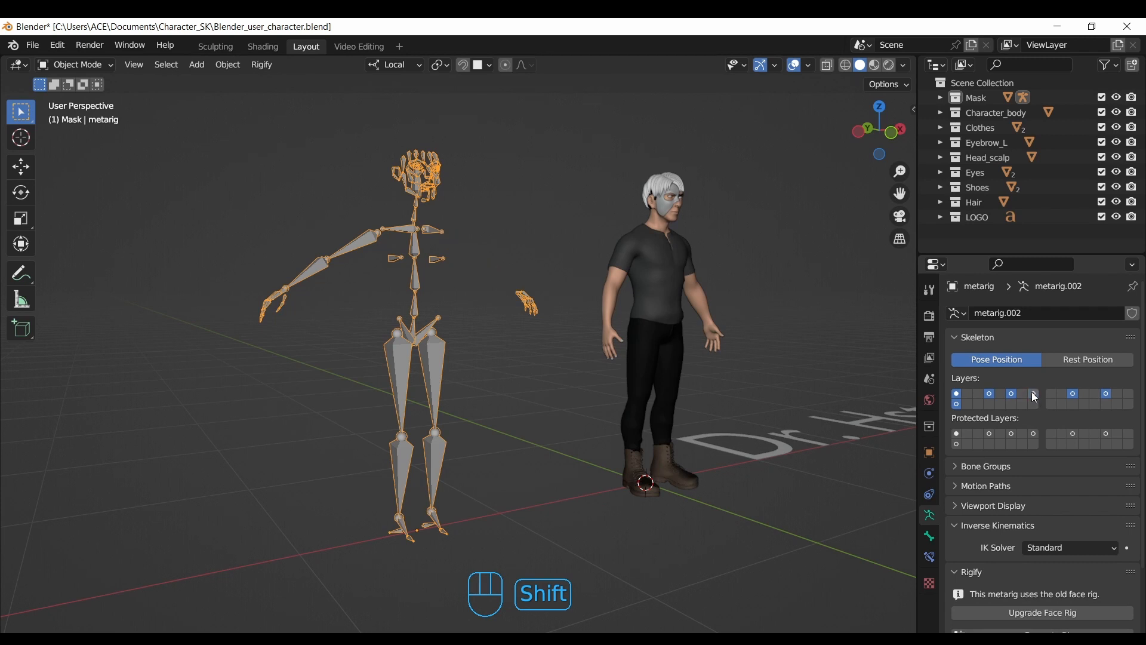
left_click(1034, 397, "shift")
left_click(1035, 398, "shift")
left_click(1034, 396, "shift")
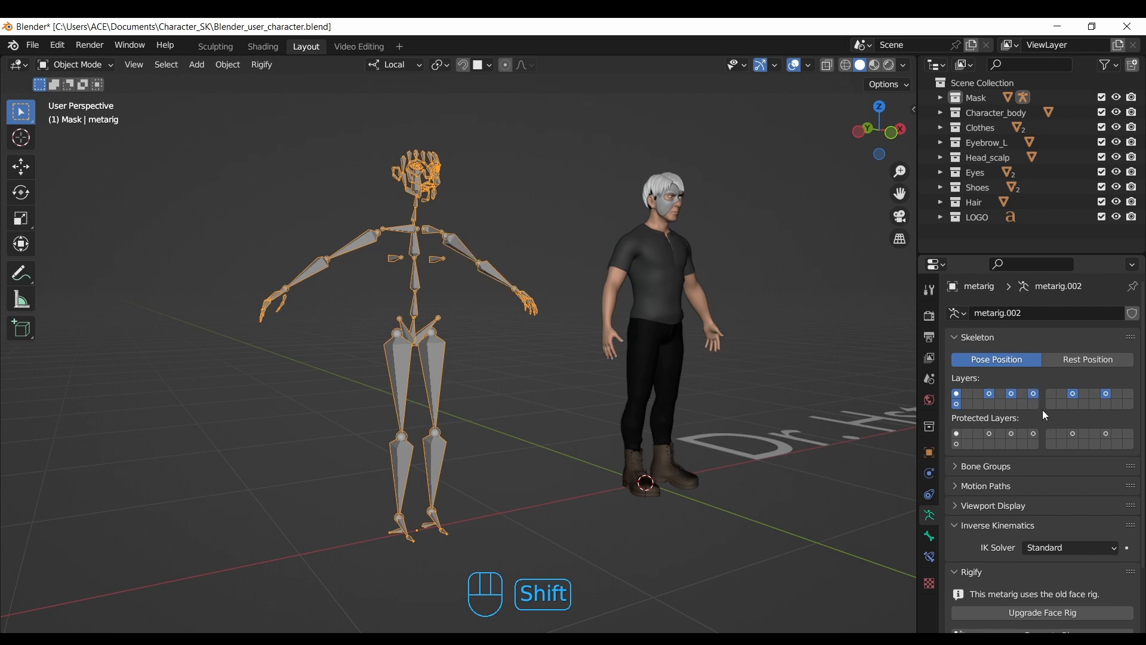
left_click(1034, 395, "shift")
left_click(1034, 396, "shift")
left_click(994, 397, "shift")
left_click(990, 399, "shift")
Step: Hide the metarig's face bones by switching off the first armature layer, and deselect the metarig
left_click(959, 397, "shift")
left_click(959, 397, "shift")
left_click(959, 397, "shift")
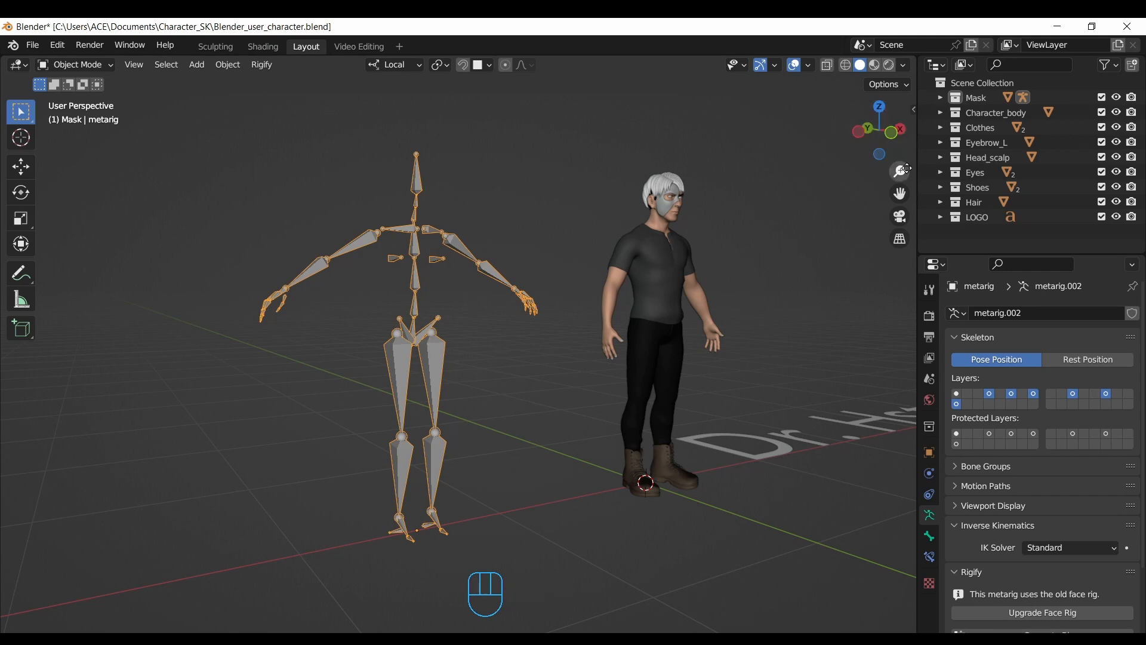
left_click_drag(906, 168, 811, 193)
left_click(811, 195)
left_click_drag(871, 136, 846, 178)
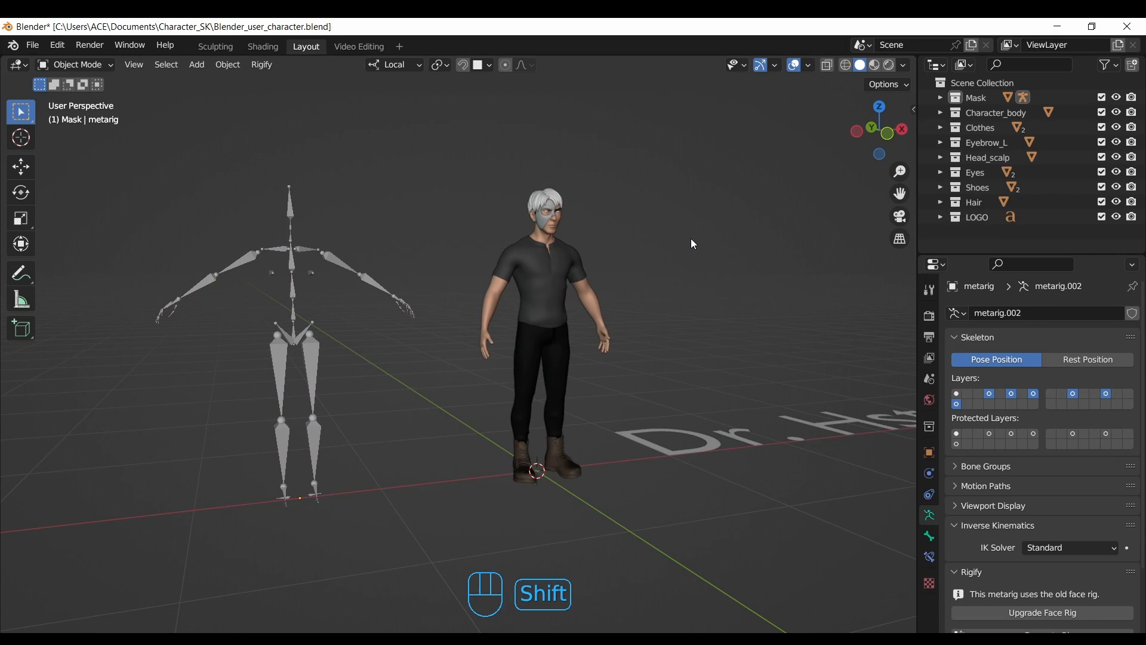
Step: Add a second Human (Meta-Rig) armature at the character's position
key("shift+a")
mouse_move(690, 239)
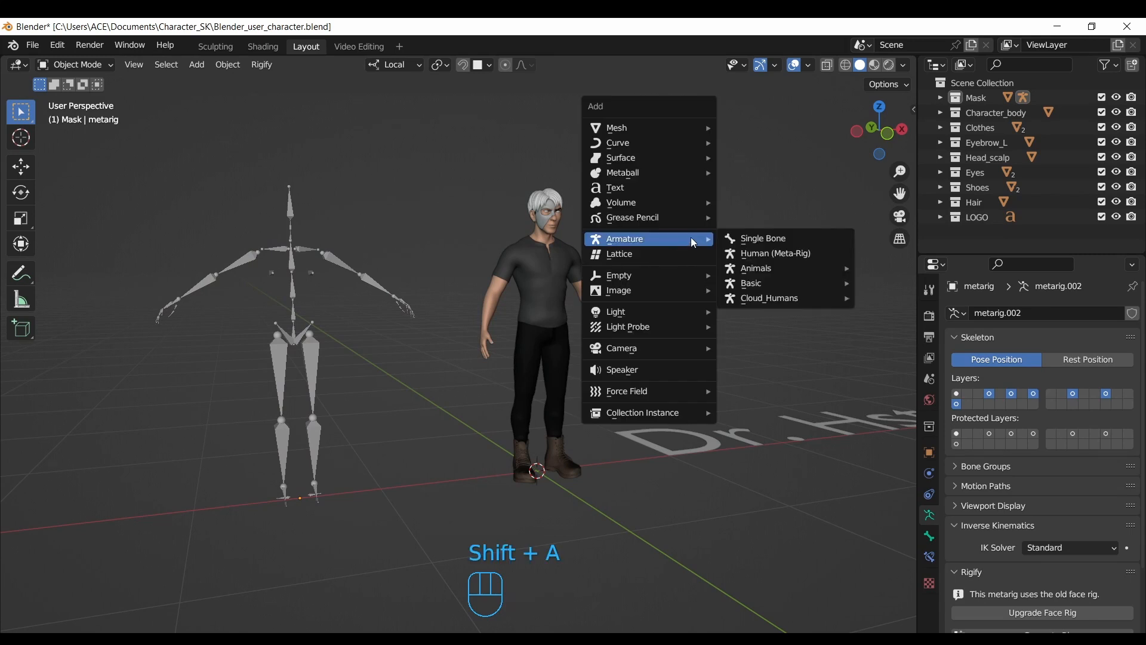
left_click(764, 254)
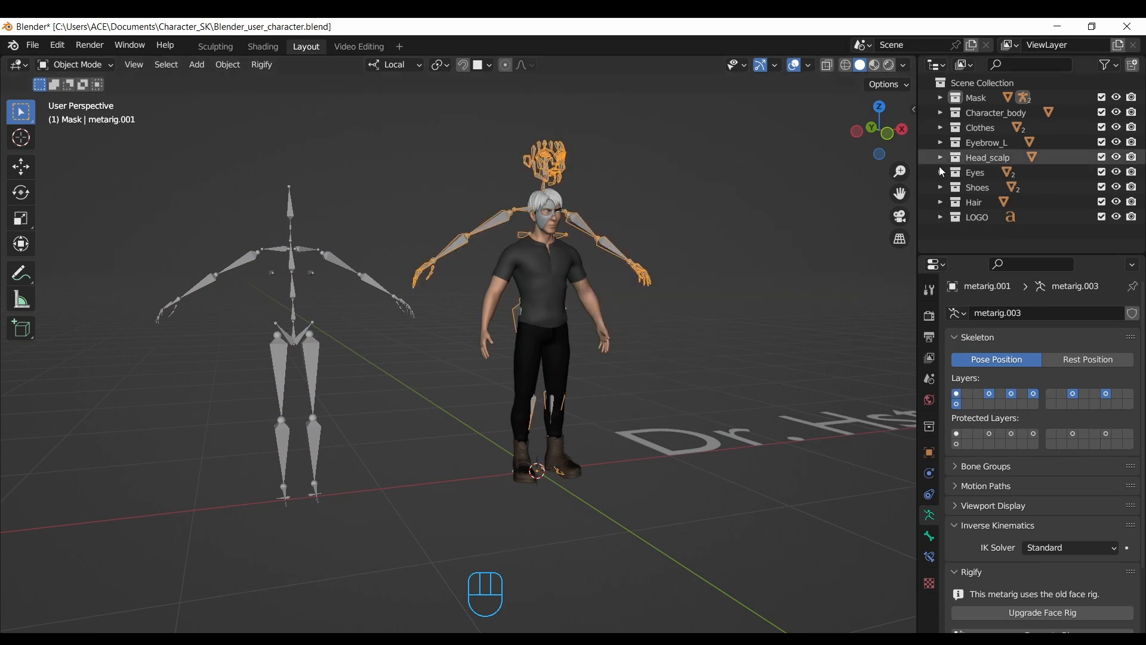
Step: Enlarge the outliner and create a new collection named A
left_click_drag(979, 258, 990, 287)
right_click(932, 257)
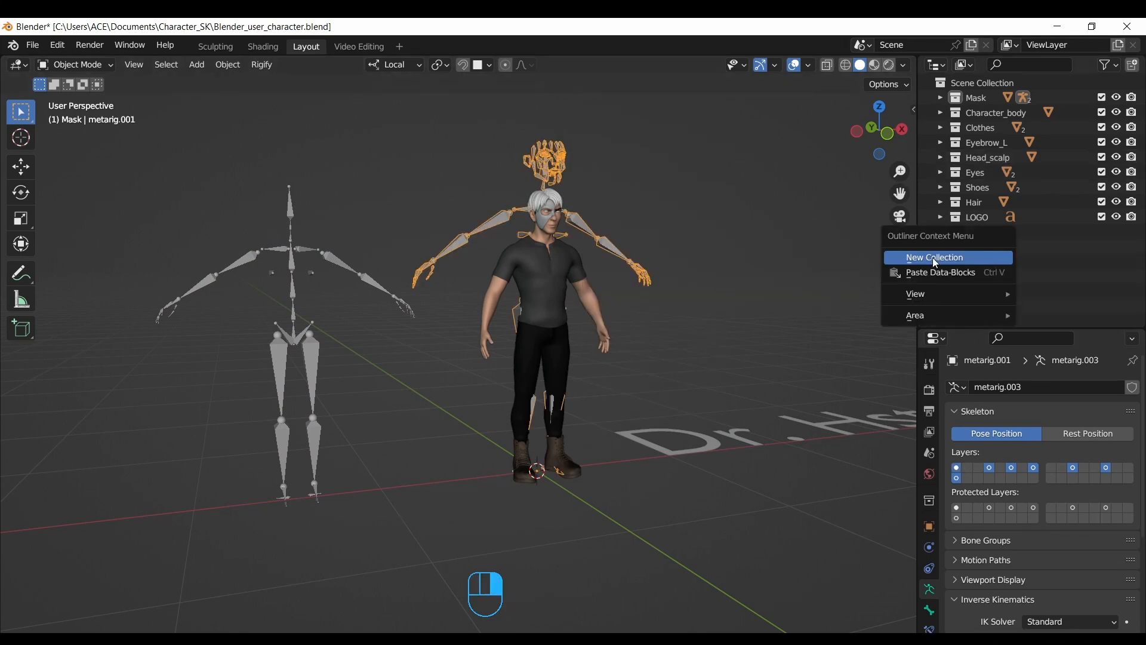
left_click(933, 257)
double_click(1016, 231)
type("A")
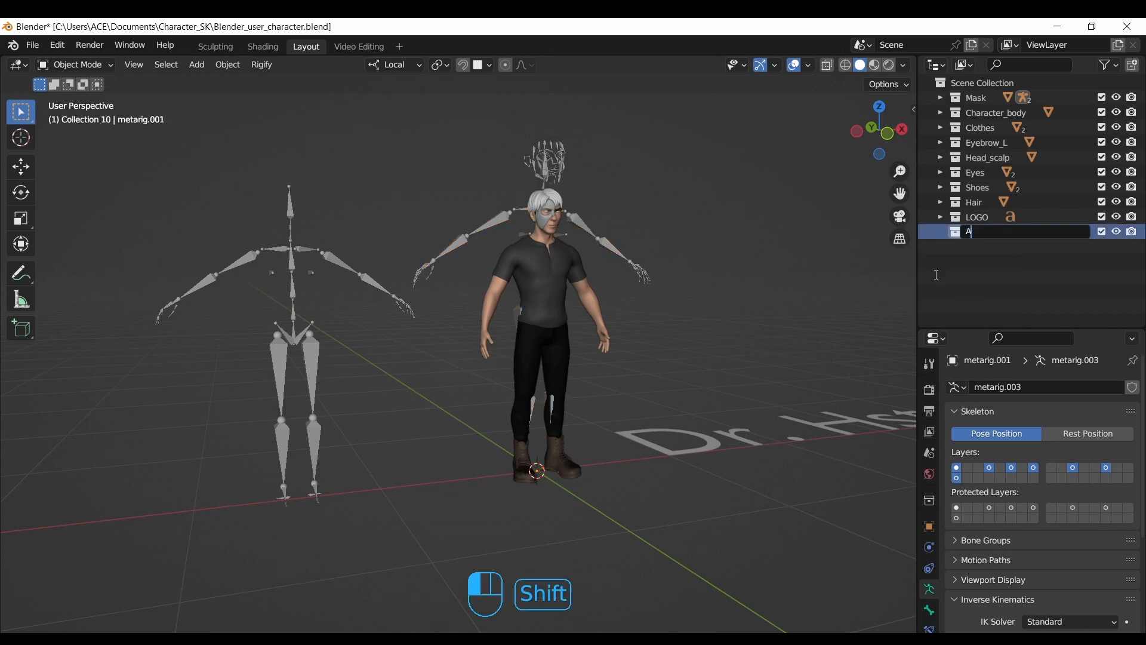
key("Return")
Step: Expand the Mask collection and move the newly added metarig.001 into collection A
left_click(941, 96)
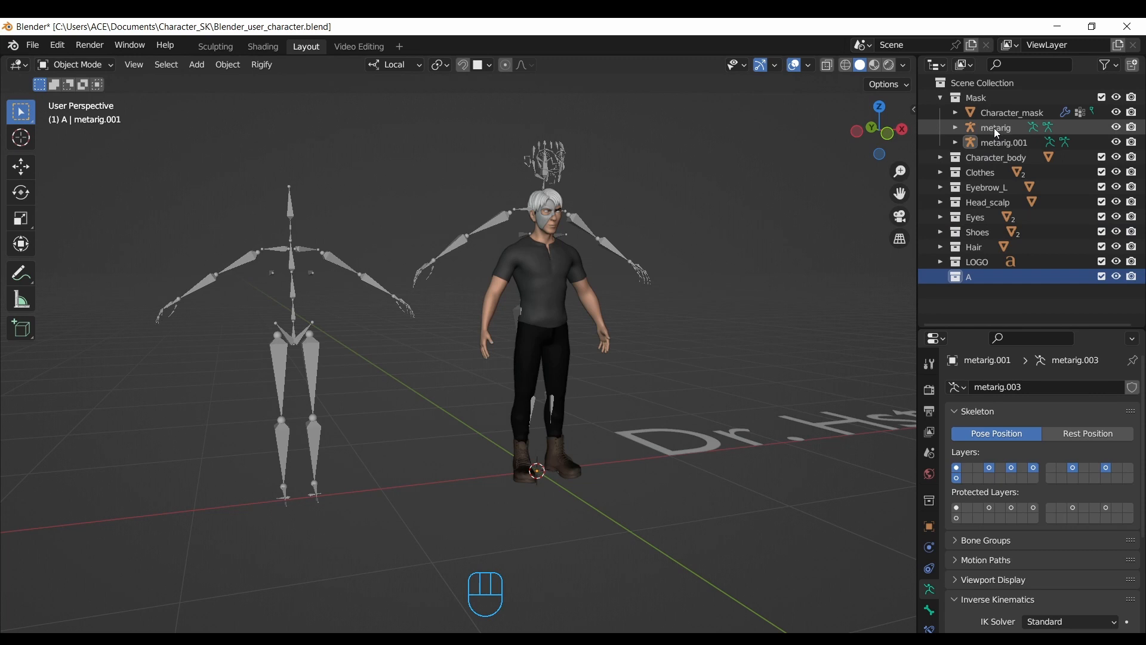
left_click_drag(994, 128, 984, 278)
left_click(975, 143)
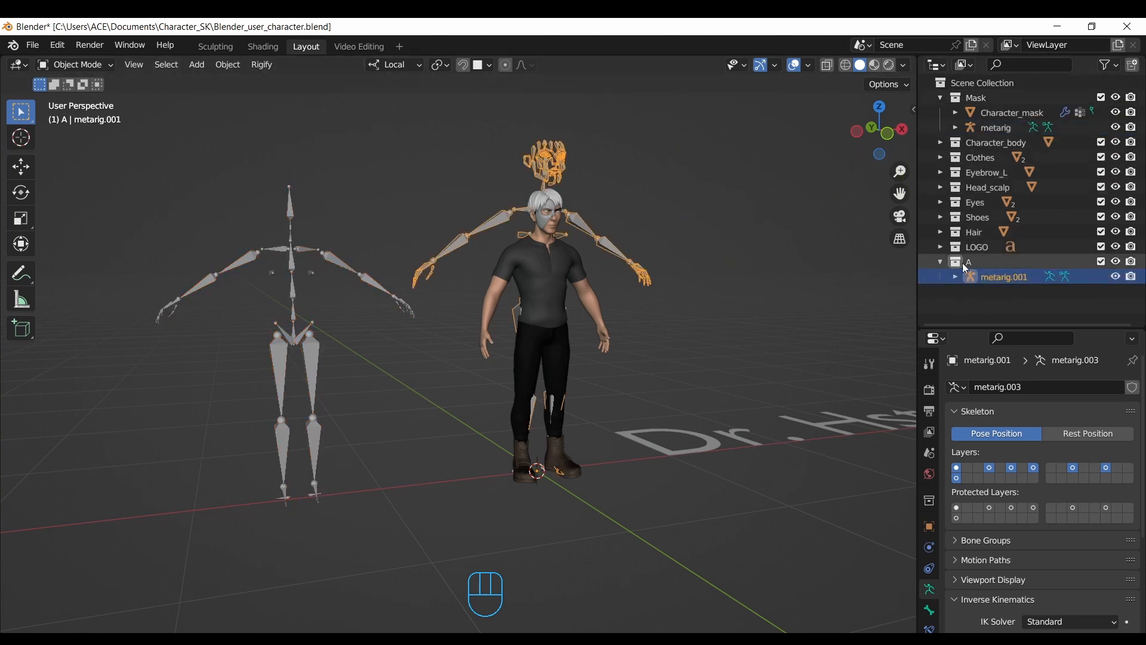
Step: Create another new collection named D
right_click(979, 309)
left_click(977, 303)
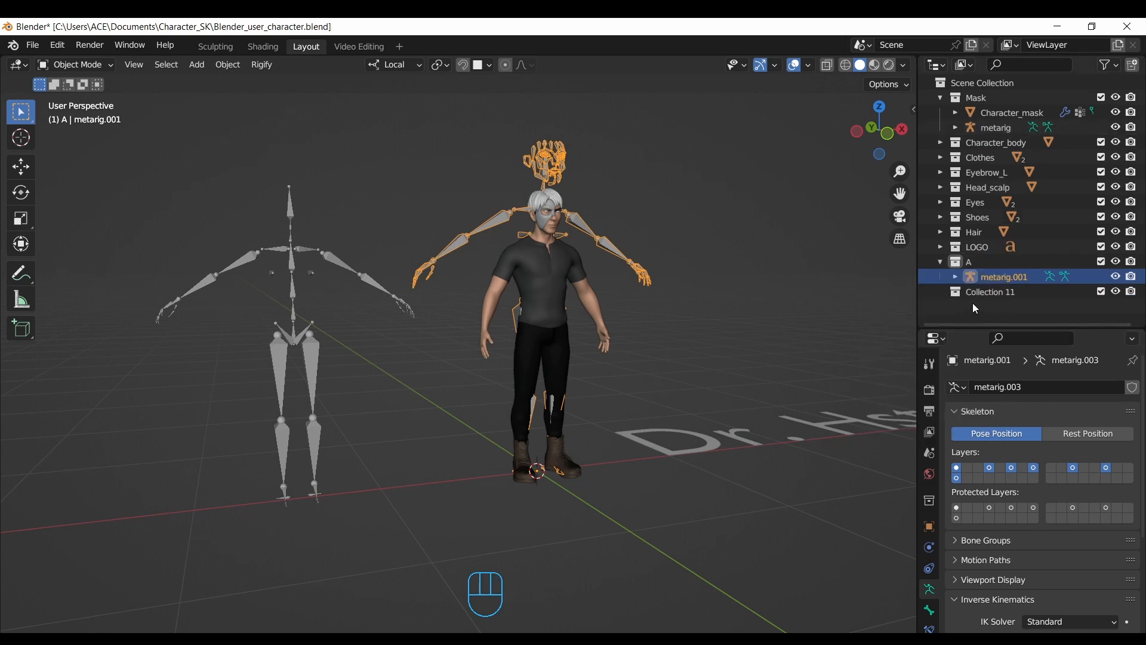
double_click(1008, 291)
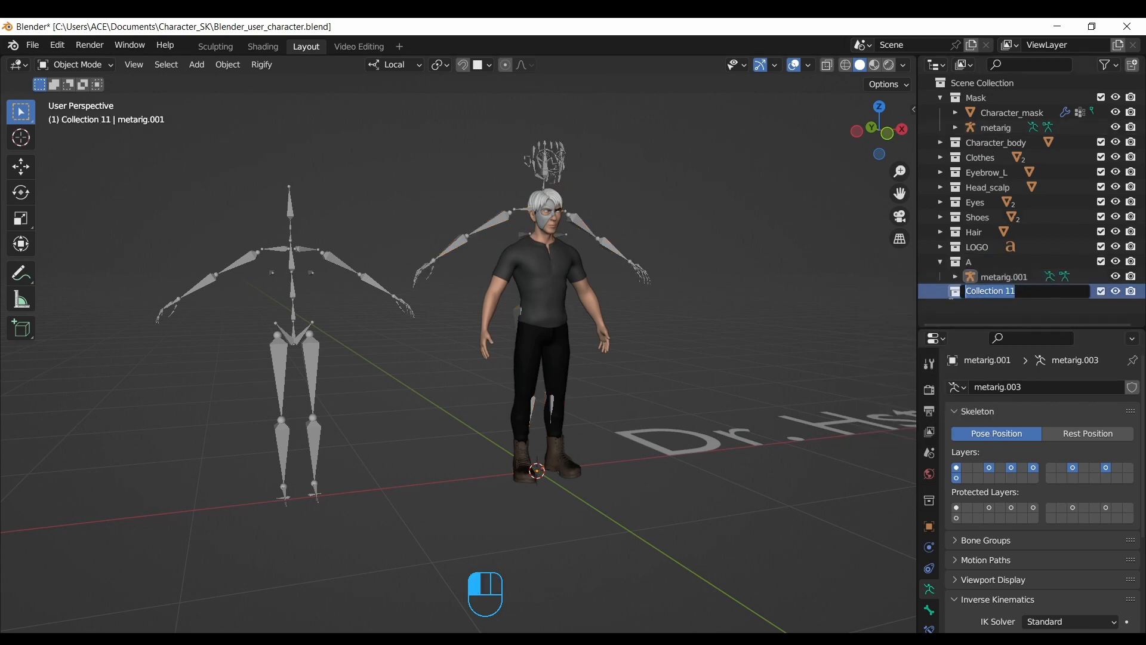
type("D")
key("Return")
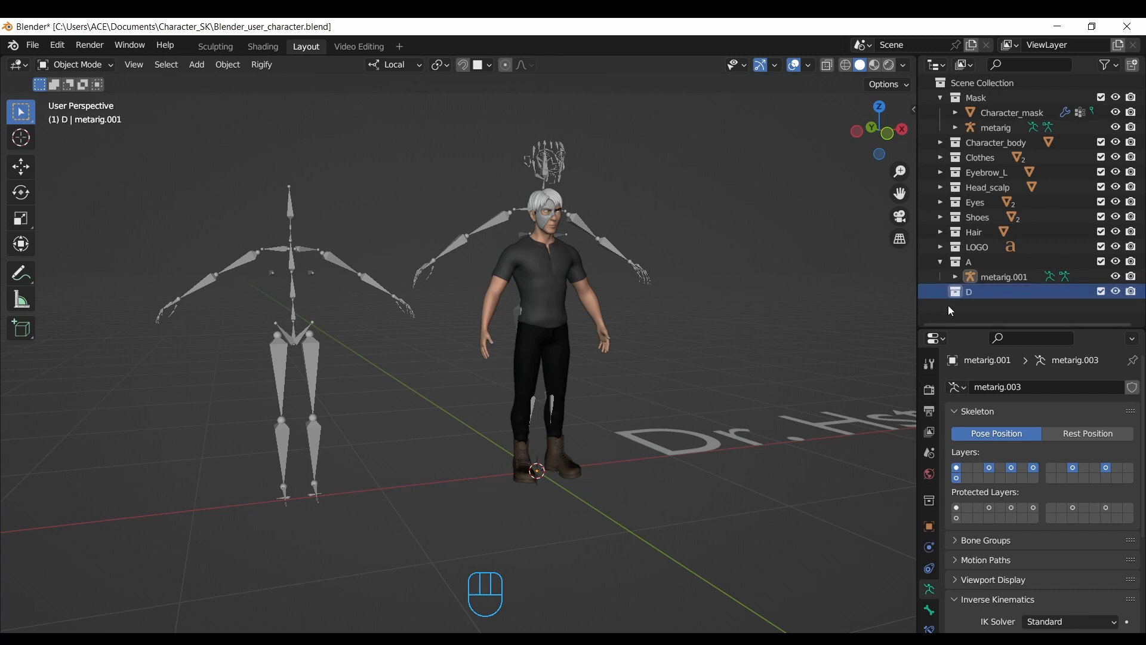
Step: Move the first metarig from the Mask collection into collection D, and reorder collection A below D
left_click_drag(985, 133, 973, 293)
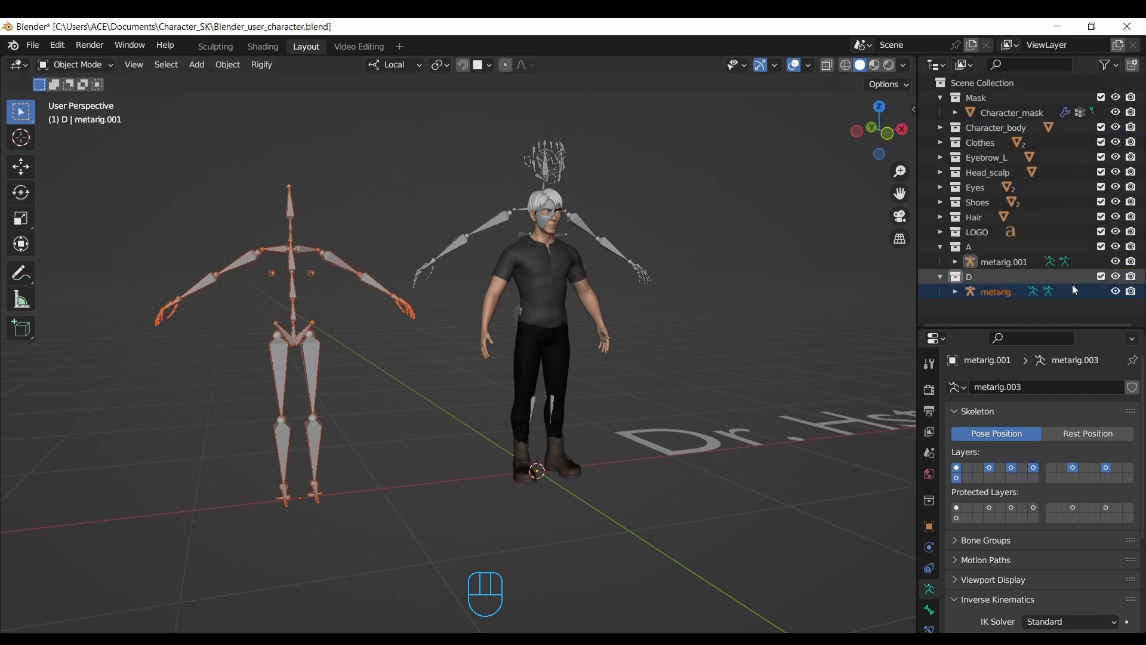
left_click(1072, 316)
left_click(939, 277)
left_click(957, 247)
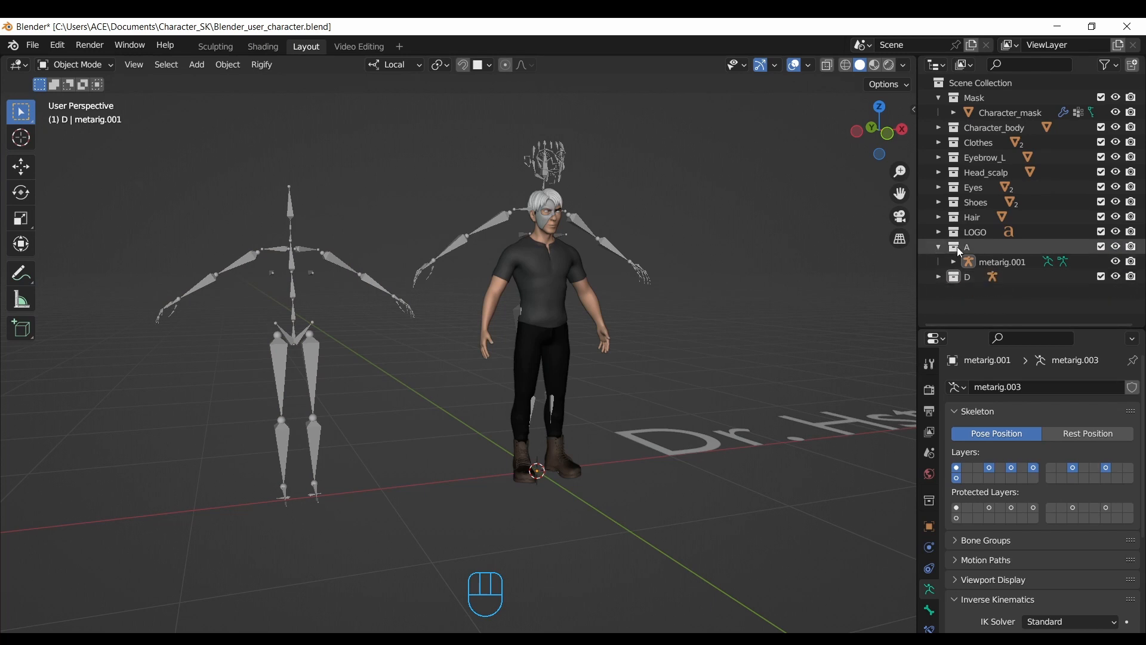
left_click_drag(957, 249, 963, 277)
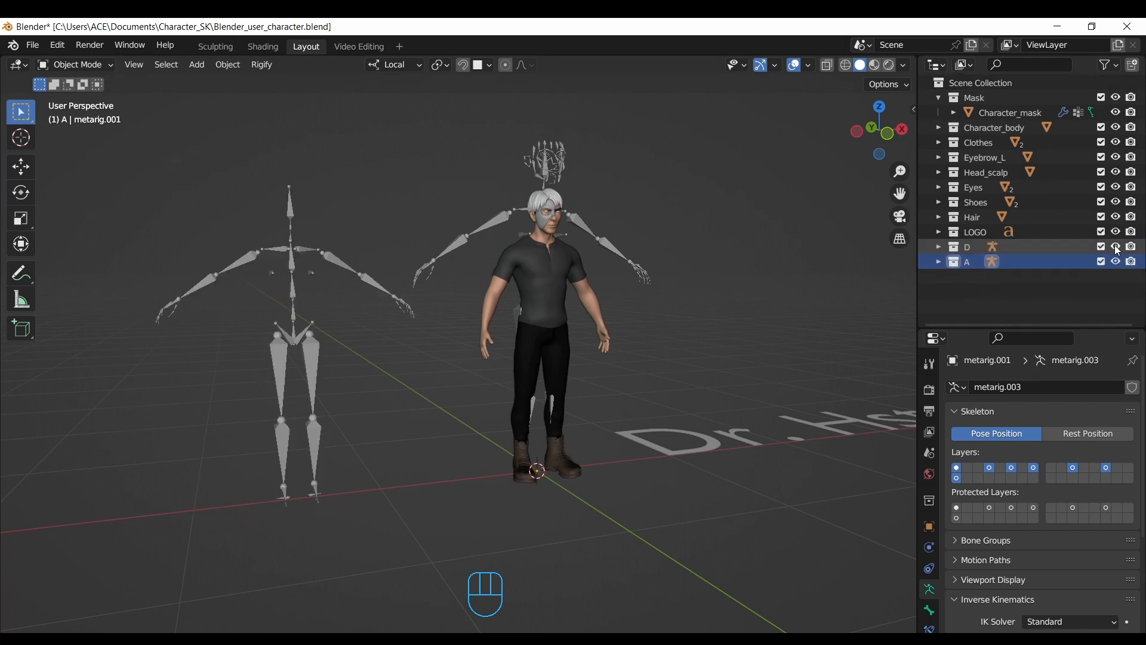
Step: Switch collection A's viewport visibility off and on to check which rig it controls
left_click(1113, 263)
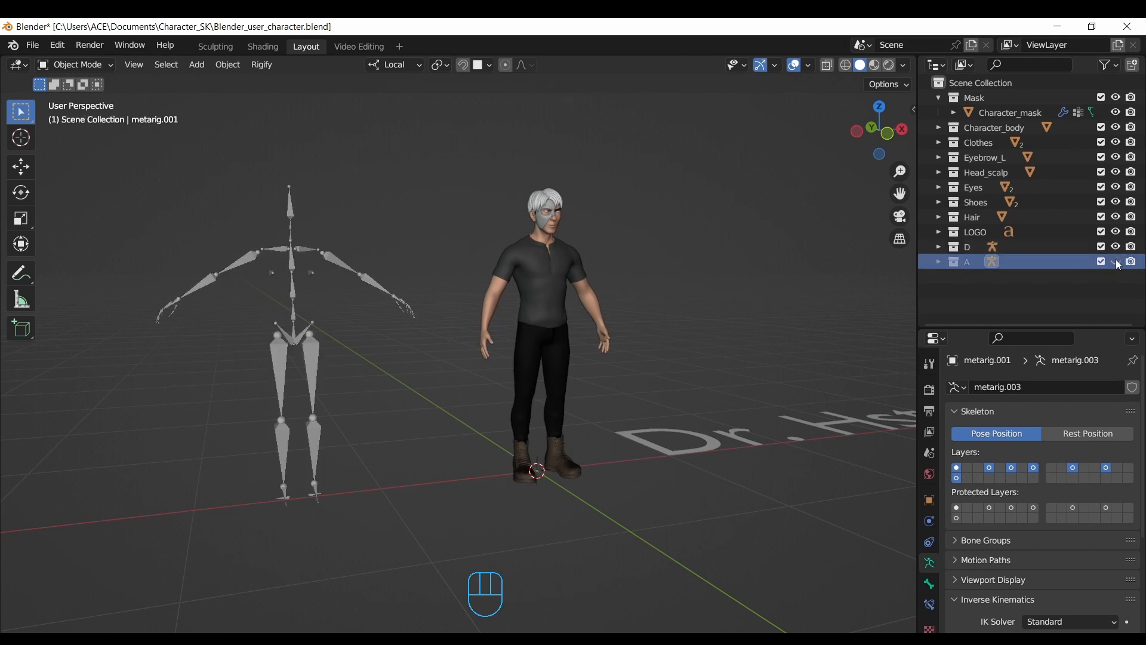
left_click(1113, 263)
left_click(1113, 263)
left_click(1113, 263)
Step: Expand collection A and select the two metarigs in turn from an adjusted angle to tell them apart
left_click(966, 279)
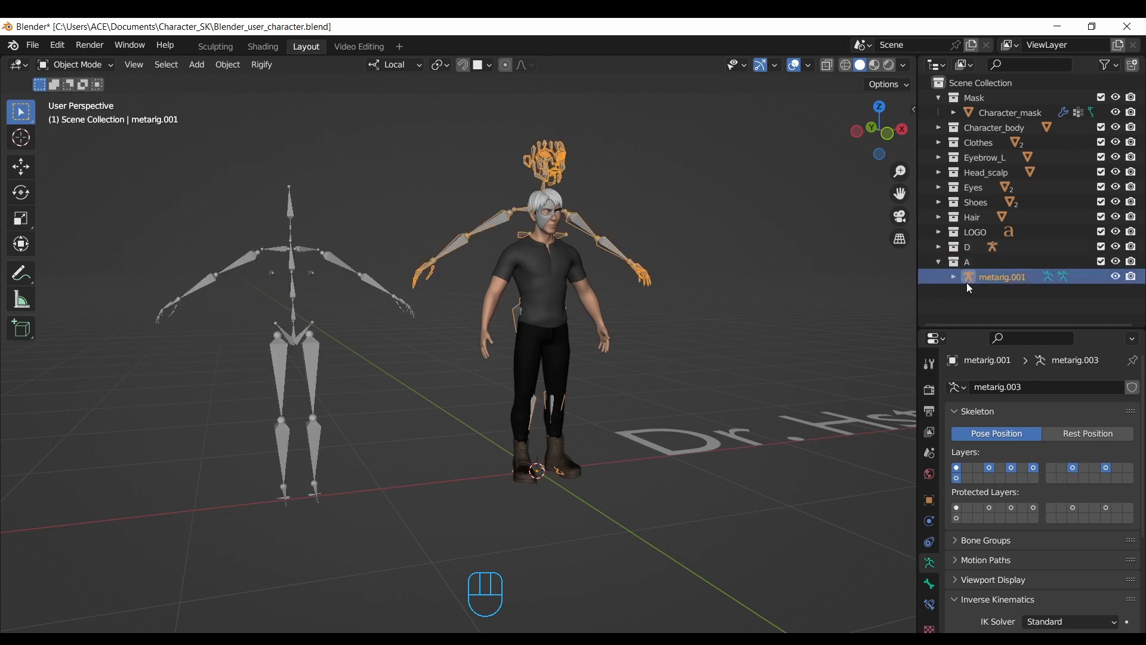
left_click(663, 173)
left_click(603, 223)
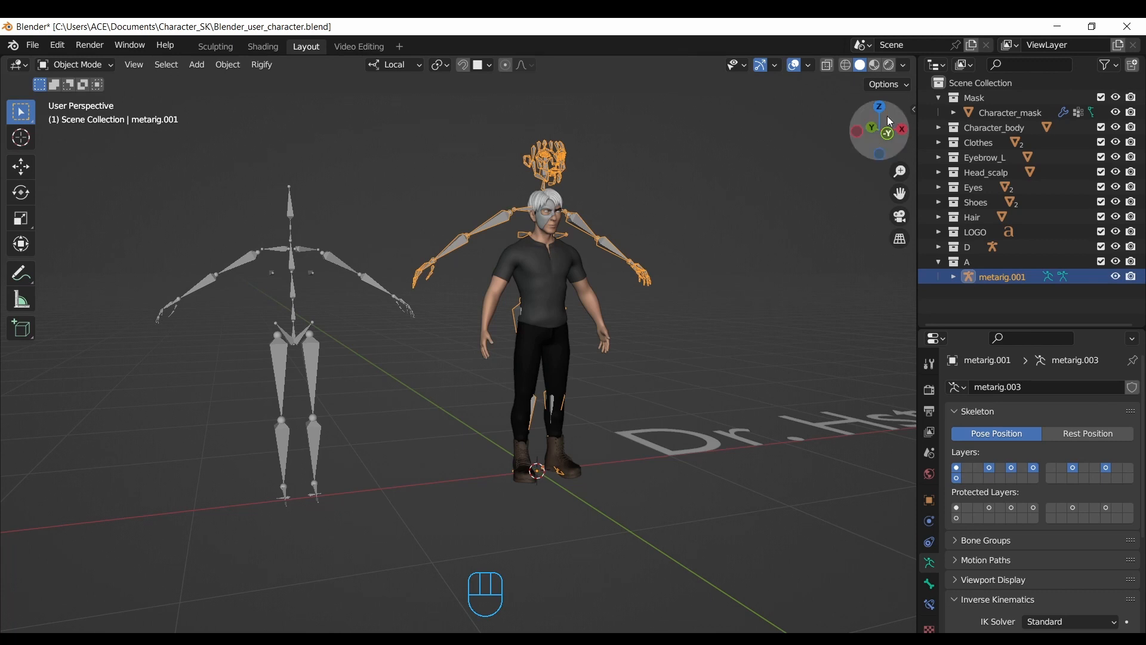
mouse_move(887, 131)
left_mouse_down()
mouse_move(833, 155)
mouse_move(878, 141)
mouse_move(832, 141)
mouse_move(832, 161)
mouse_move(871, 140)
left_mouse_up()
left_click(343, 286)
left_click(515, 224)
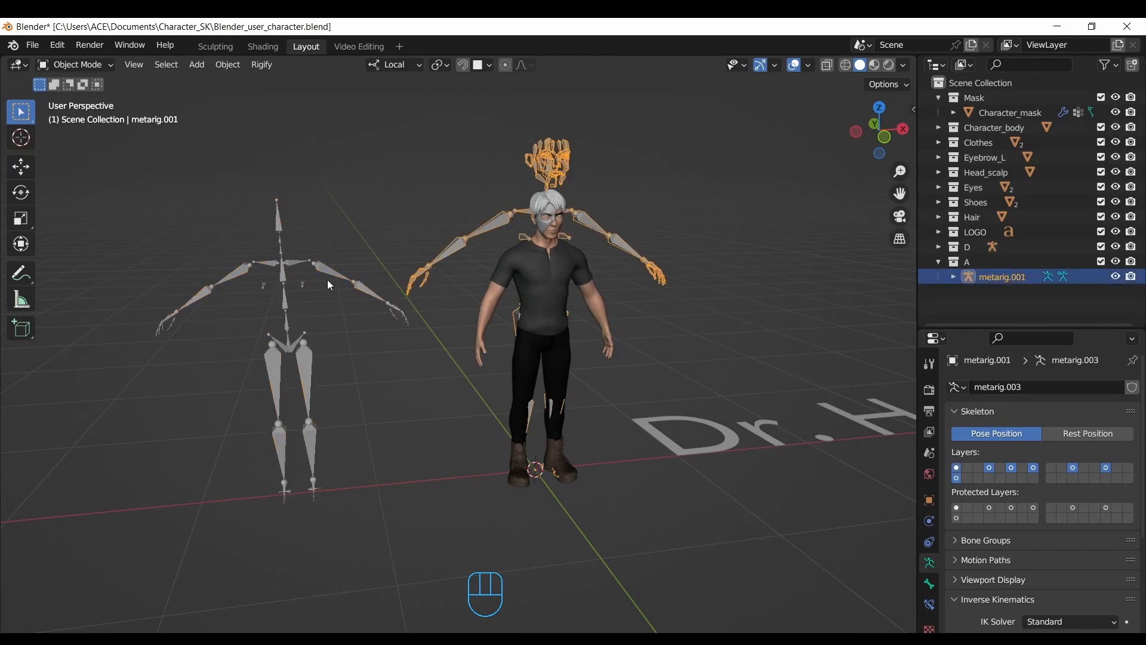
left_click(993, 246)
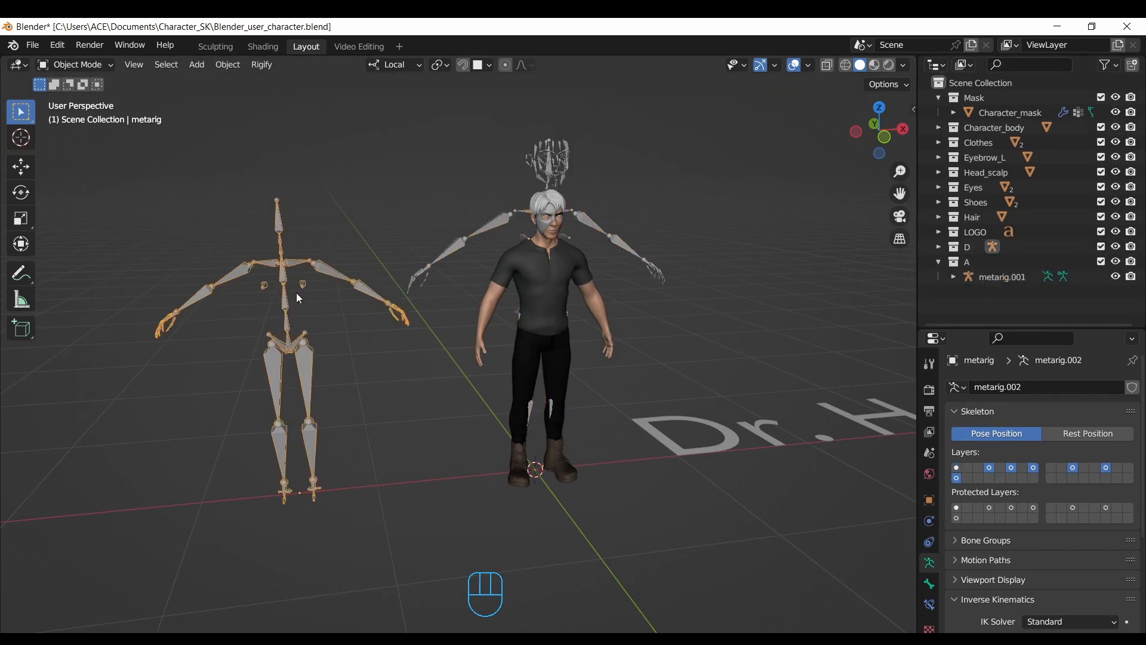
Step: Show the outliner's Selectable toggles and make the metarig in collection D unselectable in the viewport
left_click(939, 263)
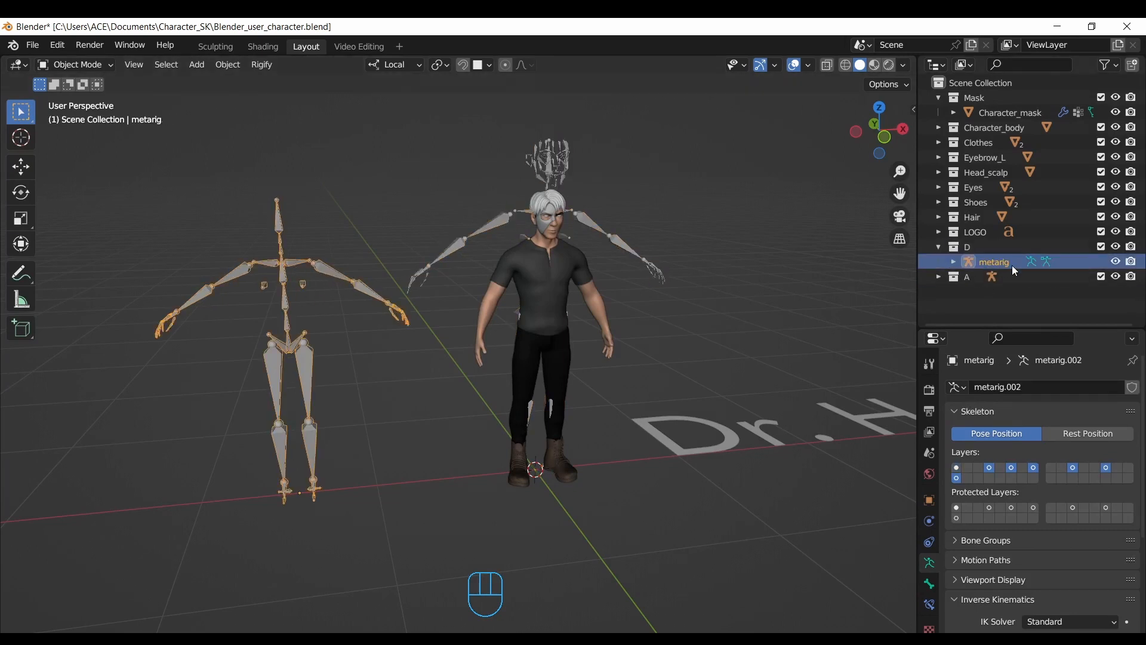
left_click(1109, 65)
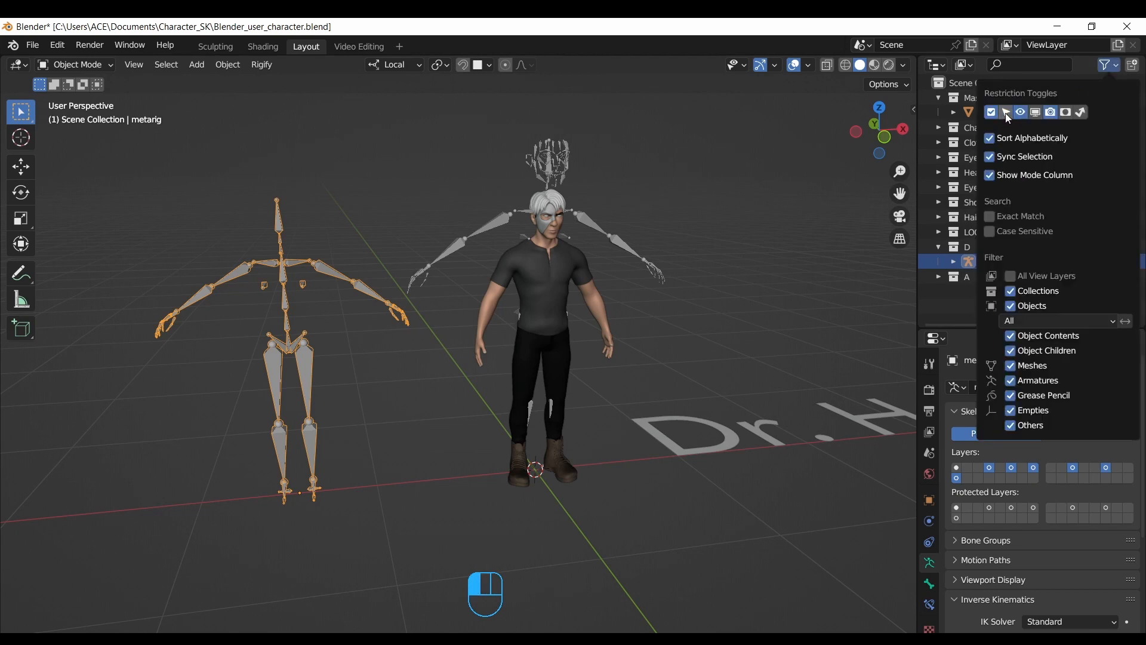
left_click(1102, 262)
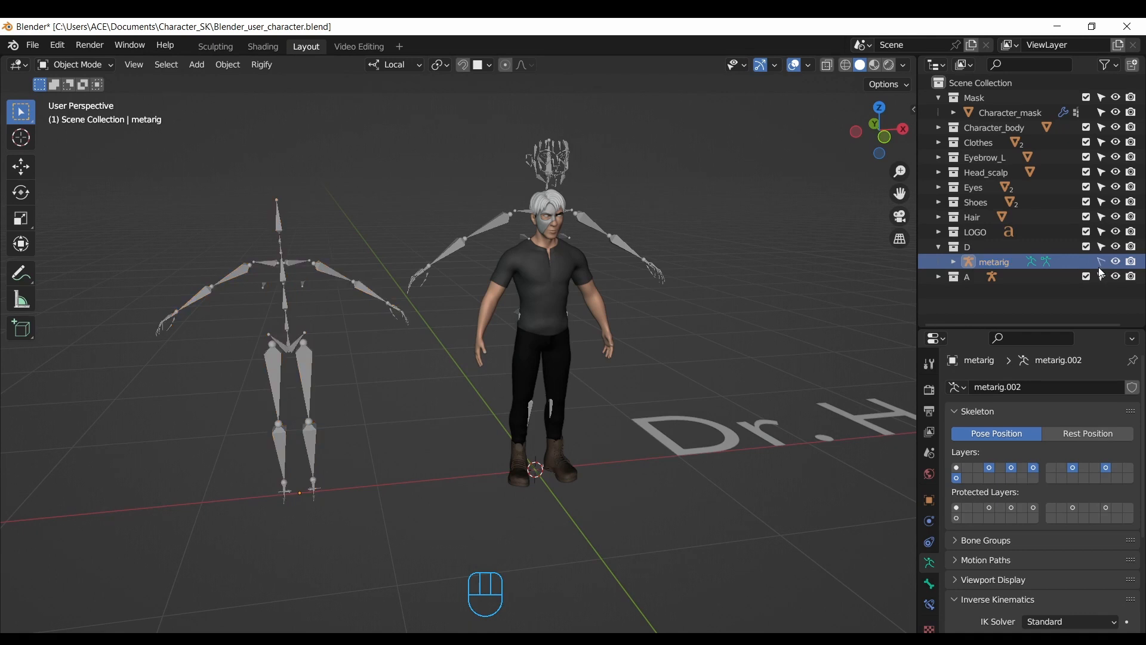
Step: Collapse collection D and test viewport selection on both rigs, with metarig.001 as the selected one
left_click(938, 247)
left_click(939, 262)
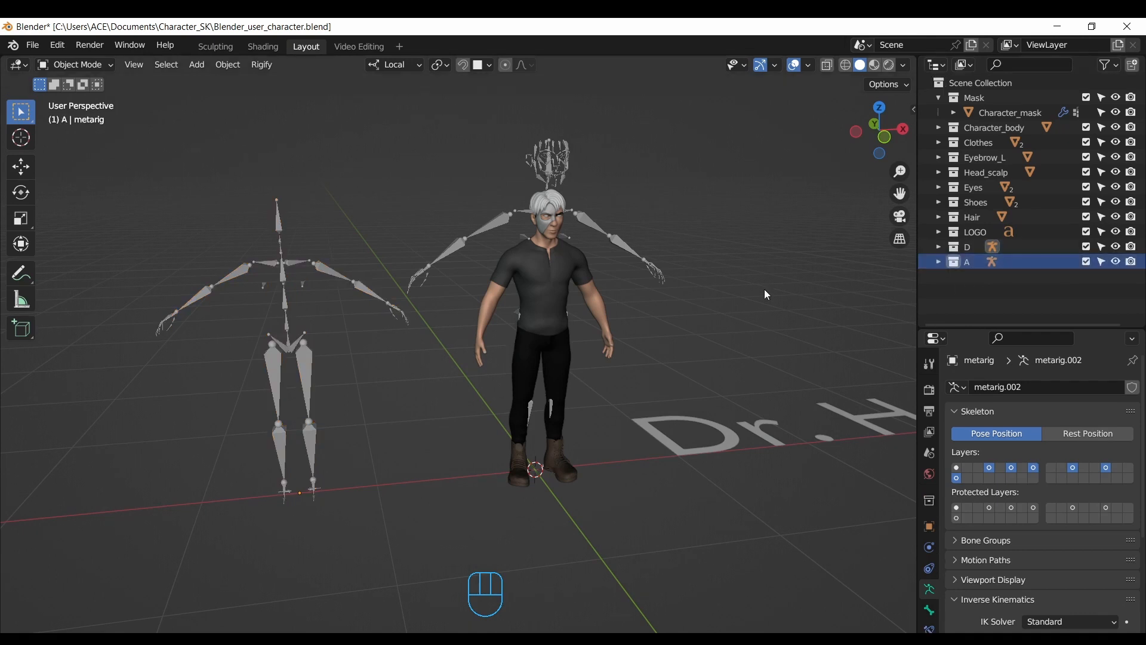
left_click(454, 257)
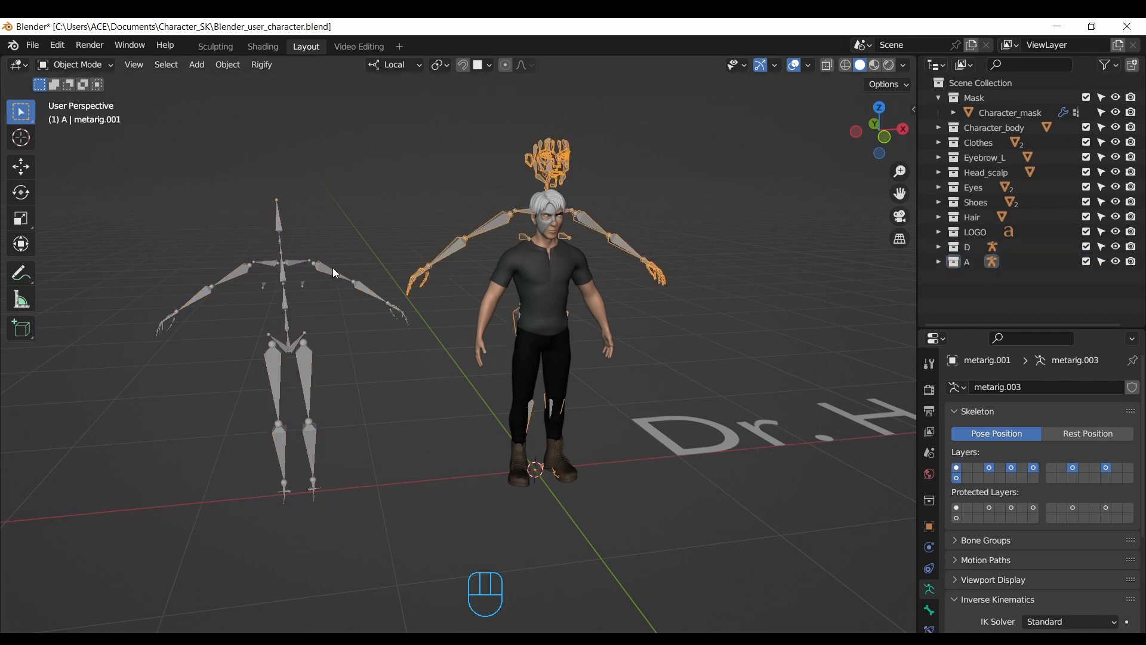
left_click(329, 244)
left_click(505, 225)
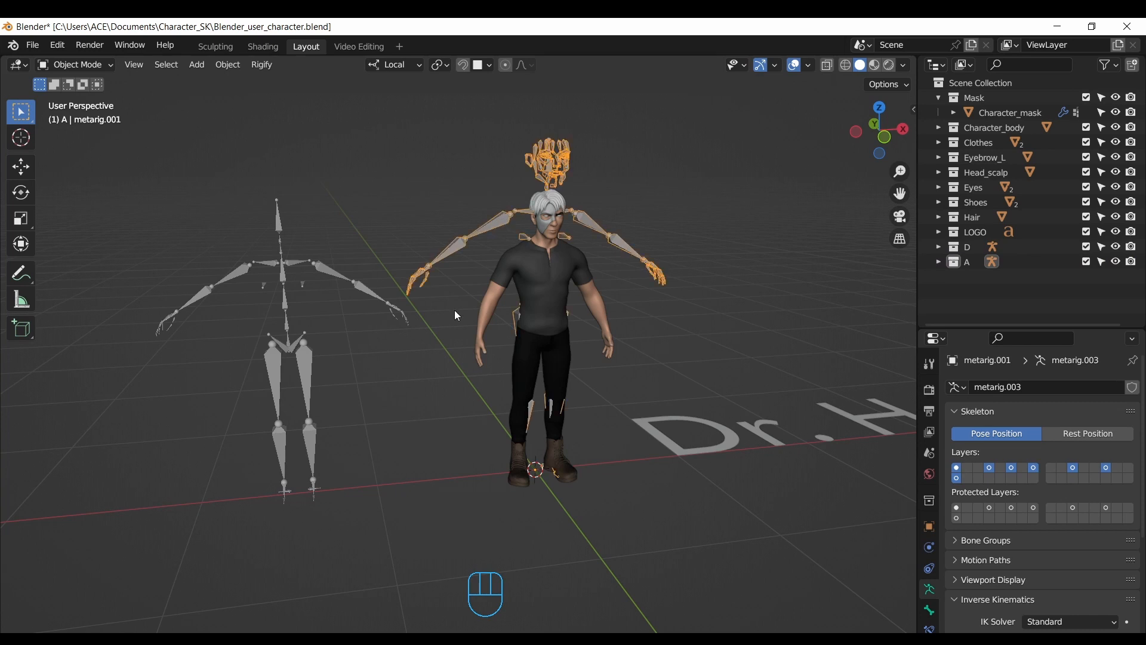
Step: In front orthographic view, enable In Front display for metarig.001 and place the Viewport Display settings below Transform
left_click(939, 263)
left_click(886, 137)
left_click_drag(899, 195, 878, 220)
left_click_drag(900, 173, 900, 167)
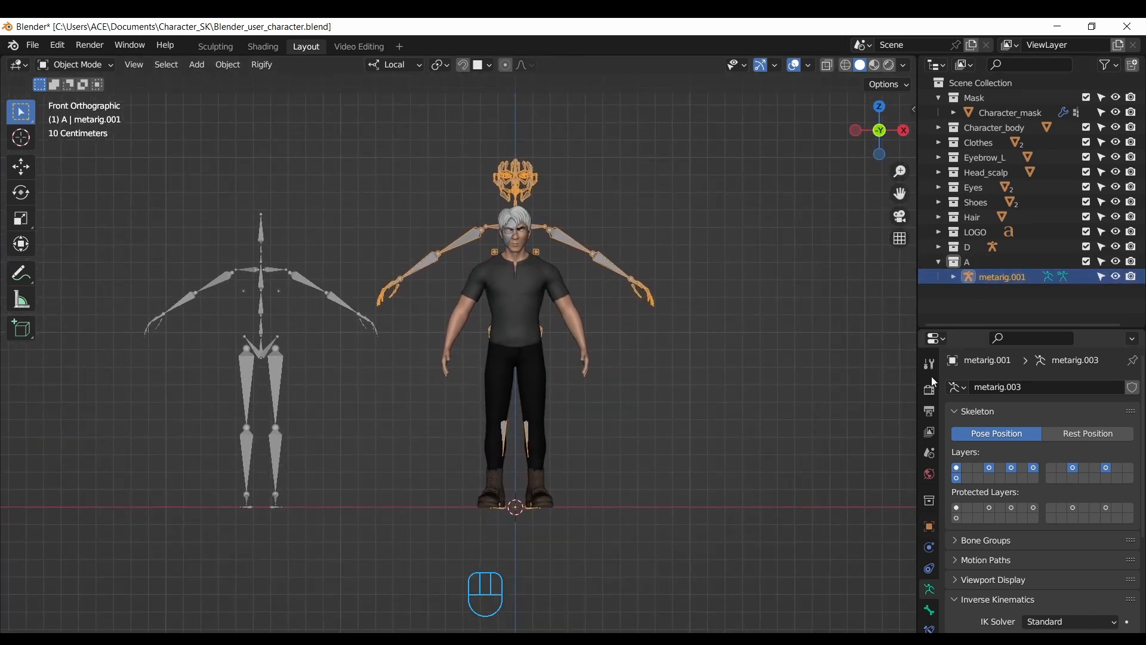
left_click_drag(956, 328, 955, 200)
left_click(929, 398)
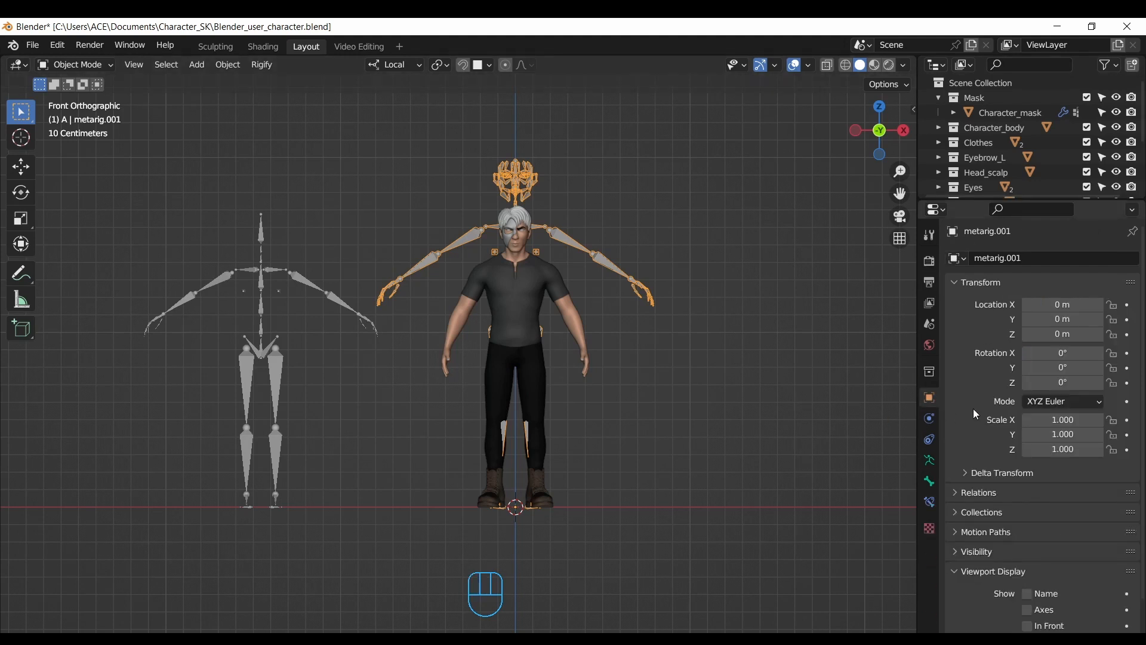
scroll(979, 453, "down", 2)
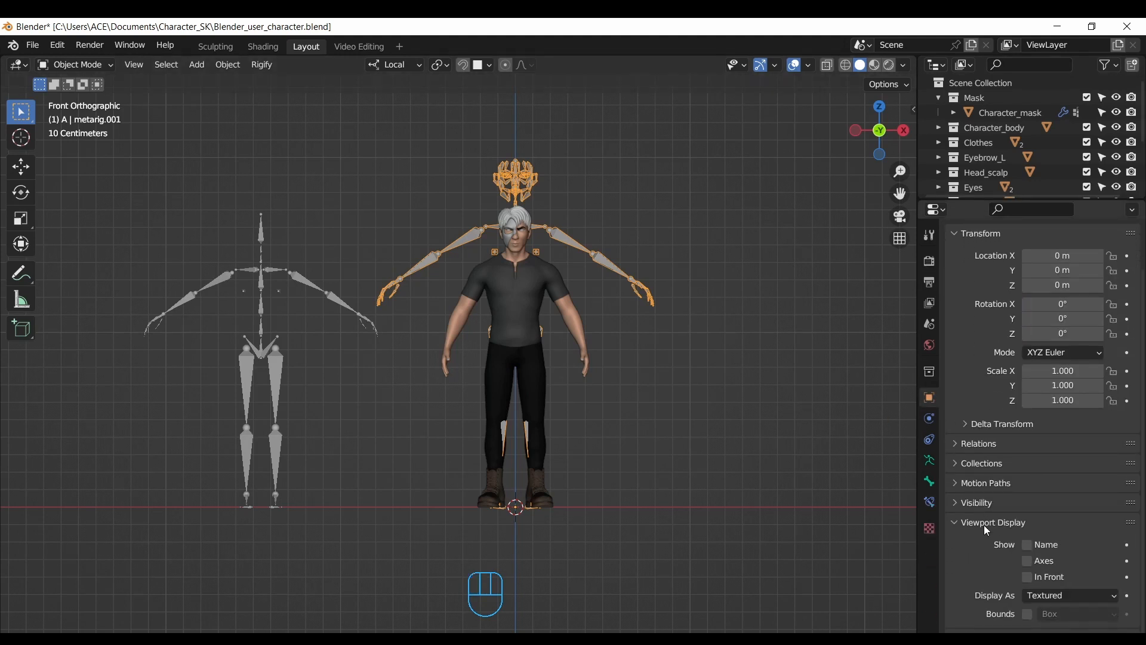
mouse_move(1131, 522)
left_mouse_down()
mouse_move(1130, 426)
mouse_move(1133, 517)
left_mouse_up()
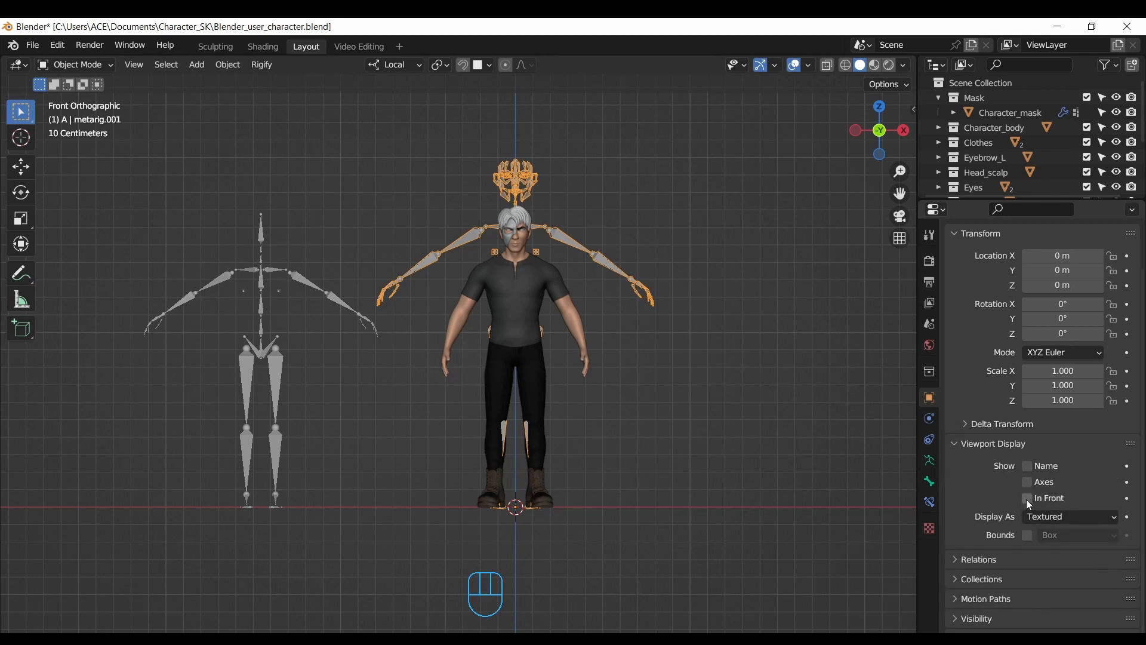
left_click(1027, 499)
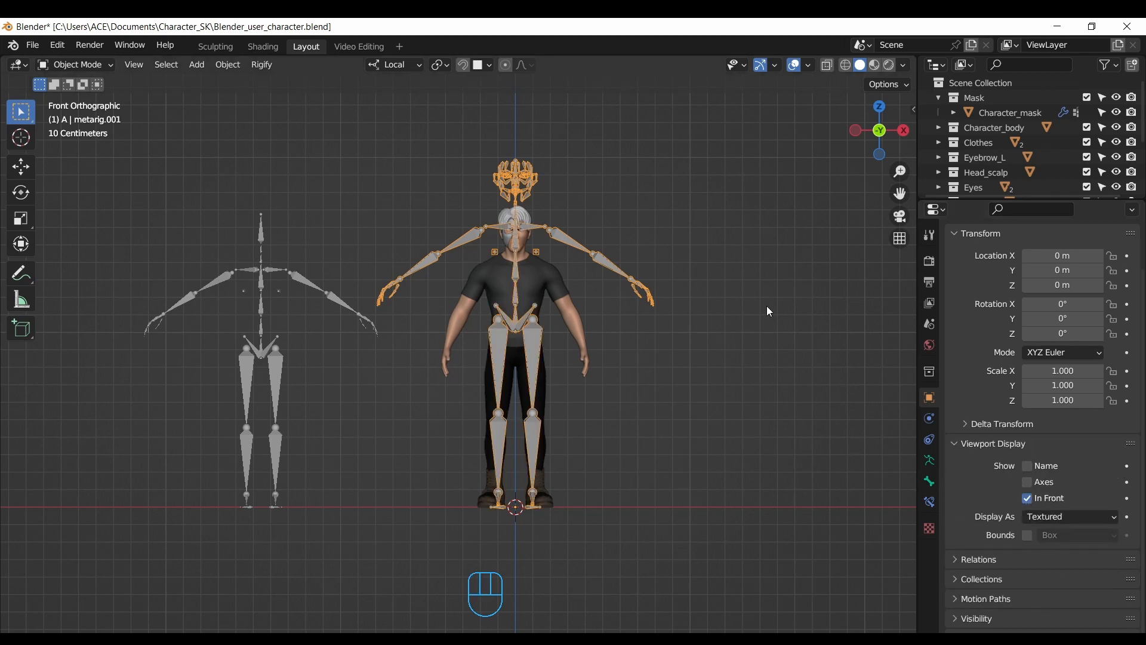
Step: Scale metarig.001 uniformly to about 0.845 to match the character's height
key("s")
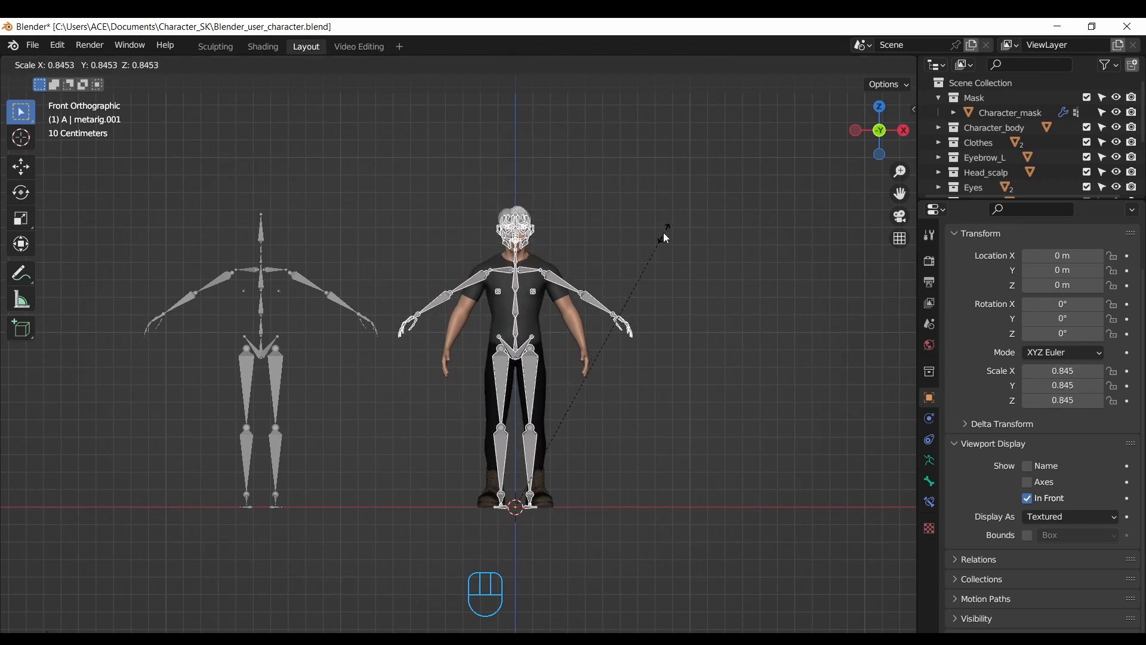
left_click(665, 234)
left_click_drag(901, 194, 908, 218)
left_click_drag(901, 171, 872, 87)
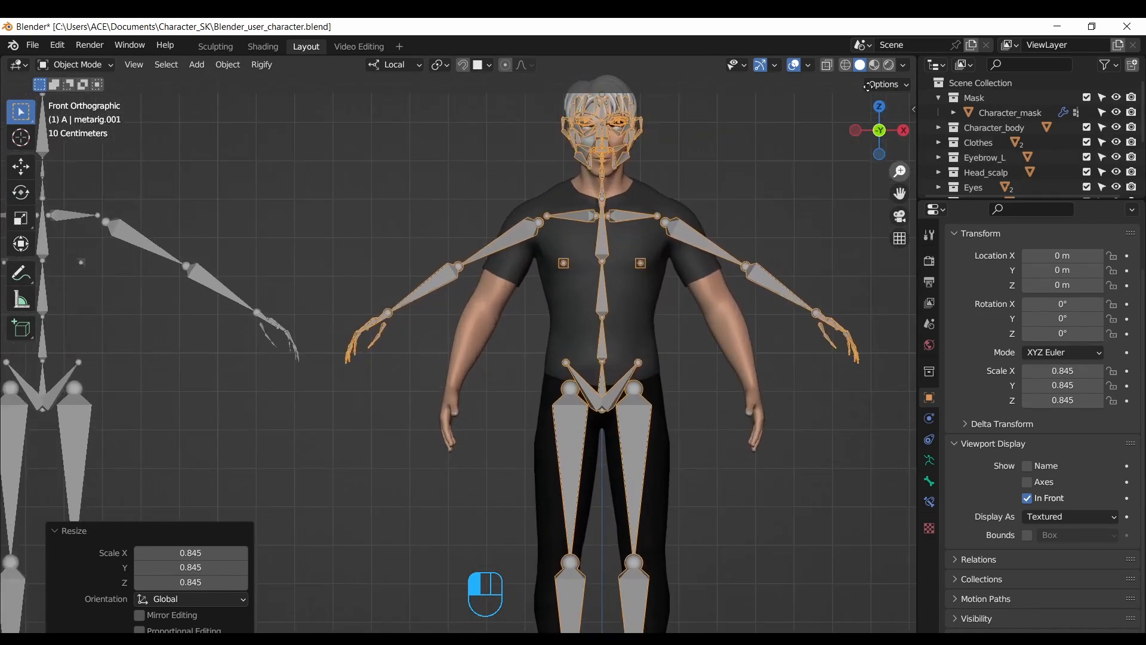
Step: Hide the face bones of metarig.001 by switching off its first armature layer
left_click_drag(879, 130, 910, 142)
left_click(929, 463)
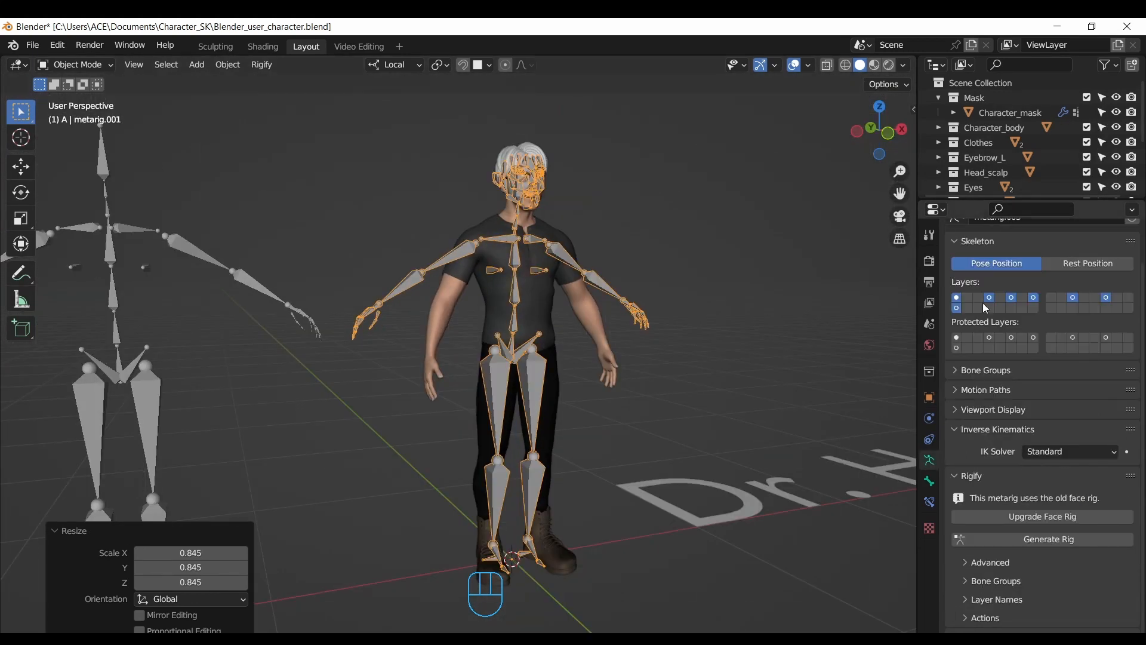
scroll(956, 350, "up", 2)
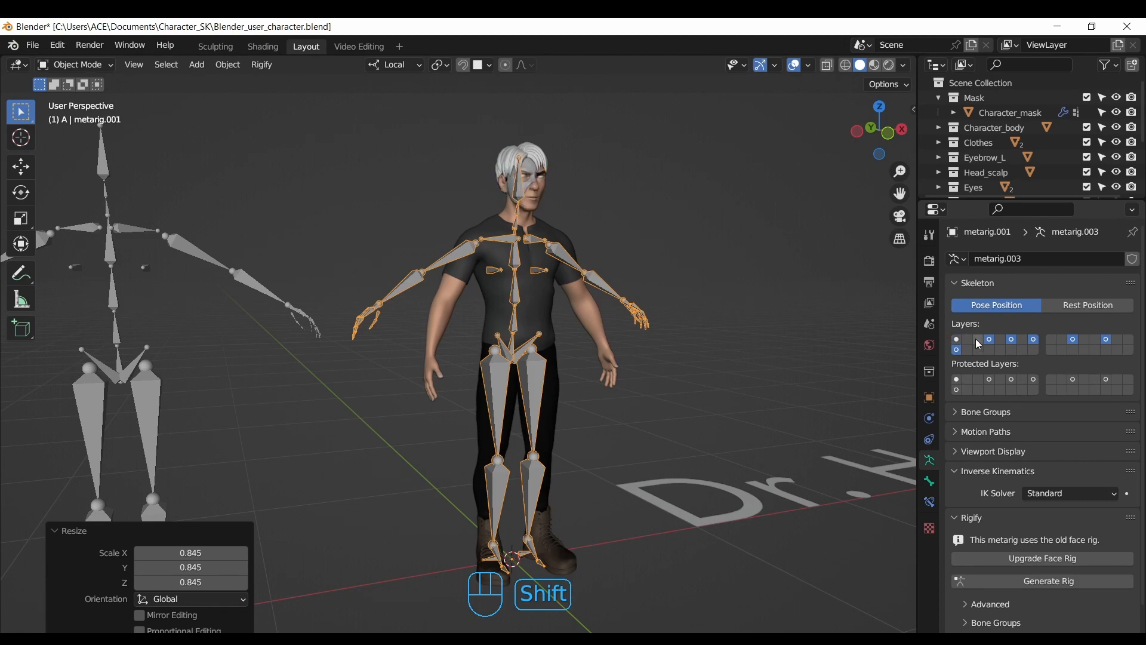
Step: Hide metarig.001 and the character's shoes, pants, shirt, Character_mask and head hair
middle_click_drag(573, 299, 514, 300)
key("h")
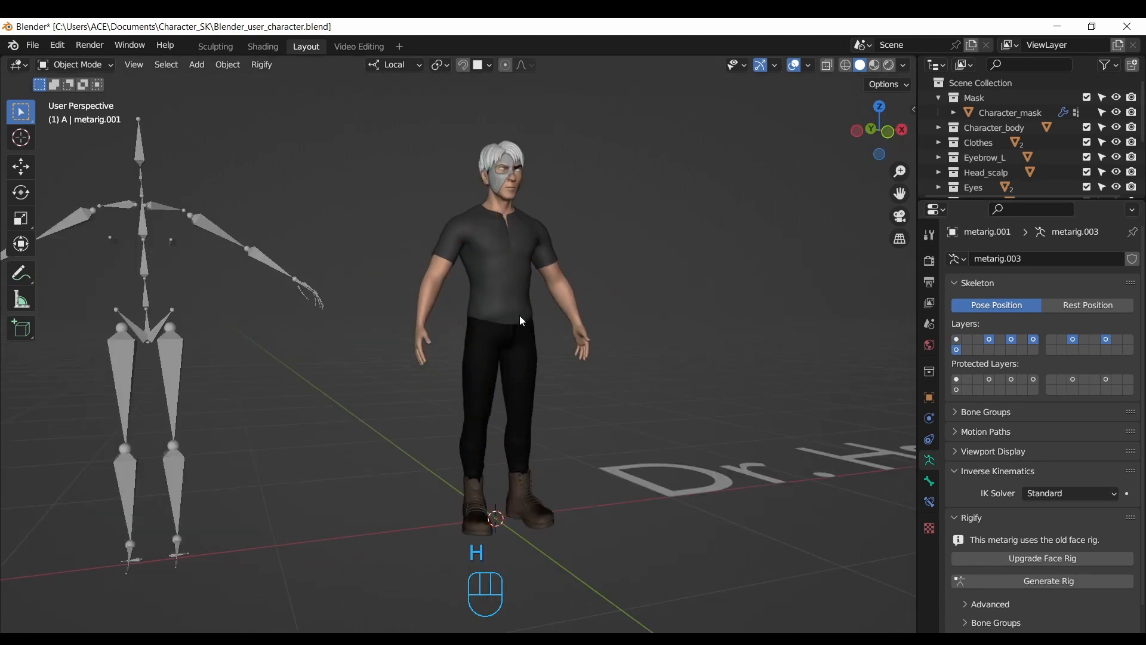
left_click(528, 519)
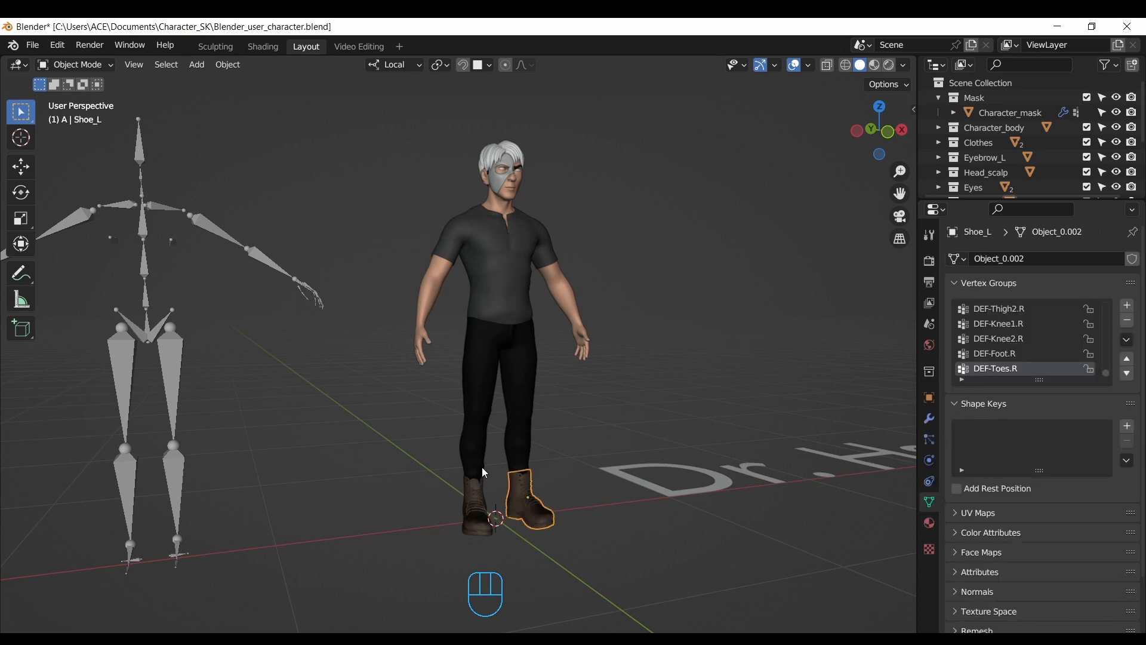
left_click(482, 397, "shift")
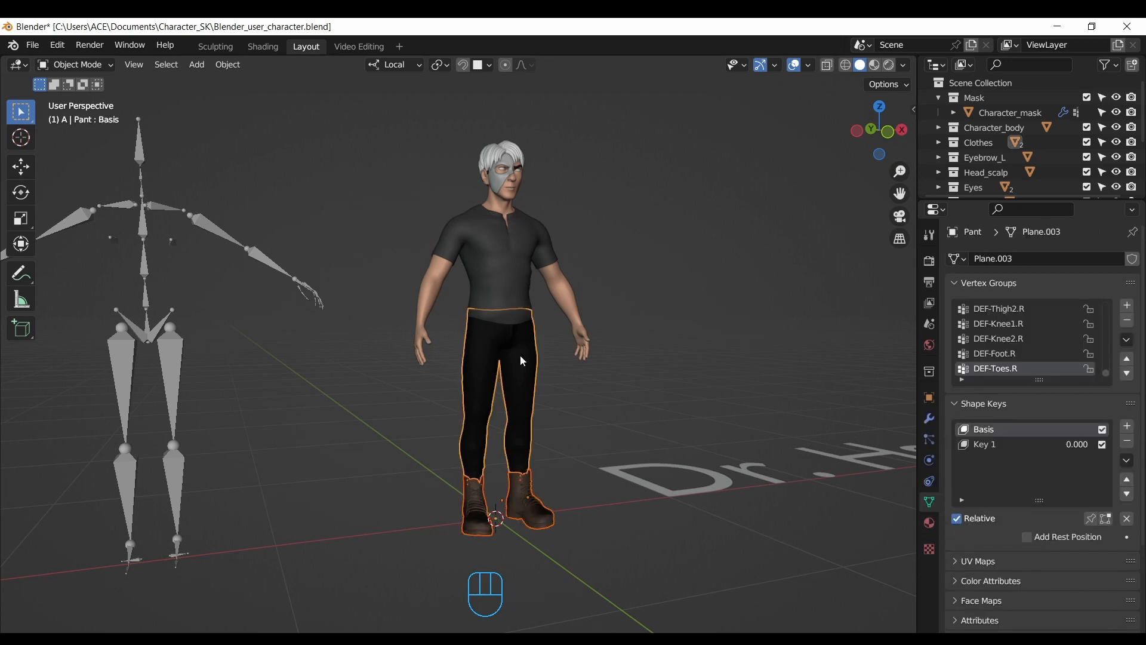
left_click(510, 282, "shift")
left_click(510, 190, "shift")
left_click(497, 160, "shift")
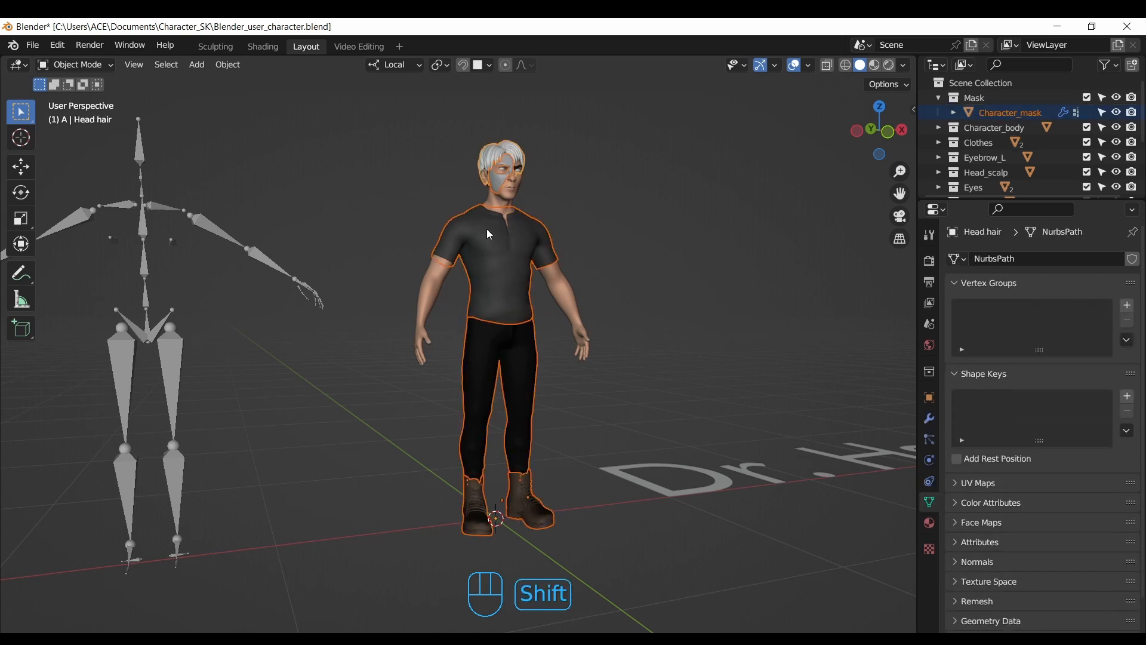
key("g")
right_click(488, 332)
key("h")
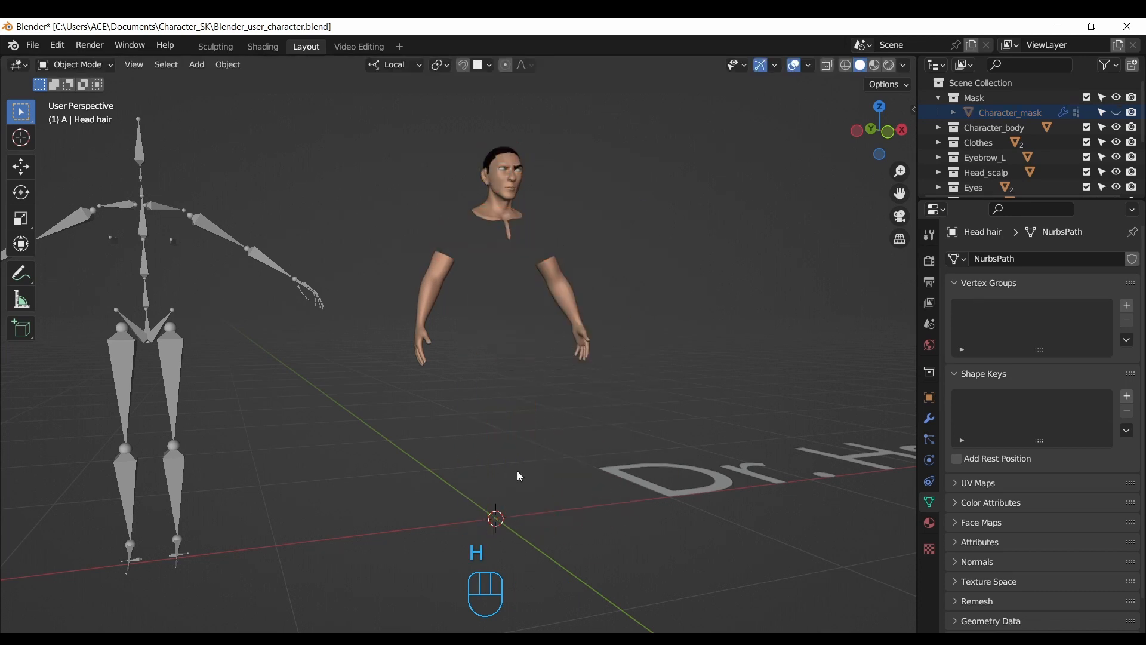
Step: Hide the dark scalp hair piece remaining on the character's head
left_click(513, 166)
key("g")
right_click(551, 179)
left_click_drag(902, 193, 897, 214)
left_click_drag(900, 172, 844, 126)
key("h")
Step: Turn off the viewport display of the Body's Mask modifier so the full body mesh shows
left_click(501, 288)
left_click(927, 422)
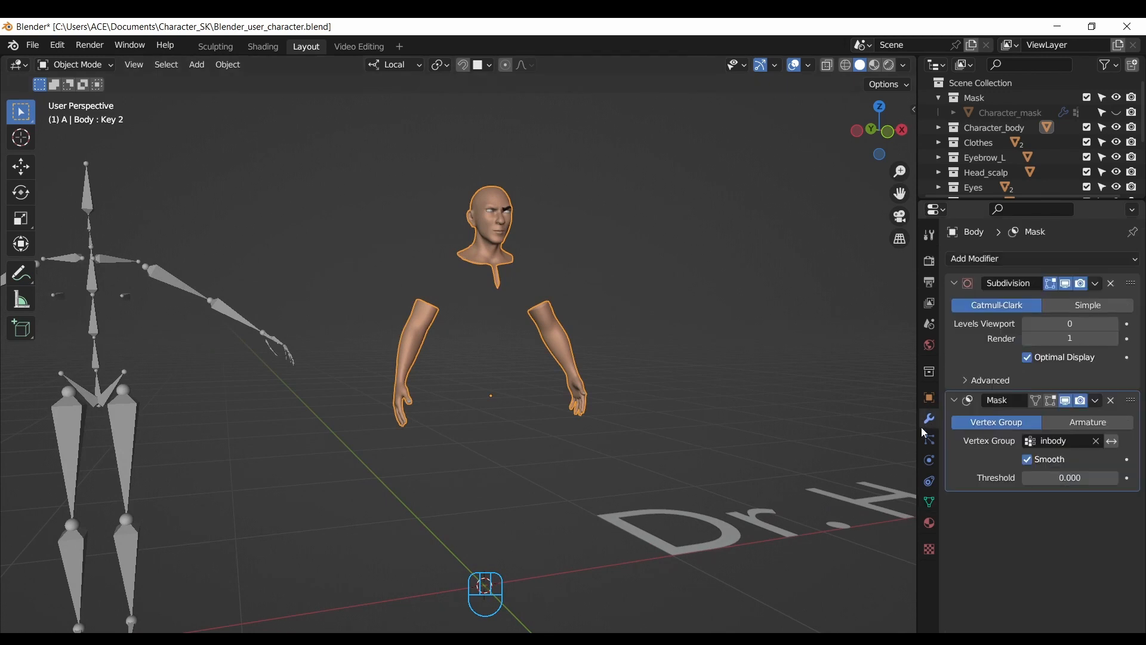
left_click(1065, 400)
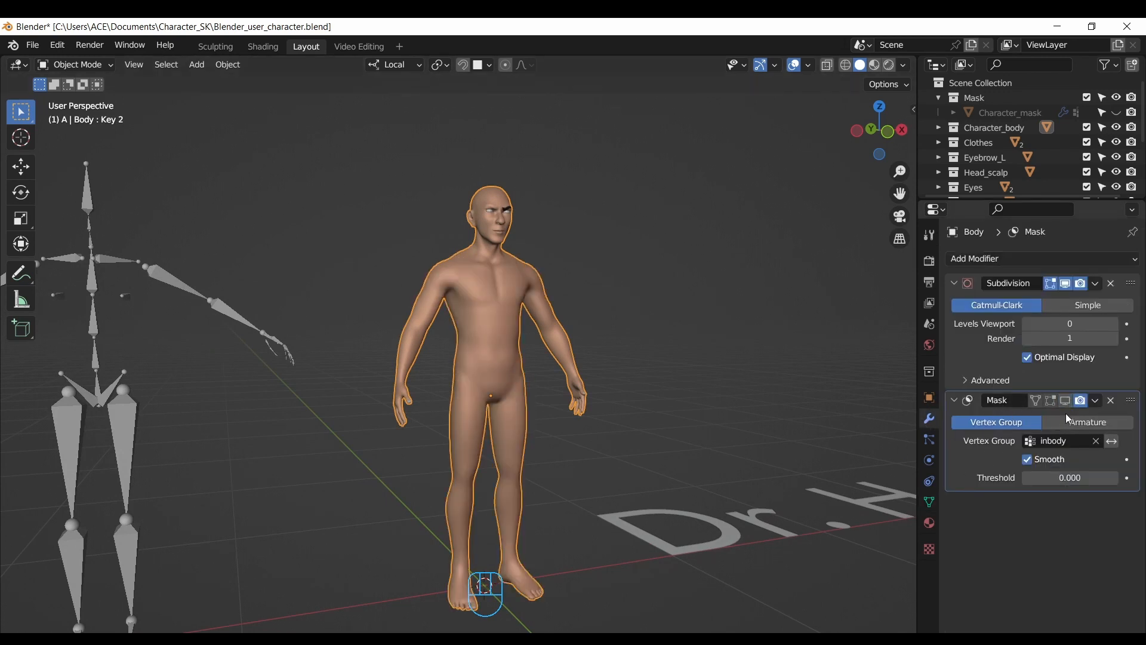
Step: Unhide and select metarig.001, viewing it over the bare body in front orthographic view
left_click(729, 282)
left_click_drag(900, 172, 900, 182)
left_click_drag(900, 194, 898, 144)
left_click_drag(870, 134, 853, 138)
left_click_drag(979, 199, 980, 337)
left_click(1116, 276)
left_click(1003, 277)
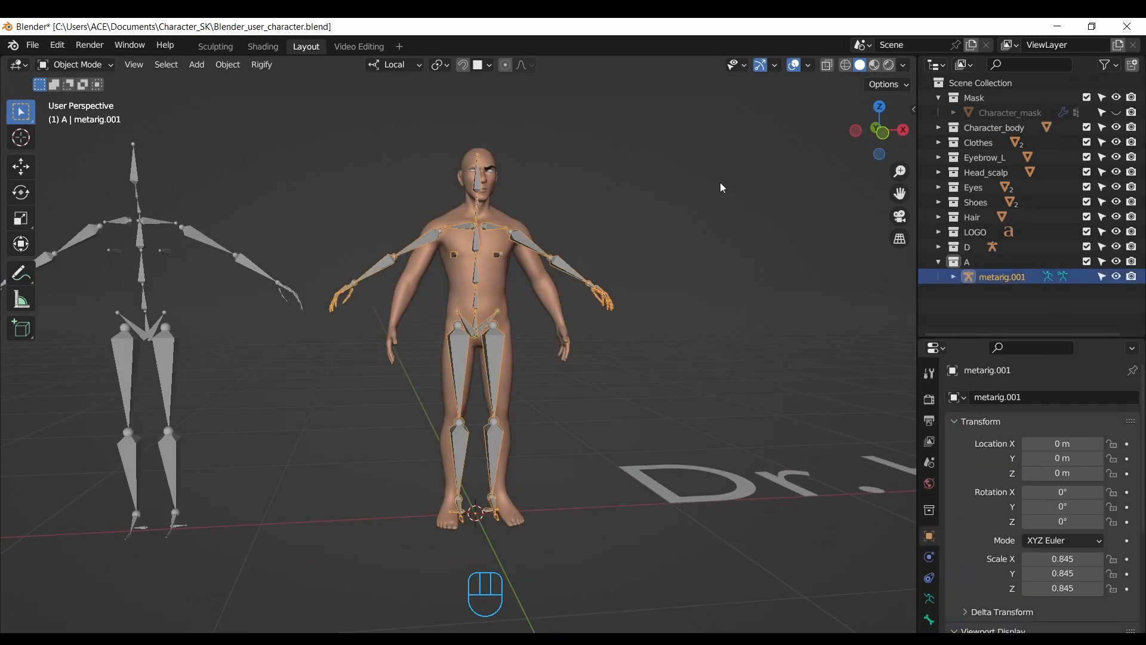
left_click(881, 132)
left_click_drag(899, 154, 899, 143)
Step: Put metarig.001 in Edit Mode, try moving thigh.L on its own, and turn on X-axis mirroring
left_click(58, 45)
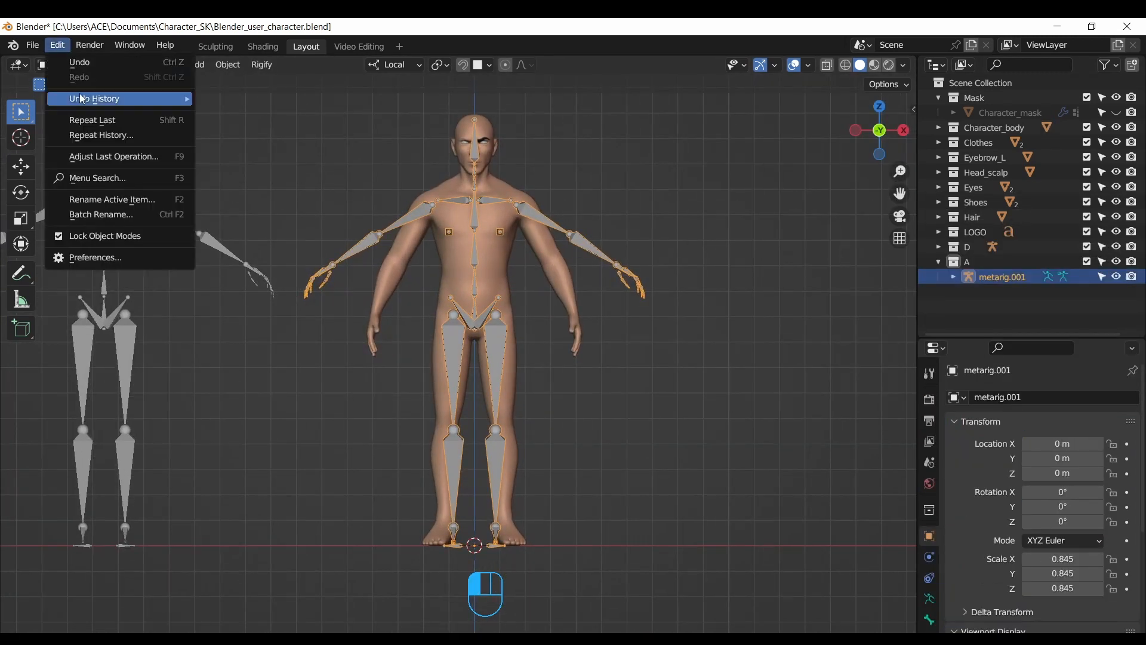
left_click(76, 64)
left_click(84, 100)
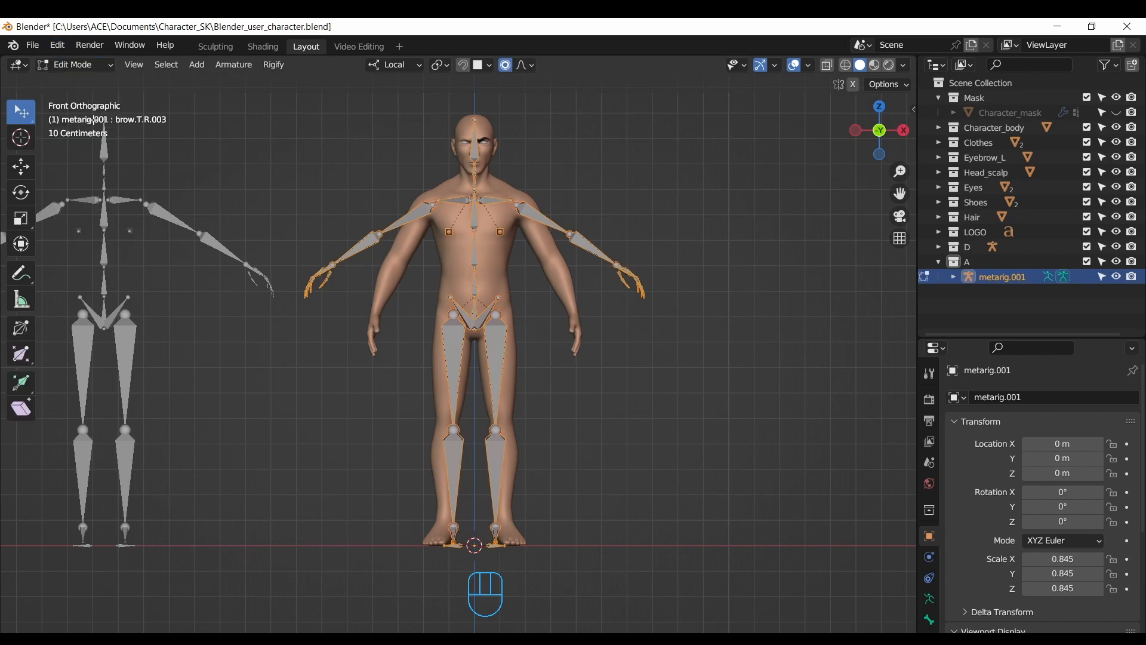
left_click(502, 360)
key("g")
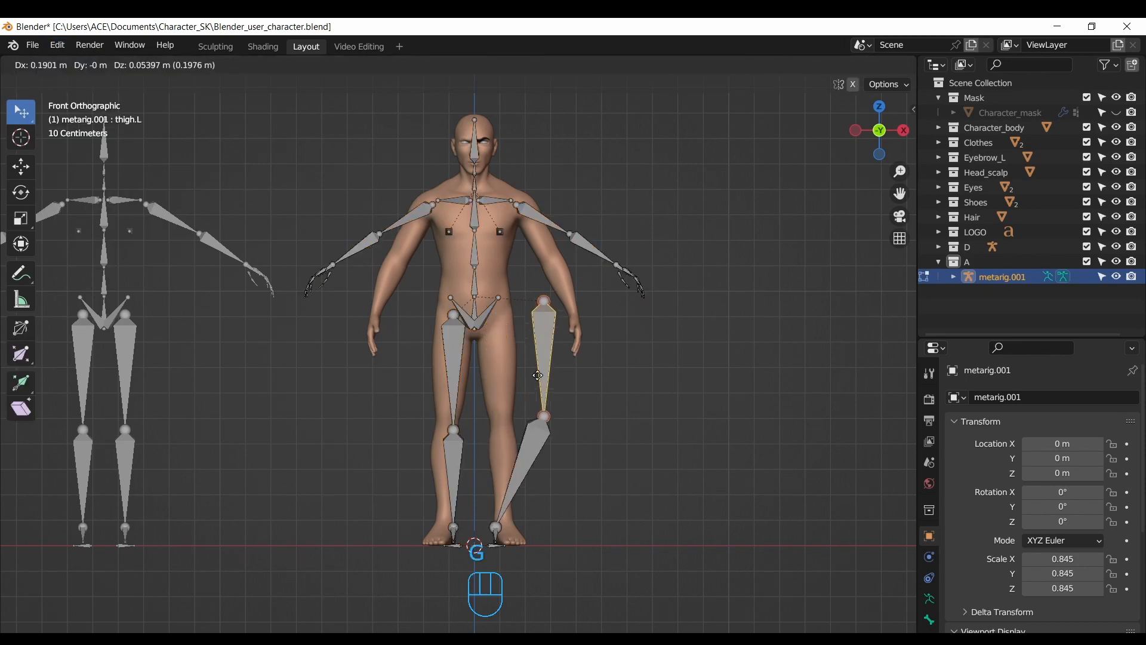
key("g")
right_click(516, 360)
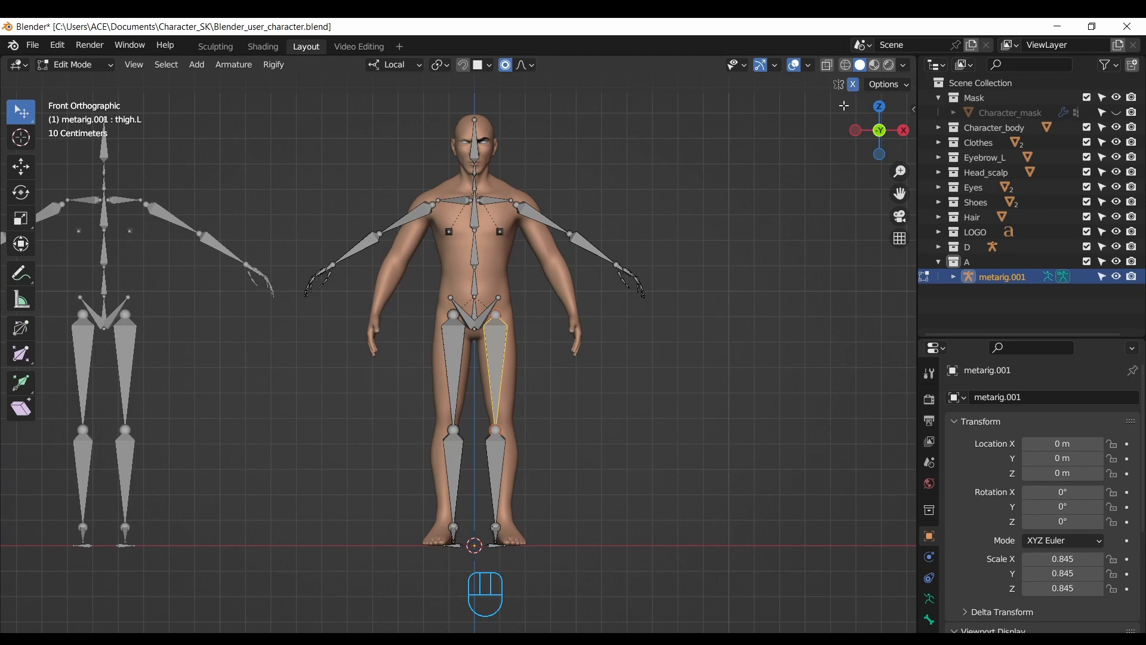
Step: Try mirrored moves of thigh.L, pelvis.L and upper_arm.L, cancelling each one
key("g")
right_click(520, 441)
left_click(478, 324)
key("g")
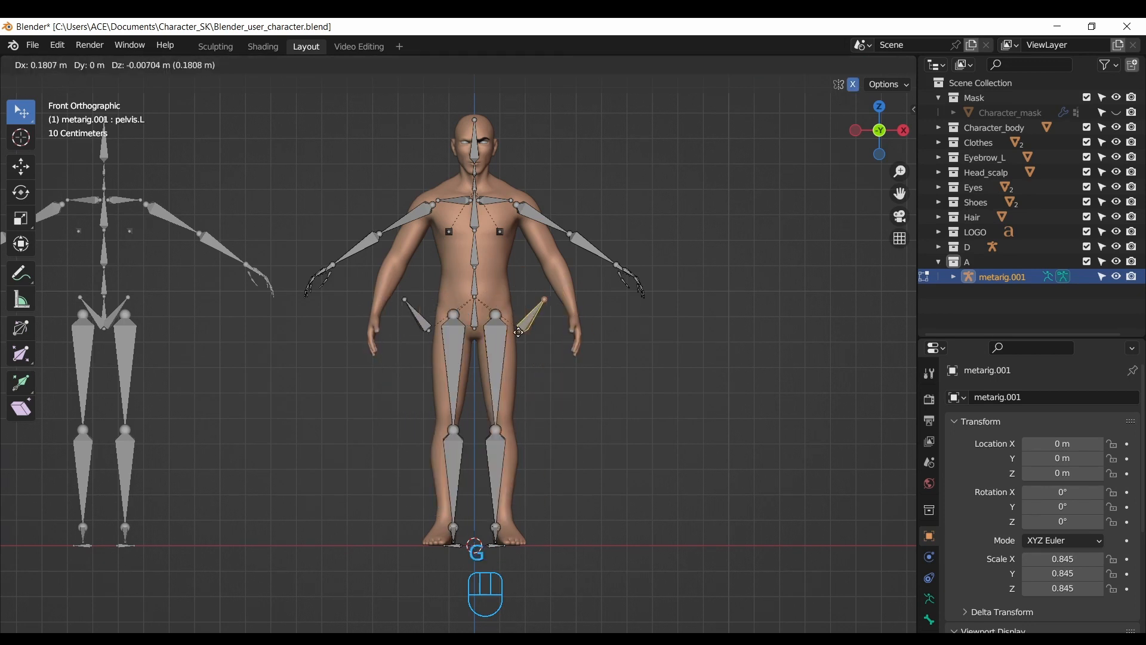
right_click(475, 313)
left_click(545, 221)
key("g")
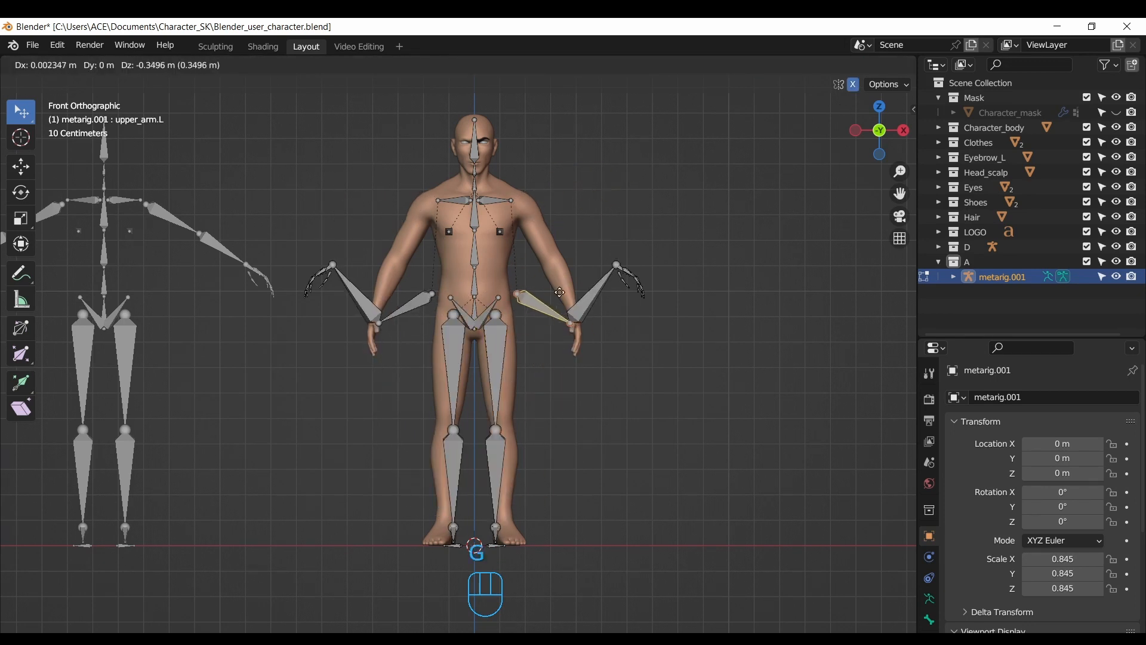
right_click(550, 247)
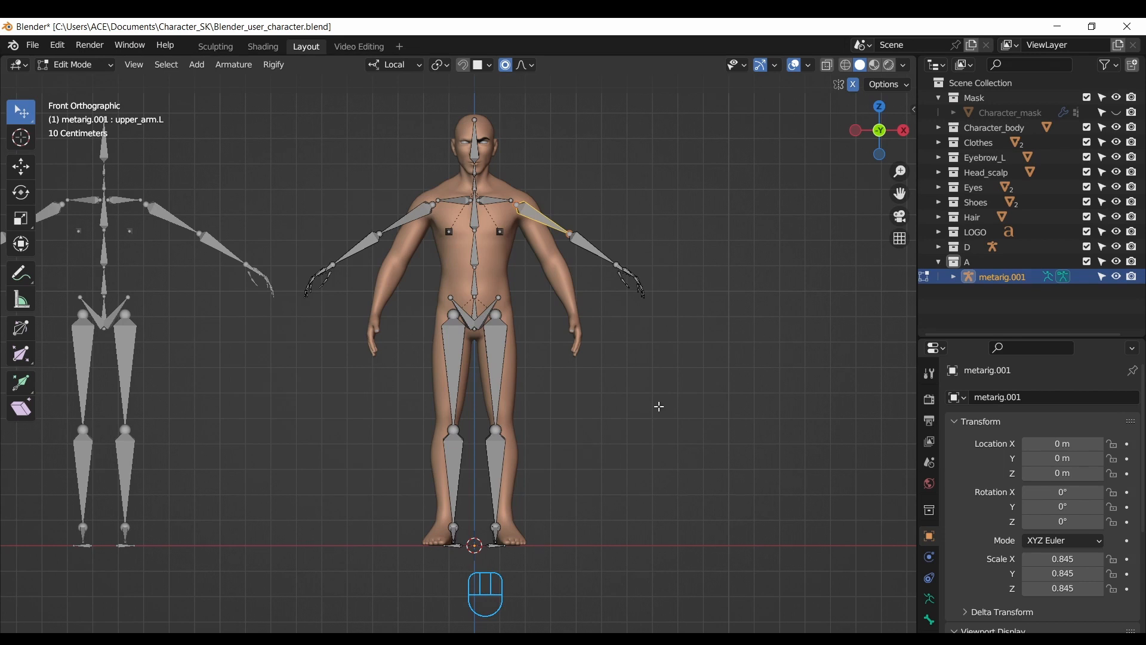
Step: Save the file, then return to Object Mode and select metarig in collection D
left_click(33, 45)
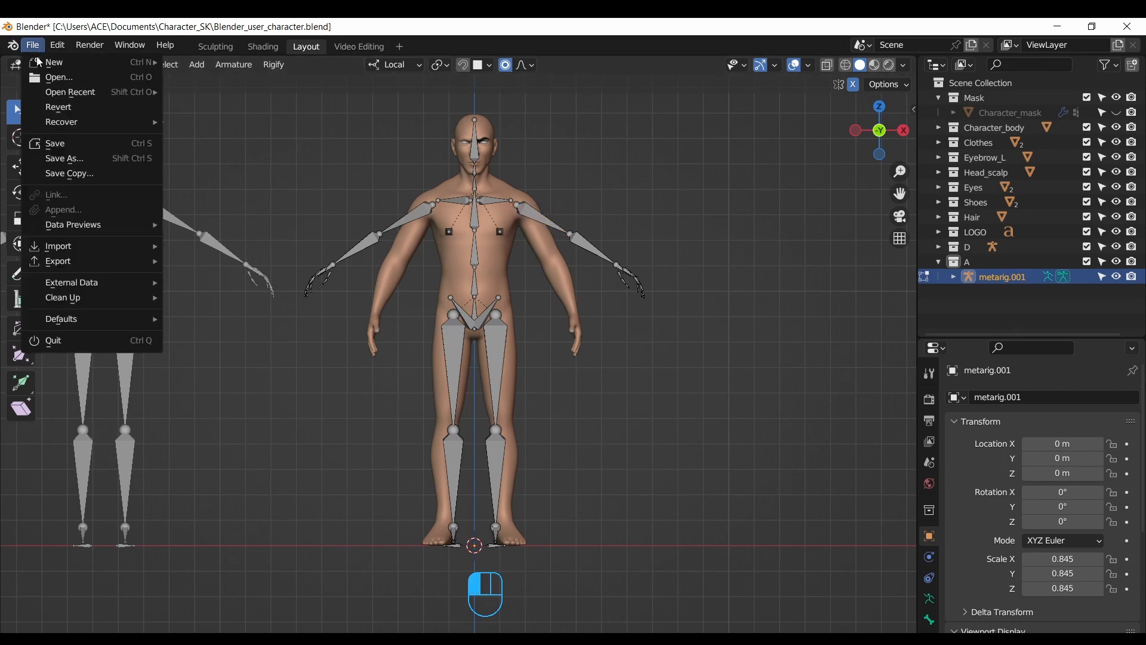
left_click(65, 145)
left_click(939, 247)
left_click(994, 262)
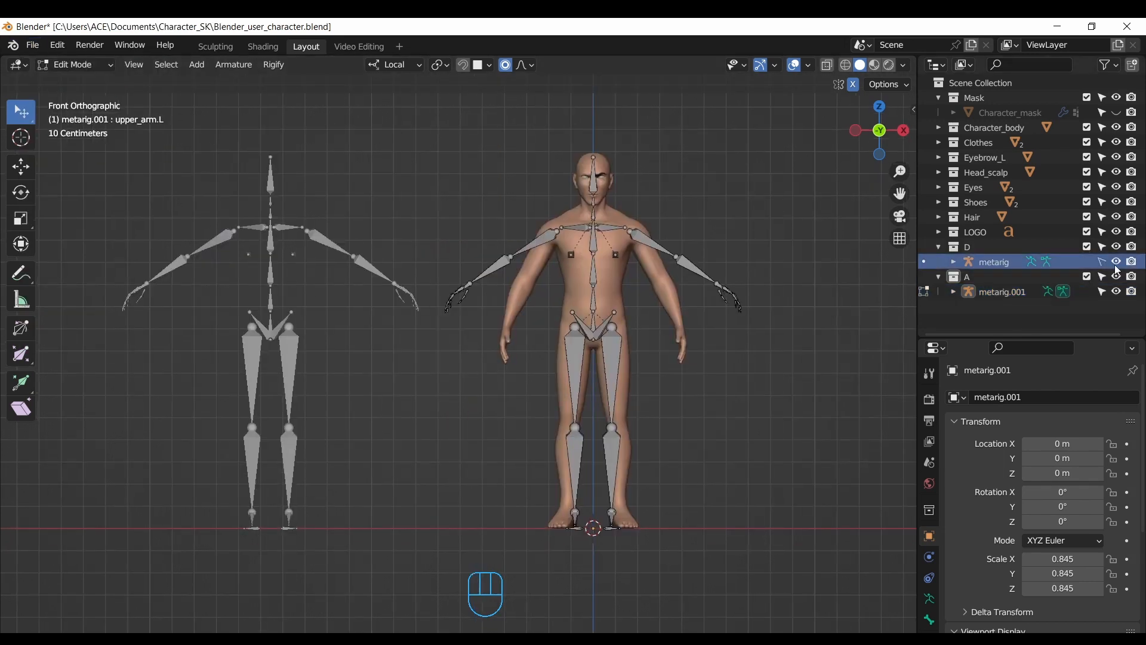
left_click(75, 65)
left_click(71, 82)
left_click(991, 263)
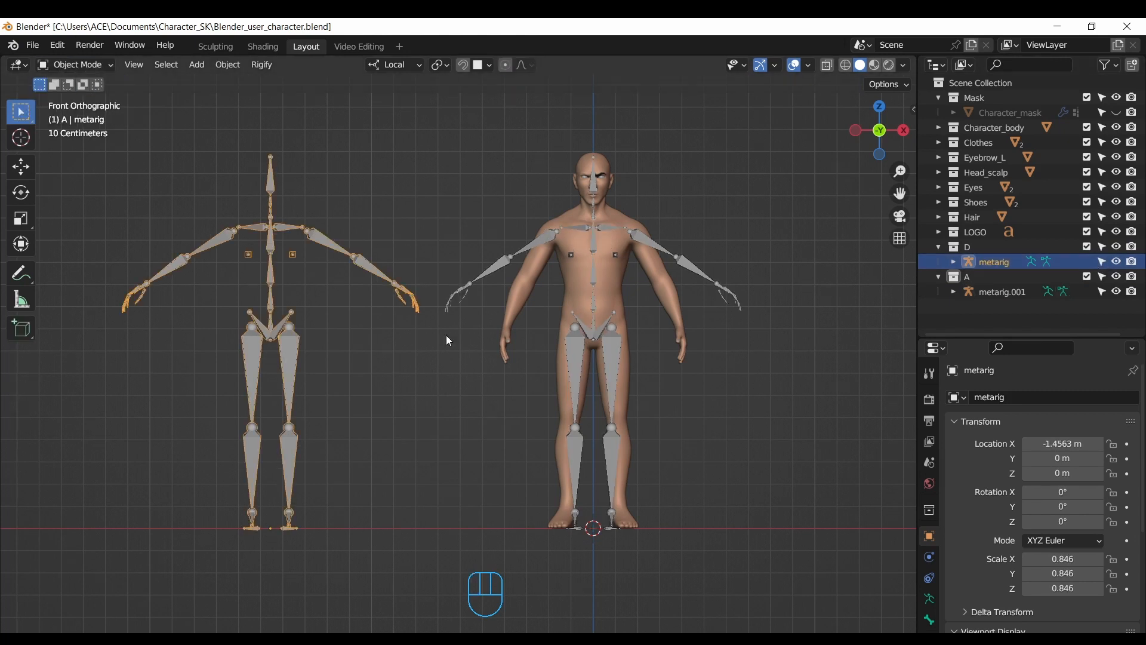
left_click(446, 335)
left_click(1020, 262)
Step: Try showing metarig's object axes, inspect them from an angled view, and switch them off again
left_click_drag(977, 336, 978, 225)
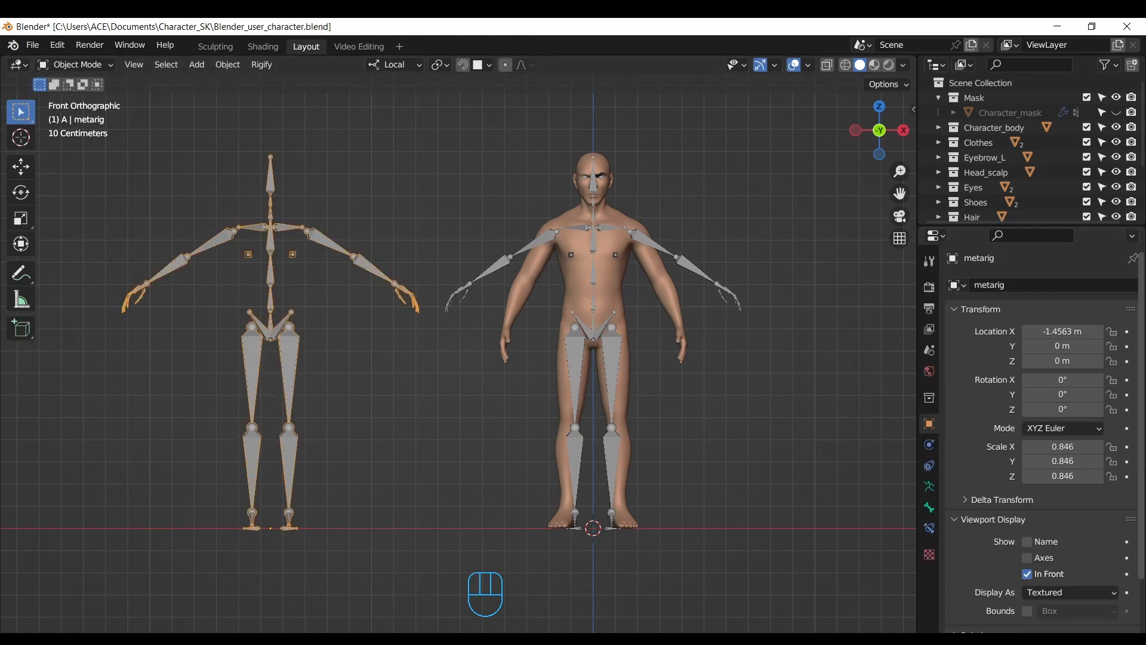
scroll(1036, 493, "down", 3)
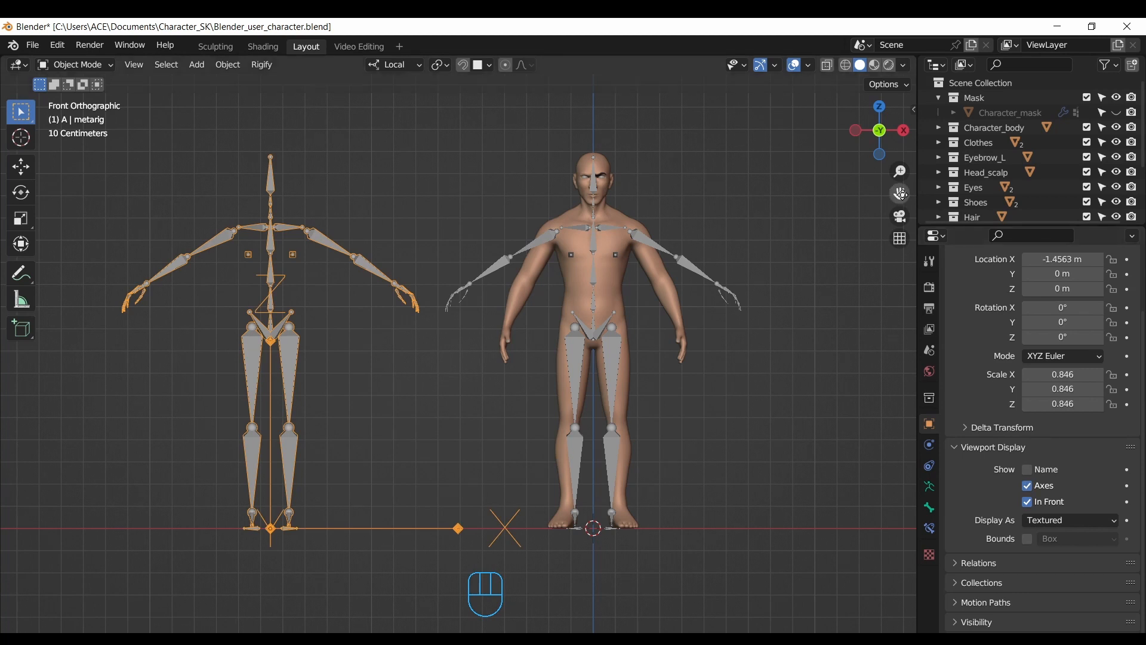
mouse_move(882, 132)
left_mouse_down()
mouse_move(1005, 141)
mouse_move(970, 170)
mouse_move(863, 132)
left_mouse_up()
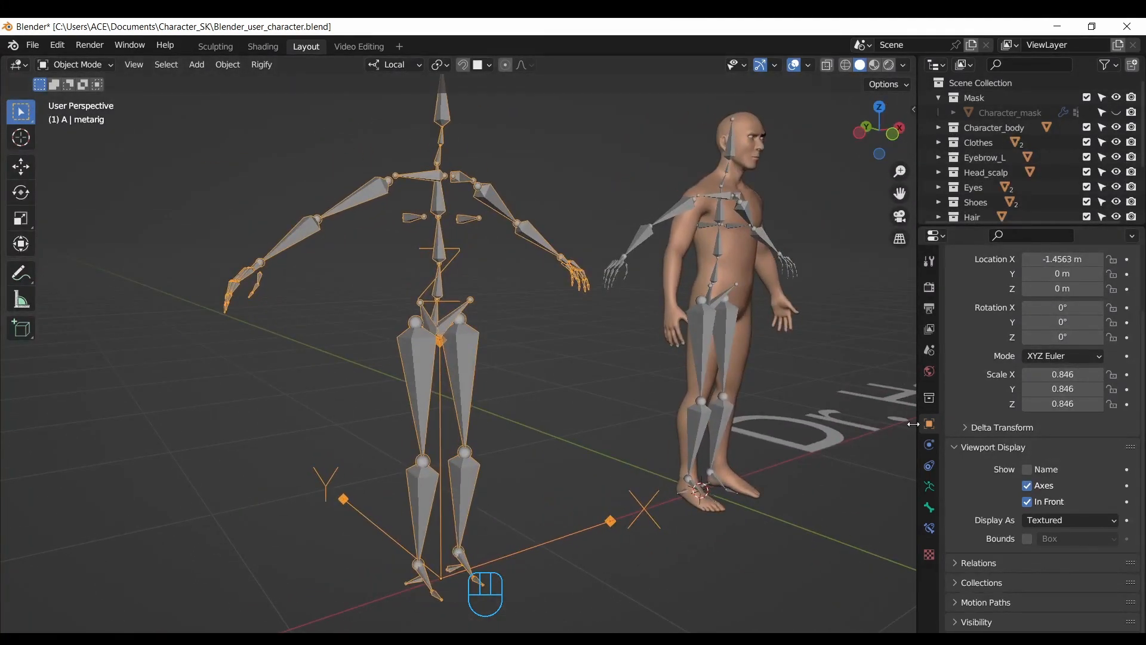
key("g")
right_click(531, 332)
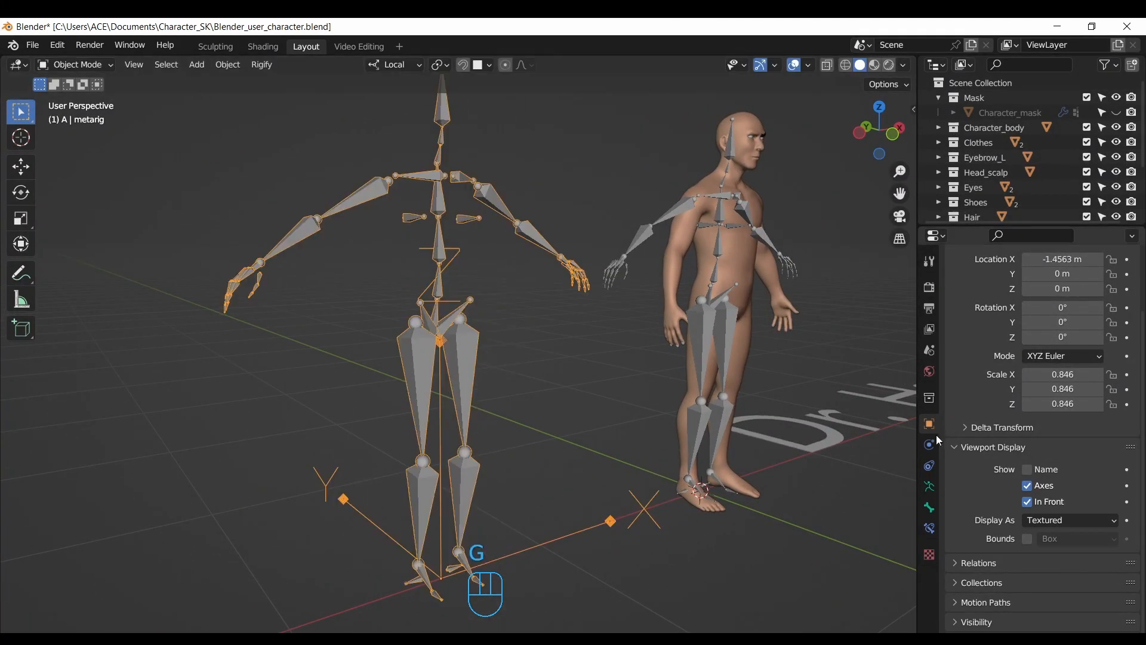
left_click(1029, 486)
Step: Display the bone axes and bone names of metarig through its armature display settings
left_click(930, 487)
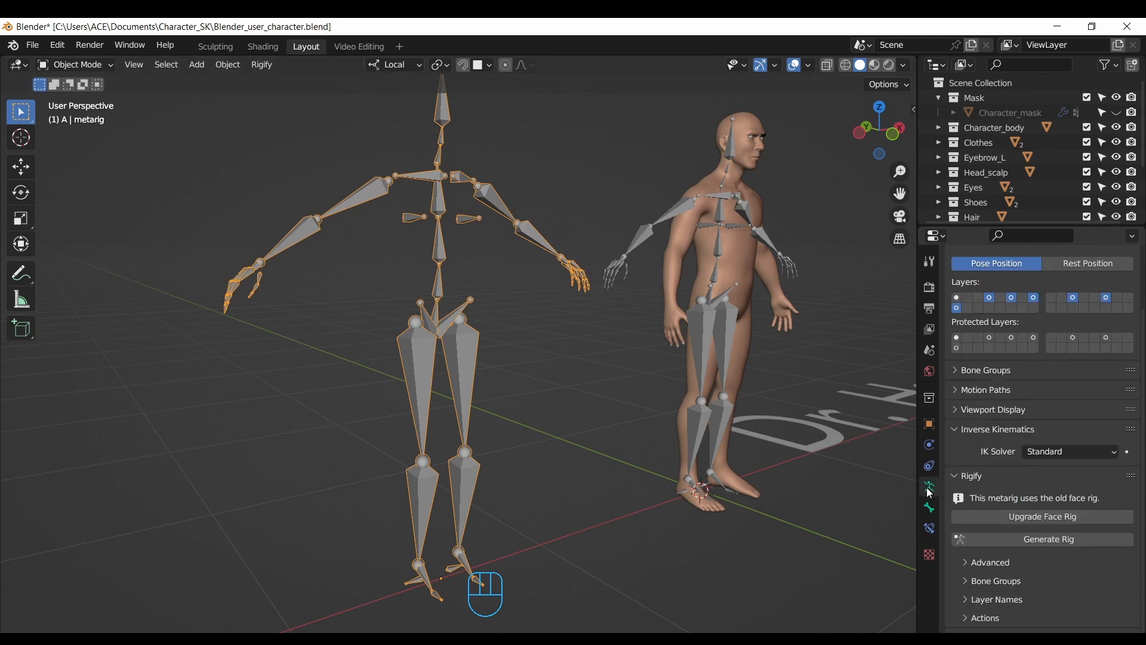
left_click(987, 411)
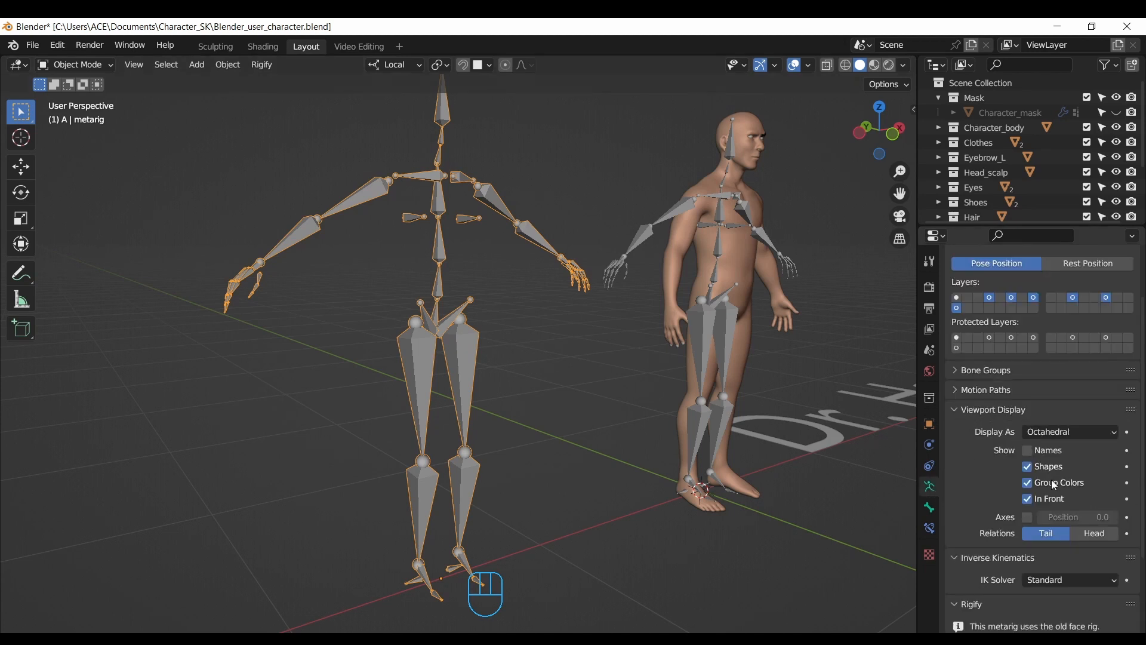
left_click(1027, 517)
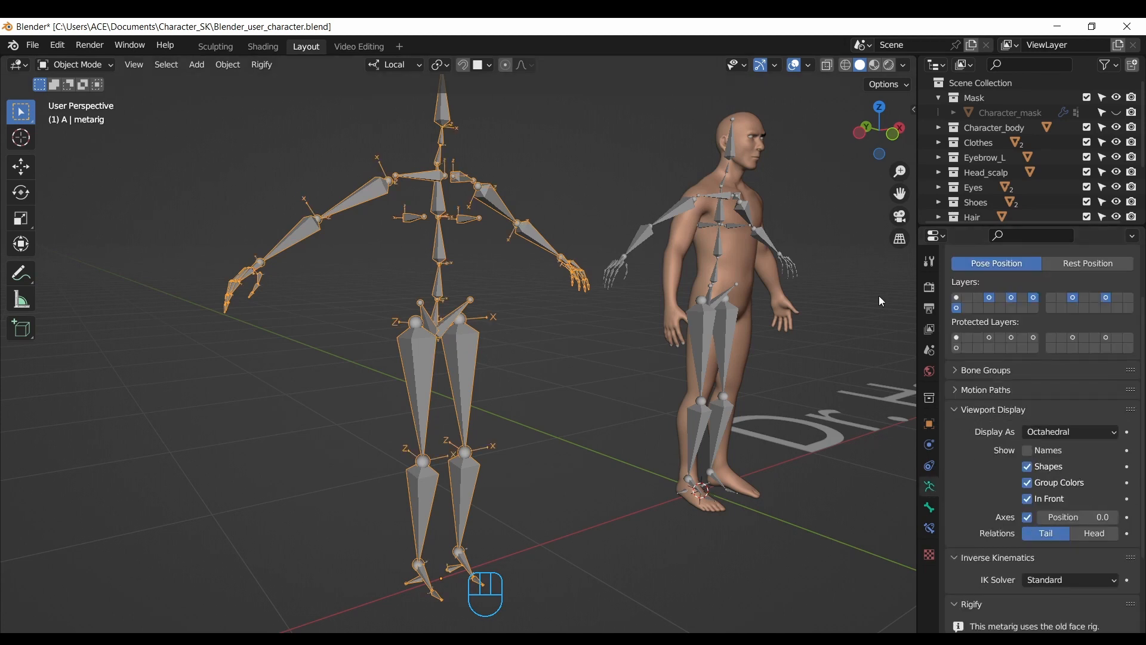
left_click_drag(880, 128, 838, 129)
Step: In top orthographic view, move metarig.001 about -0.032 m along its local Y axis
left_click_drag(899, 193, 888, 36)
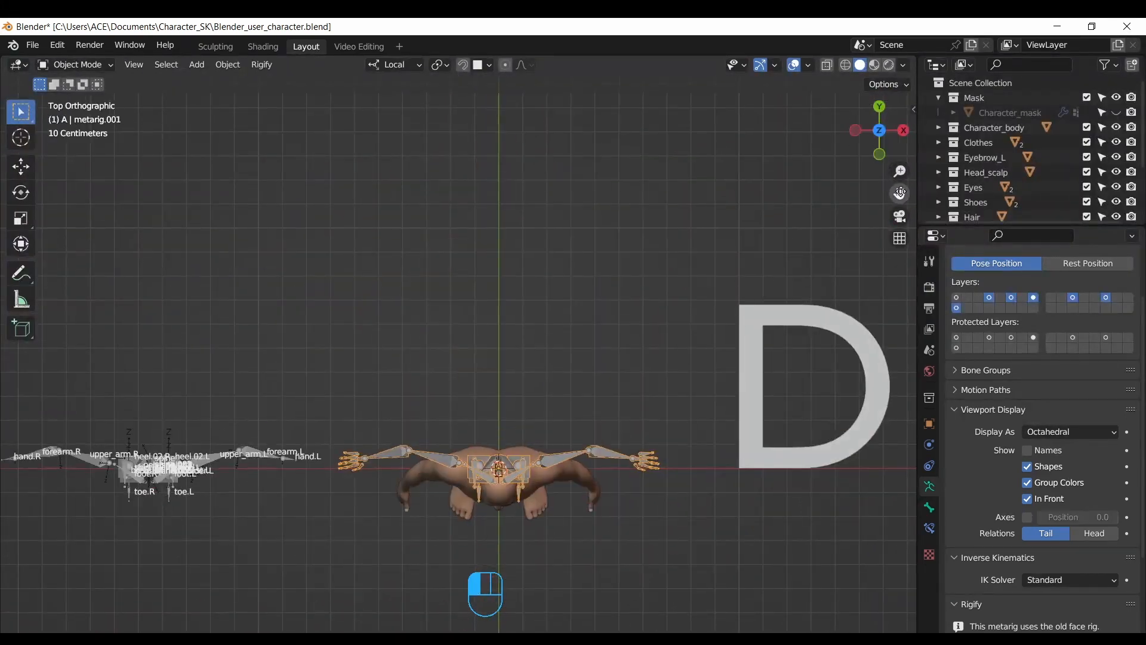
left_click_drag(900, 171, 899, 138)
left_click_drag(899, 193, 892, 280)
left_click_drag(900, 172, 897, 140)
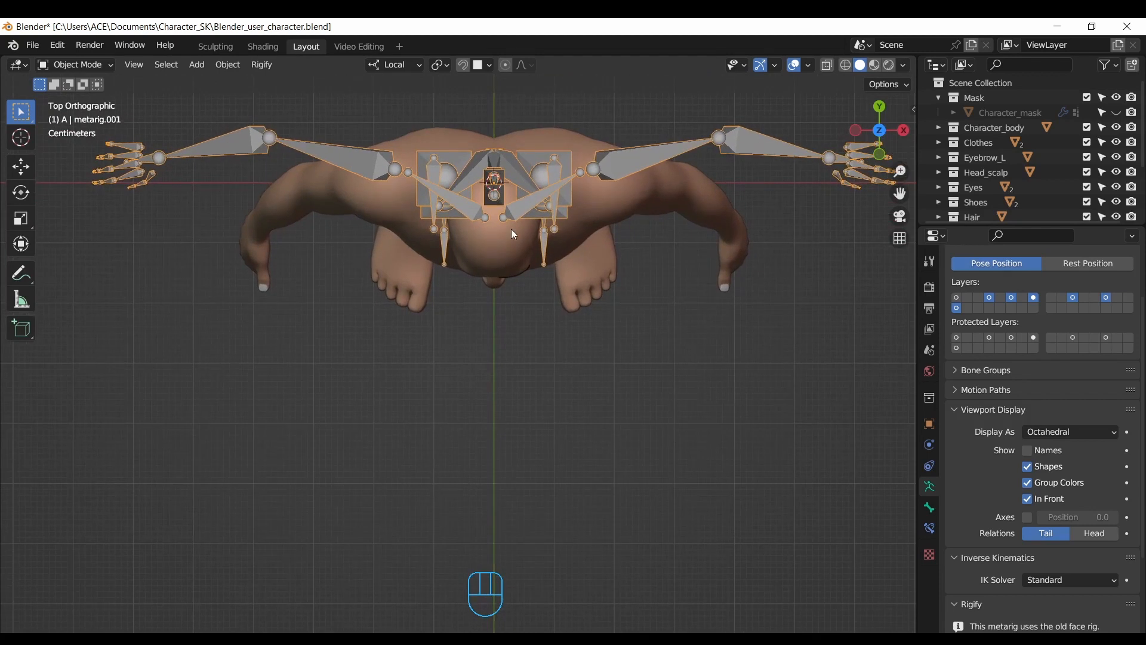
key("g")
key("y")
key("y")
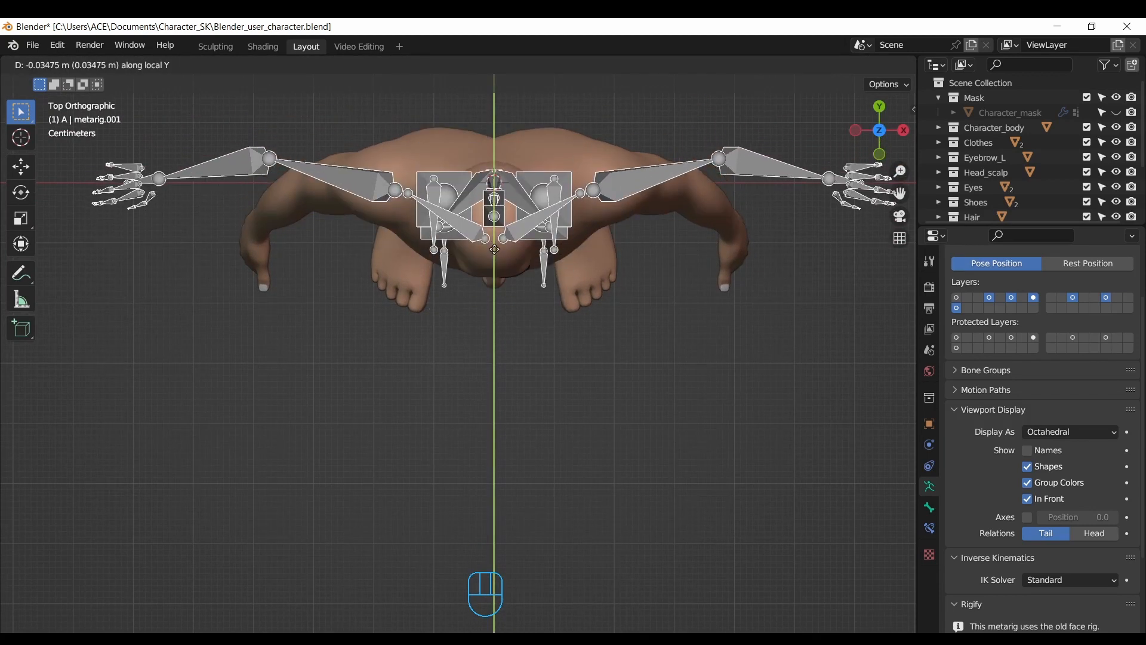
left_click(498, 274)
key("g")
key("y")
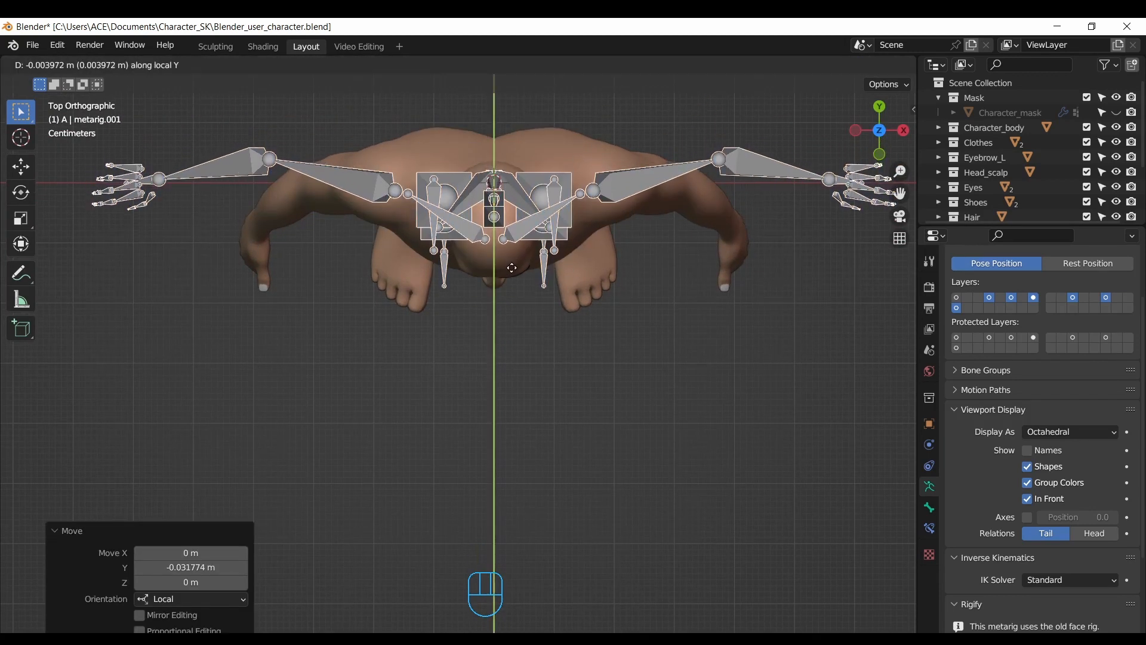
right_click(512, 267)
Step: Check metarig.001's alignment from the front and sides, then put it in Edit Mode in front view
left_click(879, 154)
left_click_drag(909, 171, 934, 175)
left_click(881, 133)
left_click(903, 130)
left_click(856, 130)
left_click_drag(973, 225, 978, 357)
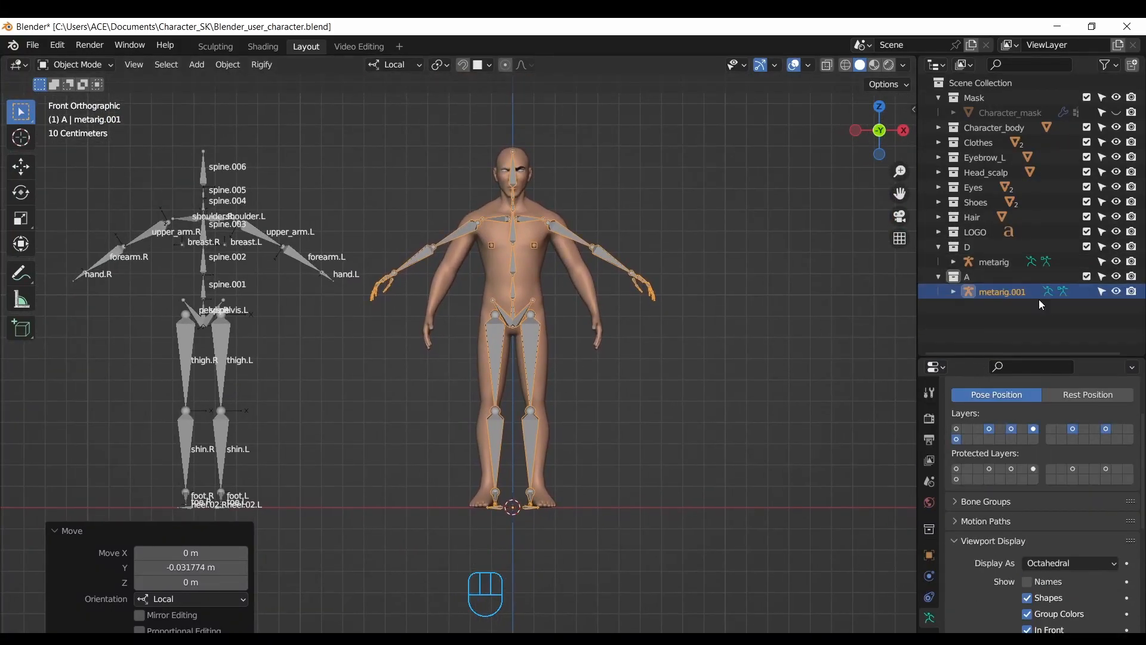
left_click(285, 267)
left_click(566, 237)
left_click(74, 65)
left_click(75, 94)
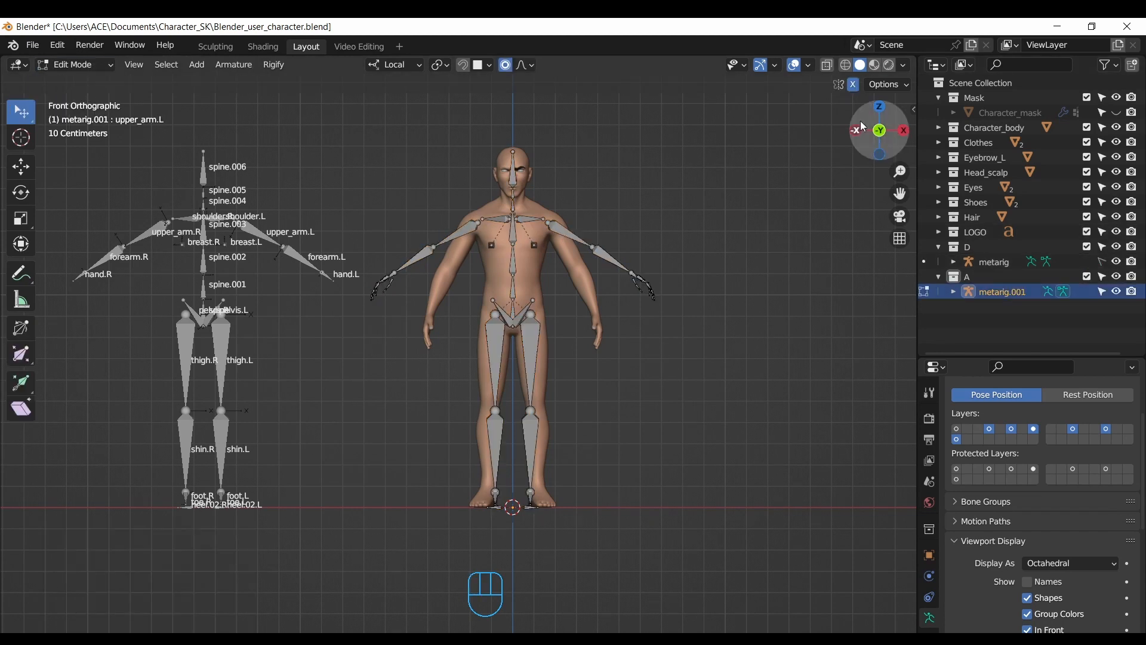
Step: With X-ray on, select metarig.001's left hand and finger bones together with forearm.L and upper_arm.L
key("KP_Decimal")
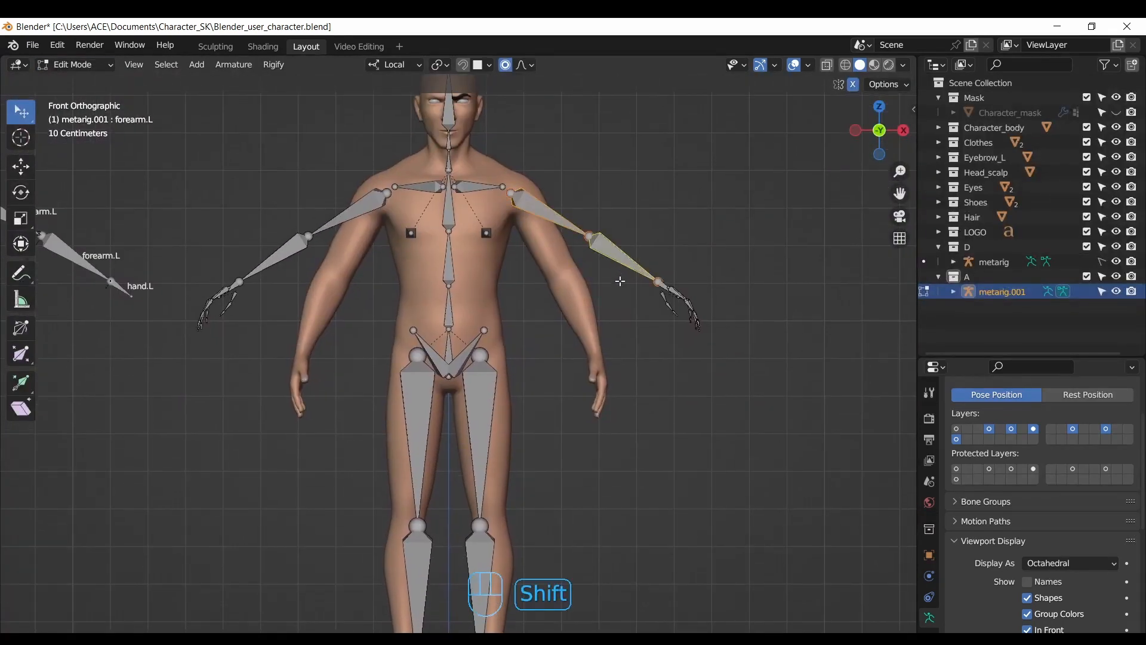
left_click(826, 66)
key("b")
left_click_drag(770, 230, 673, 359)
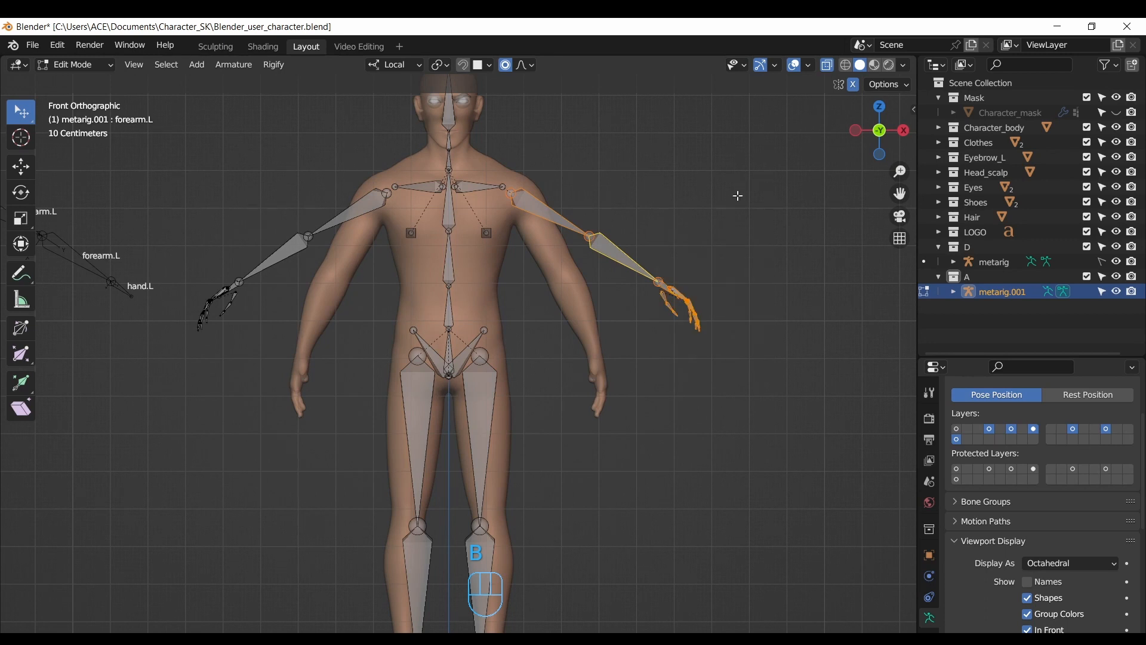
key("b")
left_click_drag(761, 237, 655, 355)
key("g")
right_click(709, 270)
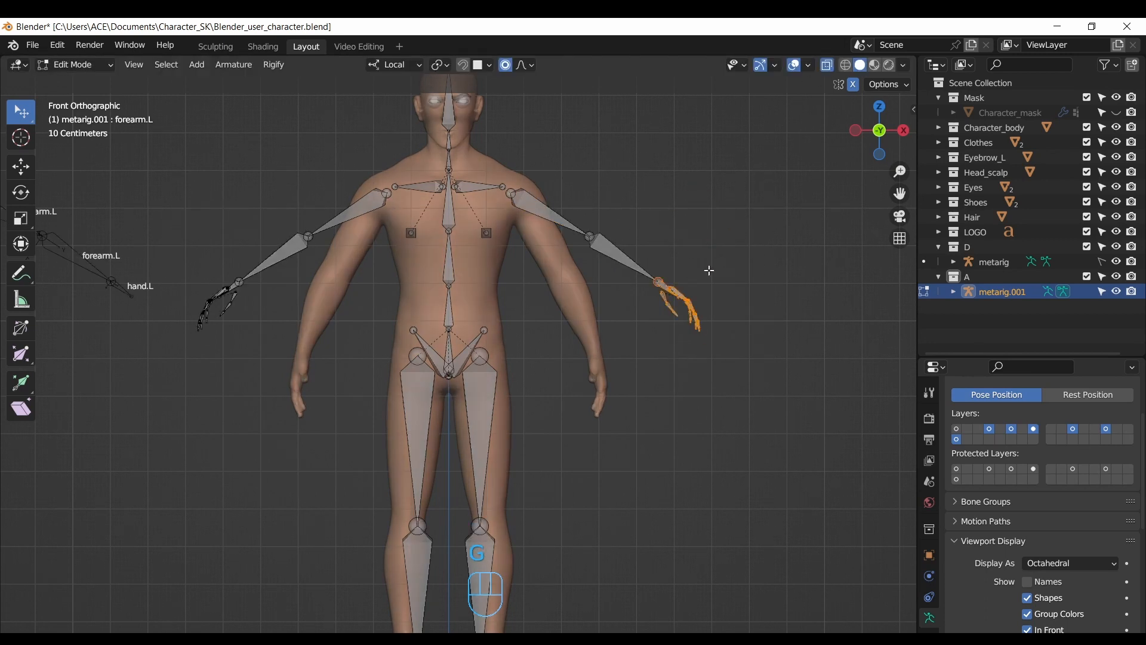
left_click(640, 268, "shift")
key("b")
left_click_drag(752, 244, 623, 395)
Step: Turn off X-ray display and disable Screencast Keys
left_click(827, 65)
key("n")
left_click(780, 105)
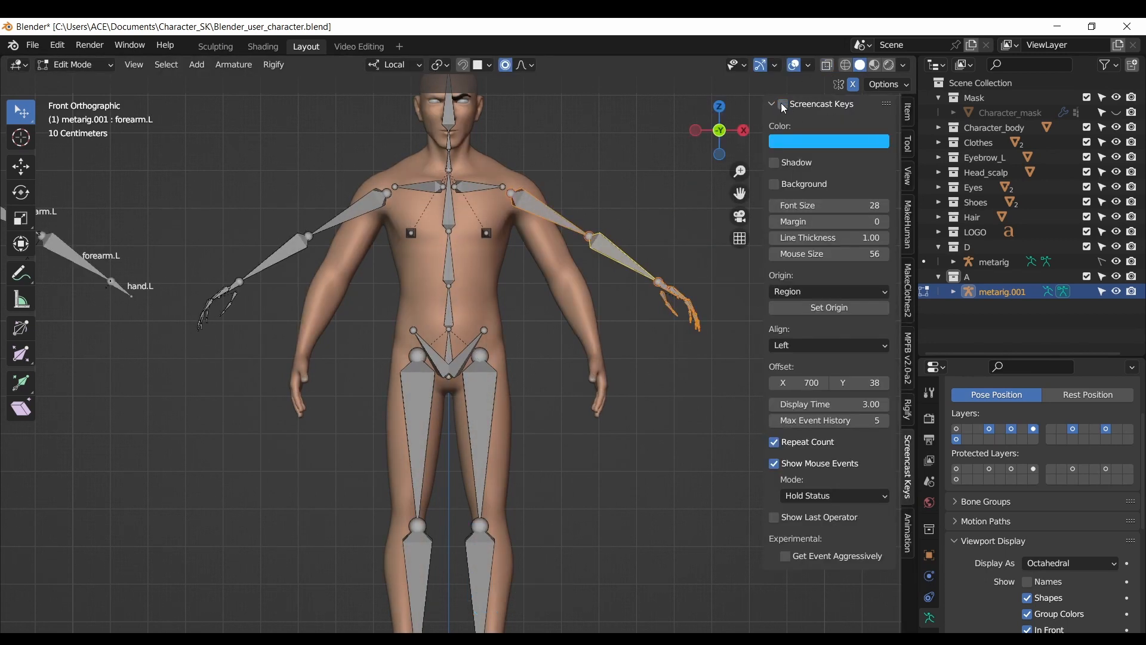
Step: Enable Screencast Keys and adjust its X and Y offsets to reposition the on-screen key display
left_click(781, 105)
key("n")
left_click_drag(915, 192, 872, 182)
key("n")
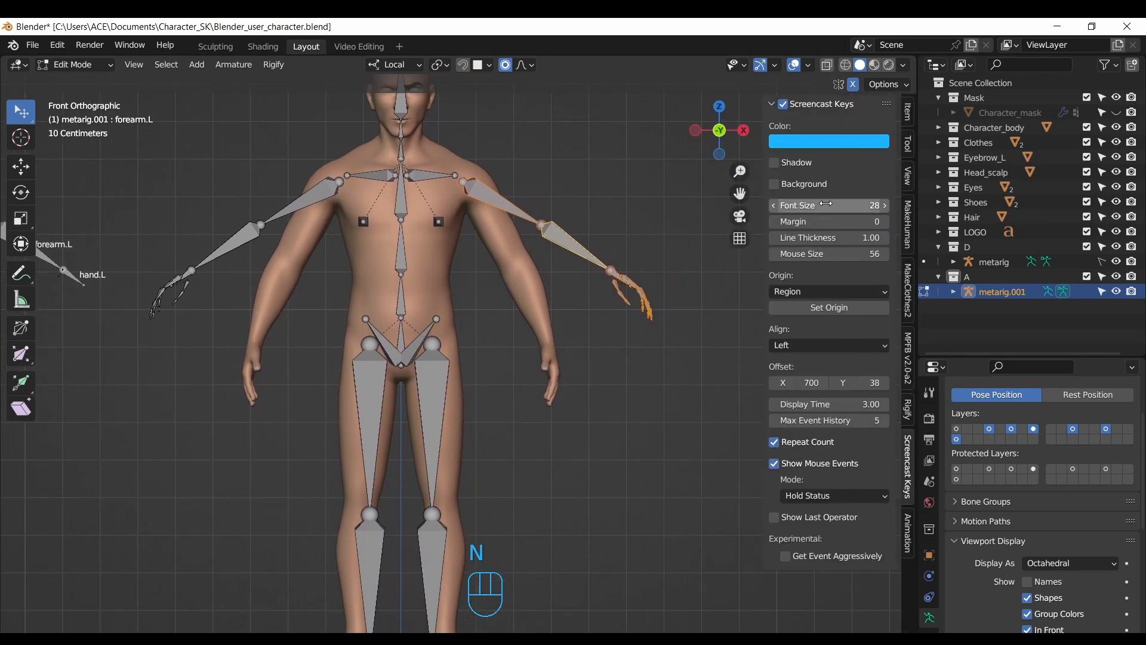
left_click(871, 382)
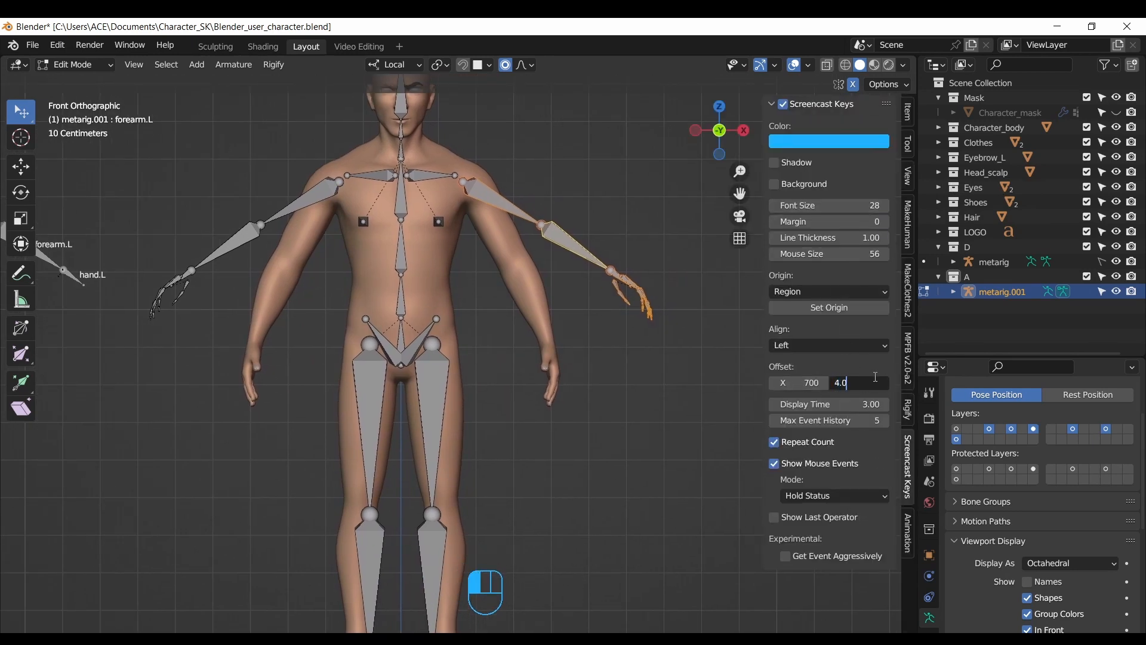
left_click(801, 383)
left_click_drag(802, 382, 1074, 401)
key("n")
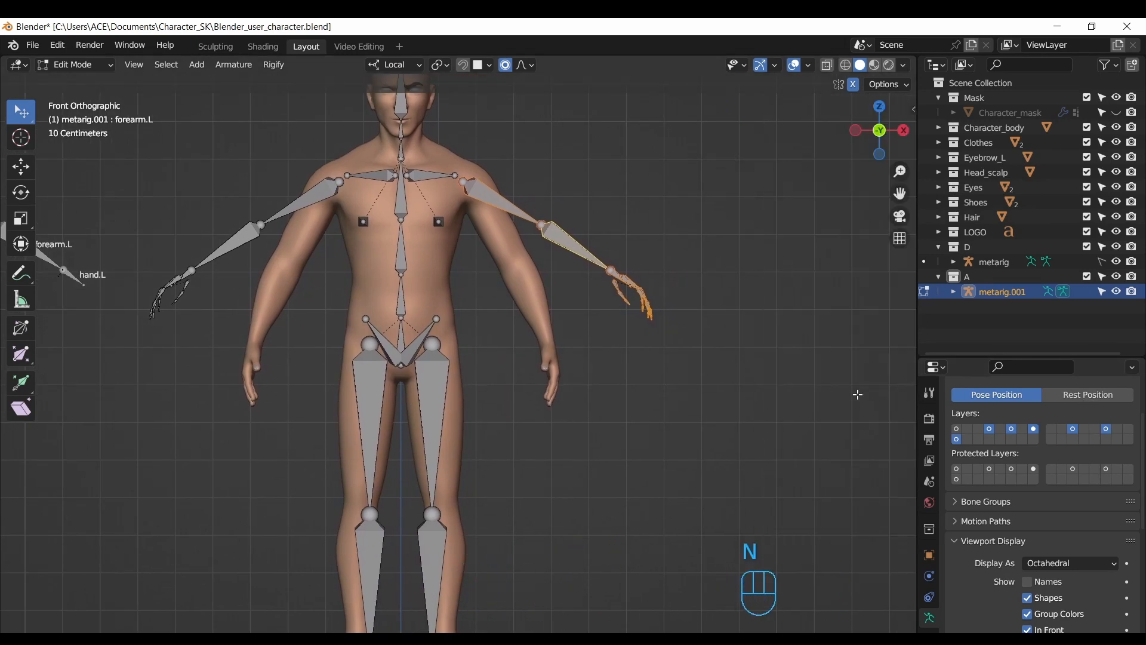
key("n")
key("n")
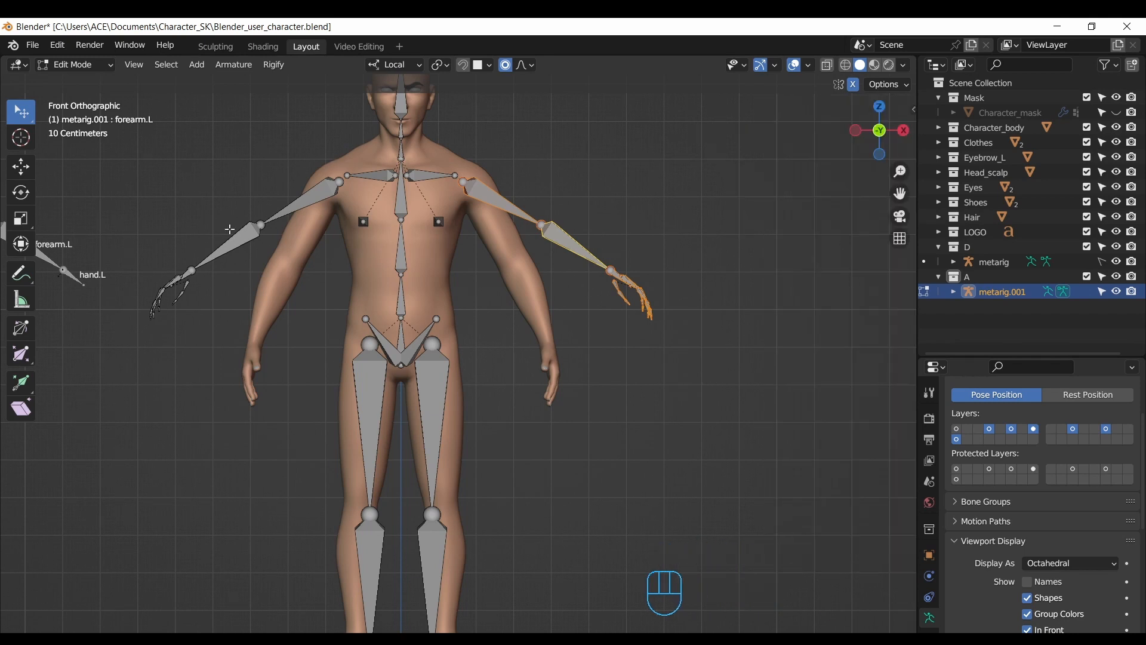
Step: Widen the viewport's tool list so tool names show, and activate the Rotate tool
left_click_drag(41, 166, 80, 168)
left_click(74, 192)
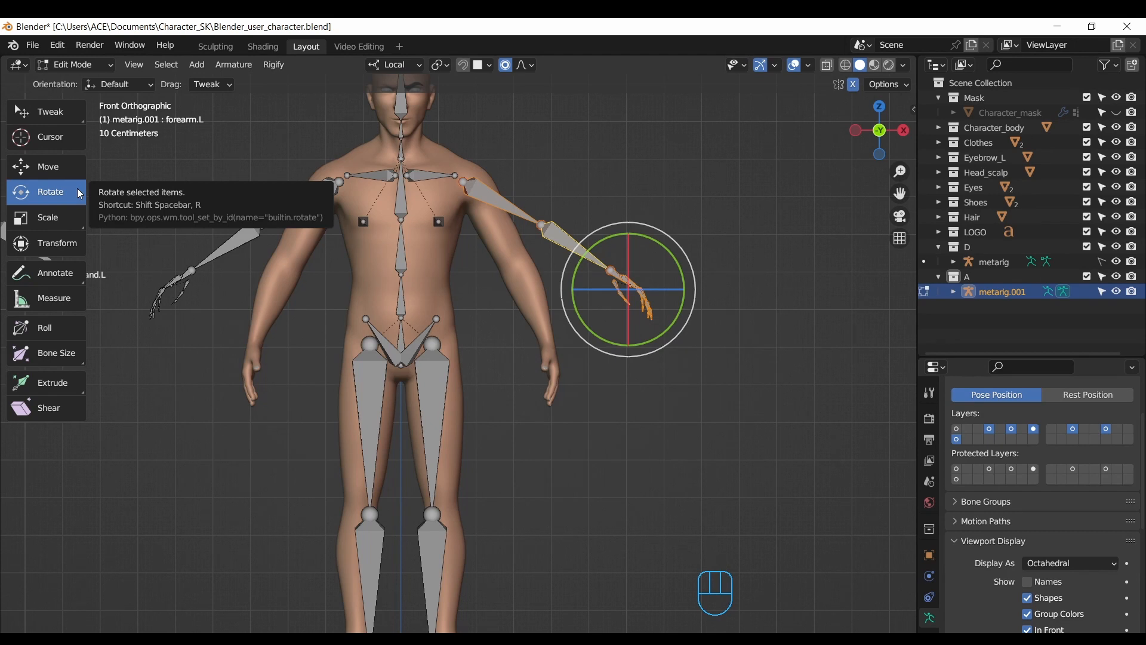
key("r")
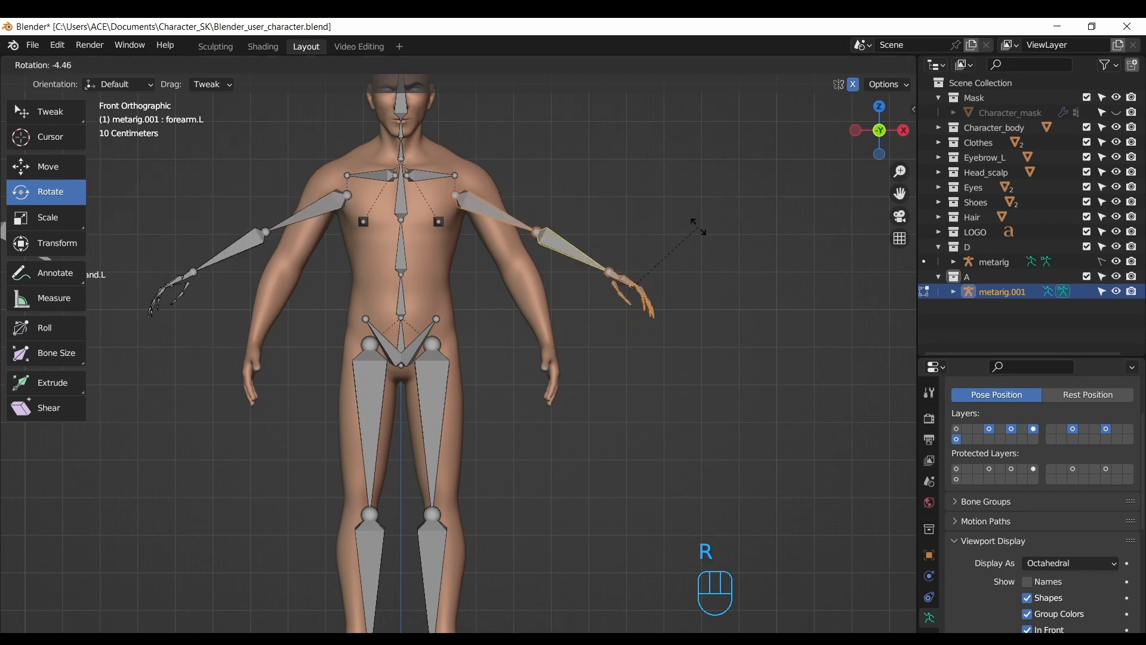
right_click(707, 278)
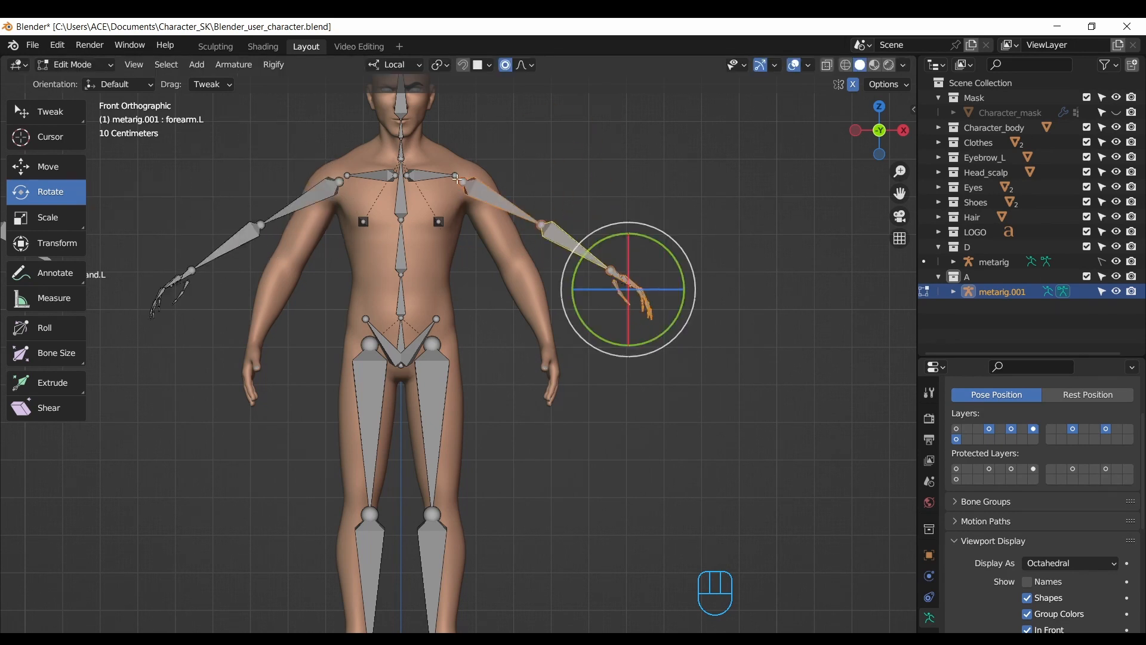
key("r")
right_click(776, 217)
middle_click_drag(849, 206, 817, 245, "shift")
scroll(816, 246, "down", 1)
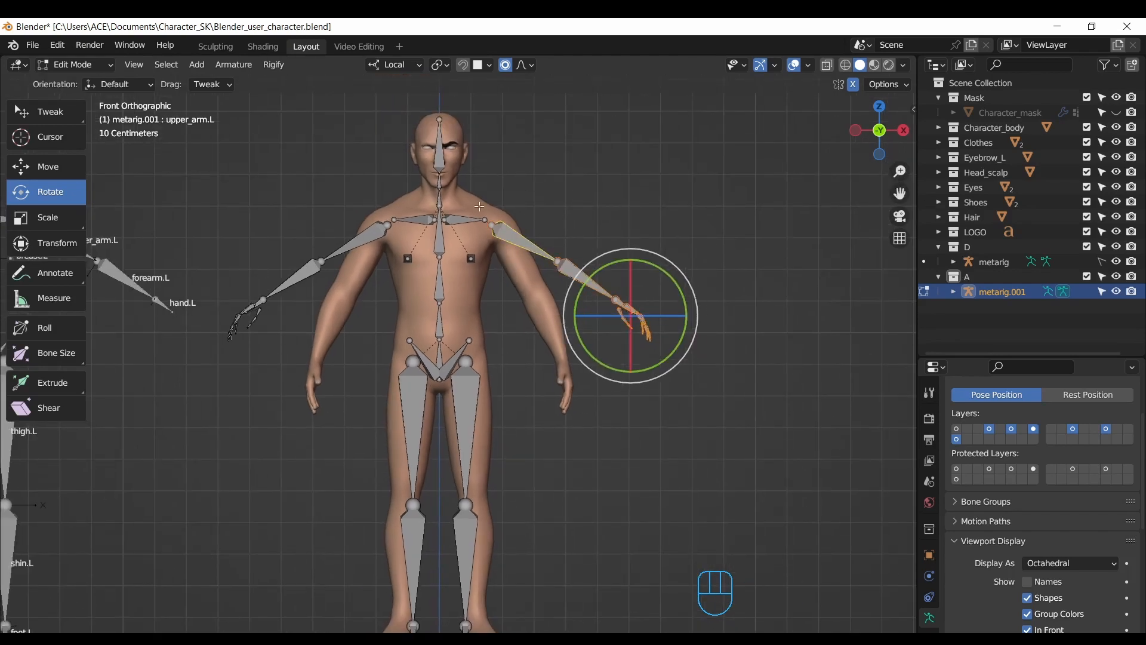
Step: Set the transform pivot point to Active Element
middle_click_drag(573, 266, 578, 287, "shift")
scroll(577, 287, "up", 1)
left_click(441, 66)
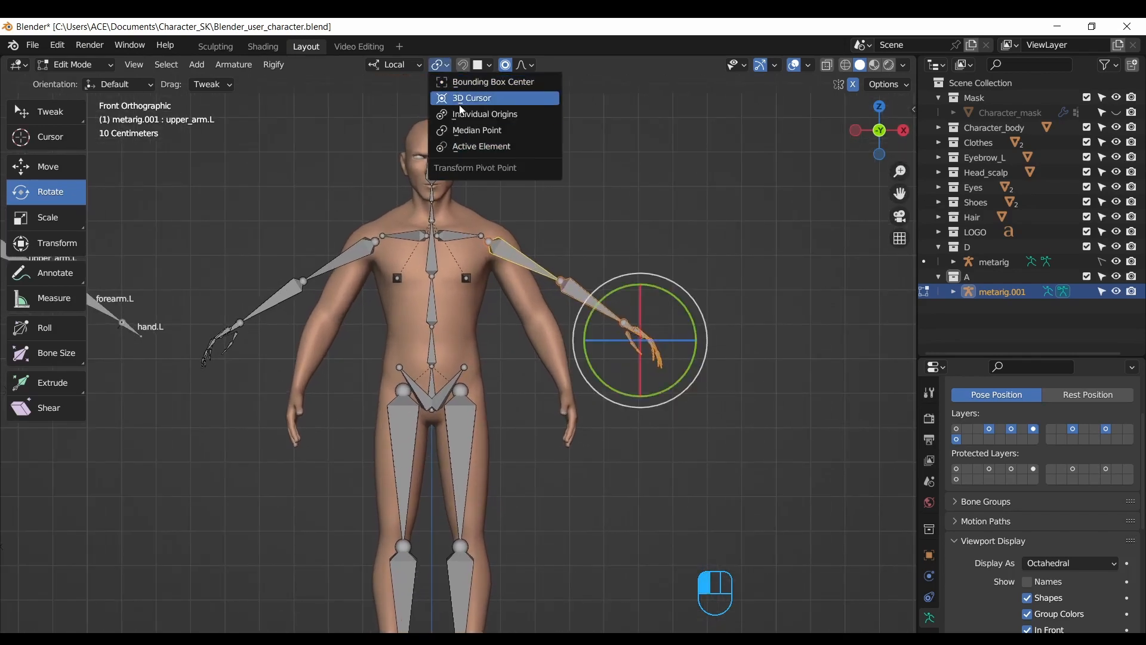
left_click(486, 147)
left_click(588, 296, "shift")
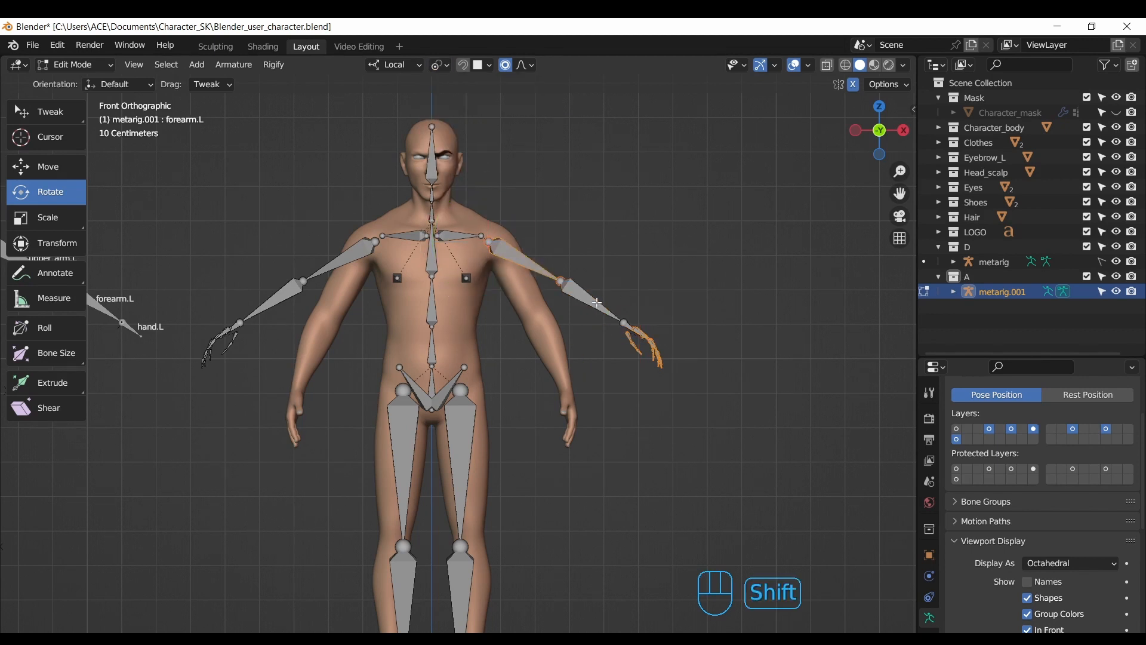
left_click(587, 297, "shift")
left_click_drag(608, 251, 618, 292)
key("ctrl+z")
key("ctrl+z")
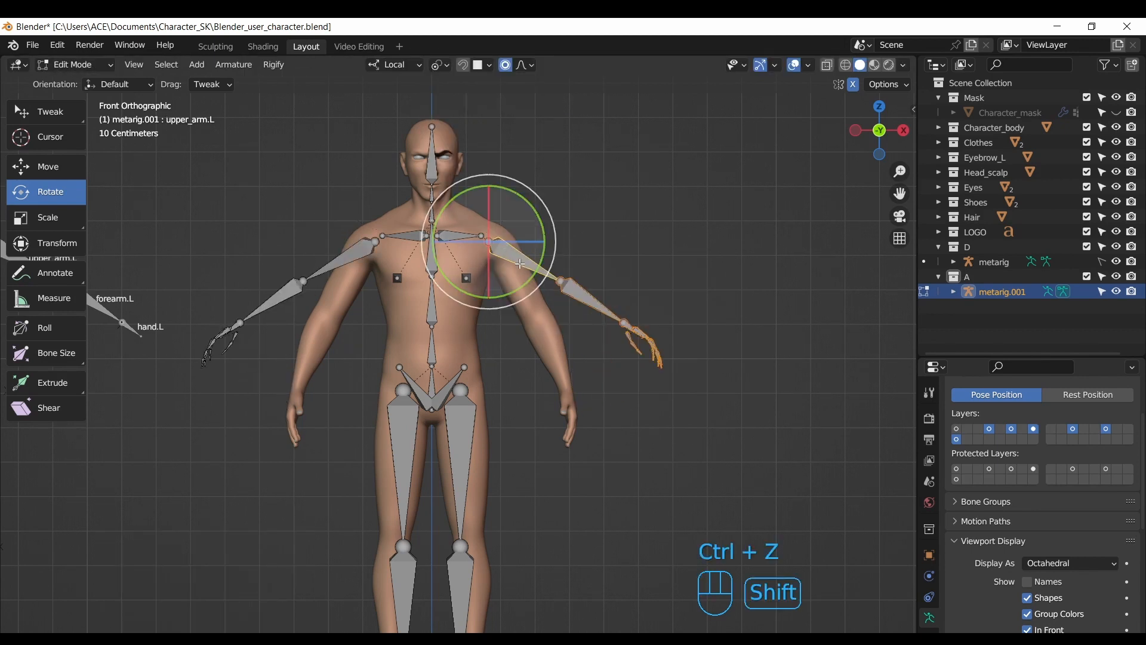
Step: Rotate the left arm and hand bones 29.2° about local Y, pivoting on upper_arm.L, and return to the Tweak tool
left_click_drag(531, 203, 550, 237)
scroll(489, 210, "up", 4)
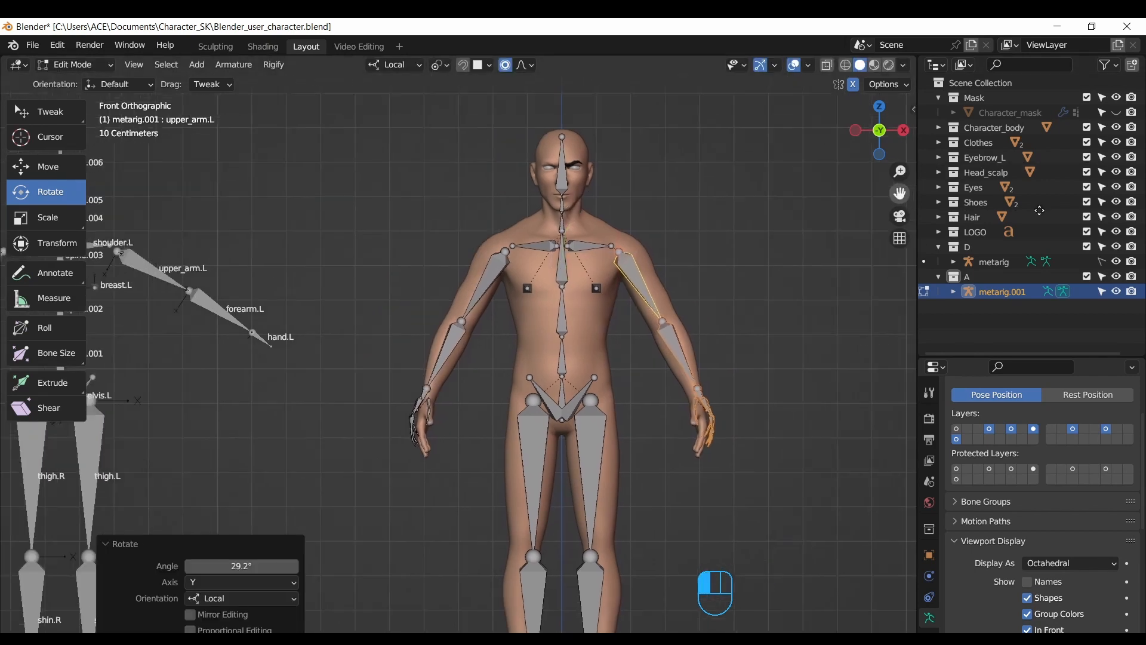
left_click(740, 105)
left_click(50, 113)
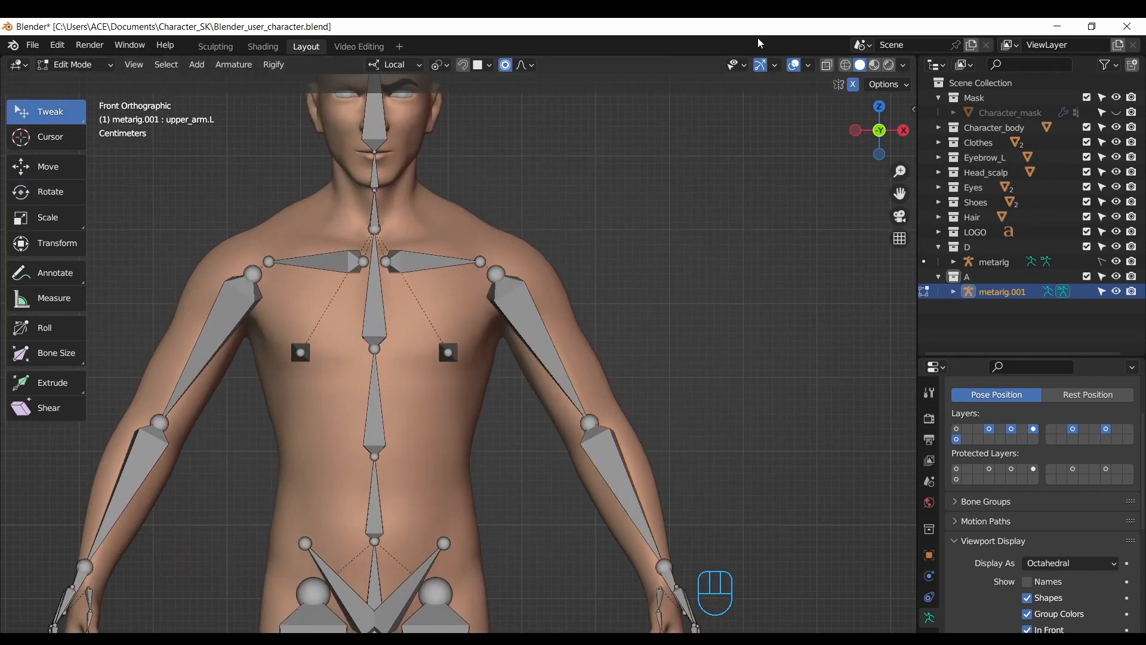
Step: Move the joint between shoulder.L and upper_arm.L by 0.018612 m in X and -0.003237 m in Z
left_click(808, 64)
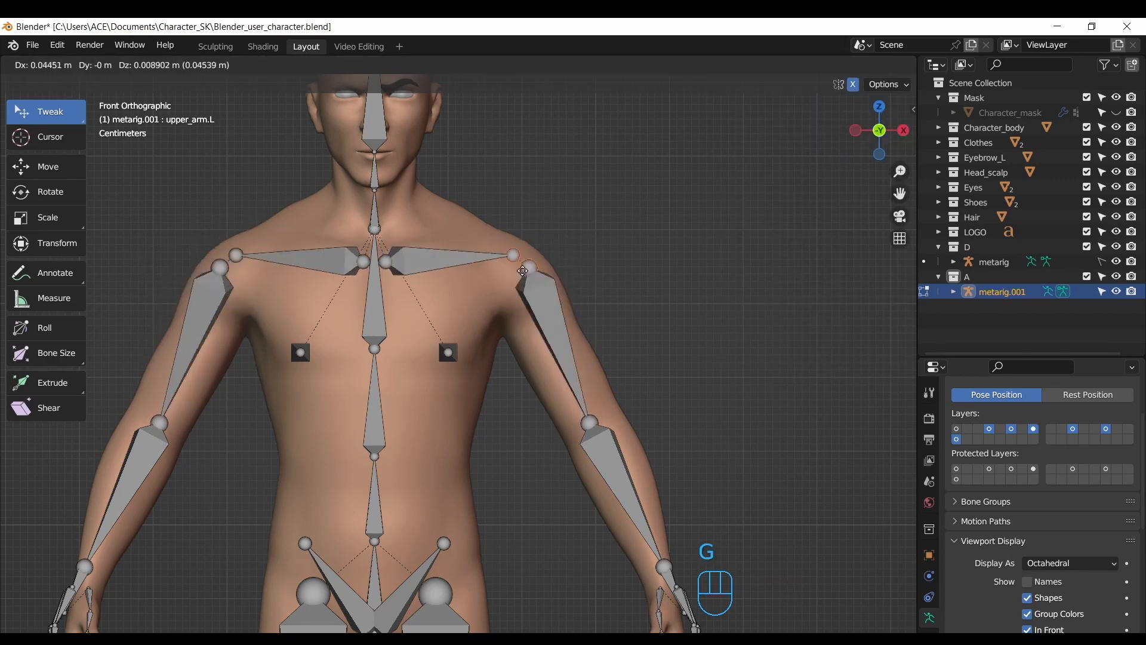
left_click(516, 273)
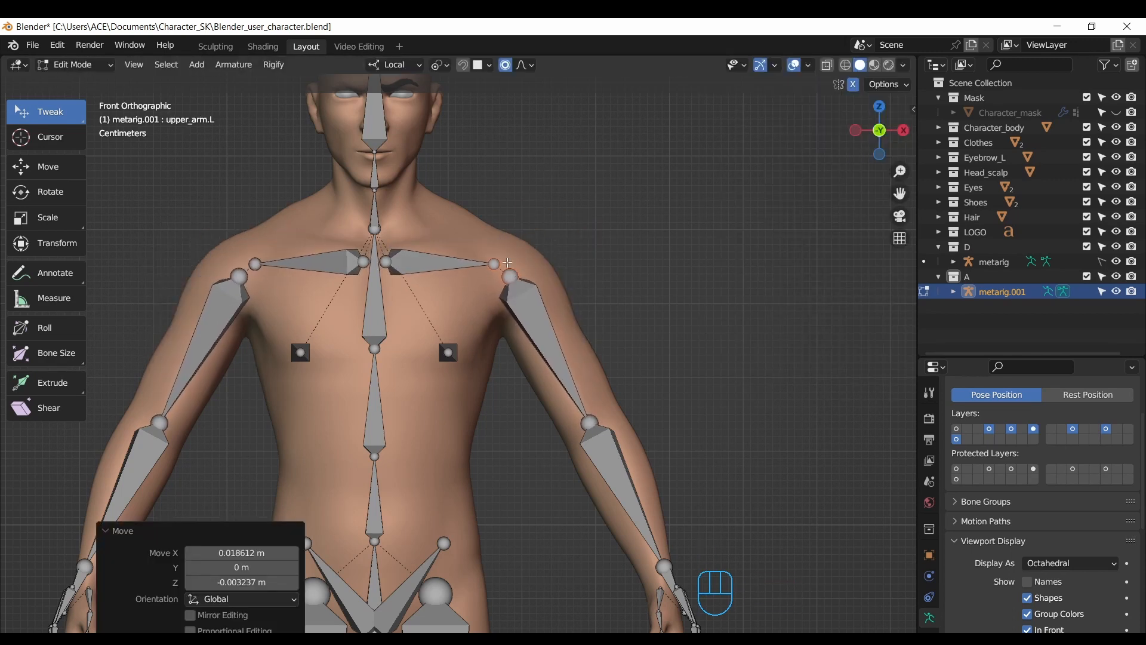
Step: Turn on the wireframe overlay and nudge the left shoulder joint by 0.008092, -0.004046 m and by -0.001618, 0.008902 m in X and Z
left_click(807, 67)
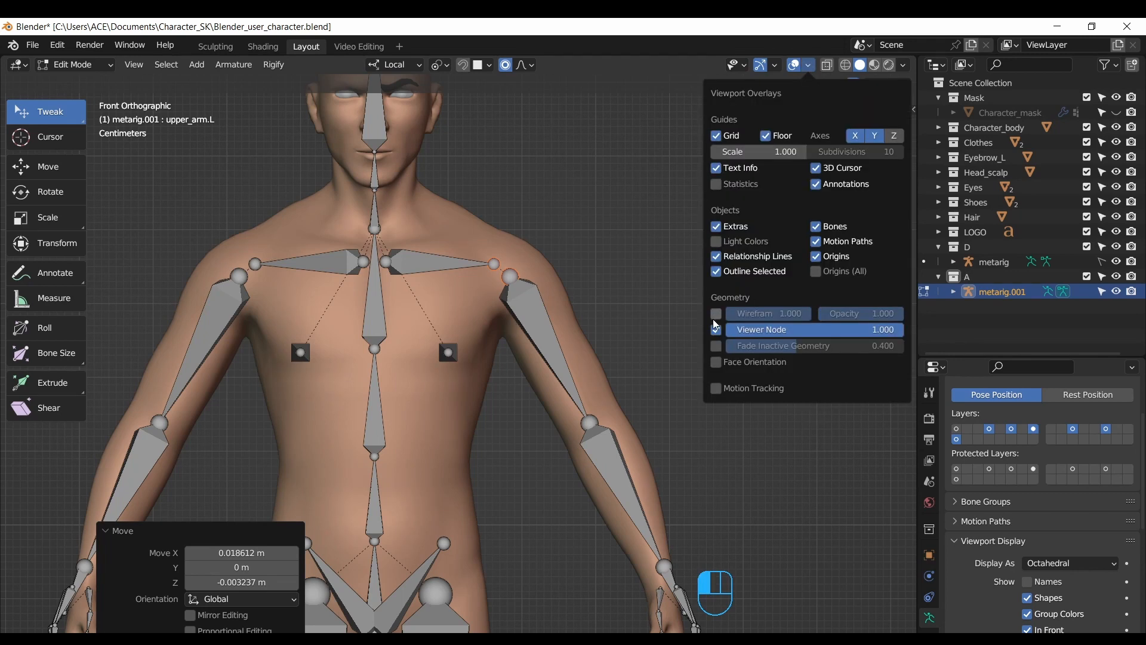
left_click(716, 315)
key("g")
left_click(524, 279)
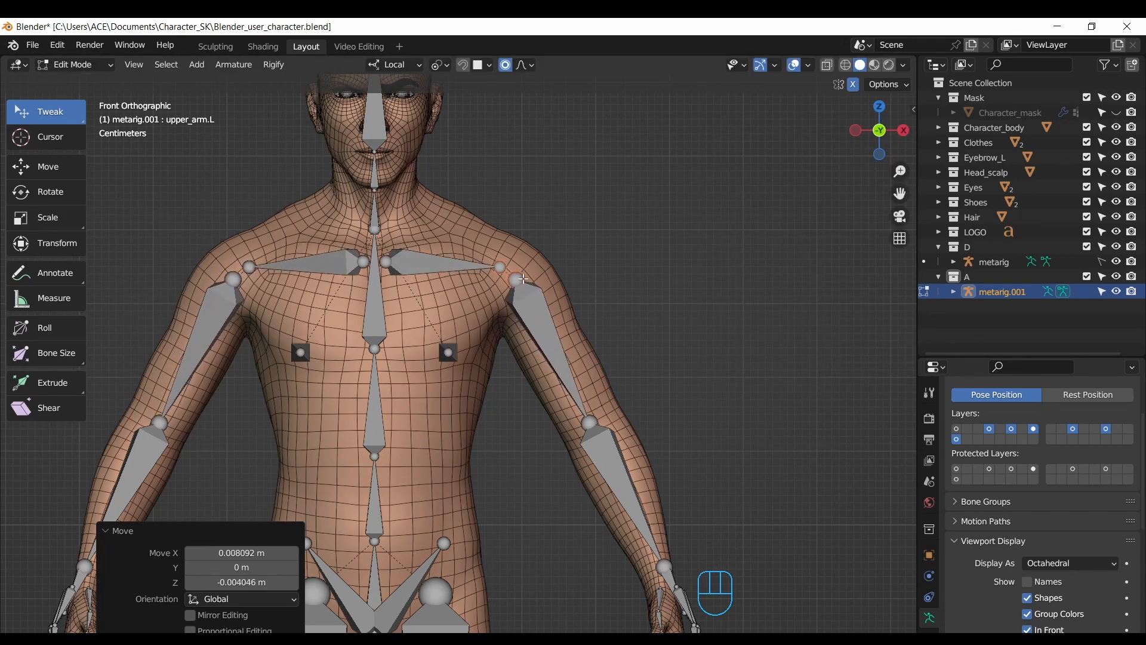
key("g")
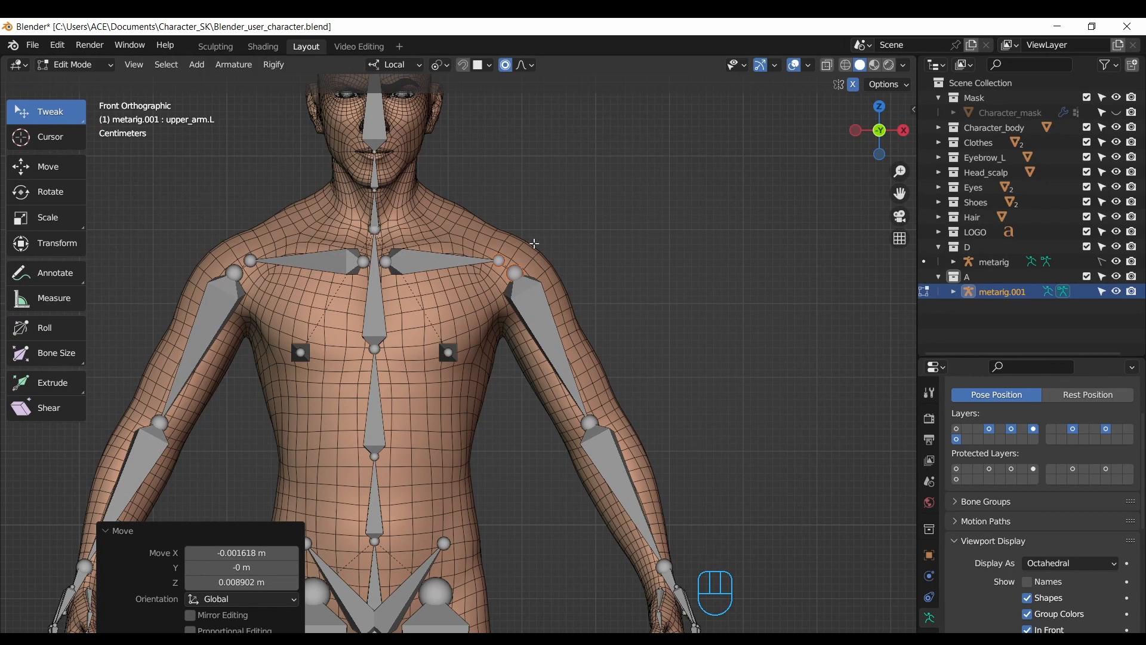
Step: Try moving the left hand and finger bones down and inward to fit the wrist
left_click_drag(900, 171, 900, 180)
left_click_drag(899, 193, 818, 42)
left_click_drag(899, 171, 899, 154)
key("b")
left_click_drag(730, 302, 617, 511)
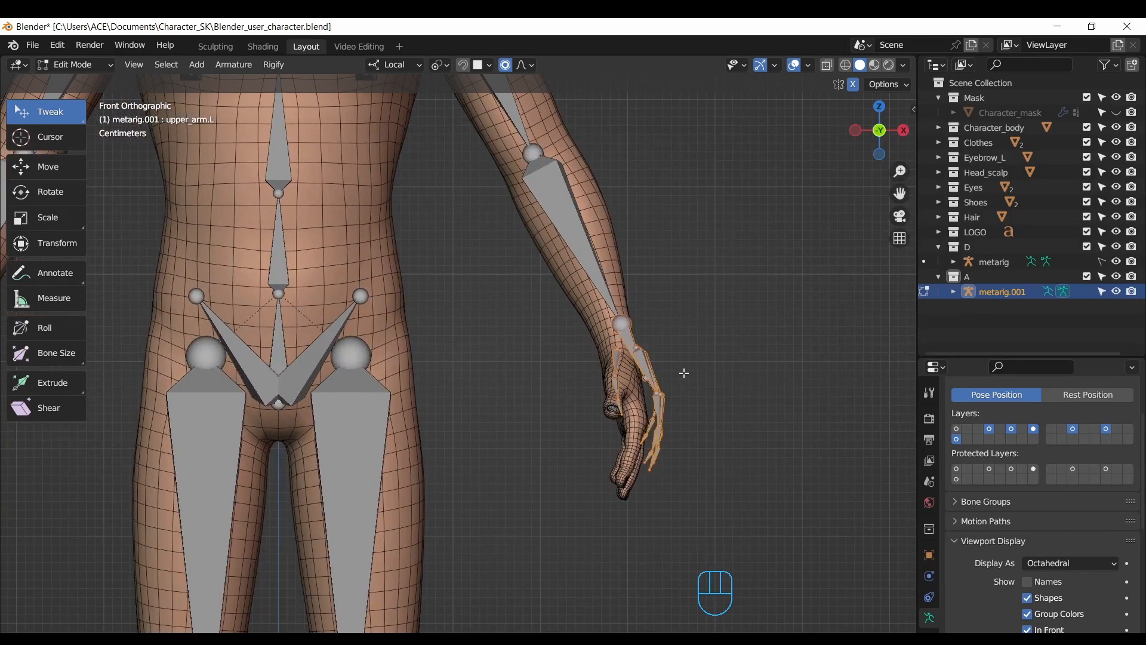
key("g")
left_click(678, 406)
Step: Undo the last move of the left hand and finger bones
left_click(629, 367, "shift")
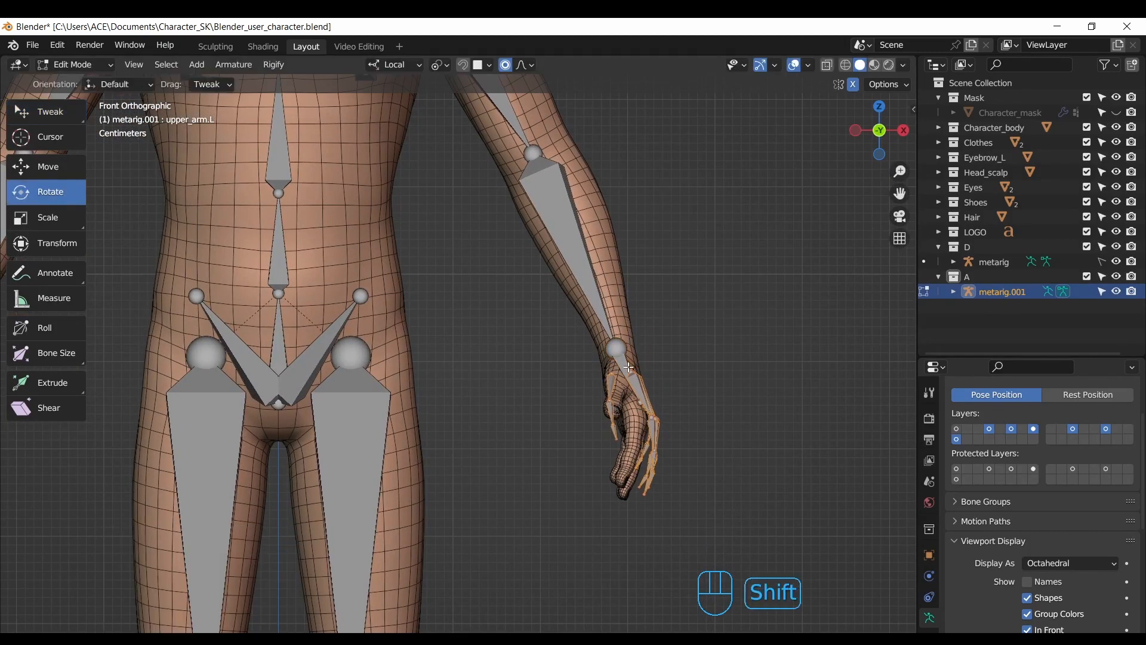
scroll(399, 180, "down", 4)
key("ctrl+z")
key("ctrl+z")
key("ctrl+z")
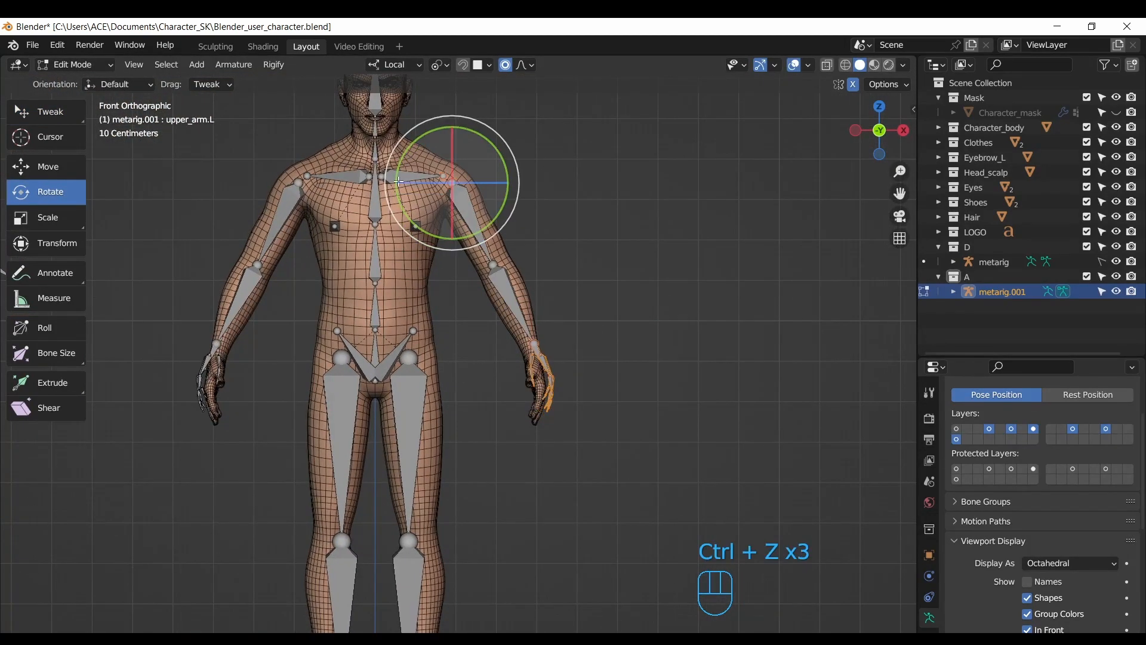
left_click_drag(900, 194, 881, 151)
left_click_drag(900, 172, 900, 139)
left_click(597, 262)
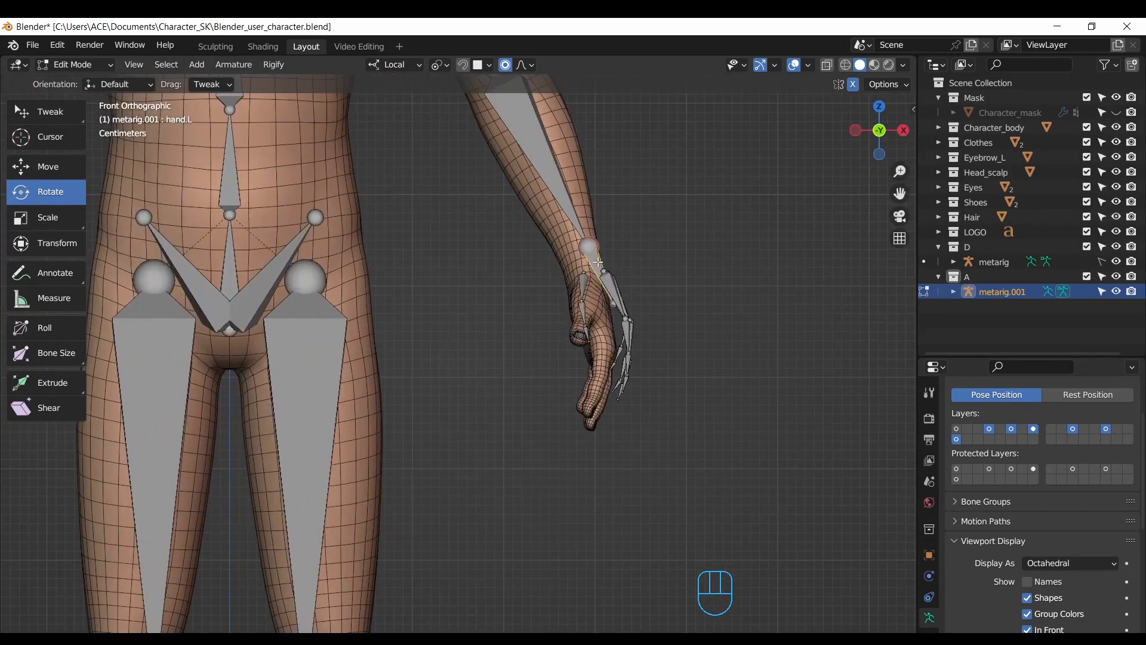
key("g")
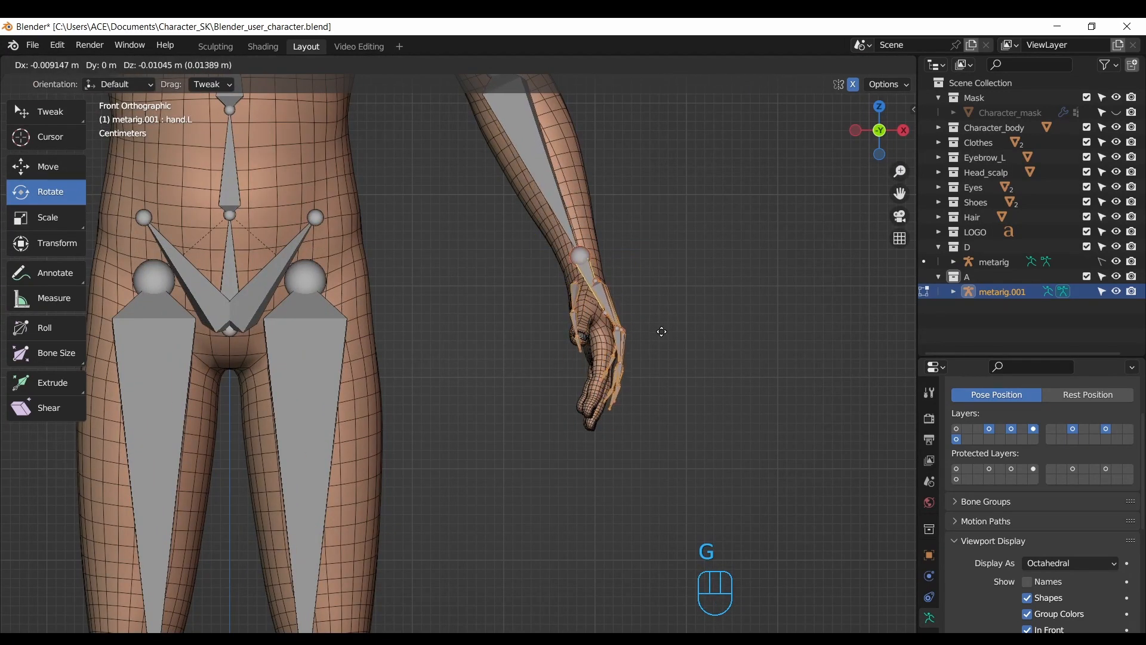
right_click(662, 331)
Step: Hide collection D and, in right orthographic view, move the left forearm and hand bones -0.035927 m along local Y
left_click_drag(881, 133, 783, 170)
left_click(873, 132)
left_click_drag(900, 171, 894, 321)
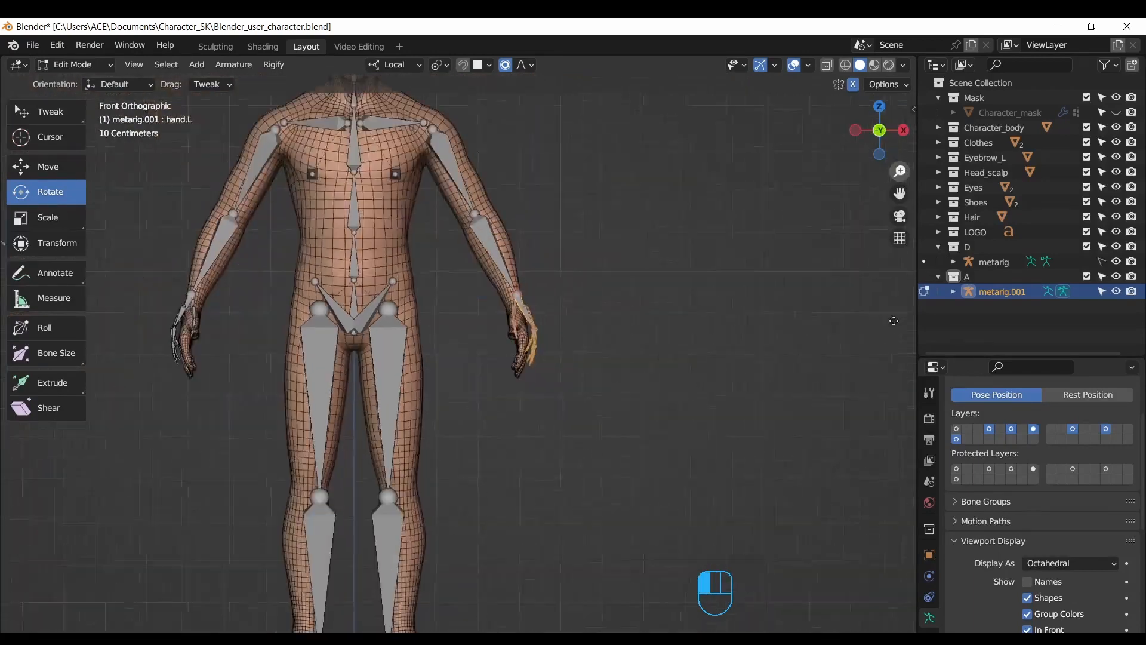
left_click_drag(881, 134, 648, 224)
left_click(884, 141)
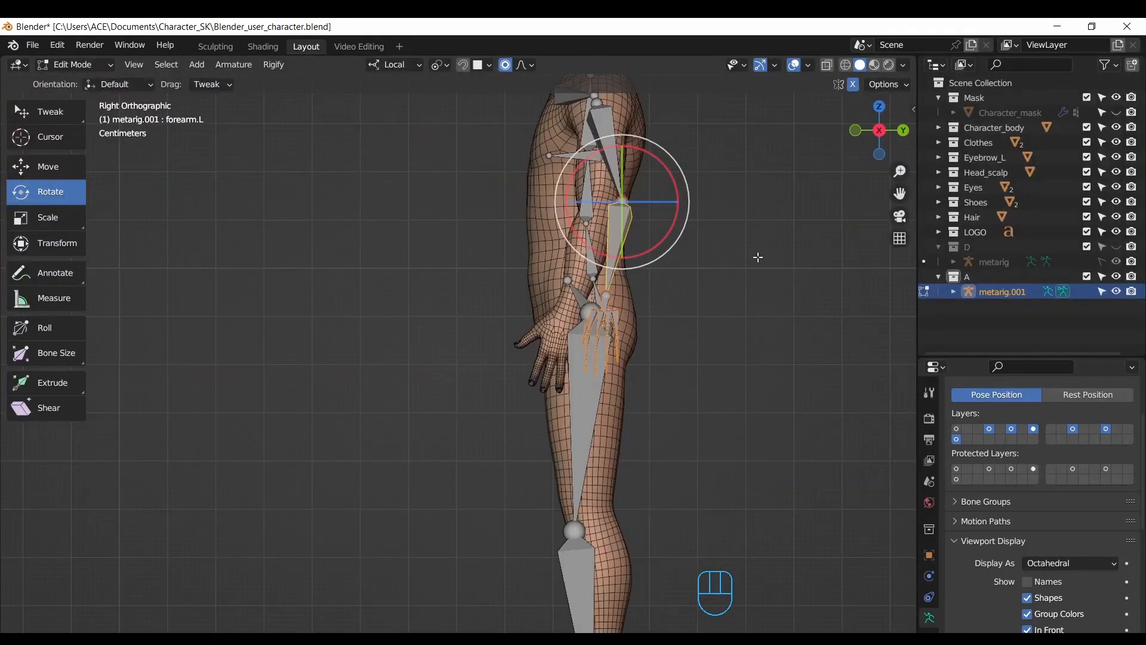
key("g")
left_click(622, 341)
Step: Rotate the left forearm and hand bones -10.2° about local X, and return to front view
key("r")
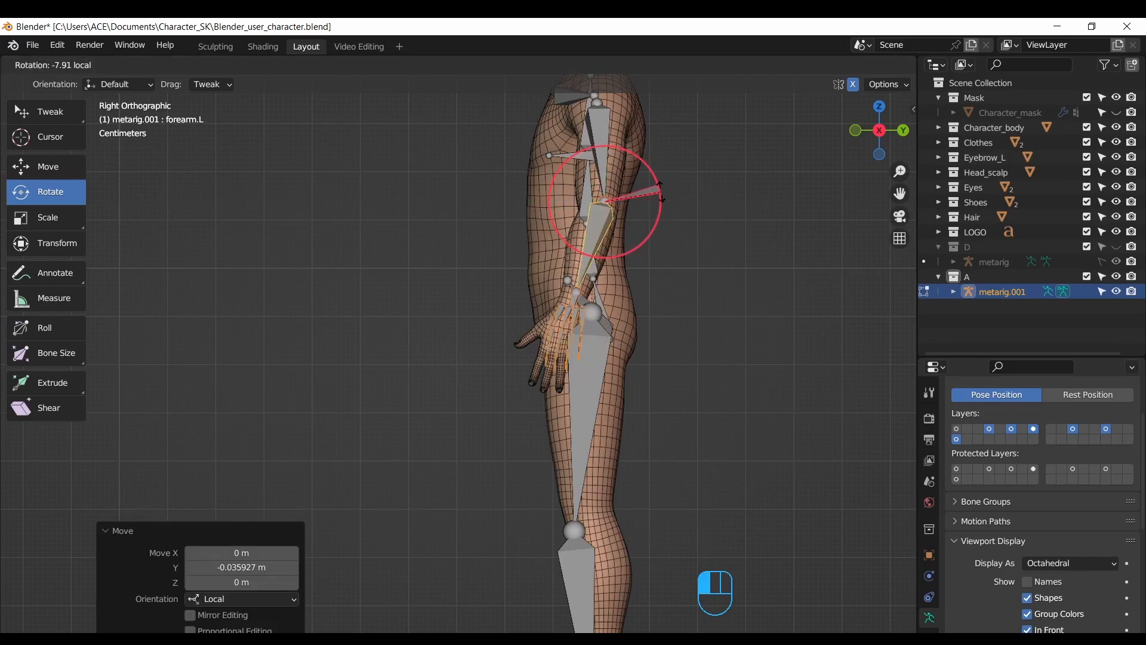
left_click_drag(661, 196, 661, 197)
left_click_drag(878, 138, 955, 150)
left_click(874, 134)
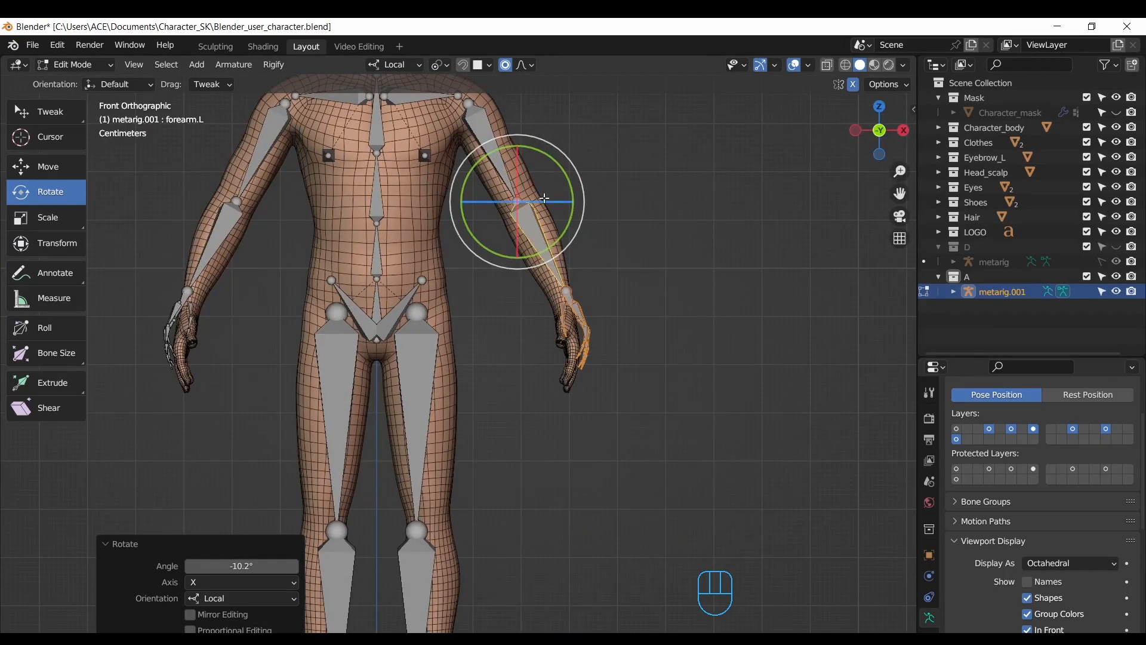
Step: Select the left arm chain with upper_arm.L active and rotate it 1.71° about local Y
left_click(494, 153)
left_click(551, 252, "ctrl")
left_click(493, 136, "shift")
middle_click_drag(501, 136, 556, 198, "shift")
left_click_drag(576, 148, 577, 150)
middle_click_drag(649, 230, 705, 326)
left_click_drag(899, 193, 870, 190)
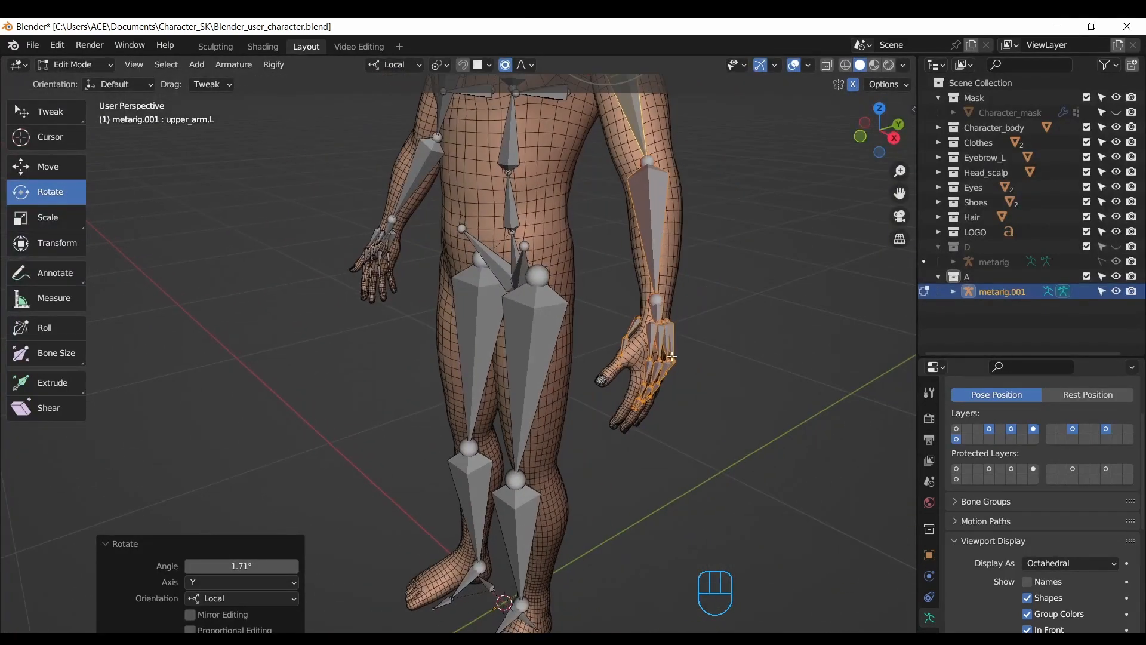
Step: In front view, select the left hand and finger bones with hand.L active and rotate them 4.76° about local Y
left_click_drag(679, 332, 698, 302)
right_click(697, 301)
left_click(860, 136)
left_click_drag(900, 193, 845, 191)
scroll(767, 258, "up", 3)
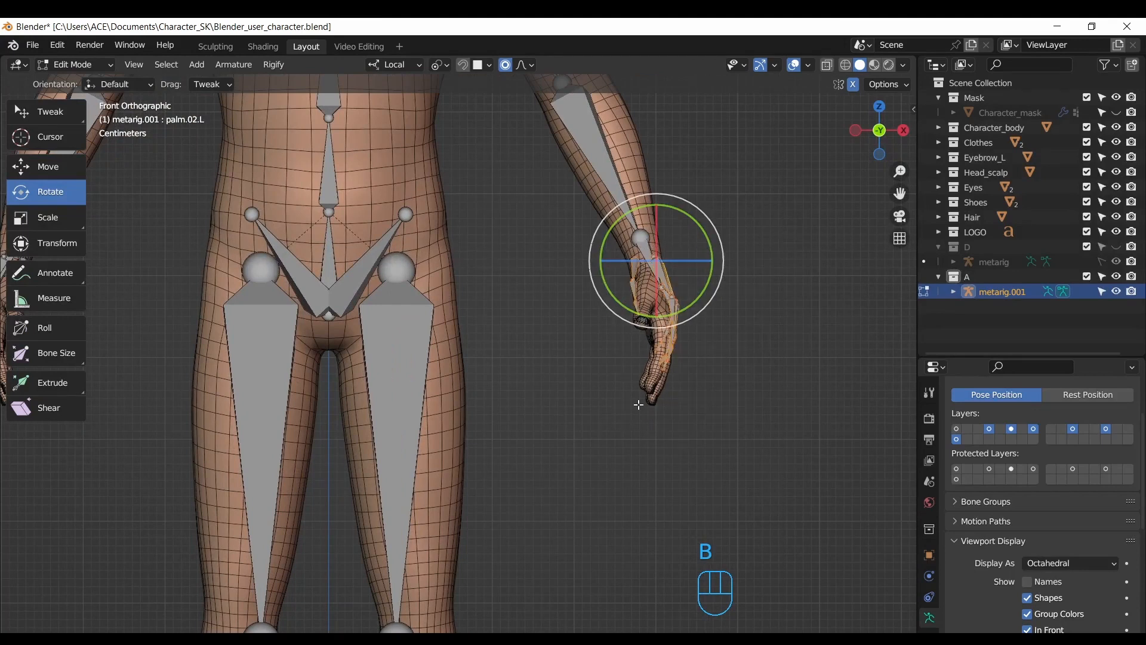
key("g")
right_click(735, 291)
left_click(647, 254, "shift")
scroll(658, 453, "up", 1)
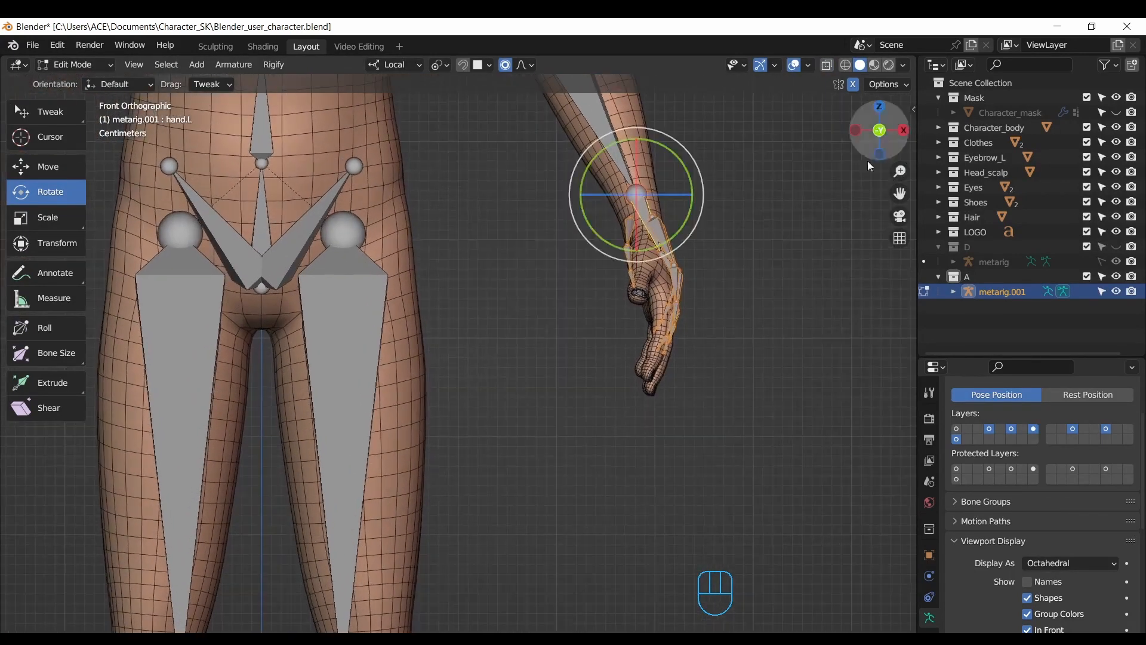
key("g")
left_click_drag(689, 176, 691, 177)
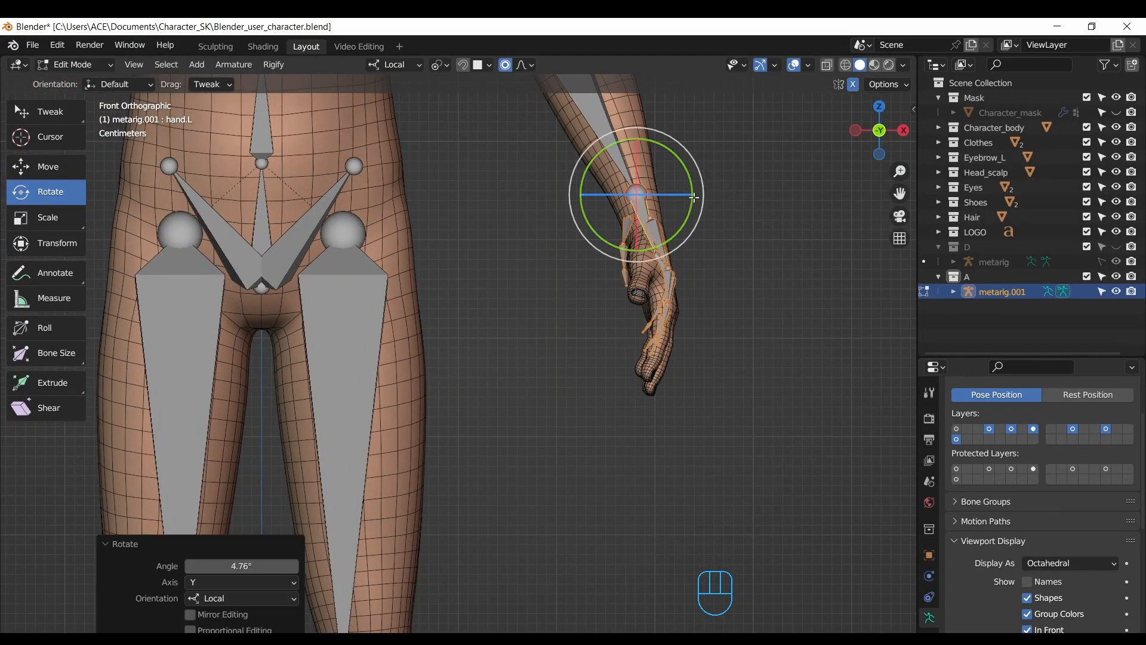
left_click(711, 262)
Step: Move the left hand and finger bones closer to the character's hand from angled views
middle_click_drag(711, 263, 790, 205)
key("g")
left_click(778, 215)
left_click_drag(894, 130, 819, 81)
key("g")
left_click(702, 191)
Step: In right view, move the left hand bones -0.006027 m in Y and 0.002344 m in Z, plus a further -0.004018 m in Z
left_click_drag(884, 133, 931, 124)
left_click(880, 130)
scroll(624, 320, "up", 3)
key("g")
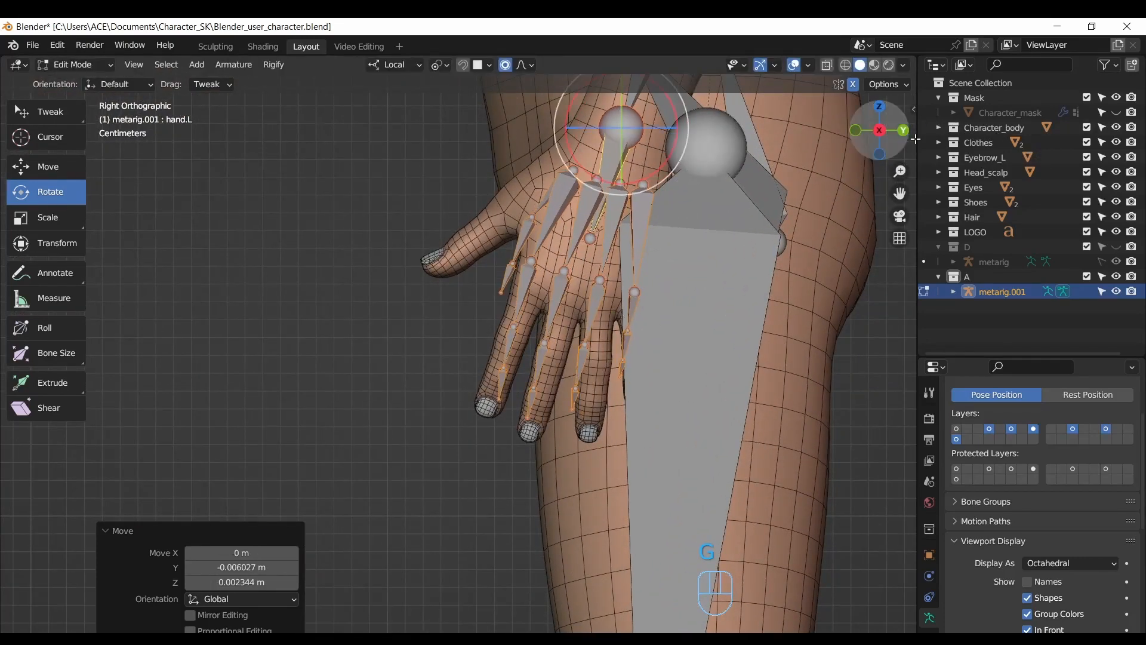
key("g")
left_click_drag(884, 133, 1010, 165)
left_click(878, 135)
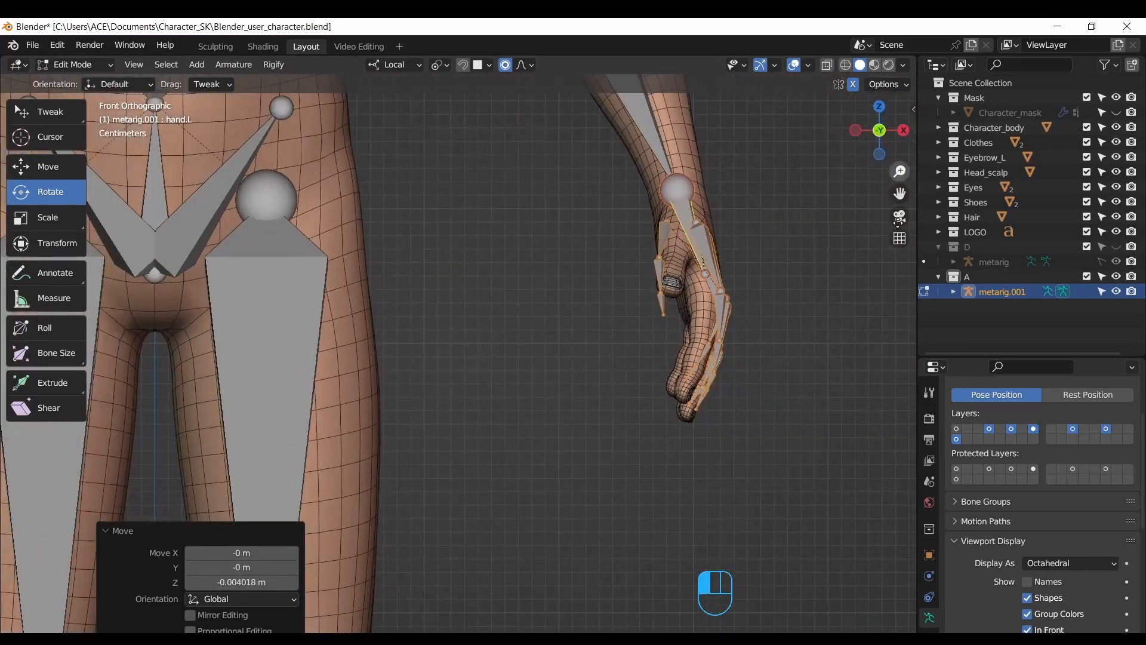
Step: Switch back to the Tweak tool and unhide collection D with the original metarig
scroll(477, 208, "down", 6)
middle_click_drag(420, 98, 541, 239, "shift")
key("w")
left_click_drag(900, 171, 889, 242)
left_click(1117, 246)
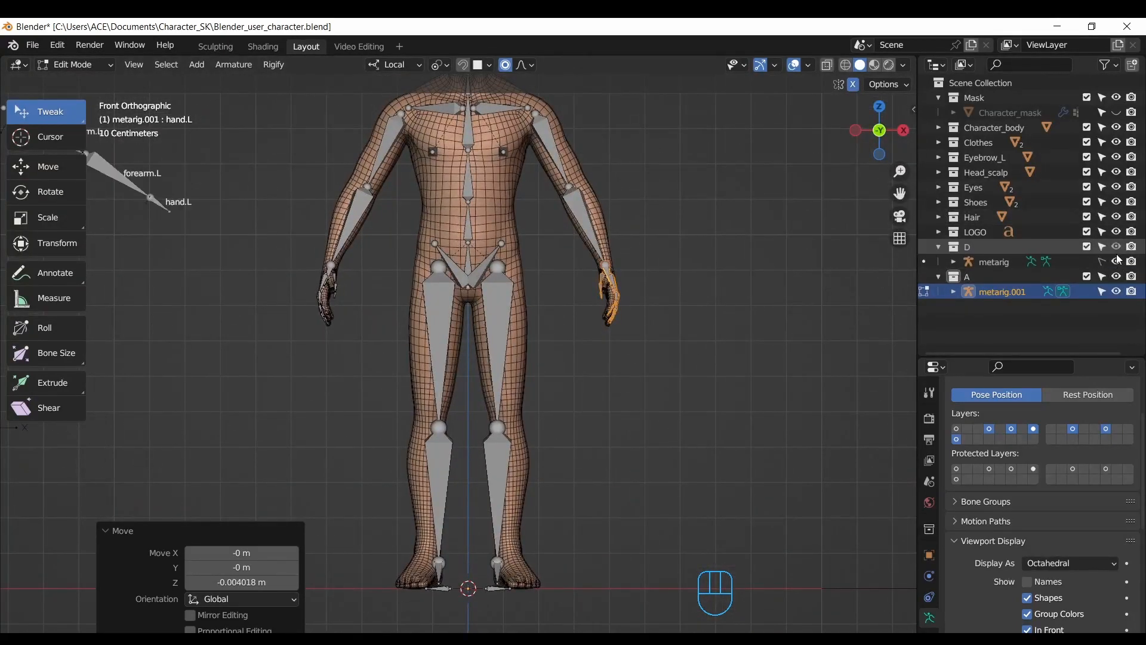
left_click_drag(899, 172, 899, 197)
left_click_drag(900, 194, 986, 192)
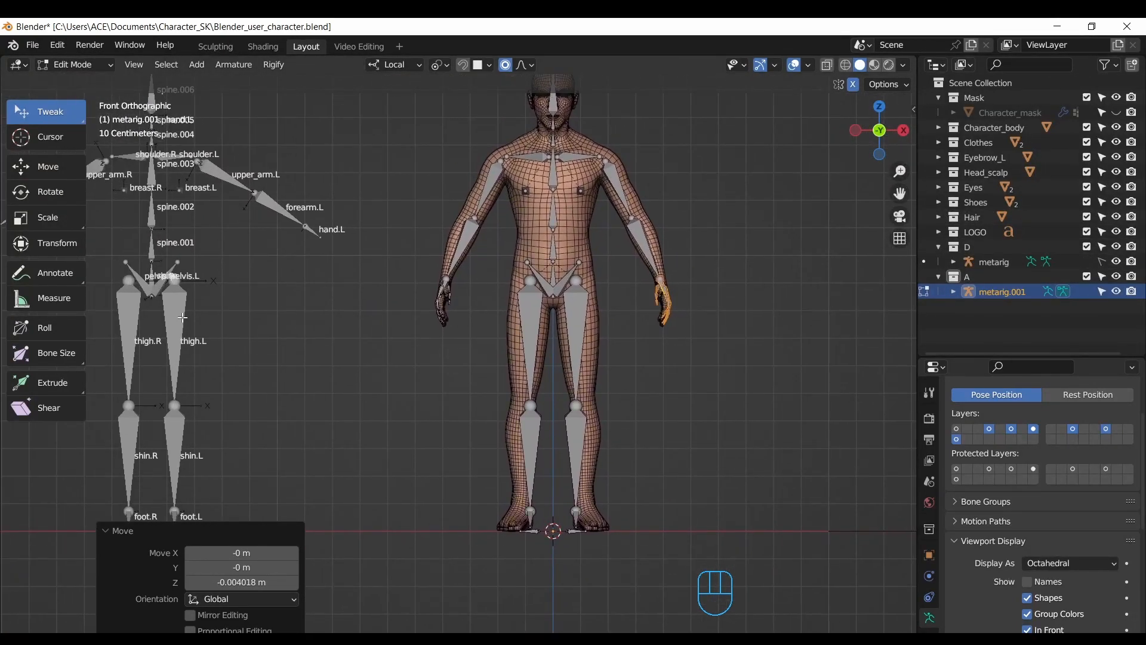
Step: In front view, select the pelvis, hip and lower spine joints of metarig.001 and move them -0.034741 m in local Z
scroll(664, 273, "up", 3)
left_click(479, 280, "shift")
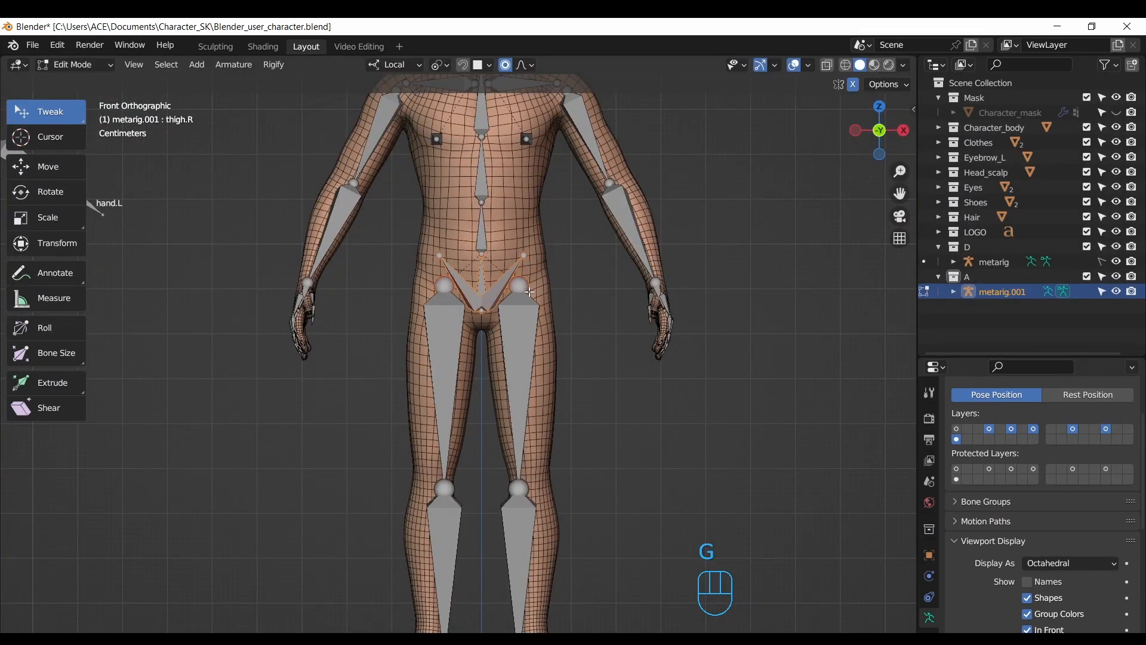
left_click_drag(900, 172, 898, 260)
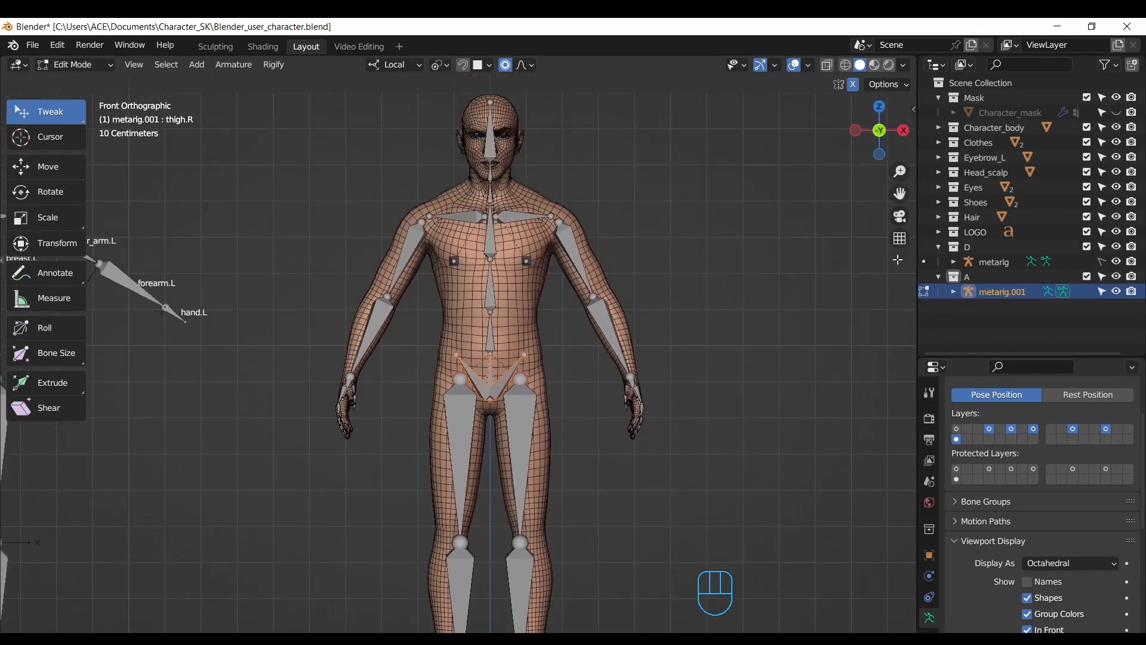
scroll(523, 212, "up", 3)
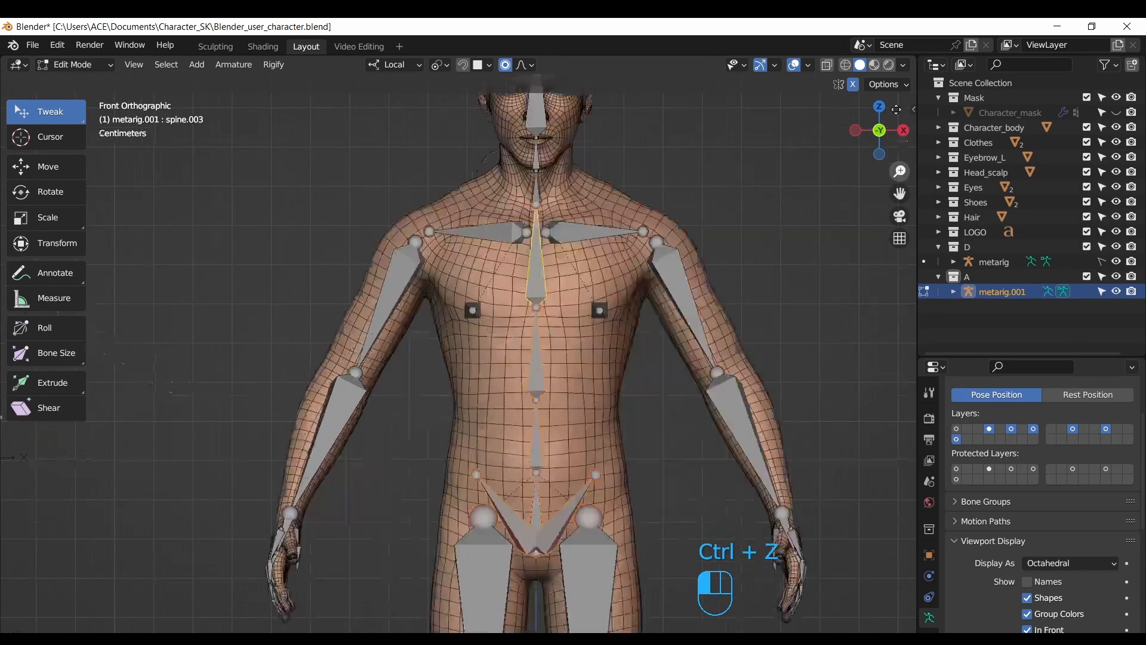
scroll(519, 274, "up", 3, "shift")
left_click_drag(899, 172, 894, 100)
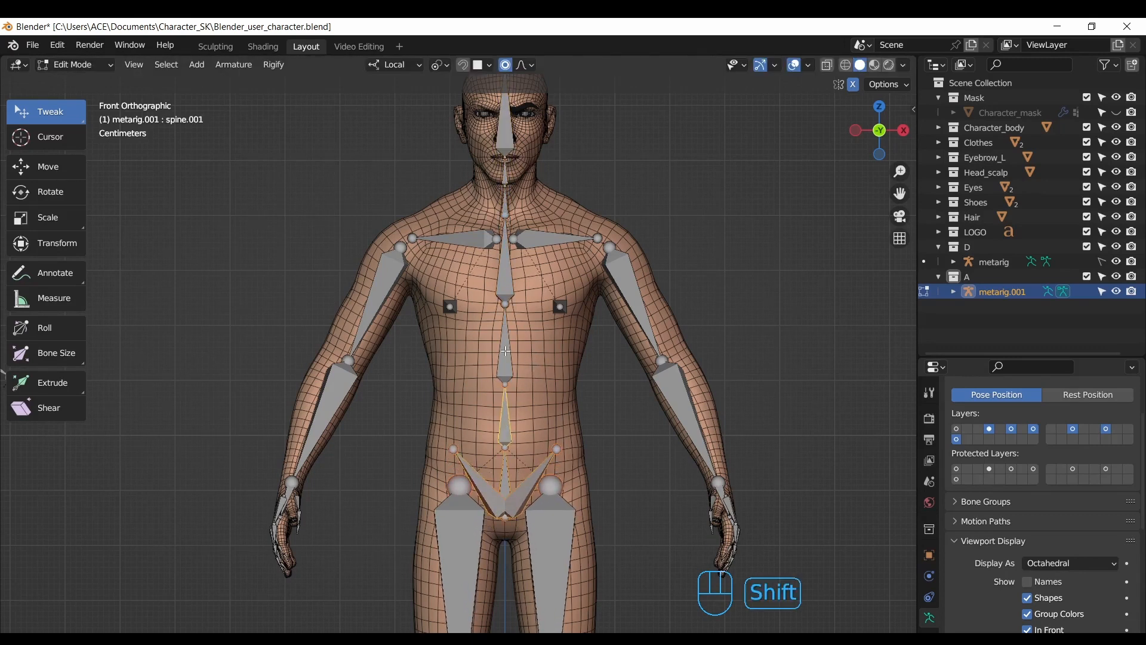
left_click(541, 420)
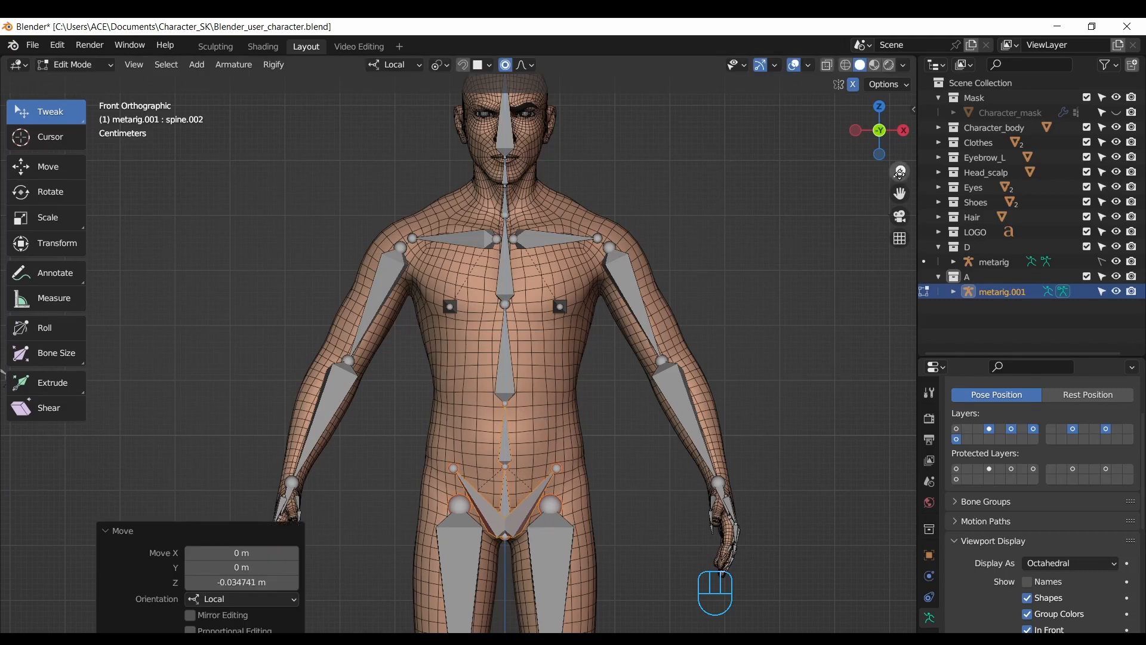
Step: Select the left thigh, shin and foot bones and move them 0.029592 m in local X toward the middle of the leg
left_click_drag(899, 173, 900, 185)
left_click_drag(900, 194, 896, 50)
left_click_drag(900, 172, 891, 94)
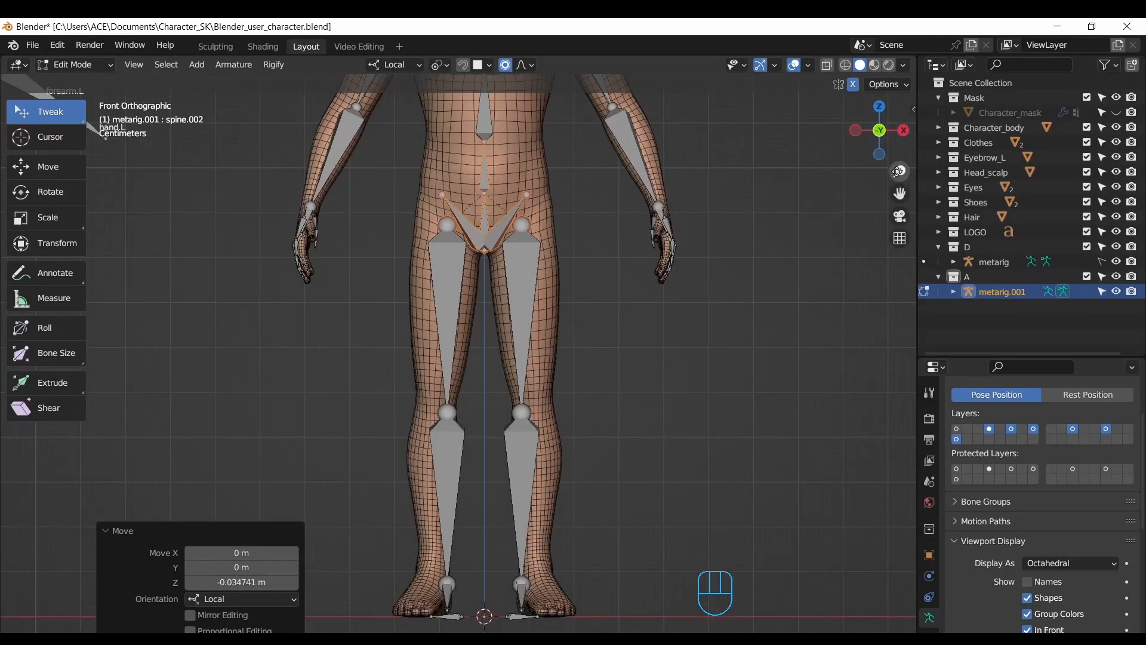
scroll(571, 250, "up", 1)
left_click(533, 247, "shift")
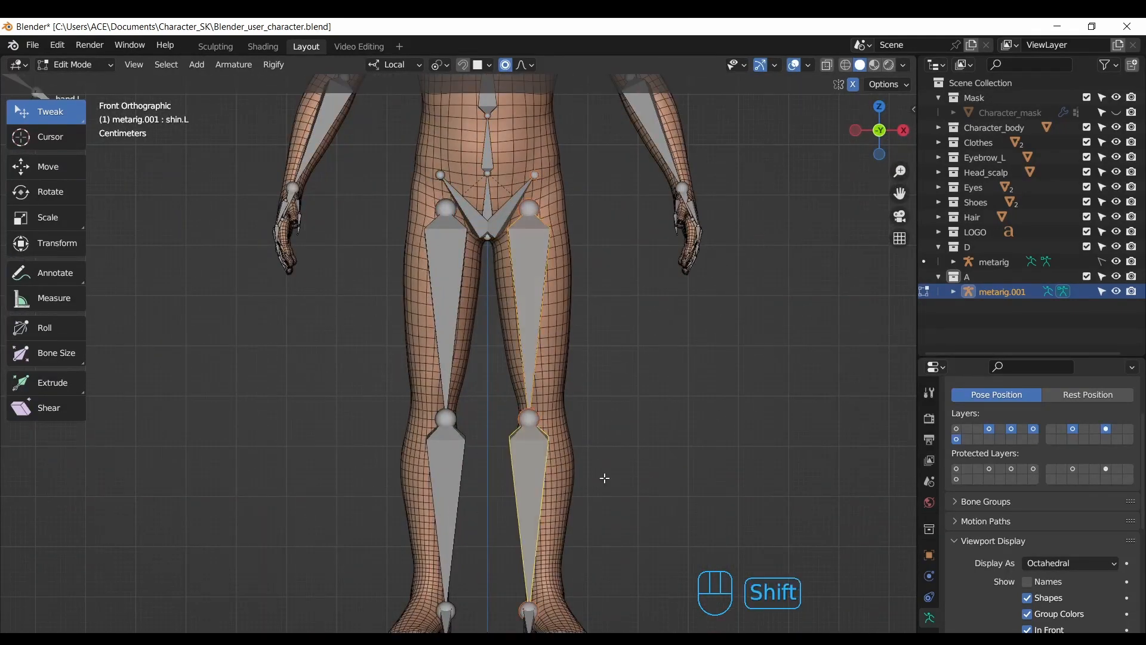
scroll(594, 496, "down", 1)
key("g")
left_click_drag(879, 131, 867, 152)
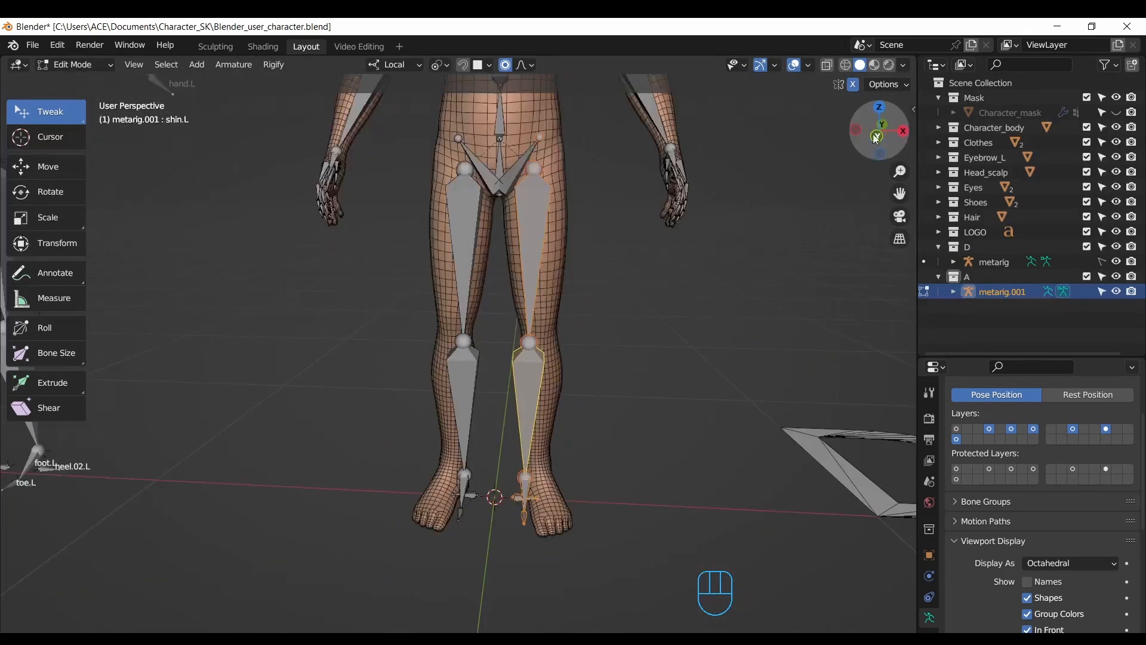
left_click(877, 136)
left_click(560, 415)
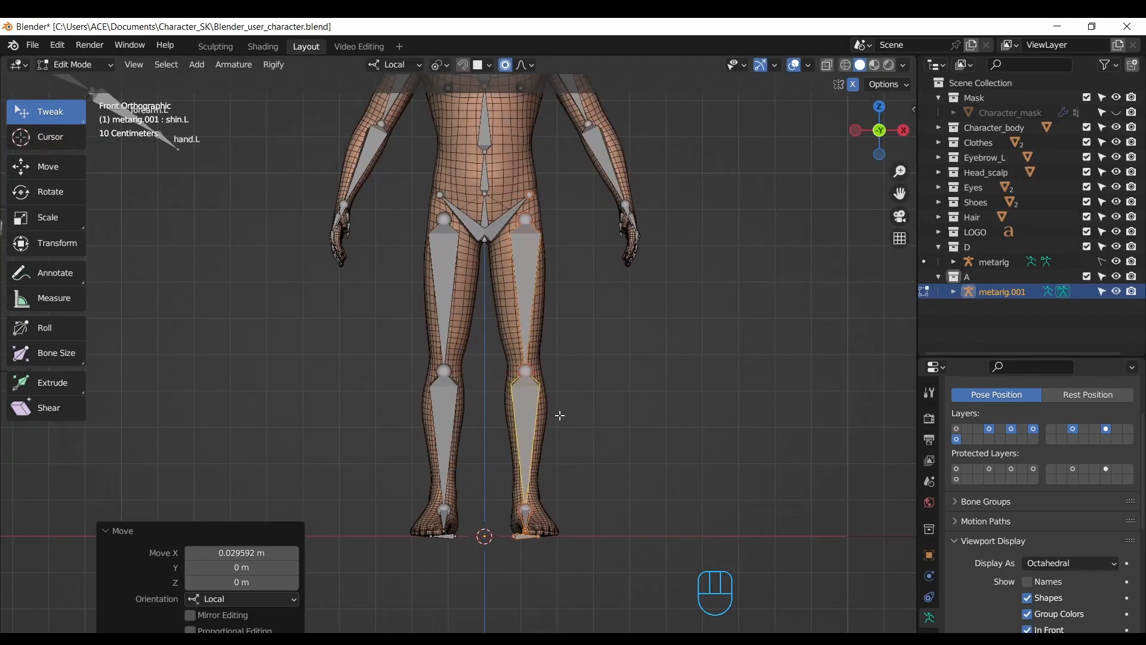
Step: Fine-tune the selected left leg bones by moving them a further -0.004932 m in local X
left_click_drag(900, 193, 908, 162)
left_click_drag(900, 171, 879, 142)
key("g")
left_click_drag(900, 193, 905, 253)
left_click_drag(887, 145, 980, 152)
left_click(891, 130)
left_click_drag(900, 194, 1033, 265)
left_click(858, 132)
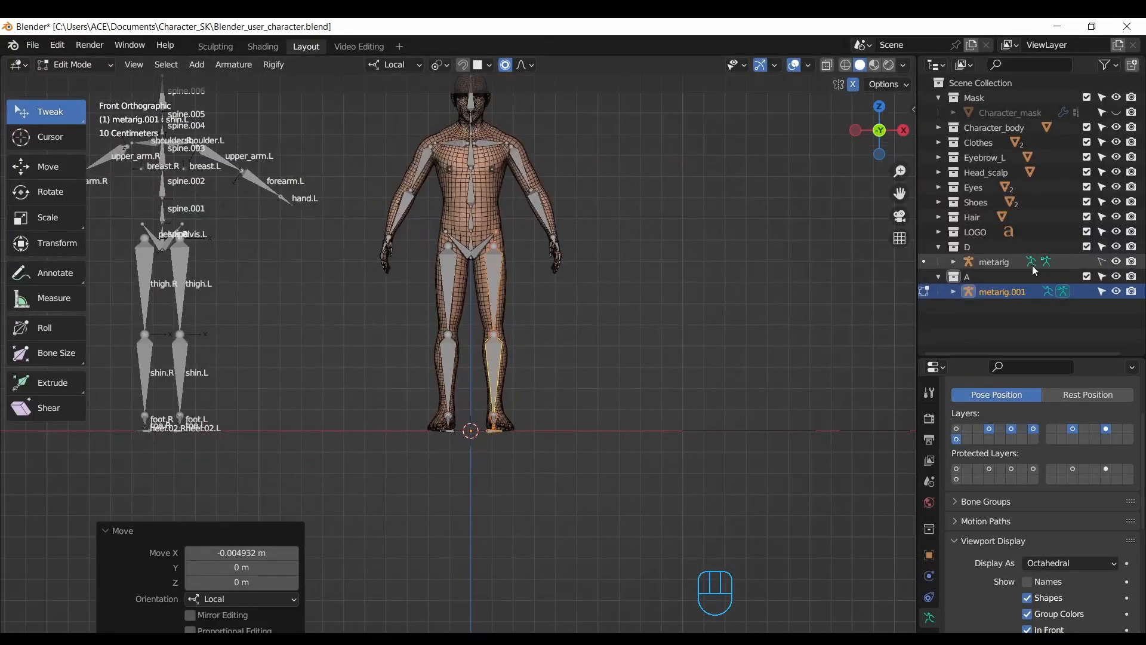
Step: Hide the original metarig in collection D and hide the right leg bones of metarig.001
left_click(1117, 261)
left_click_drag(900, 172, 901, 150)
left_click_drag(900, 193, 926, 198)
left_click(471, 269)
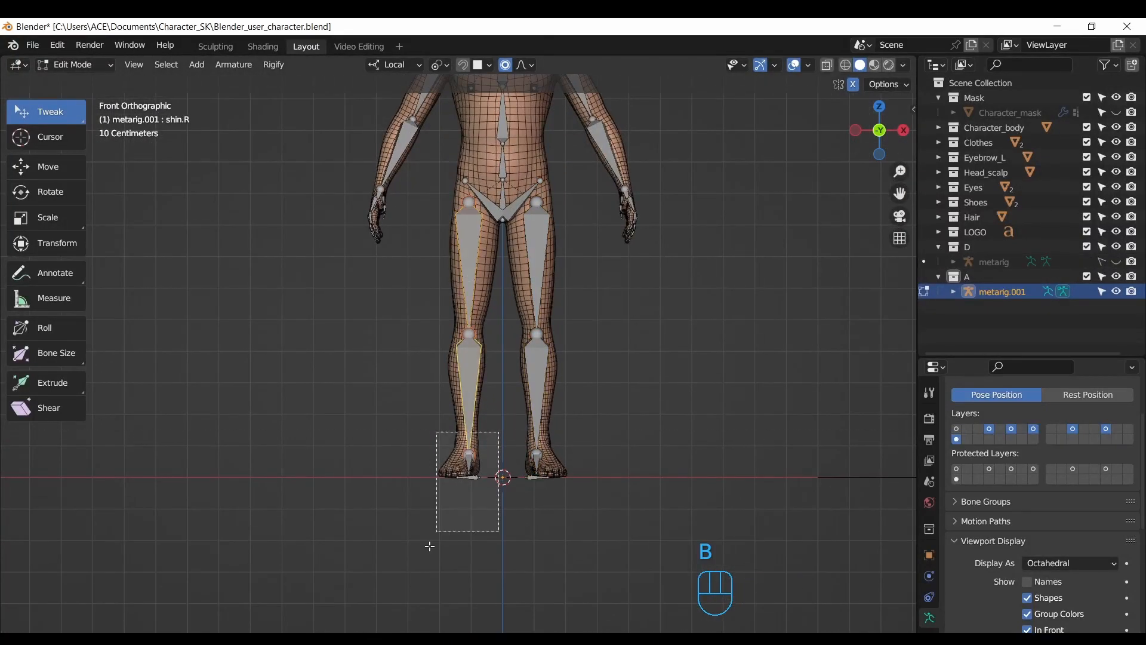
left_click_drag(429, 546, 429, 548)
key("g")
right_click(421, 377)
Step: In right view, raise the left knee joint 0.048425 m in local Z, plus a further 0.004579 m
left_click(903, 131)
scroll(539, 368, "up", 3)
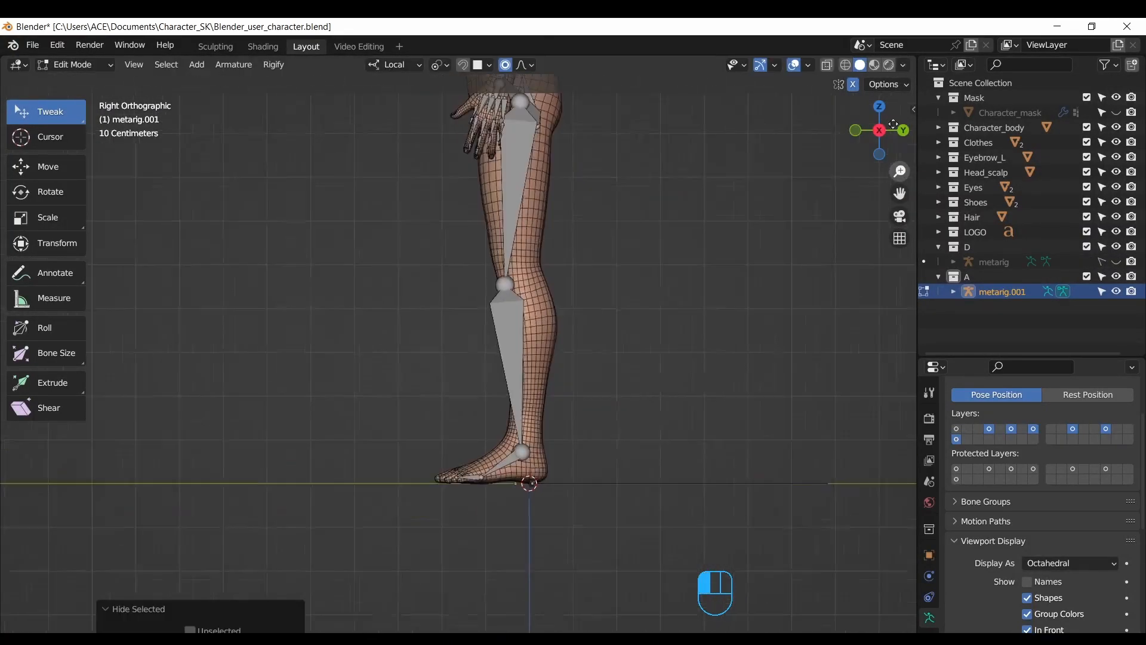
scroll(540, 325, "down", 1)
left_click(537, 352)
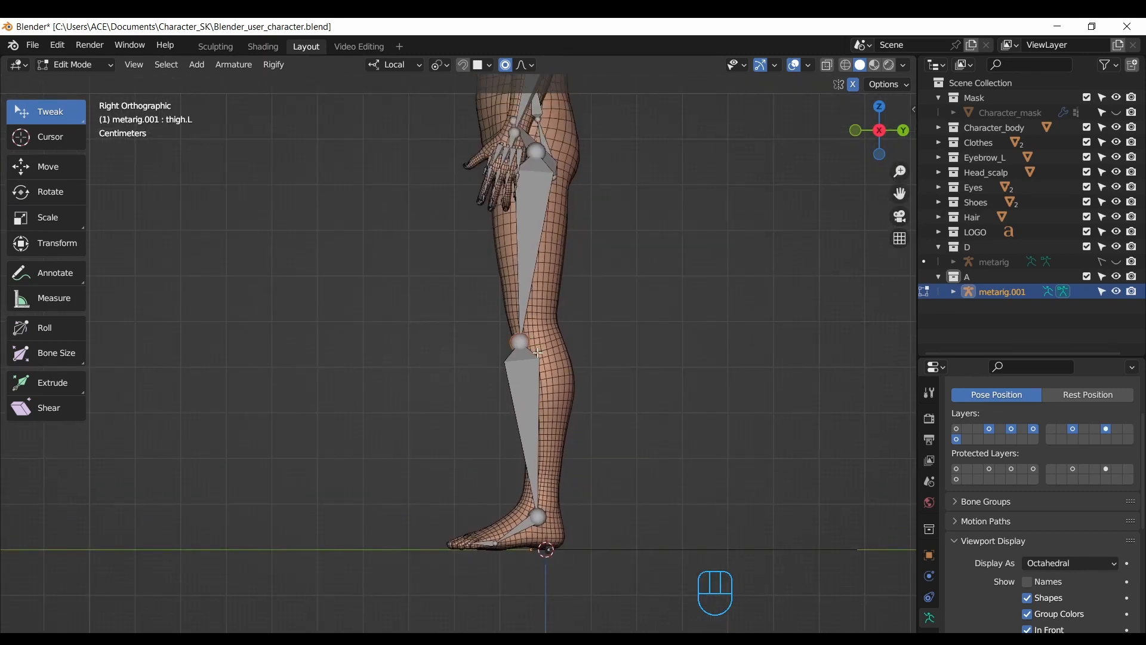
left_click(550, 319)
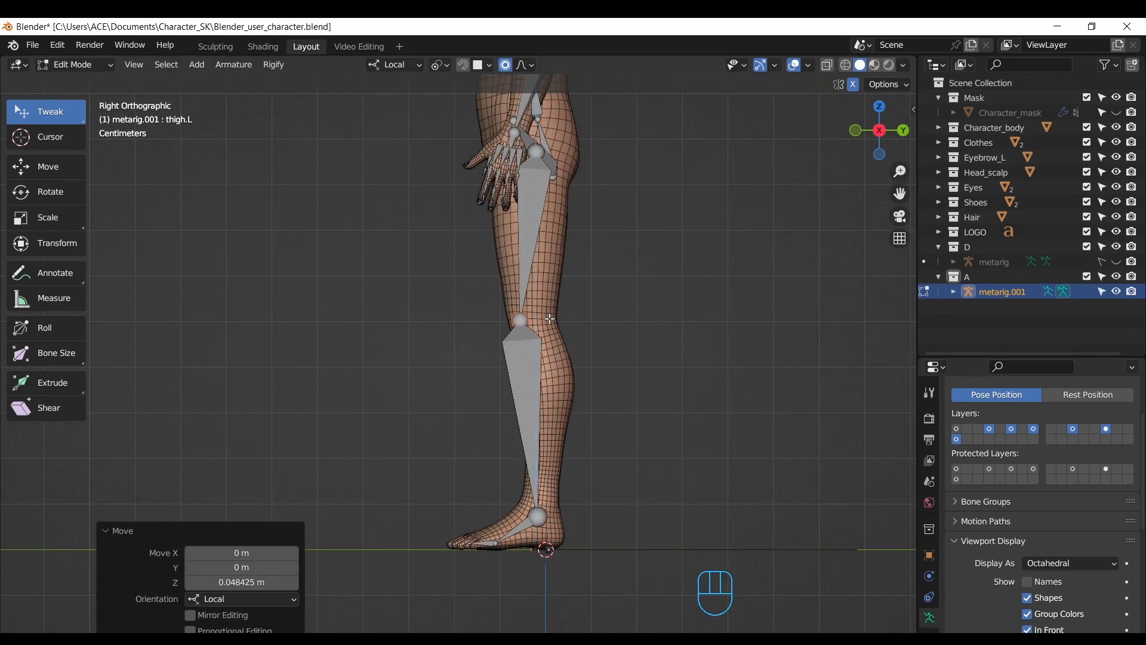
scroll(537, 328, "up", 4)
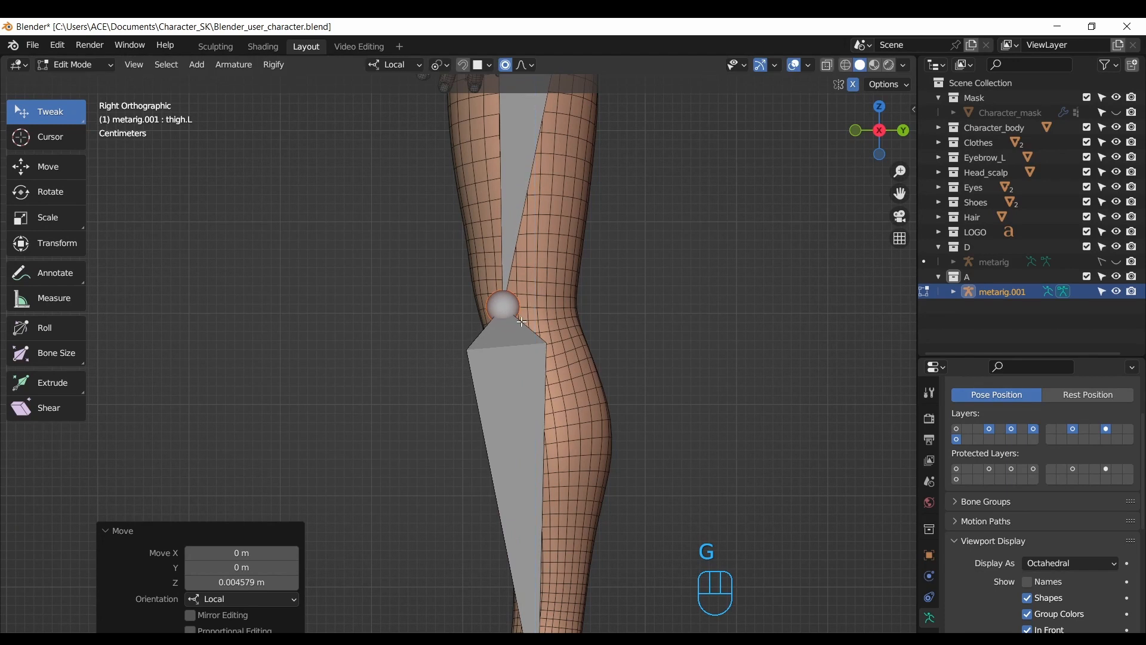
Step: Try to raise the left ankle, toe and heel joints about 0.034 m in right view
left_click_drag(903, 173, 901, 219)
left_click_drag(900, 196, 900, 123)
left_click(488, 539)
left_click(499, 588, "shift")
key("g")
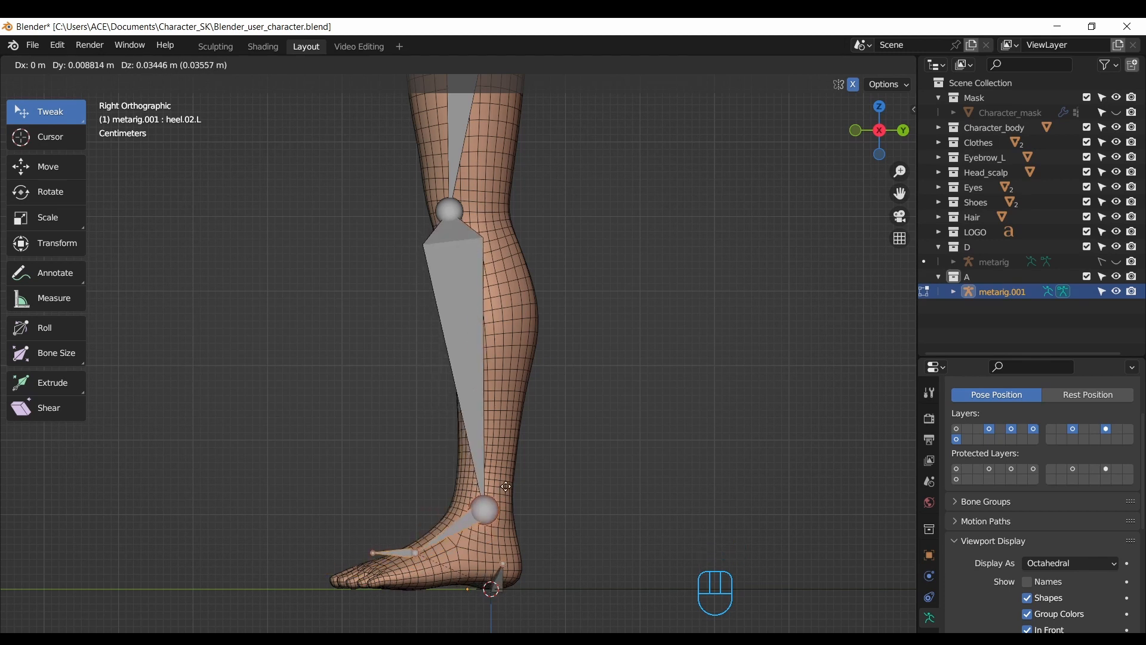
left_click(506, 487)
Step: Try to move the left knee joint 0.019139 m in local Y and adjust it further along Y
left_click(453, 217)
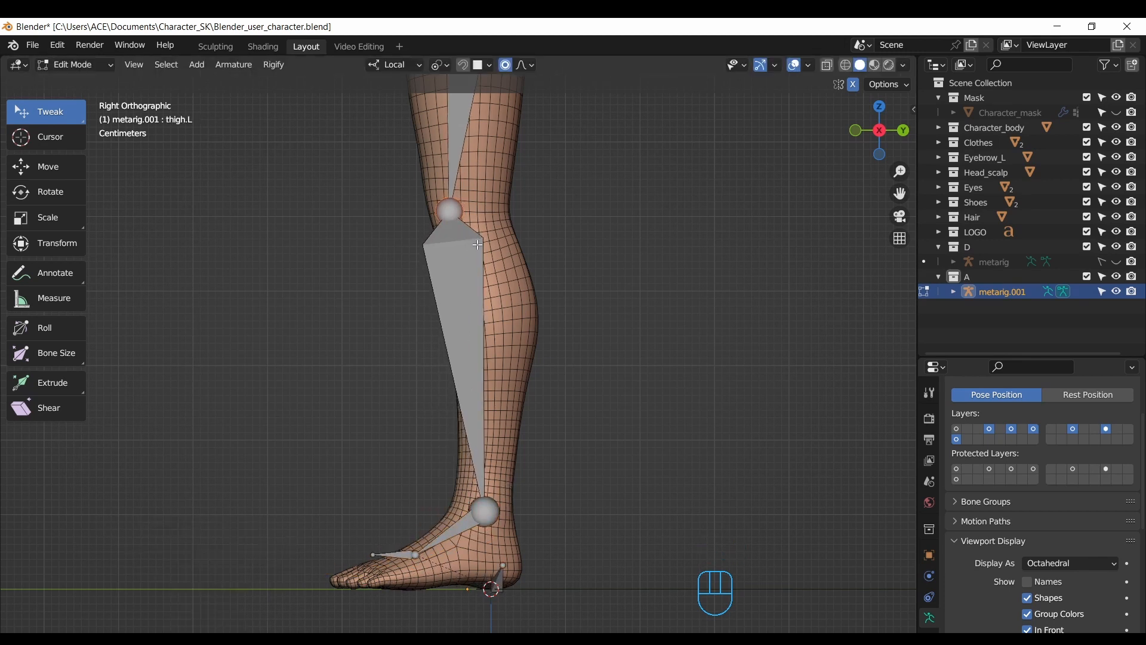
middle_click_drag(491, 246, 567, 248)
key("g")
key("y")
left_click(599, 249)
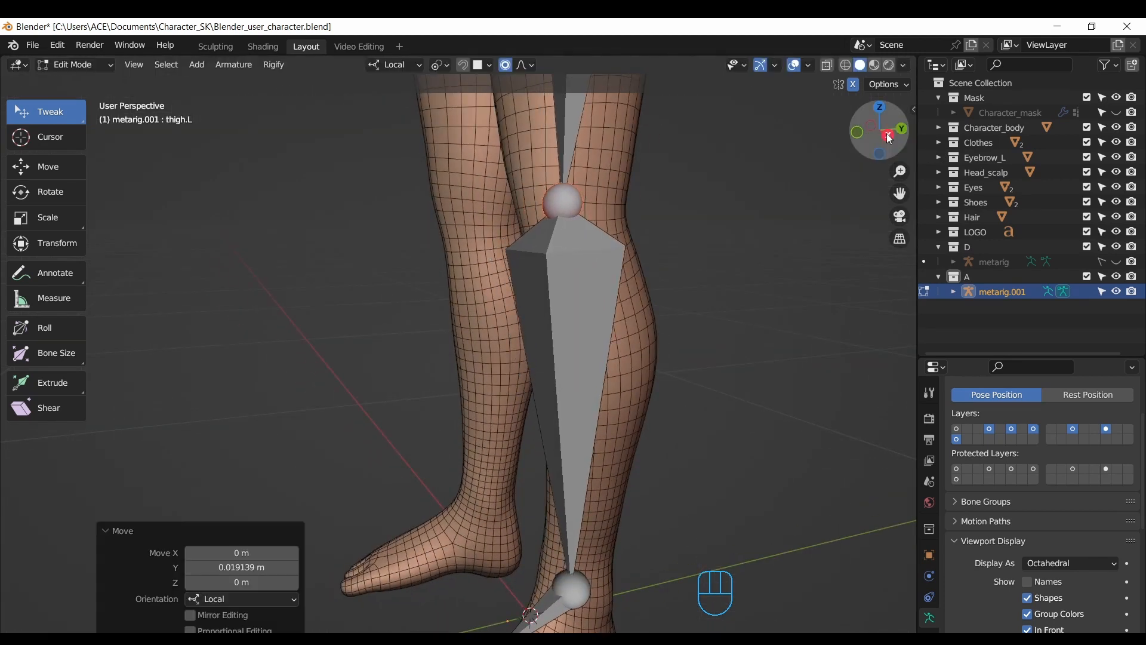
left_click(880, 130)
left_click_drag(900, 172, 878, 272)
key("g")
key("y")
left_click_drag(900, 193, 913, 104)
left_click_drag(900, 172, 898, 114)
left_click(532, 431)
left_click_drag(900, 194, 791, 131)
Step: Undo the last five edits to the left knee and foot bones
key("ctrl+z")
key("ctrl+z")
key("ctrl+z")
key("ctrl+z")
key("ctrl+z")
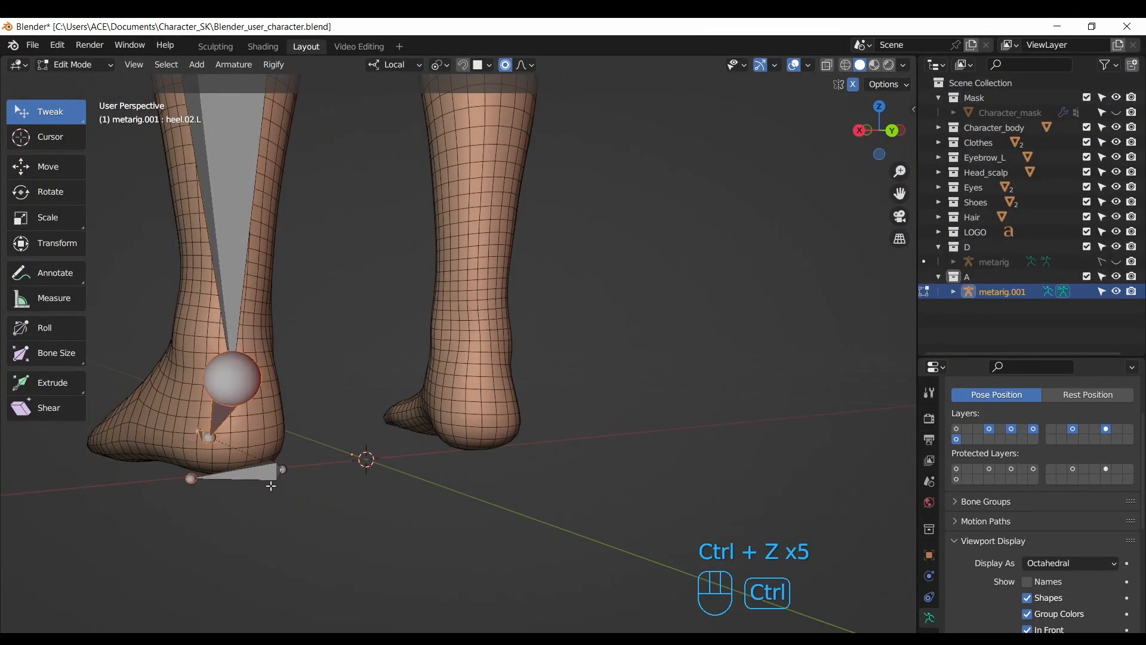
Step: In right view, move the left ankle joint 0.006354 m in Y and 0.027232 m in Z
left_click_drag(900, 171, 913, 266)
left_click_drag(879, 131, 1069, 132)
left_click(899, 131)
left_click_drag(901, 191, 884, 112)
left_click_drag(900, 171, 898, 108)
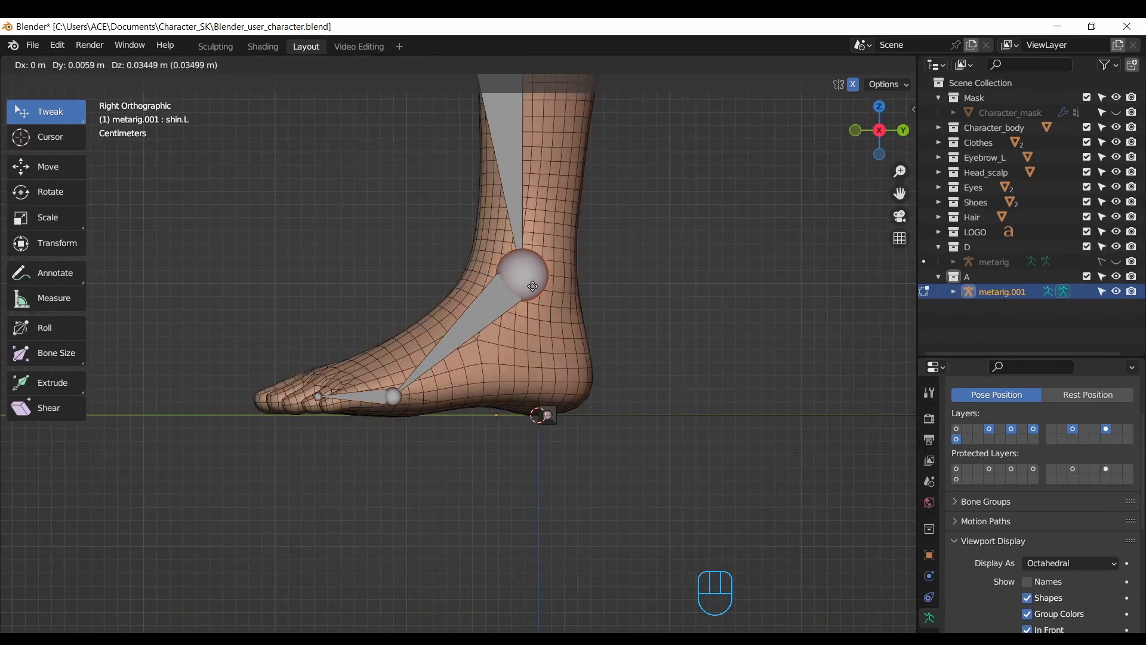
left_click(508, 293)
right_click(534, 280)
left_click_drag(900, 171, 900, 235)
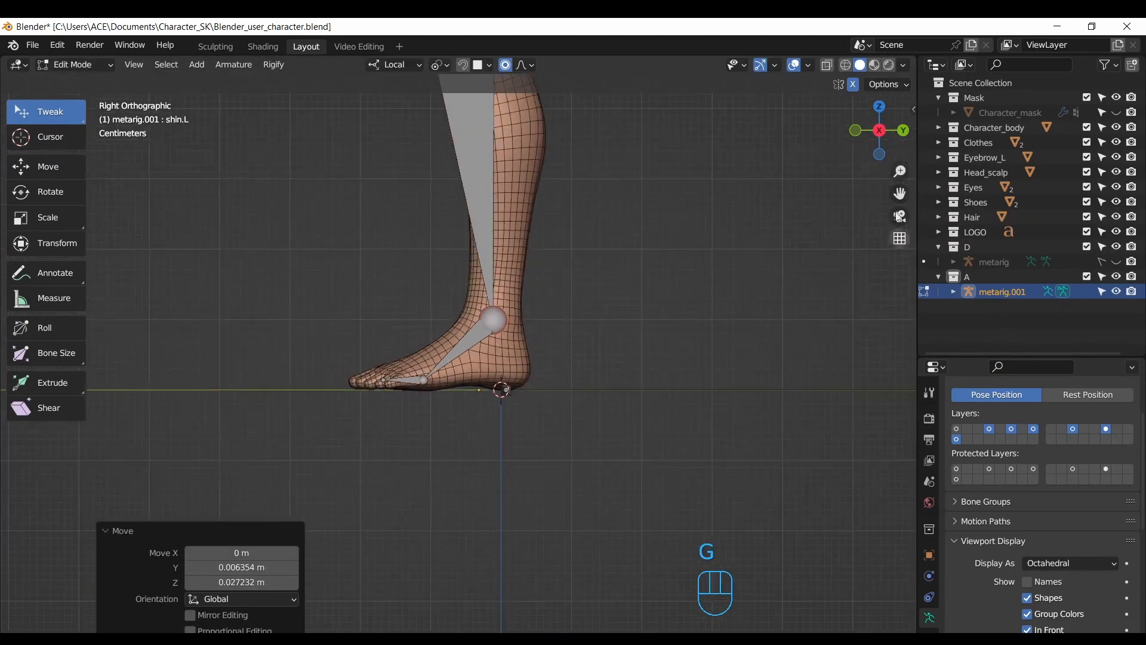
Step: Select the left ankle and toe joints and move them 0.007579 m in local X
left_click_drag(900, 193, 874, 77)
left_click_drag(900, 171, 843, 174)
left_click(605, 353)
left_click(553, 452, "shift")
left_click(50, 192)
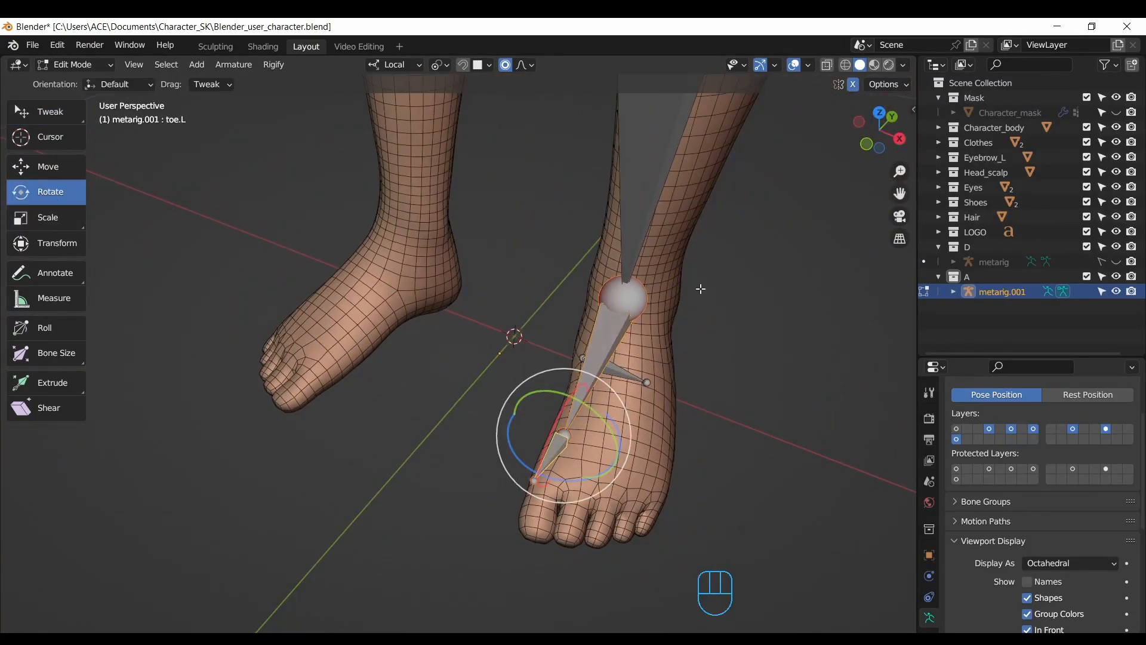
left_click(866, 143)
key("g")
key("x")
left_click(672, 286)
Step: Move the left toe bone 0.033863 m in local X toward the middle of the foot
left_click_drag(880, 131, 835, 209)
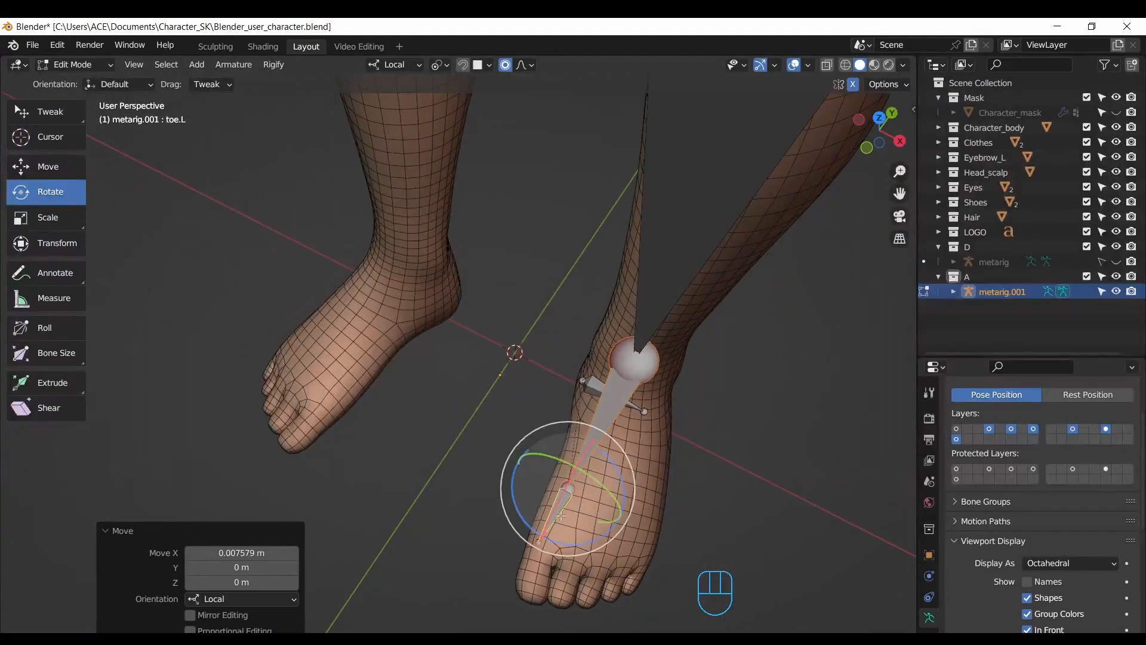
key("g")
key("x")
left_click(632, 511)
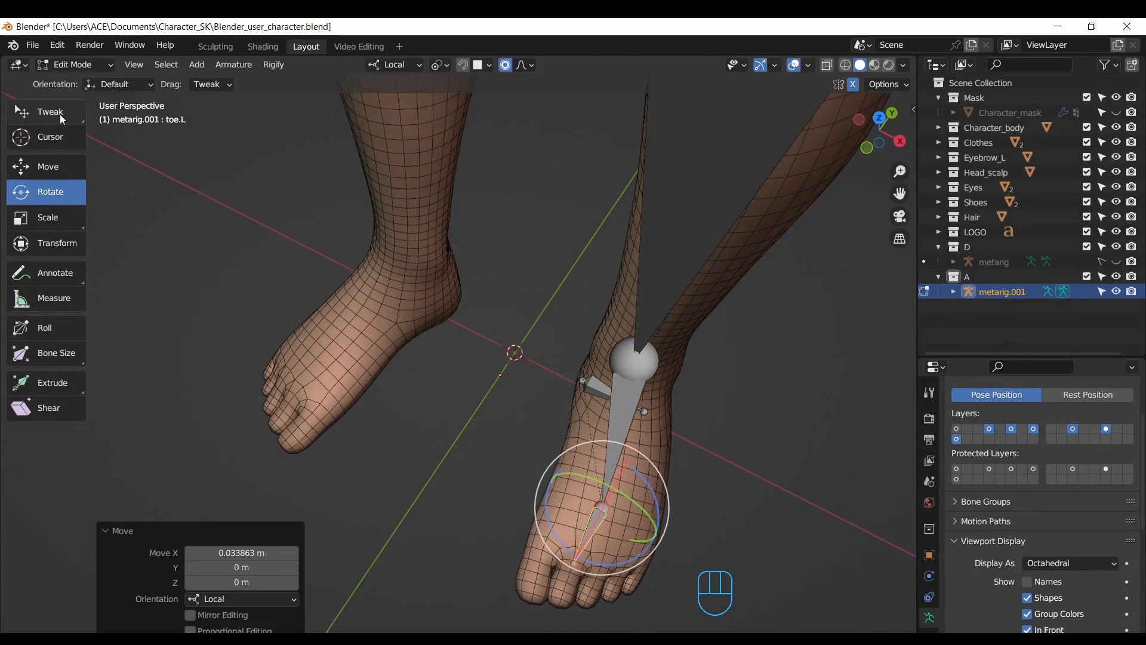
Step: Switch to the Tweak tool and move the tip of the left toe bone about 0.008 m along local X
left_click(59, 115)
left_click_drag(573, 562, 589, 556)
key("ctrl+z")
left_click_drag(900, 193, 864, 17)
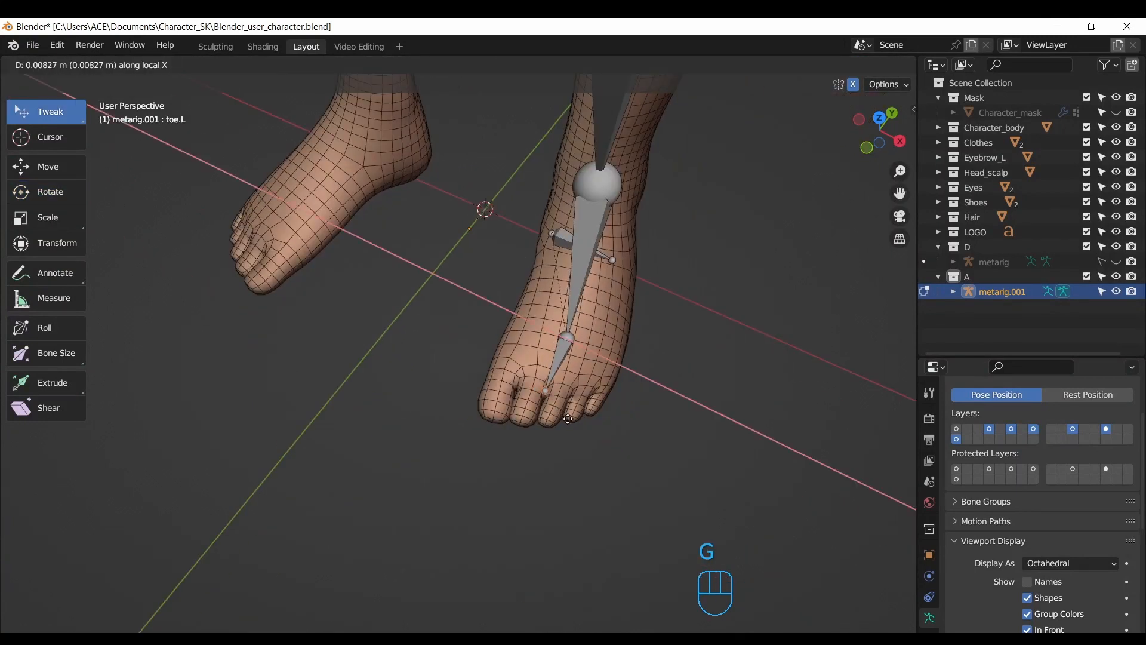
left_click(568, 419)
Step: Select the heel.02.L bone and adjust its position under the left heel in right view
left_click_drag(880, 131, 806, 72)
left_click(510, 351)
left_click(883, 140)
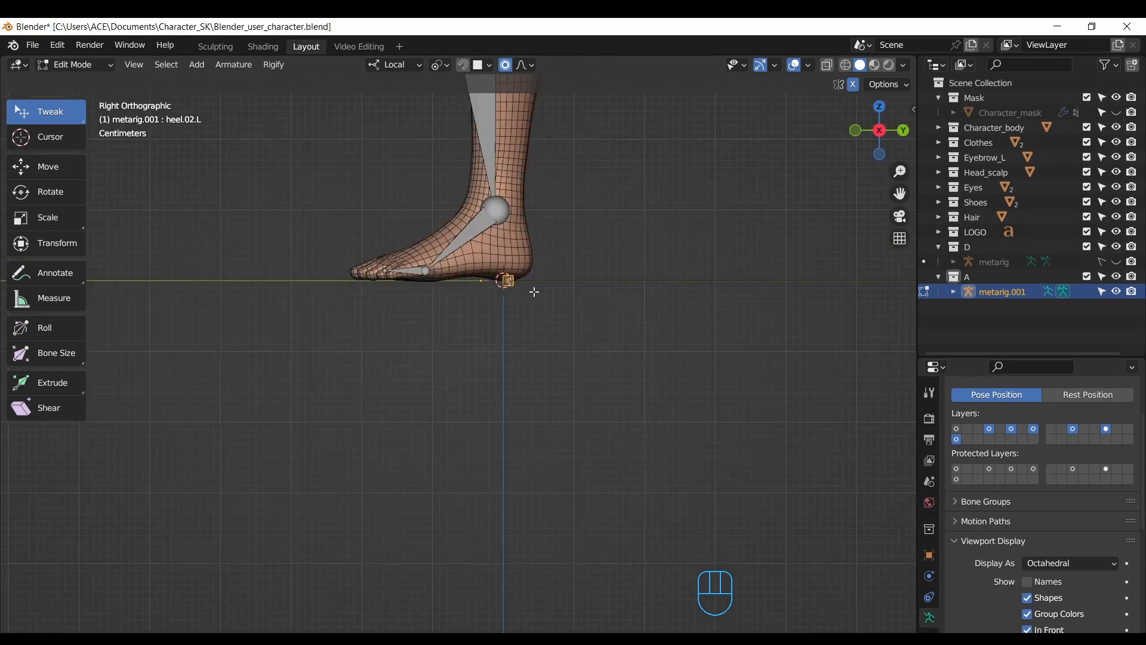
left_click(563, 289)
Step: Show the original metarig in collection D and reveal the hidden right leg bones
left_click_drag(900, 171, 894, 248)
left_click(1117, 261)
left_click_drag(900, 194, 1060, 283)
key("alt+h")
Step: Examine the fit of the leg and foot bones against the character's body from several angles
left_click_drag(879, 131, 1078, 56)
left_click(883, 142)
left_click(876, 138)
left_click_drag(900, 172, 889, 57)
left_click(881, 130)
left_click_drag(878, 155, 876, 212)
left_click_drag(899, 171, 889, 257)
left_click_drag(878, 135, 956, 164)
left_click(870, 142)
Step: In front view, move the joint between spine.002 and spine.003 -0.009566 m in Z
left_click_drag(900, 193, 893, 295)
left_click_drag(875, 143, 822, 176)
left_click(868, 136)
left_click_drag(899, 171, 884, 111)
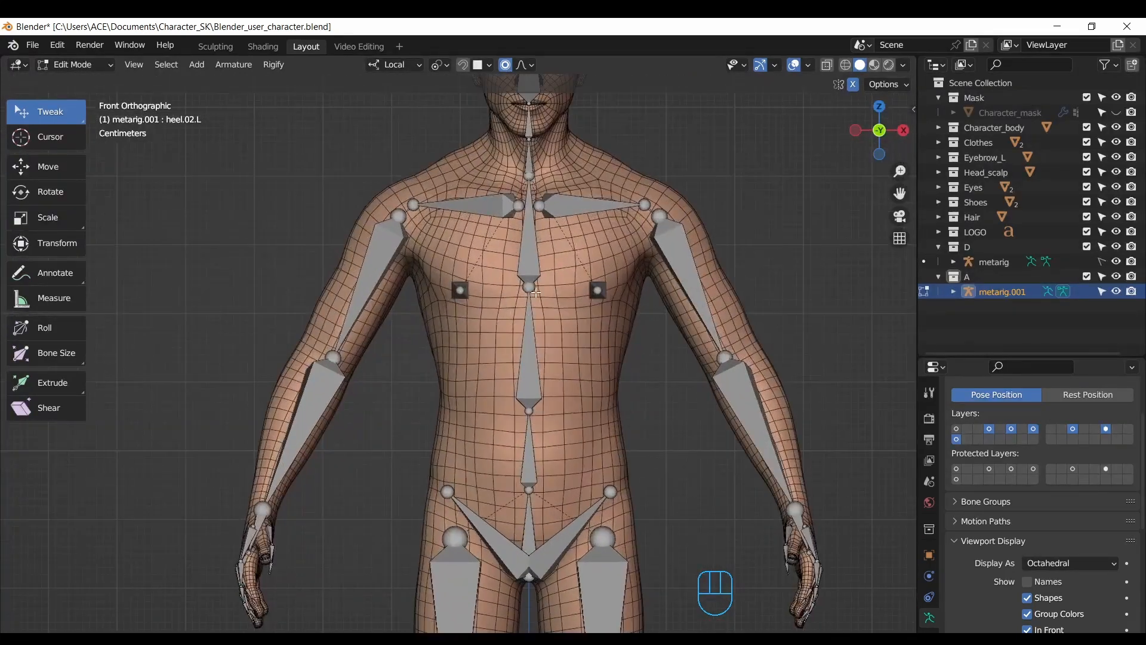
left_click(540, 338)
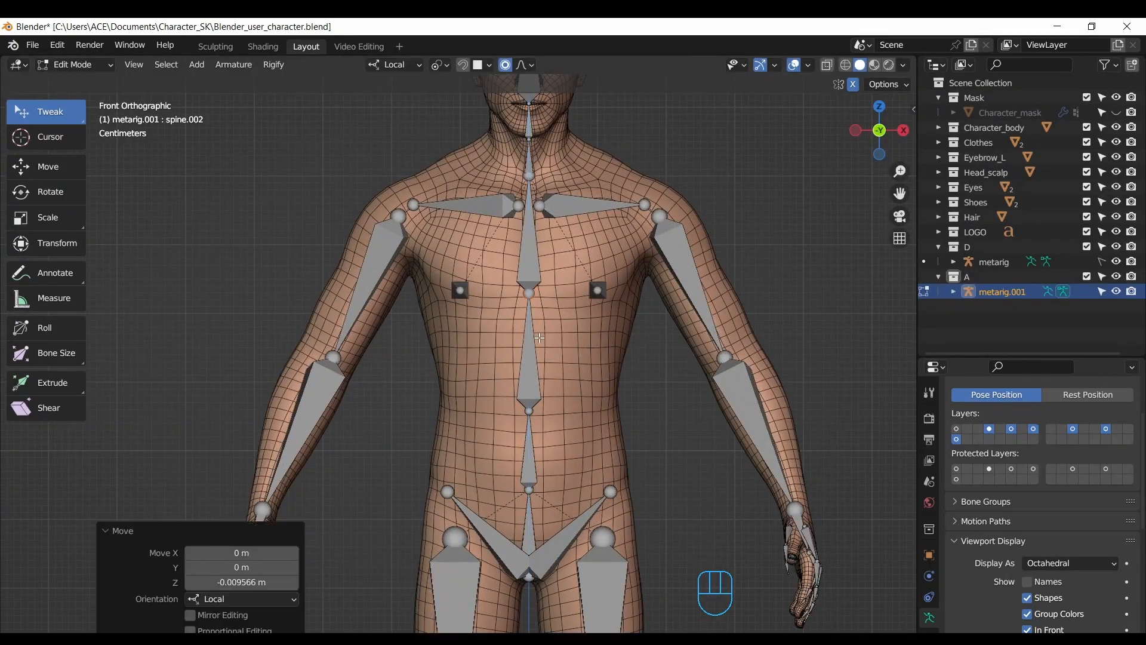
left_click(538, 344)
Step: Adjust the torso spine joints along the Y and Z axes to follow the character's body
left_click_drag(900, 194, 897, 317)
left_click_drag(866, 141, 884, 110)
left_click(530, 462)
key("g")
key("y")
left_click(880, 170)
left_click(877, 132)
left_click_drag(900, 193, 895, 140)
key("g")
left_click_drag(900, 171, 889, 272)
key("z")
left_click(613, 363)
Step: Hide the original metarig in collection D again
left_click(898, 127)
left_click_drag(865, 143, 949, 144)
left_click_drag(900, 194, 1021, 198)
left_click(1118, 262)
Step: In right view, adjust the tip of the spine.006 head bone near the top of the skull
left_click(892, 129)
left_click(856, 130)
left_click_drag(900, 194, 900, 224)
left_click_drag(899, 172, 895, 134)
left_click(582, 123)
key("g")
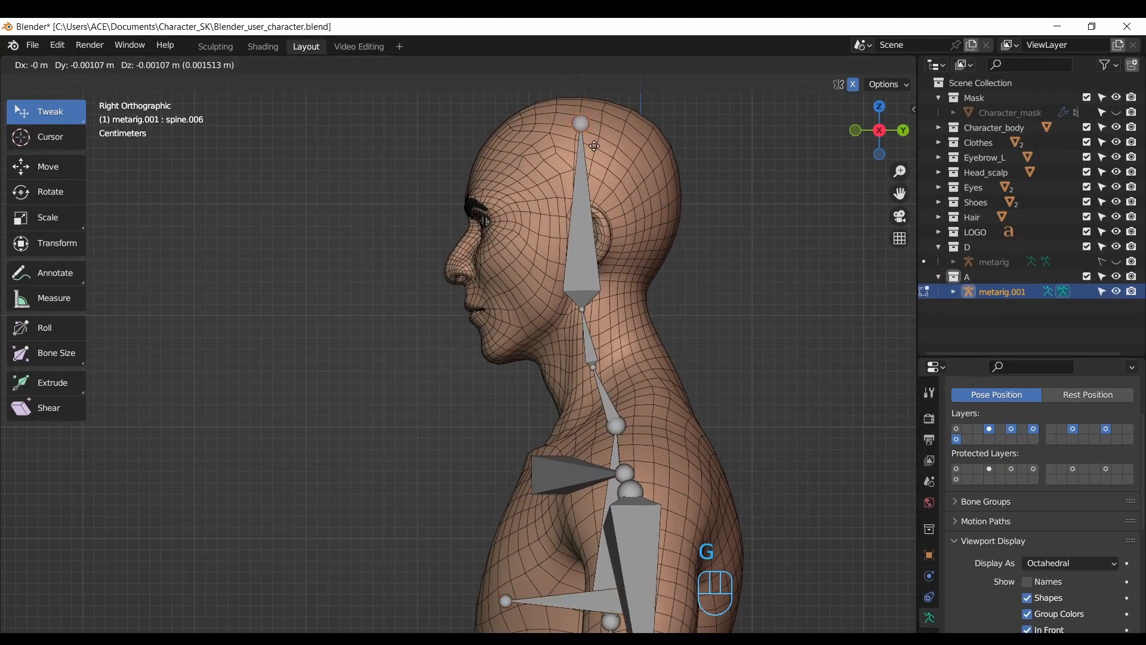
left_click(585, 116)
Step: Move the joint between spine.005 and spine.006 about 0.0016 m in Y and -0.0118 m in Z
middle_click_drag(591, 309, 560, 274, "shift")
left_click(560, 275)
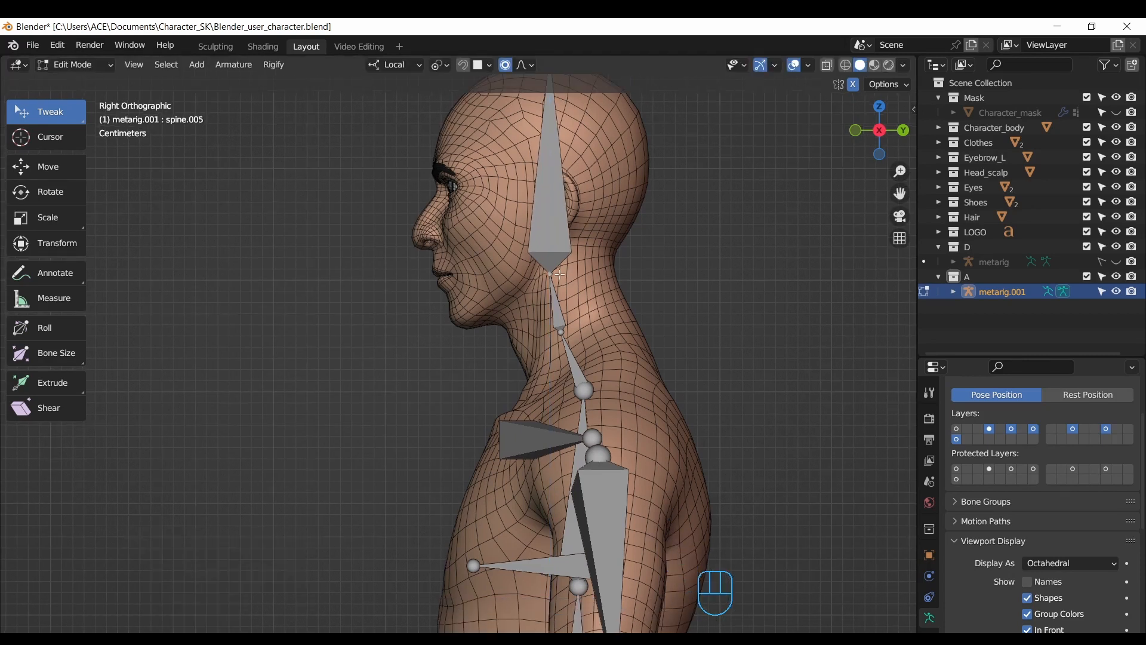
key("g")
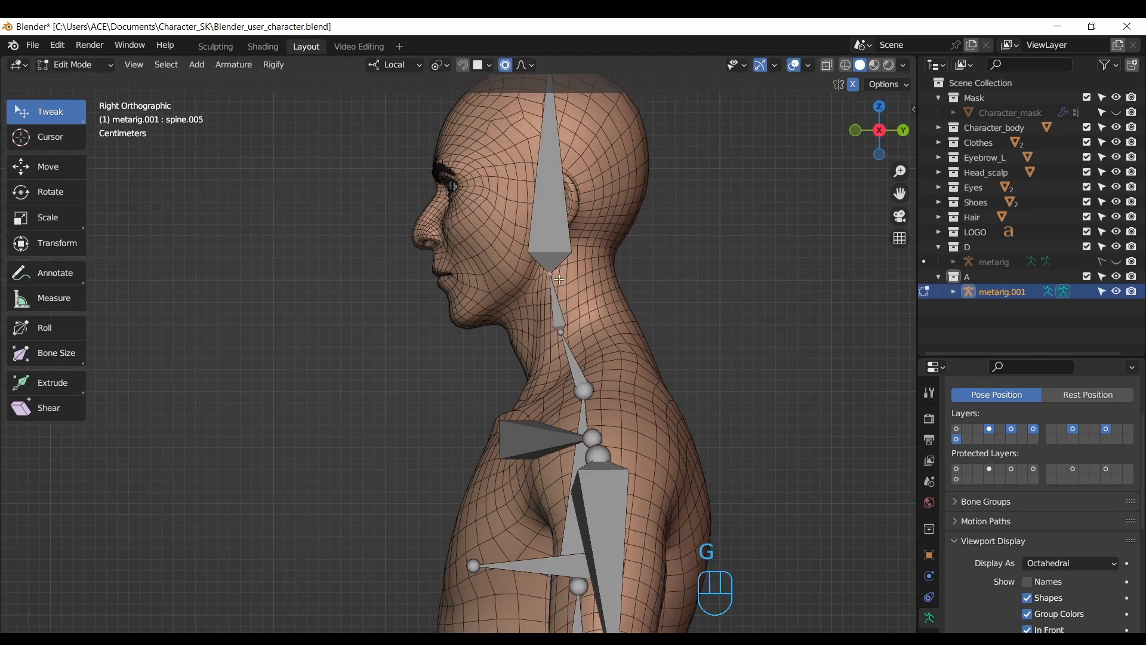
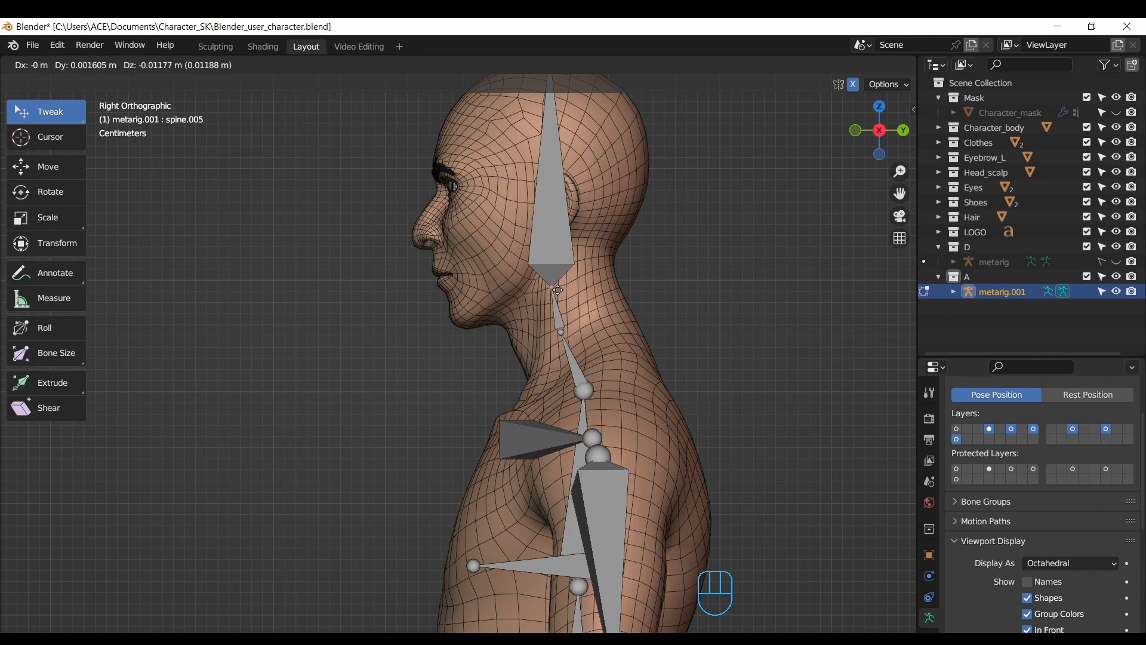
Step: Switch metarig.001 to Object Mode and save the Blender file
left_click(855, 130)
left_click_drag(900, 171, 900, 335)
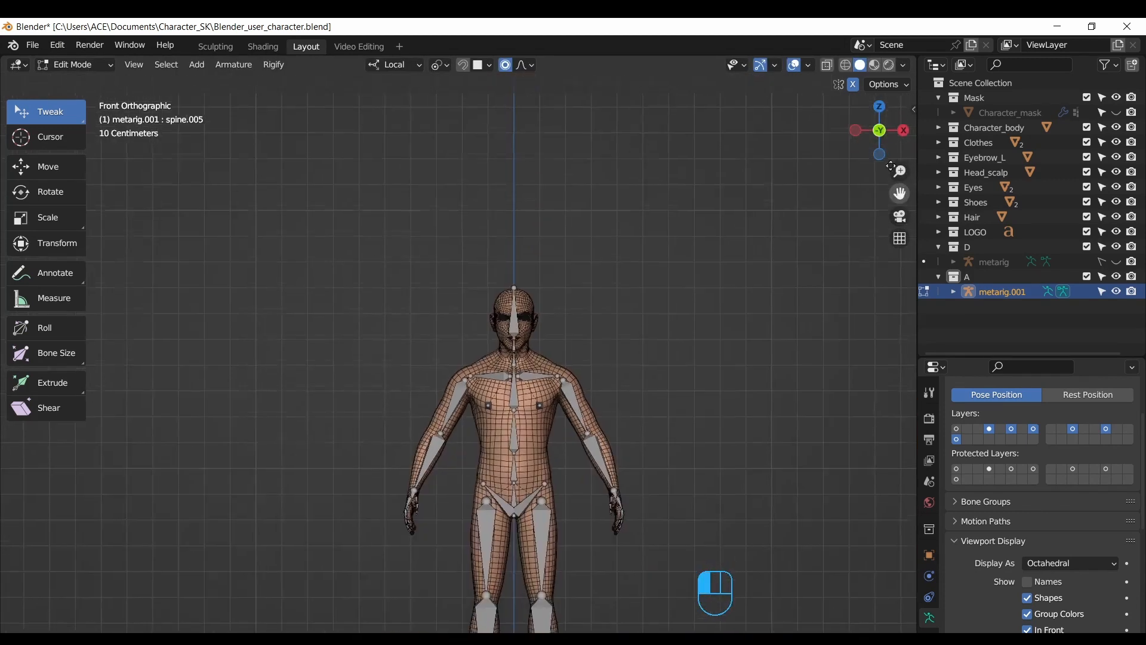
left_click_drag(900, 194, 868, 36)
left_click_drag(879, 130, 910, 142)
left_click(89, 64)
left_click(90, 81)
left_click(32, 45)
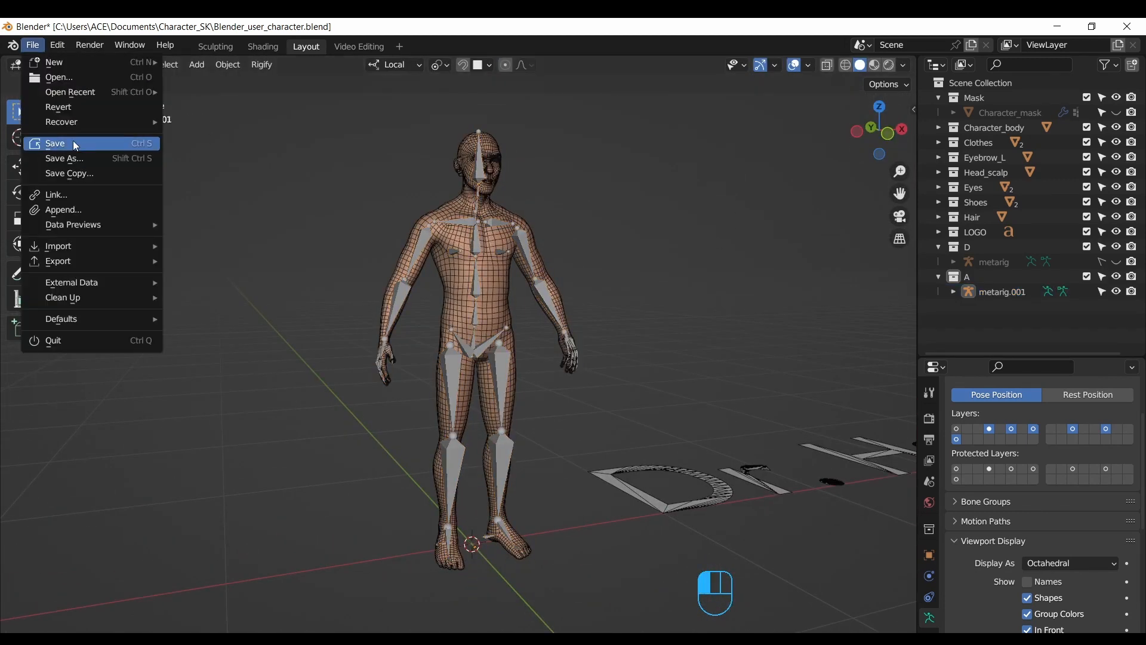
left_click(47, 141)
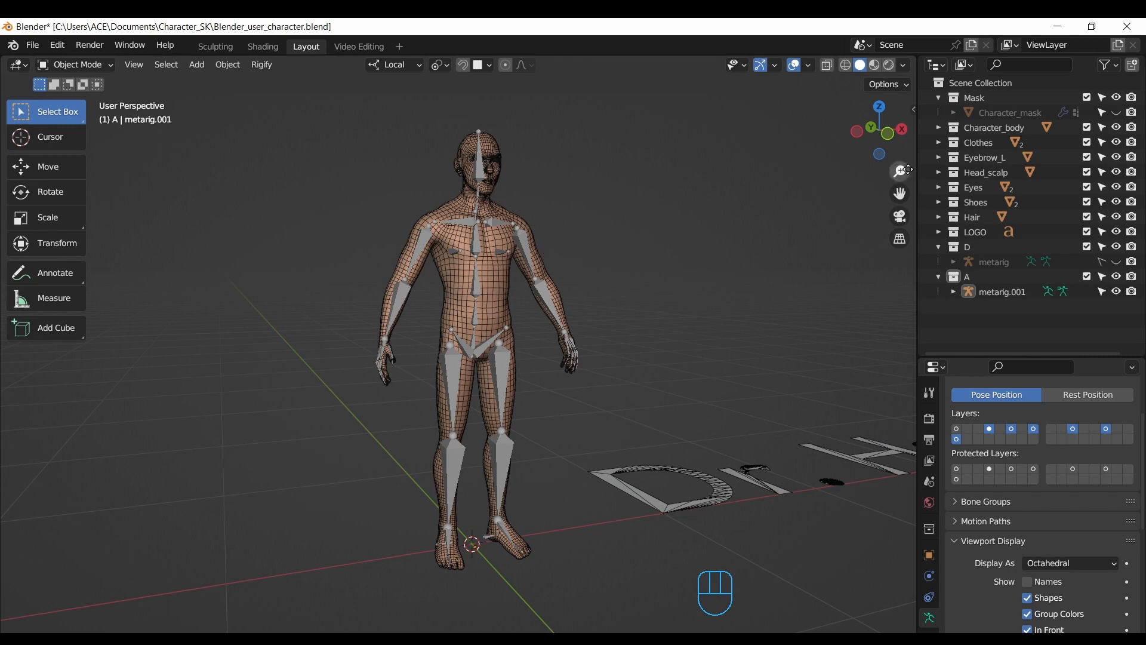
Step: Put metarig.001 back into Edit Mode in front view and select the forearm.L bone
left_click_drag(901, 171, 900, 209)
left_click_drag(900, 193, 905, 203)
mouse_move(894, 140)
left_mouse_down()
mouse_move(814, 143)
mouse_move(887, 160)
mouse_move(900, 140)
left_mouse_up()
left_click(881, 132)
left_click_drag(900, 193, 680, 157)
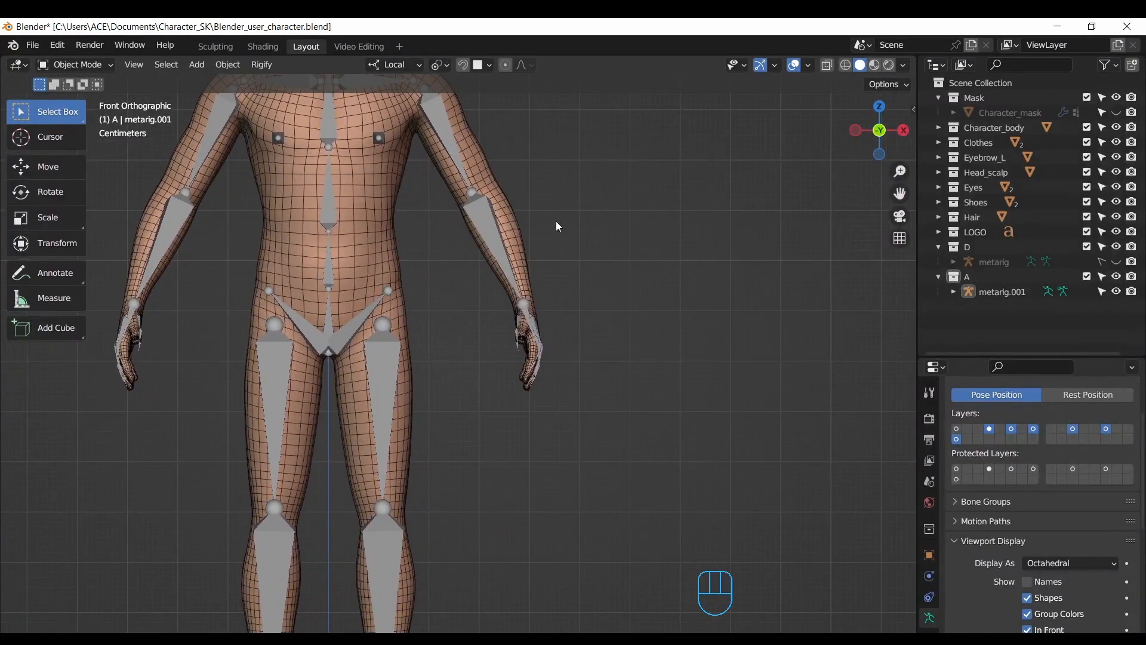
left_click(338, 144)
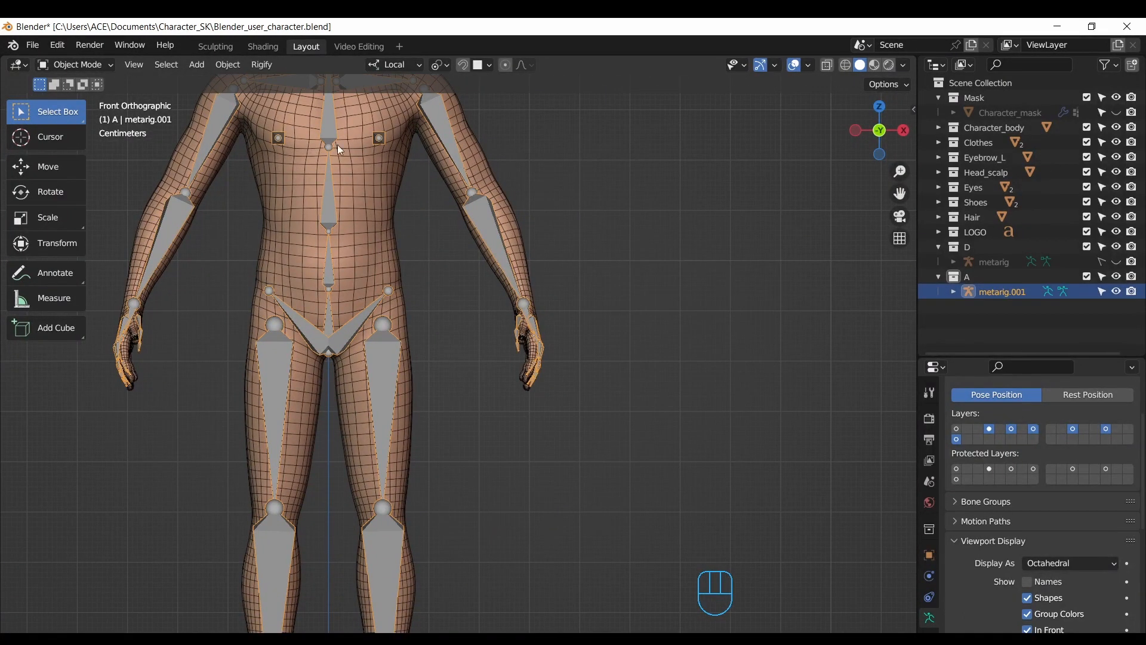
left_click(105, 62)
left_click(90, 99)
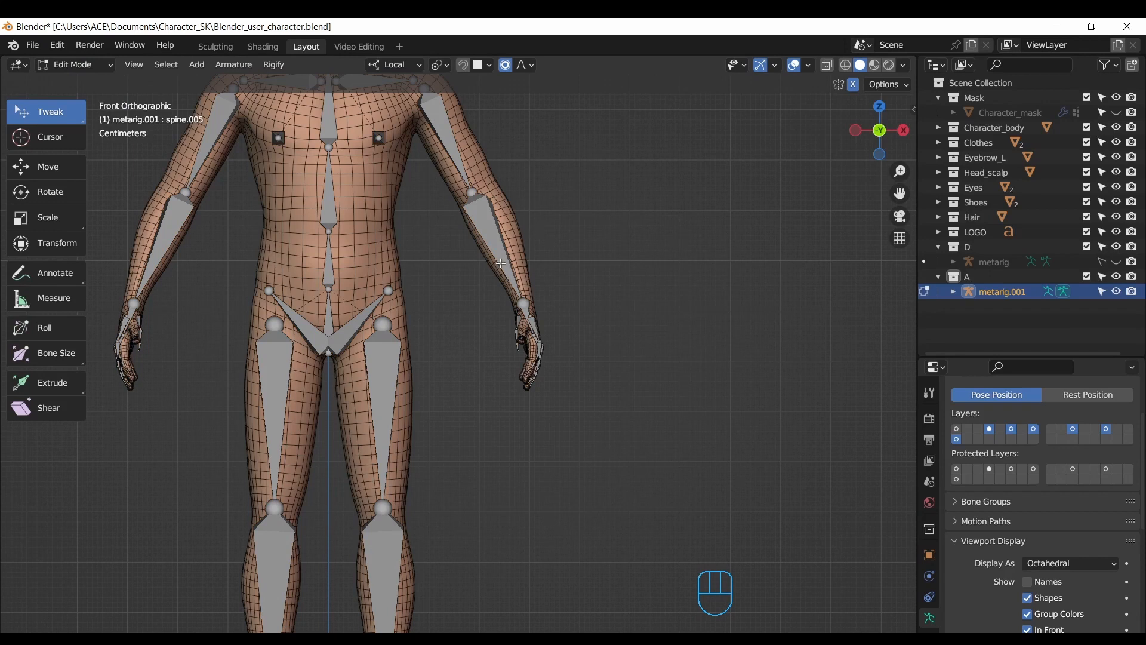
scroll(892, 191, "up", 5)
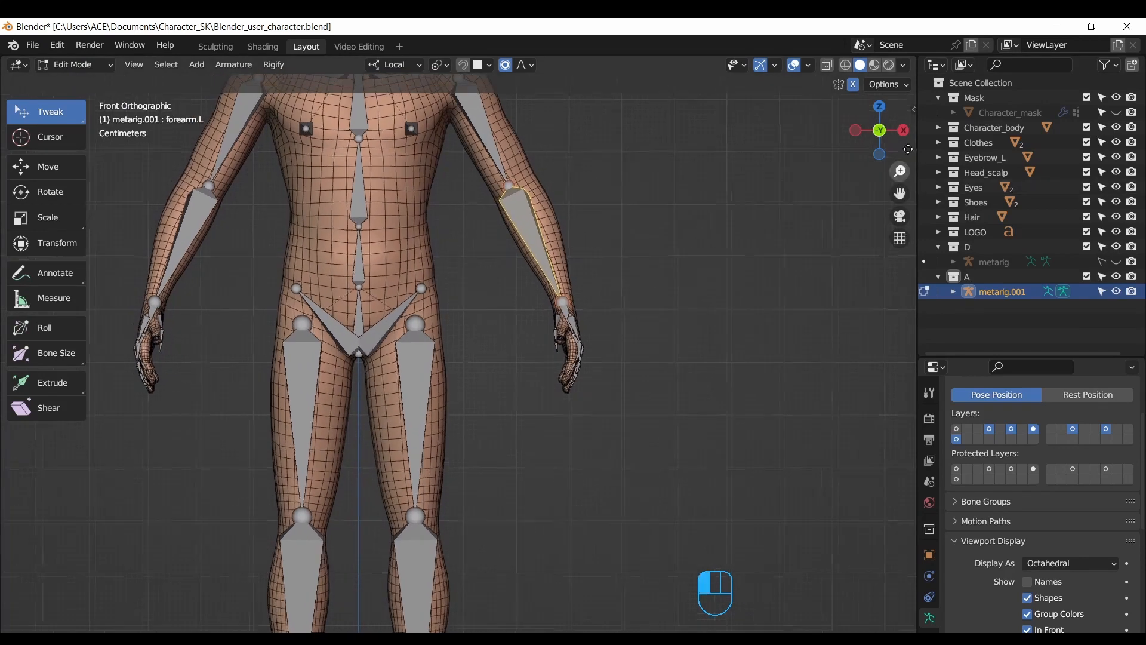
left_click_drag(899, 197, 723, 217)
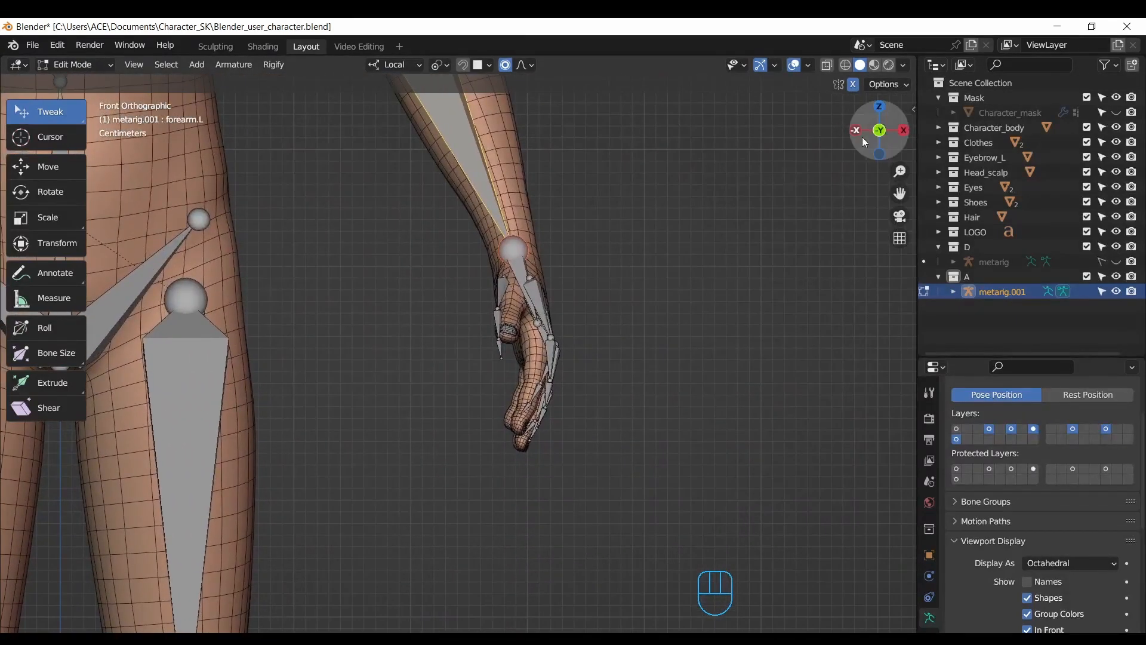
Step: Enable snapping and set the snap target to Volume
left_click_drag(872, 139, 836, 170)
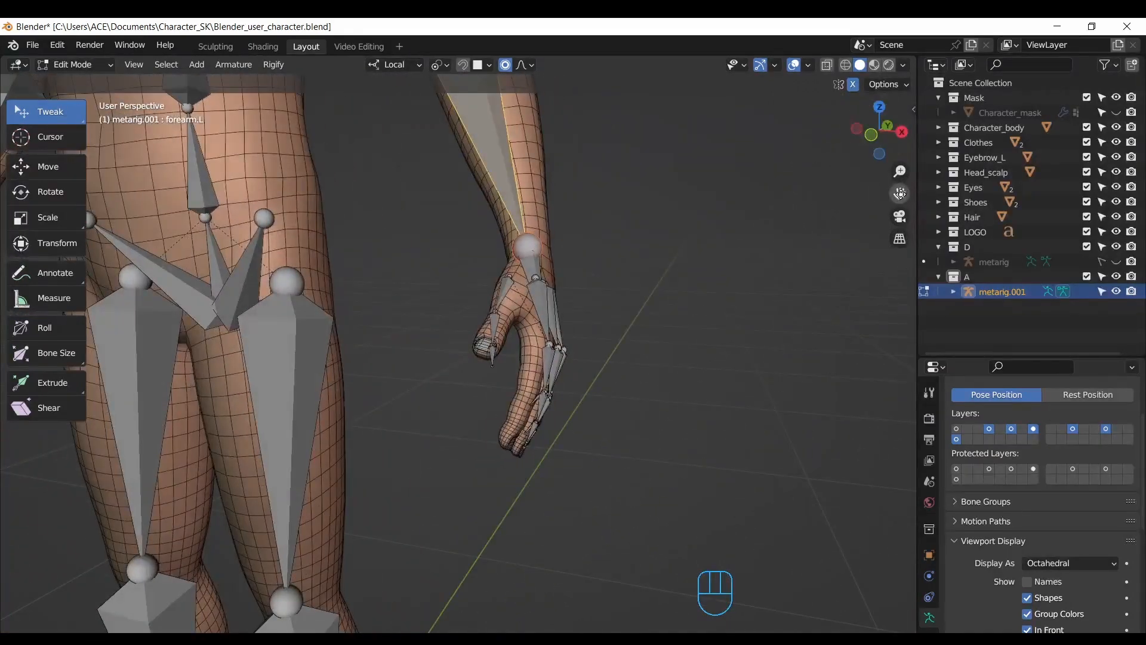
left_click_drag(883, 136, 867, 179)
left_click_drag(923, 166, 869, 178)
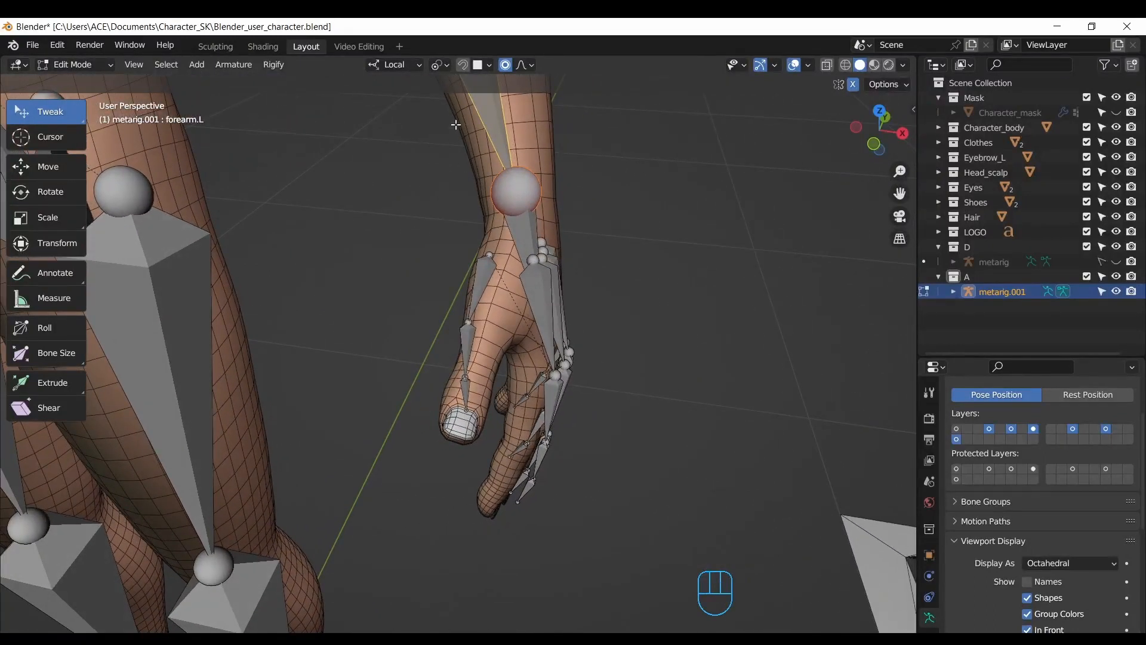
left_click(463, 66)
left_click_drag(900, 193, 1012, 219)
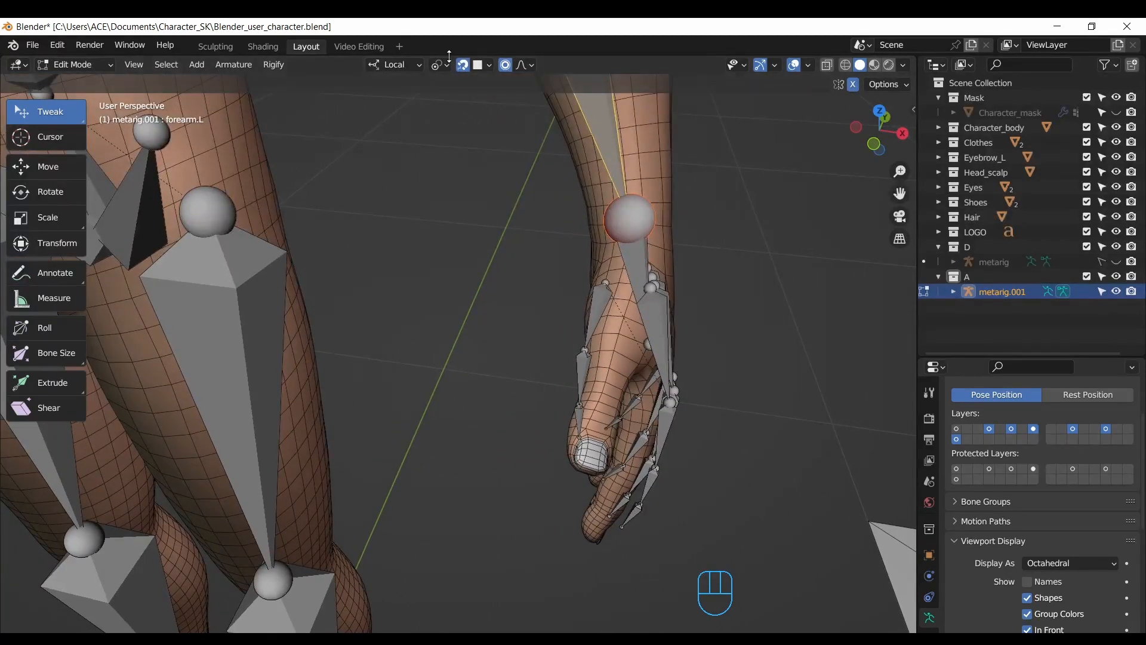
left_click_drag(487, 65, 463, 170)
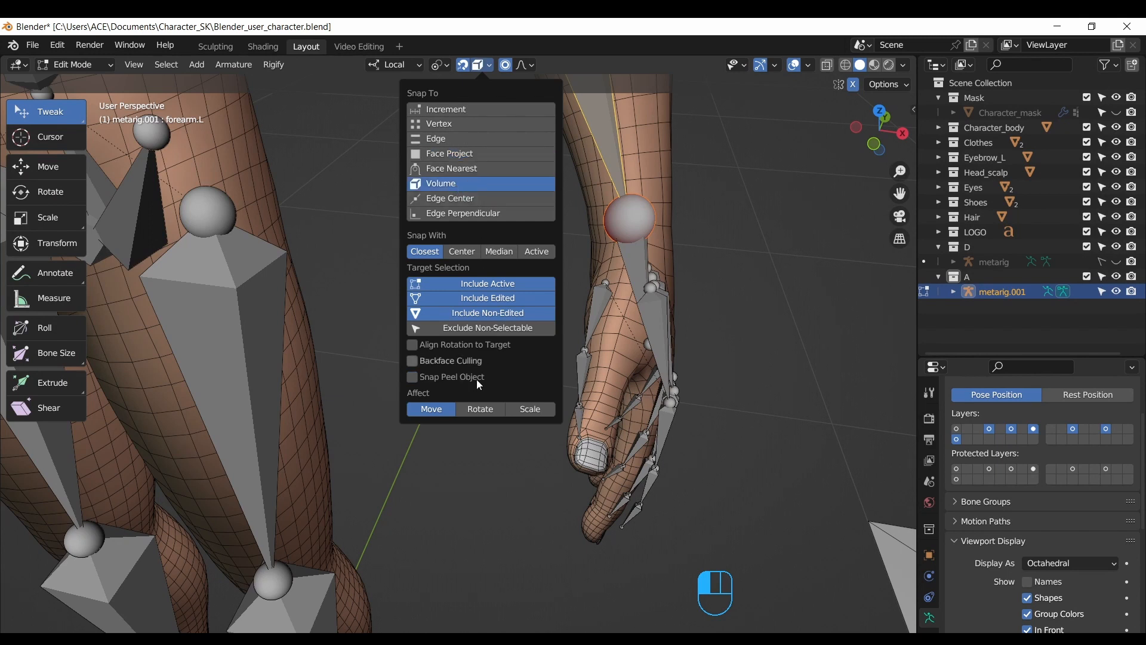
left_click_drag(880, 128, 823, 96)
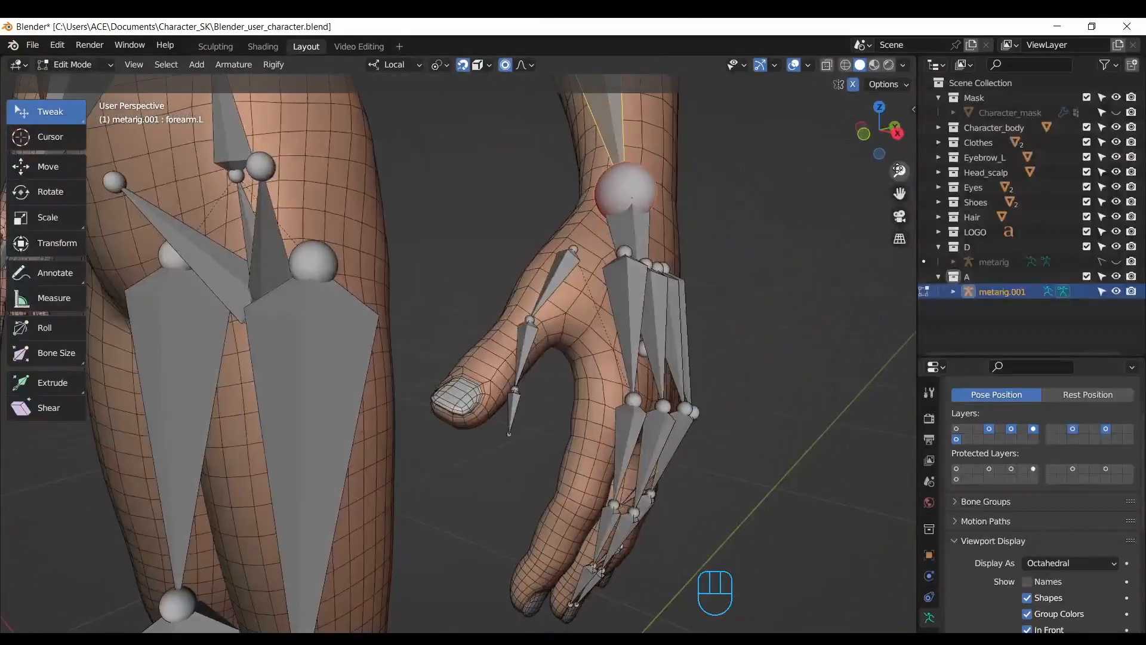
Step: Select the leg and pelvis bones of metarig.001 and hide them
middle_click_drag(316, 344, 337, 330)
left_click(336, 329)
left_click_drag(900, 171, 900, 233)
left_click_drag(899, 193, 911, 107)
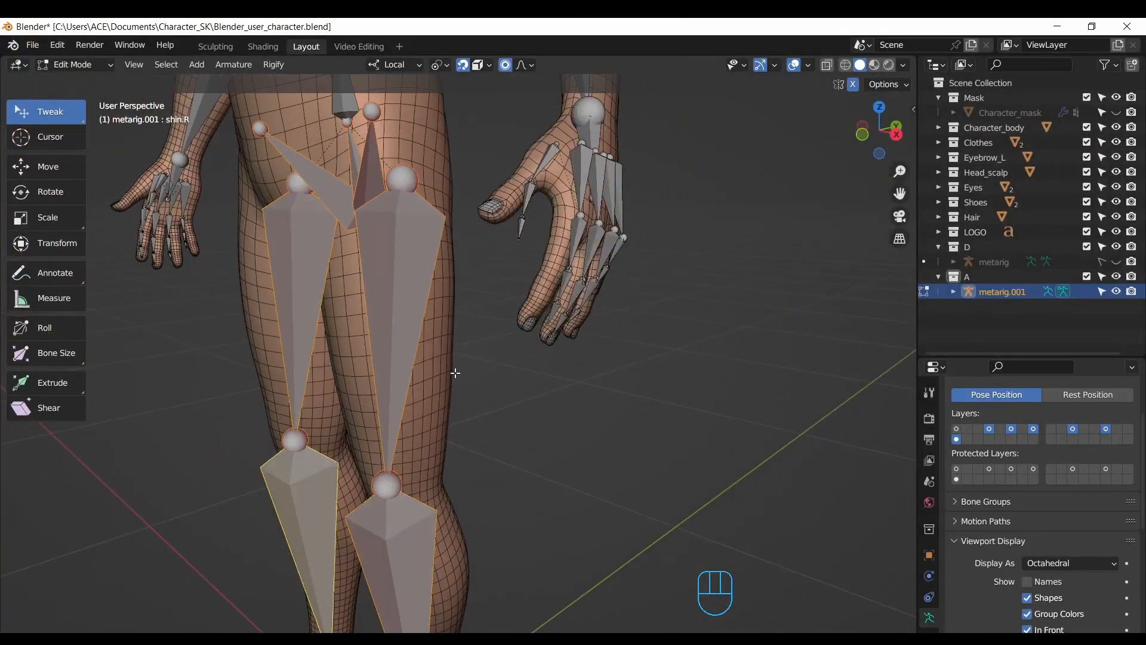
key("h")
left_click_drag(900, 193, 962, 221)
left_click_drag(884, 130, 860, 128)
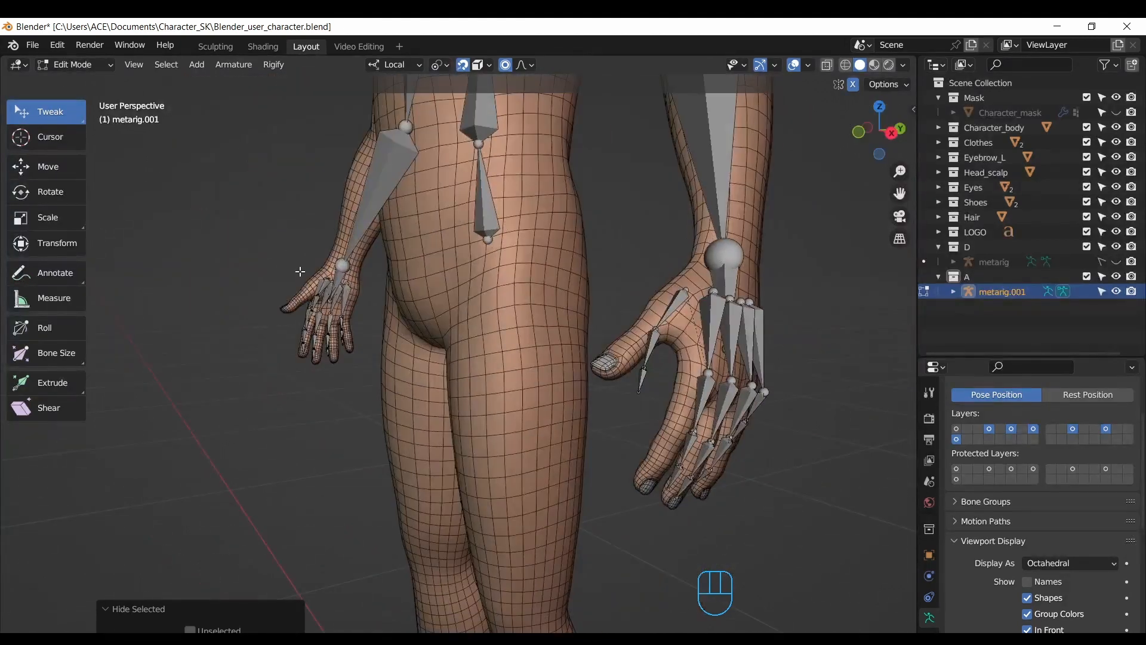
Step: Try to fit the left thumb bones to the thumb mesh by moving the chain and its individual joints
left_click_drag(900, 171, 900, 150)
left_click_drag(900, 194, 758, 192)
left_click_drag(900, 171, 900, 147)
left_click_drag(880, 130, 870, 130)
left_click(509, 335)
left_click(488, 300)
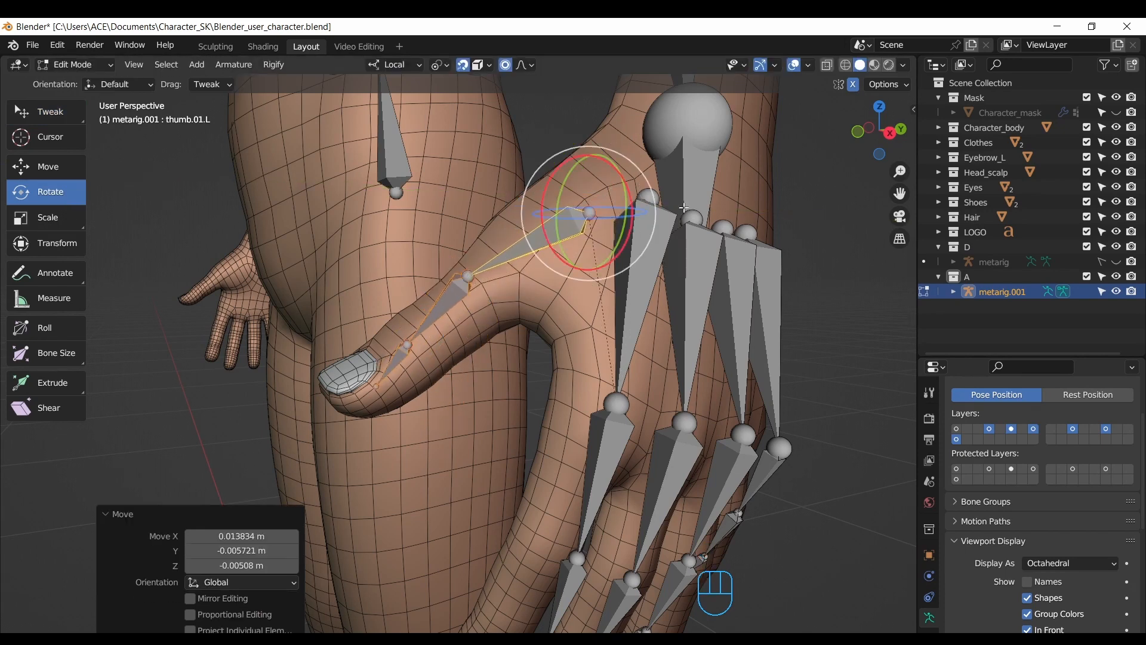
key("ctrl+z")
key("ctrl+z")
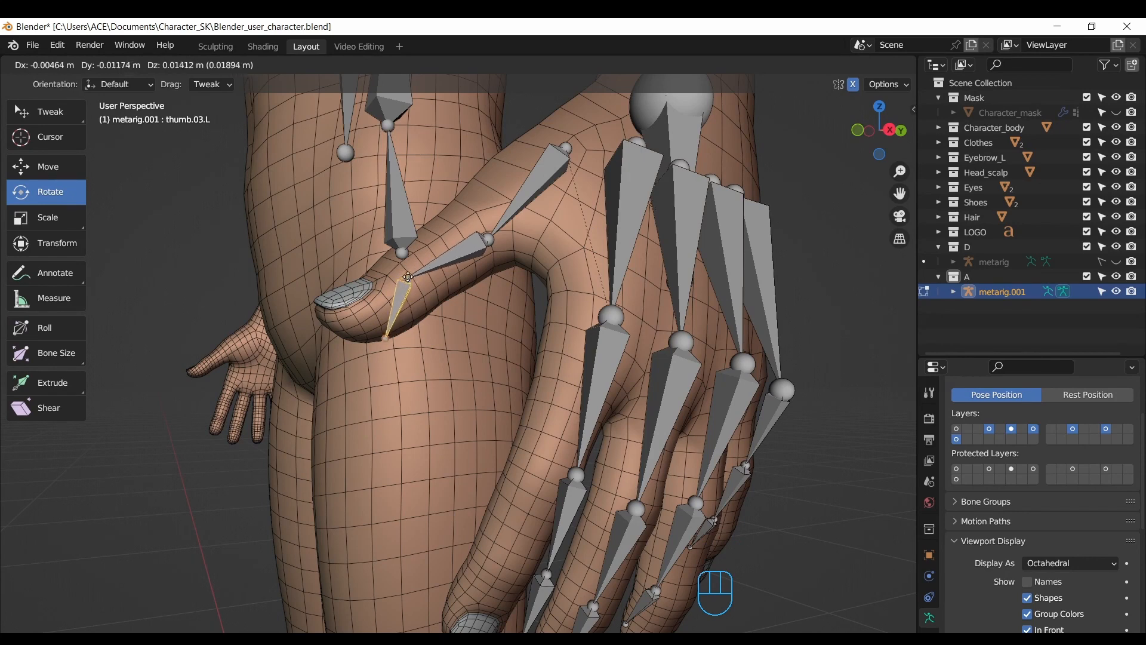
left_click(439, 264)
left_click(482, 208)
left_click(408, 323)
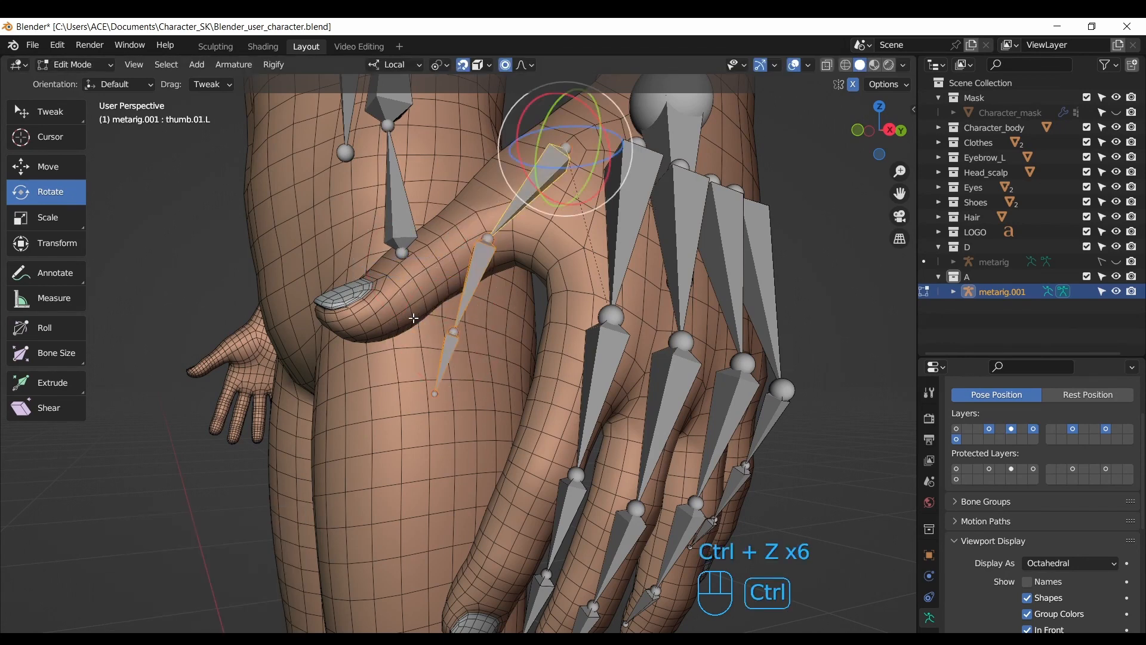
Step: Move and rotate the left thumb bone chain so that it follows the direction of the thumb mesh
middle_click_drag(413, 318, 489, 156)
left_click_drag(512, 136, 511, 136)
left_click_drag(880, 131, 670, 254)
left_click_drag(716, 349, 676, 352)
mouse_move(879, 131)
left_mouse_down()
mouse_move(786, 81)
mouse_move(878, 149)
left_mouse_up()
left_click_drag(730, 286, 731, 283)
left_click_drag(880, 131, 773, 98)
key("ctrl+z")
key("ctrl+z")
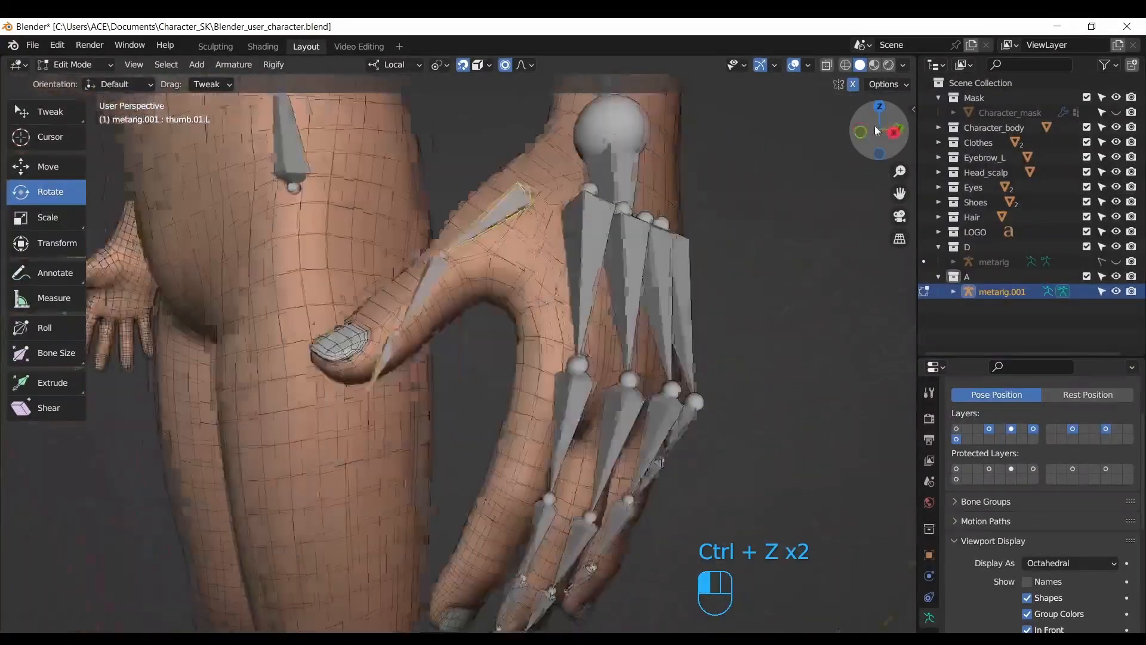
Step: With the Tweak tool, place the left thumb's individual joints and tip inside the thumb mesh
left_click_drag(875, 126, 932, 238)
left_click_drag(292, 371, 268, 377)
left_click(49, 121)
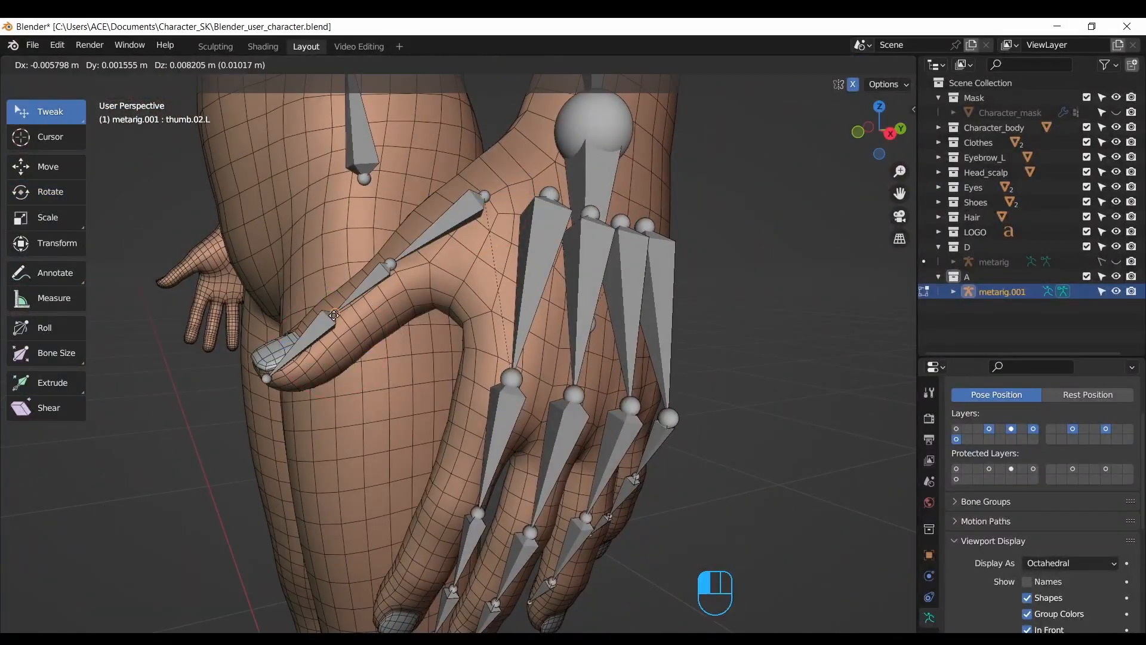
left_click_drag(334, 315, 322, 320)
left_click_drag(900, 194, 1018, 269)
left_click_drag(508, 341, 513, 345)
scroll(515, 345, "up", 1)
left_click_drag(893, 138, 948, 154)
left_click_drag(638, 465, 641, 469)
left_click_drag(676, 385, 692, 386)
left_click_drag(889, 135, 823, 103)
left_click_drag(523, 270, 508, 247)
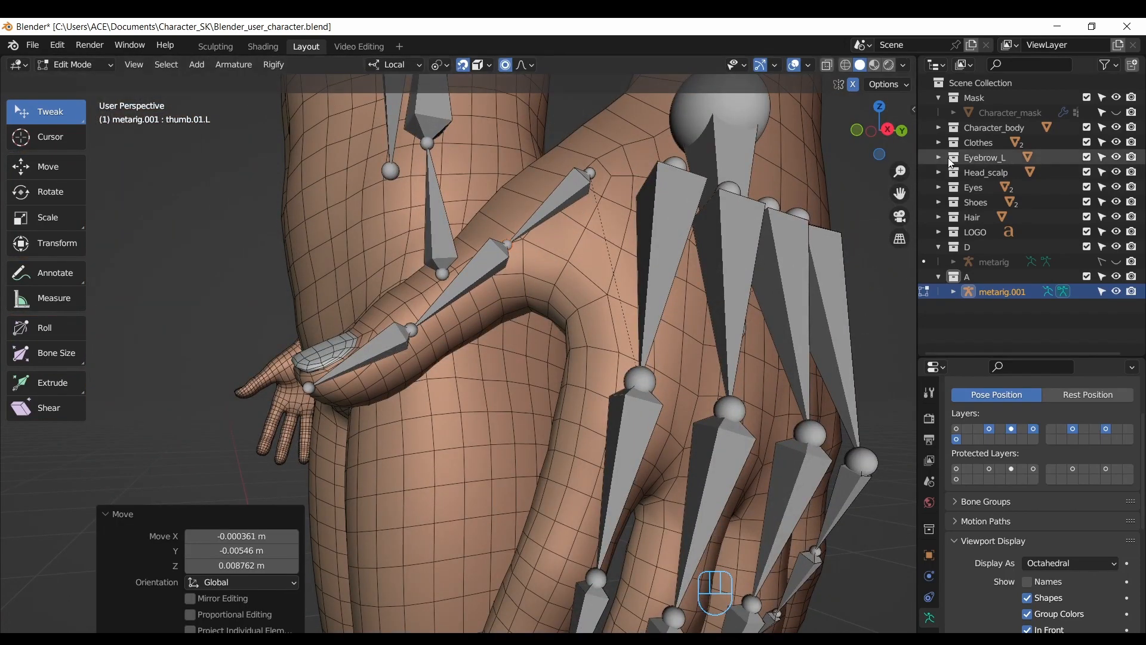
Step: Move the left index finger's base joint to the index knuckle of the hand mesh
scroll(890, 143, "down", 5)
left_click_drag(885, 132, 819, 123)
scroll(836, 180, "down", 2)
scroll(510, 290, "up", 4)
left_click(457, 474)
left_click(403, 283)
key("g")
left_click_drag(901, 190, 997, 150)
scroll(896, 150, "up", 3)
Step: Move the joint between the first and second index finger bones to the finger's middle knuckle
left_click_drag(882, 132, 826, 112)
left_click(530, 194)
left_click(465, 352)
key("g")
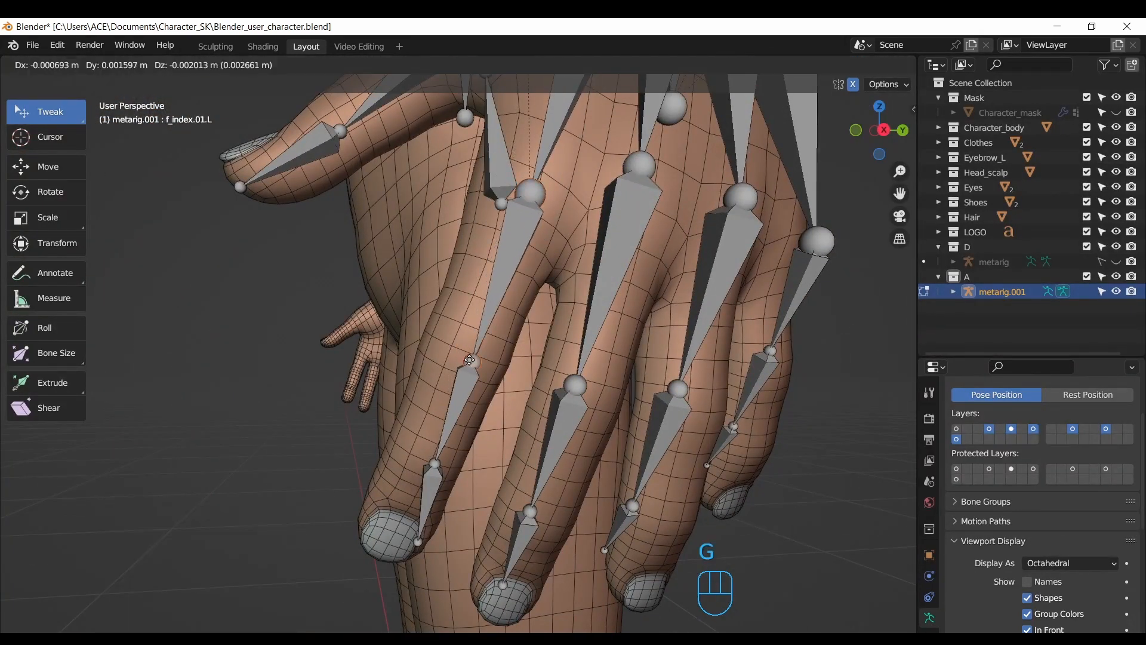
left_click(475, 350)
Step: Place the end of the last index finger bone at the fingertip and center the joint before it
left_click(417, 542)
key("g")
left_click(391, 547)
left_click_drag(884, 133, 954, 129)
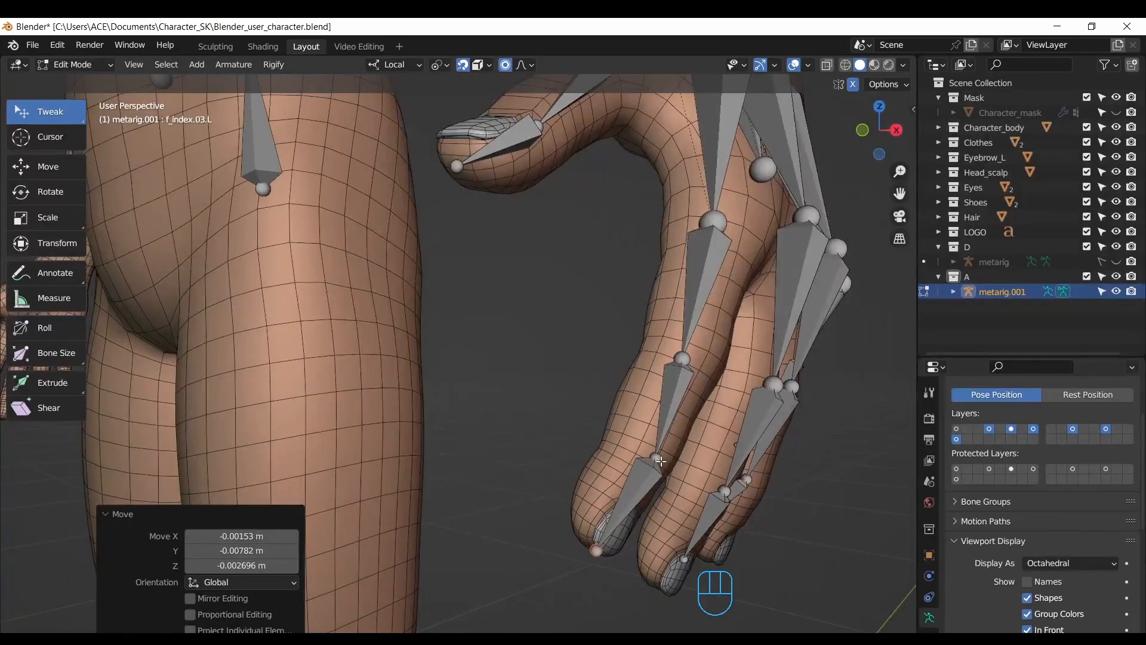
left_click(647, 461)
key("g")
left_click(644, 464)
Step: Move the left middle finger's base joint, at the end of palm.02.L, to the middle knuckle
left_click_drag(884, 132, 856, 133)
left_click(623, 245)
key("g")
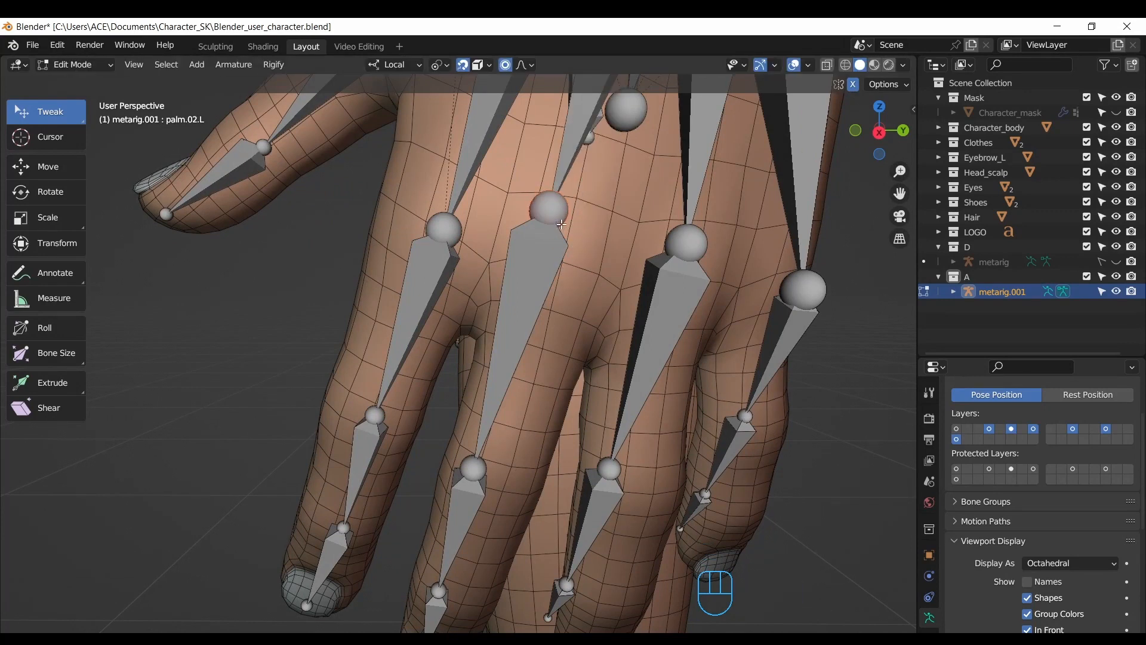
left_click(827, 66)
left_click(829, 67)
key("g")
left_click(882, 134)
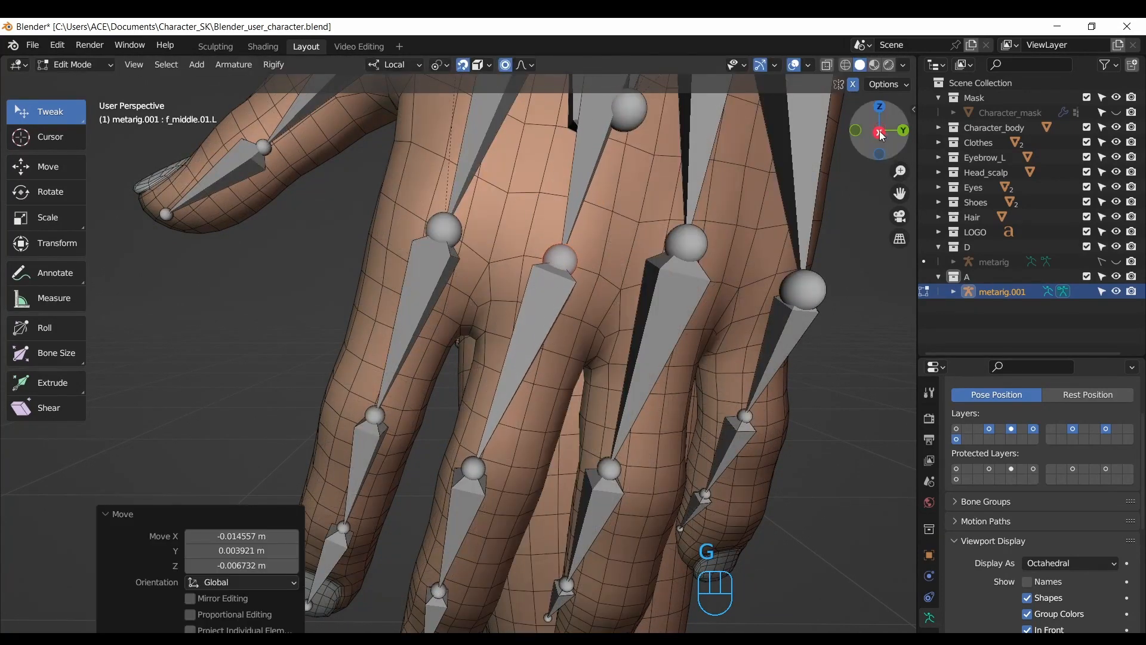
Step: Move the joint between the first and second middle finger bones into the center of the finger mesh
left_click_drag(894, 131, 829, 95)
left_click(708, 363)
left_click(695, 377)
key("g")
left_click_drag(896, 193, 861, 53)
left_click_drag(888, 129, 688, 511)
key("g")
Step: Place the end of the last middle finger bone at the fingertip and align the joint before it
left_click(451, 288)
left_click(414, 382)
key("g")
left_click(405, 428)
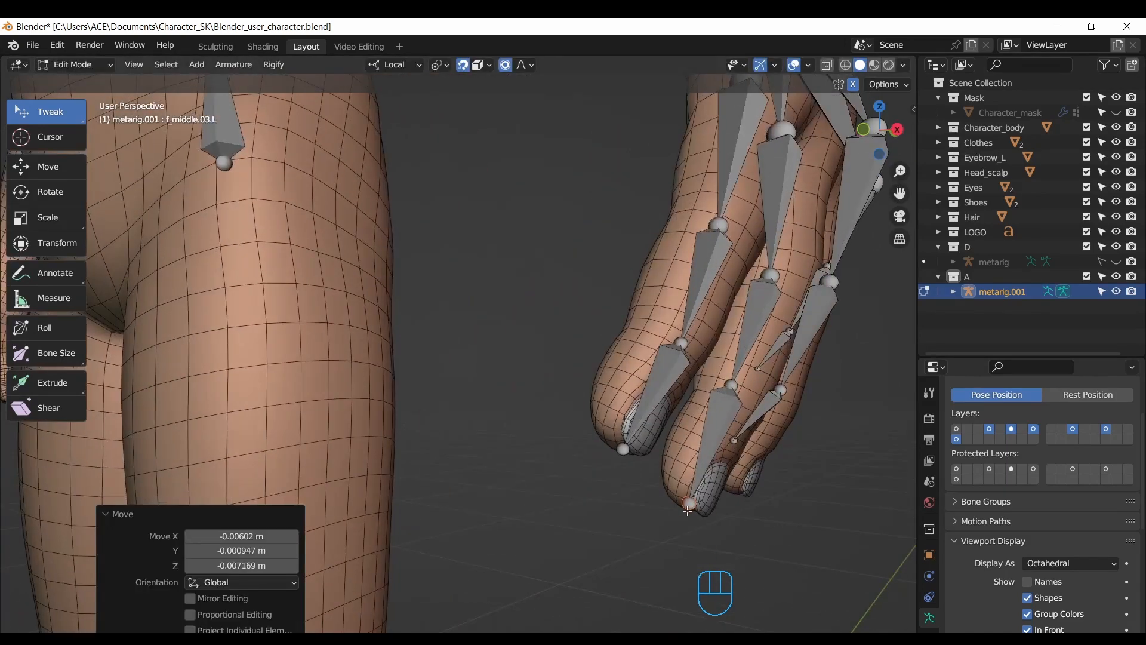
left_click(735, 384)
key("g")
left_click(736, 399)
Step: Place the left ring finger's base joint at the knuckle and move its two outer bones into the finger mesh
left_click_drag(885, 129, 918, 135)
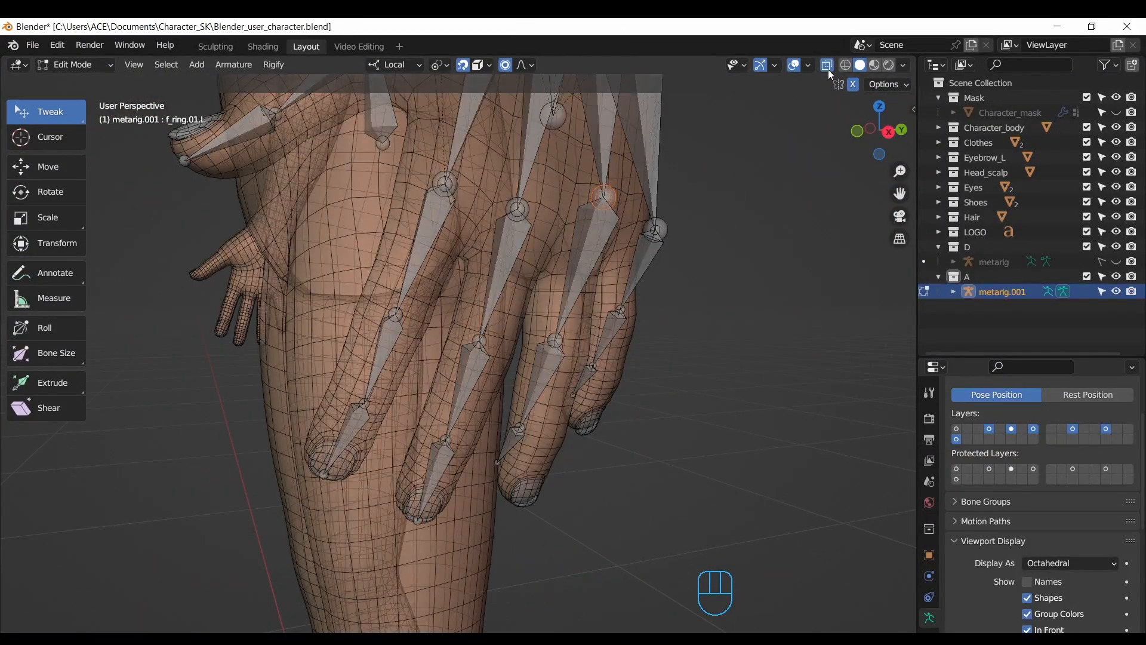
scroll(523, 240, "up", 3)
left_click(488, 297)
left_click_drag(882, 133, 869, 133)
key("g")
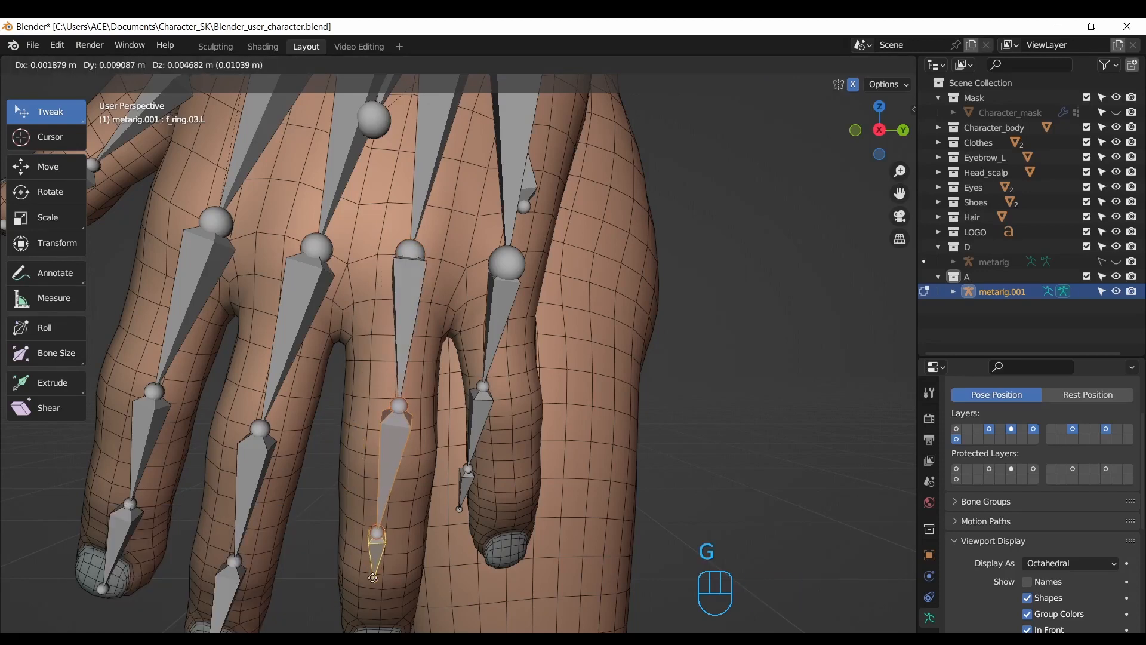
left_click_drag(898, 173, 887, 48)
Step: Adjust the ring finger's individual joints so that they sit centered inside the finger mesh
mouse_move(880, 128)
left_mouse_down()
mouse_move(891, 116)
mouse_move(877, 126)
mouse_move(1000, 144)
mouse_move(901, 129)
left_mouse_up()
left_click(422, 486)
key("g")
left_click(421, 485)
left_click(375, 288)
key("g")
left_click(374, 289)
Step: Move the end of the last ring finger bone to the fingertip
scroll(382, 298, "up", 2)
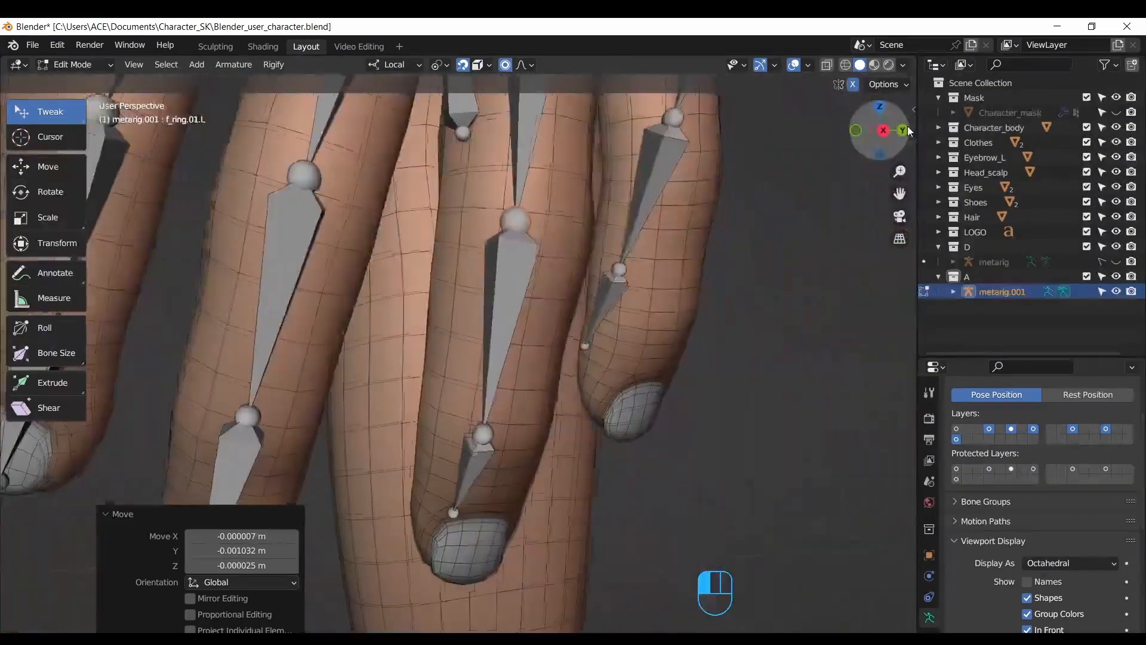
left_click_drag(900, 194, 878, 36)
mouse_move(880, 129)
left_mouse_down()
mouse_move(941, 125)
mouse_move(922, 117)
mouse_move(788, 146)
mouse_move(836, 154)
mouse_move(887, 114)
left_mouse_up()
left_click(634, 246)
left_click_drag(900, 171, 900, 128)
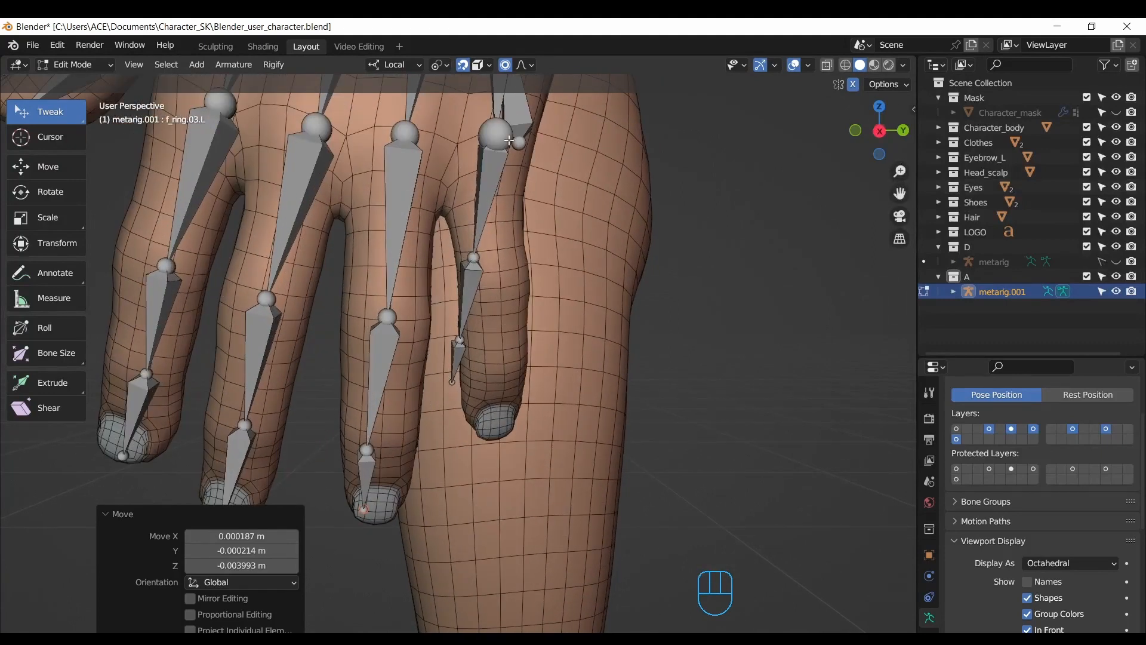
Step: Move the left pinky's base joint to the knuckle and shift its outer bones into the pinky mesh
left_click(827, 65)
left_click(854, 84)
scroll(489, 215, "up", 3)
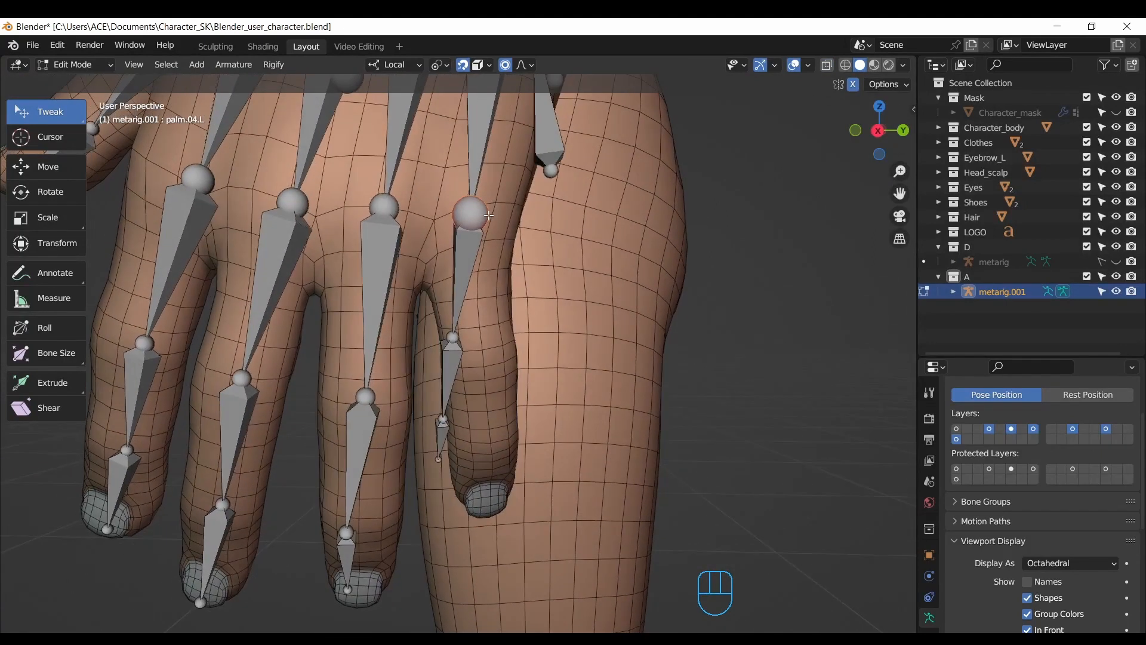
left_click(489, 224)
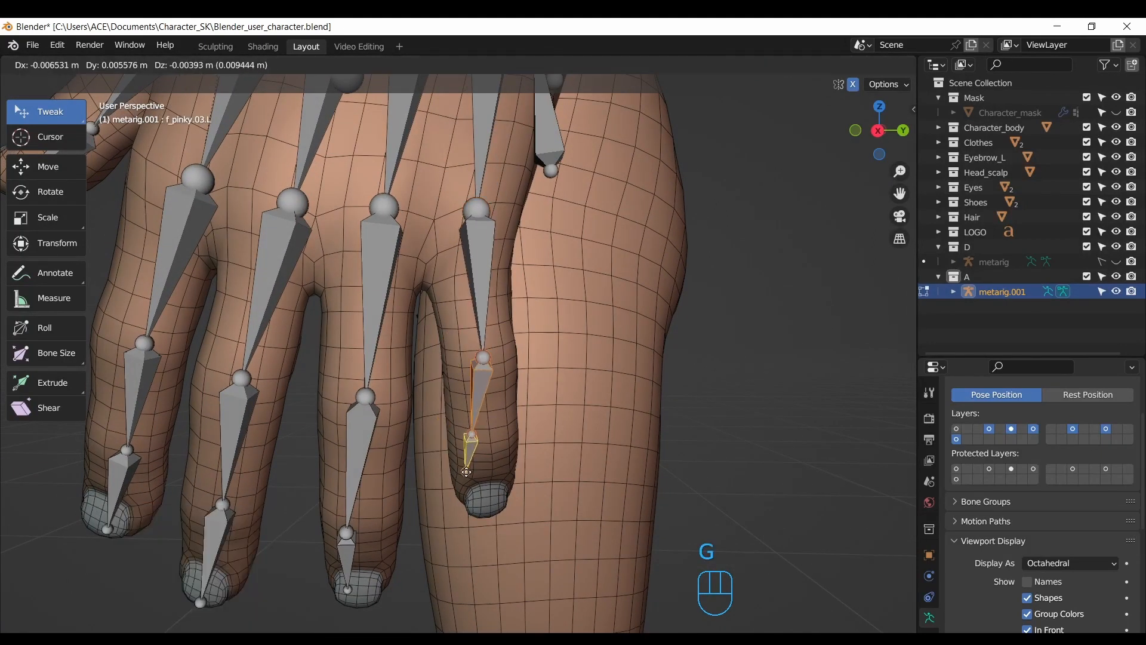
left_click(466, 472)
Step: Move the end of the last pinky bone toward the fingertip and center the joint before it
key("g")
left_click(482, 509)
left_click(471, 435)
key("g")
left_click(486, 441)
Step: Refine the pinky's last joint and fingertip end so that both line up with the nail
scroll(486, 454, "up", 2)
mouse_move(879, 130)
left_mouse_down()
mouse_move(827, 130)
mouse_move(929, 130)
mouse_move(822, 127)
mouse_move(876, 129)
left_mouse_up()
key("g")
left_click(409, 274)
key("g")
left_click(397, 263)
left_click(401, 387)
key("g")
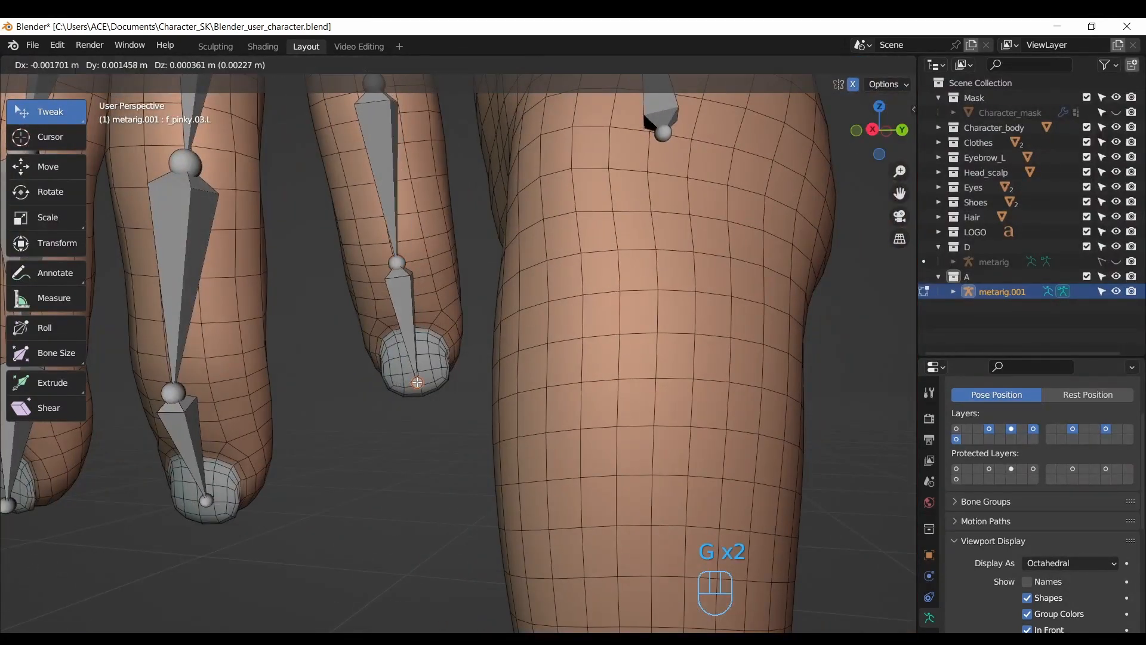
left_click(417, 382)
Step: Fine-tune the joint between the second and third pinky bones within the finger mesh
middle_click_drag(416, 383, 474, 258)
left_click_drag(883, 131, 977, 128)
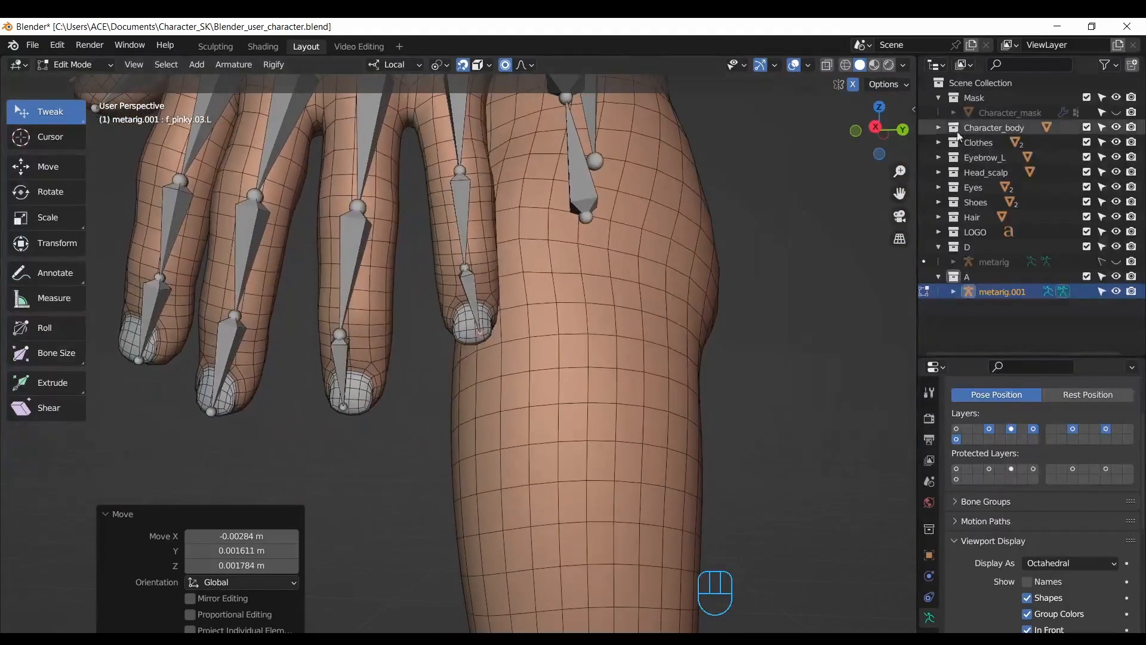
scroll(538, 239, "up", 2)
key("g")
left_click(479, 239)
left_click(475, 235)
key("g")
left_click(478, 235)
Step: Correct the depth of the pinky's tip joint so that it stays inside the fingertip
left_click_drag(879, 130, 800, 130)
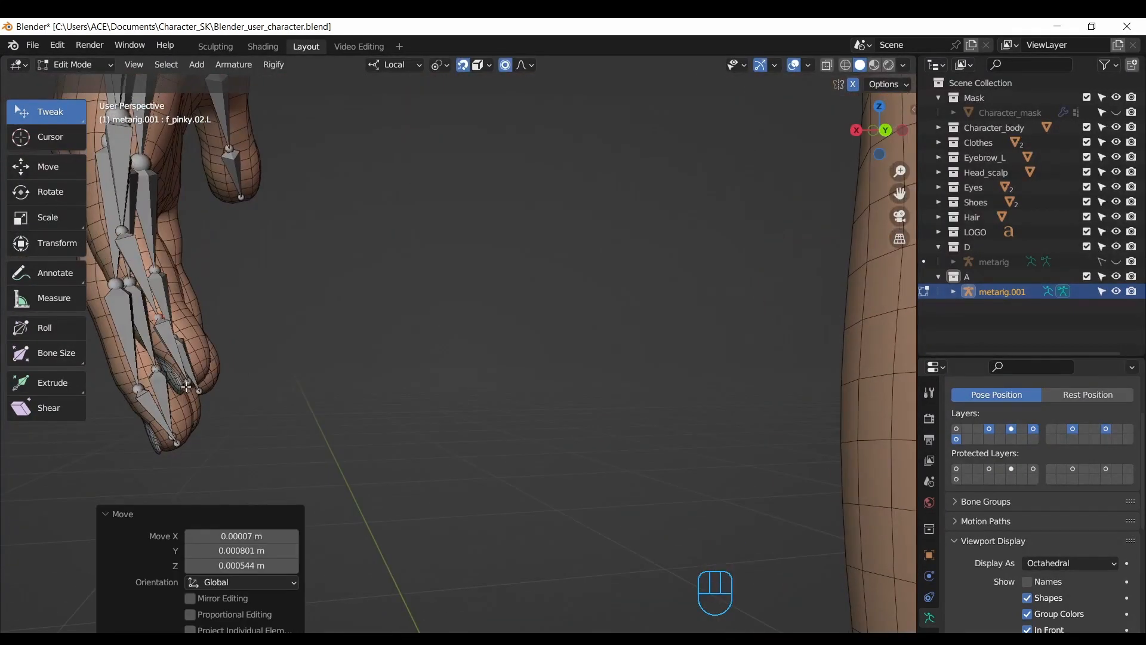
left_click_drag(900, 194, 967, 206)
left_click(313, 303)
key("g")
left_click(311, 301)
left_click_drag(879, 130, 967, 182)
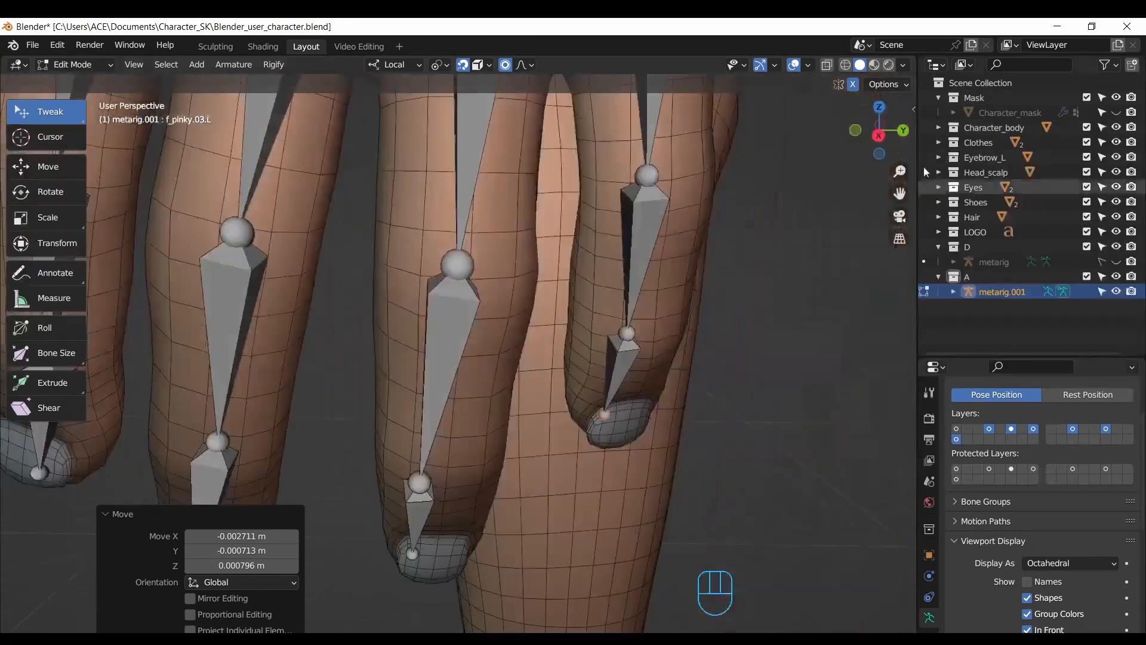
Step: Check the fitted left hand bones from a distance and save the file
scroll(777, 191, "down", 5)
left_click_drag(899, 194, 896, 197)
left_click_drag(879, 130, 718, 131)
scroll(884, 156, "down", 3)
key("ctrl+s")
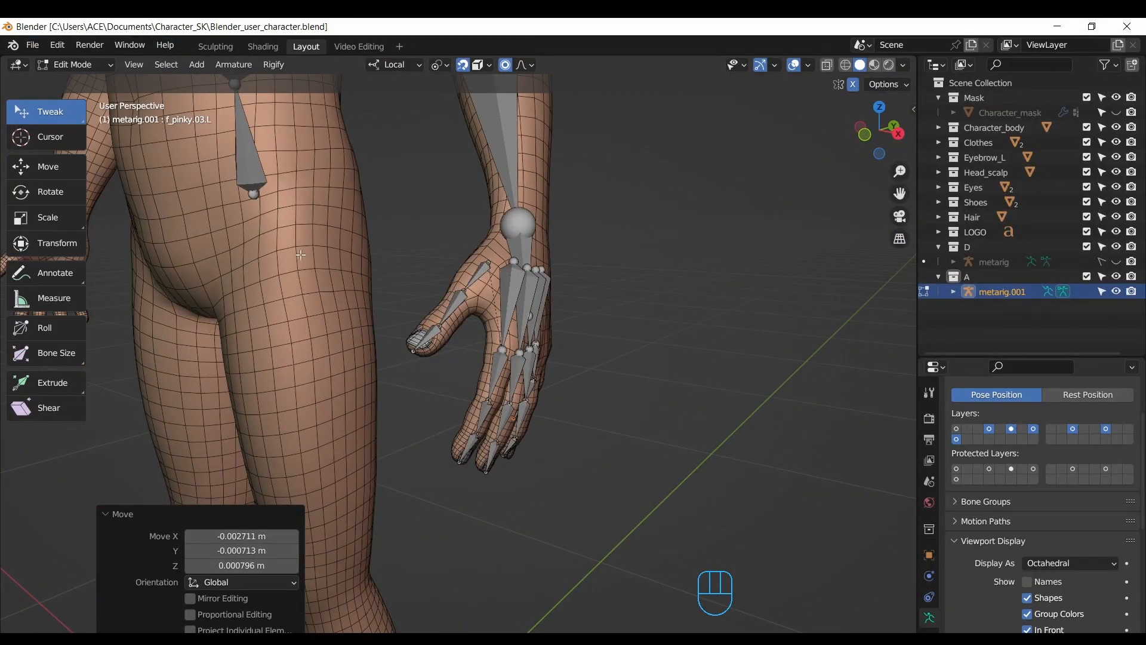
Step: Unhide the original metarig in collection D, return to Object Mode and view the model from the front
scroll(459, 354, "up", 3)
left_click_drag(879, 130, 955, 202)
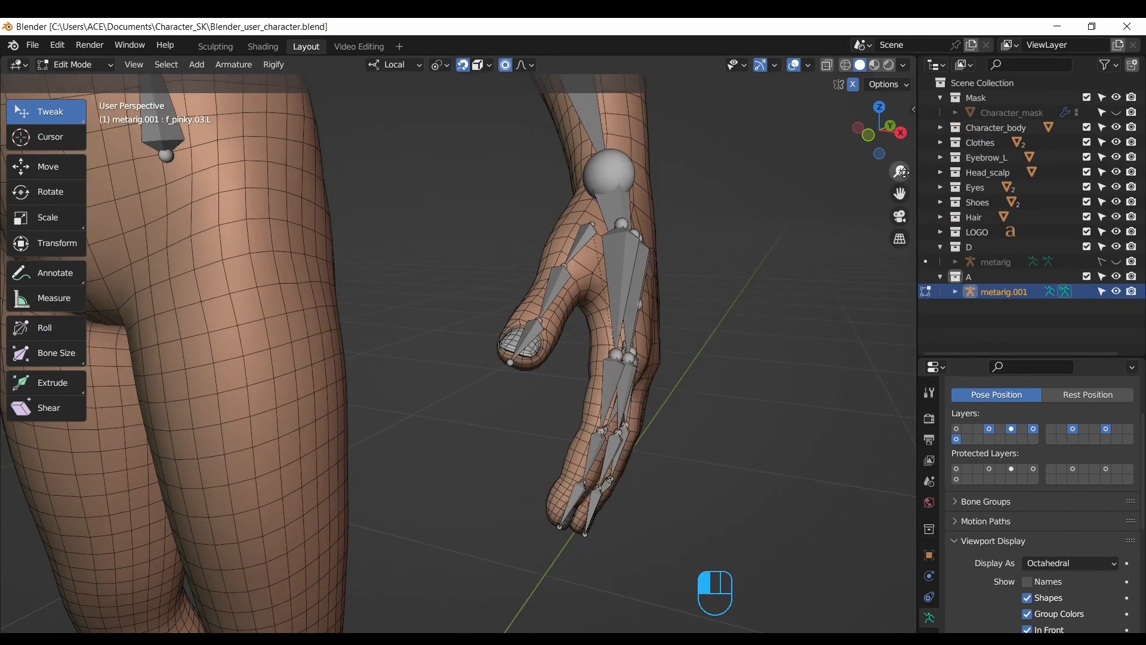
left_click_drag(904, 172, 908, 228)
left_click(869, 137)
left_click(1117, 262)
left_click(76, 65)
left_click(82, 80)
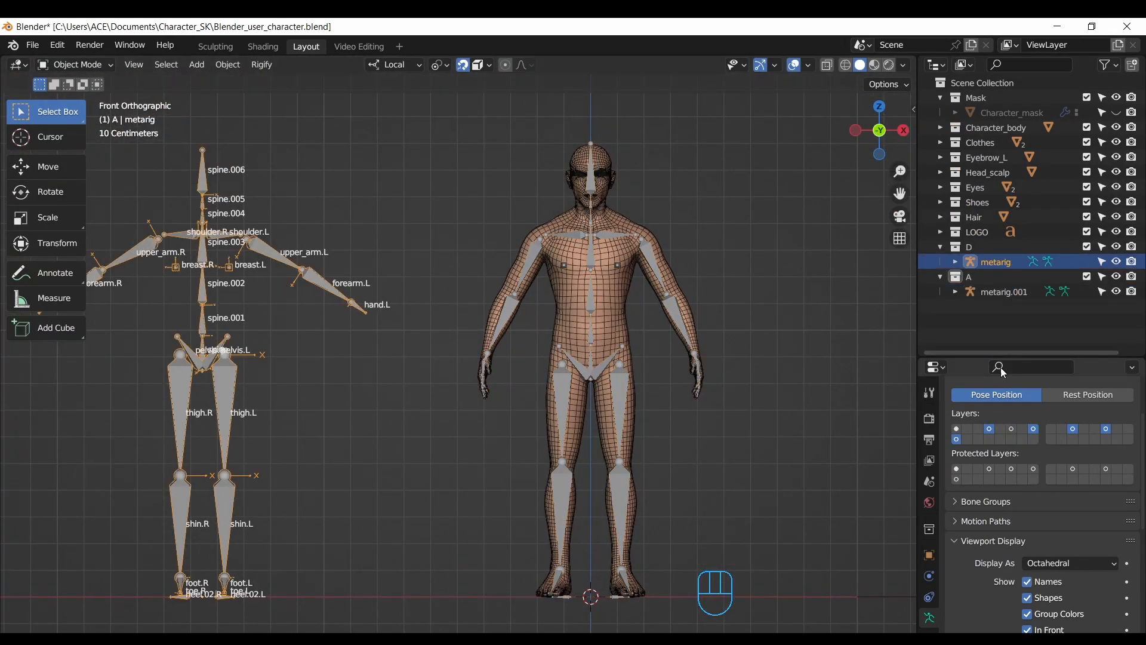
Step: Turn on metarig's finger bone layer and enlarge the properties area below the scene list
left_click_drag(1003, 359, 1006, 265)
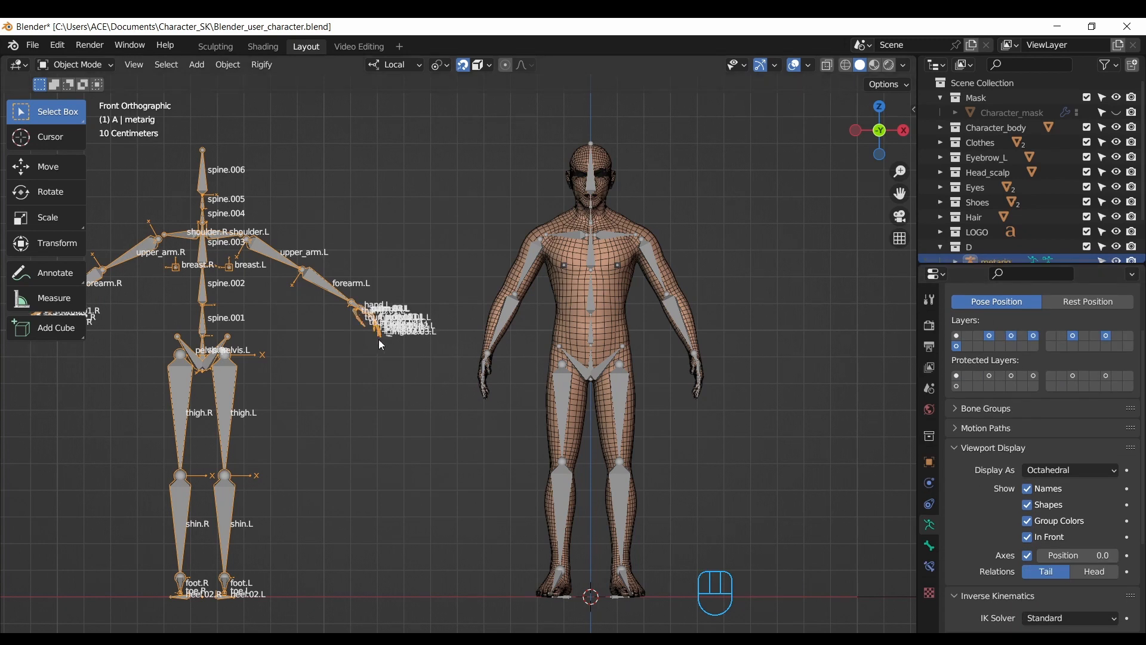
left_click_drag(894, 195, 1039, 246)
left_click_drag(900, 172, 900, 130)
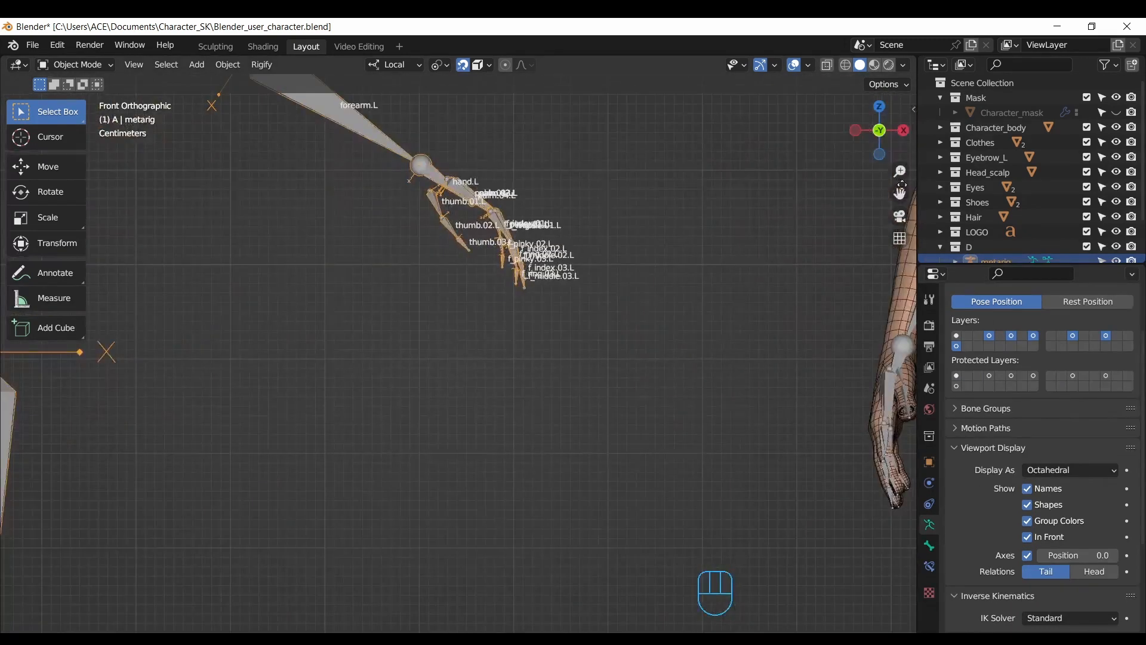
left_click_drag(900, 194, 892, 321)
Step: In Edit Mode, separate the original metarig's left hand and finger bones into their own armature
left_click(75, 65)
left_click(87, 100)
mouse_move(867, 141)
left_mouse_down()
mouse_move(905, 150)
mouse_move(878, 144)
left_mouse_up()
key("b")
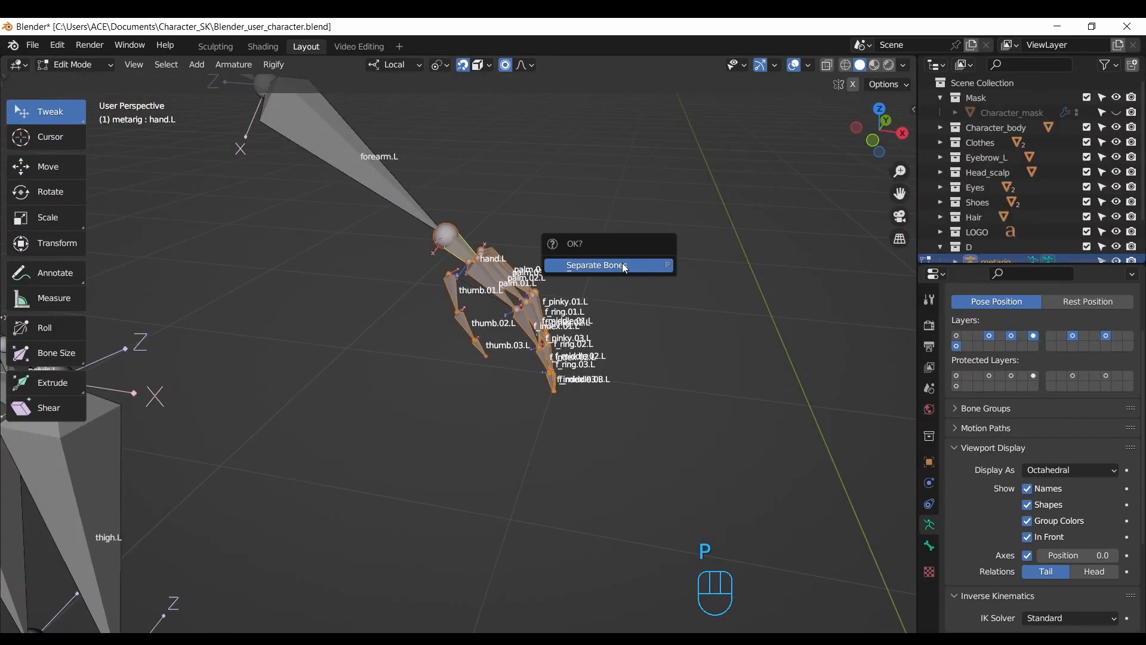
left_click(622, 265)
Step: Return to Object Mode and, with snapping off, move the separated hand 1.1235 m in X and -0.2071 m in Z, beside the character's left hand
left_click(873, 141)
left_click_drag(899, 171, 900, 221)
left_click(76, 64)
left_click(84, 81)
left_click(483, 350)
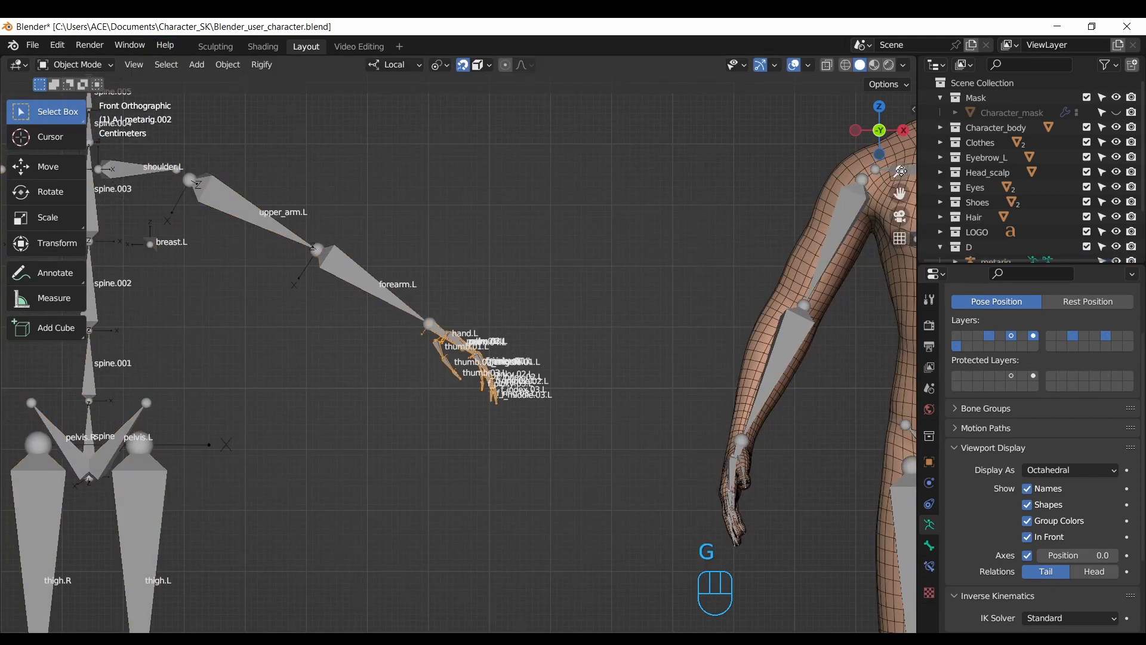
left_click_drag(901, 171, 901, 206)
left_click_drag(899, 193, 642, 153)
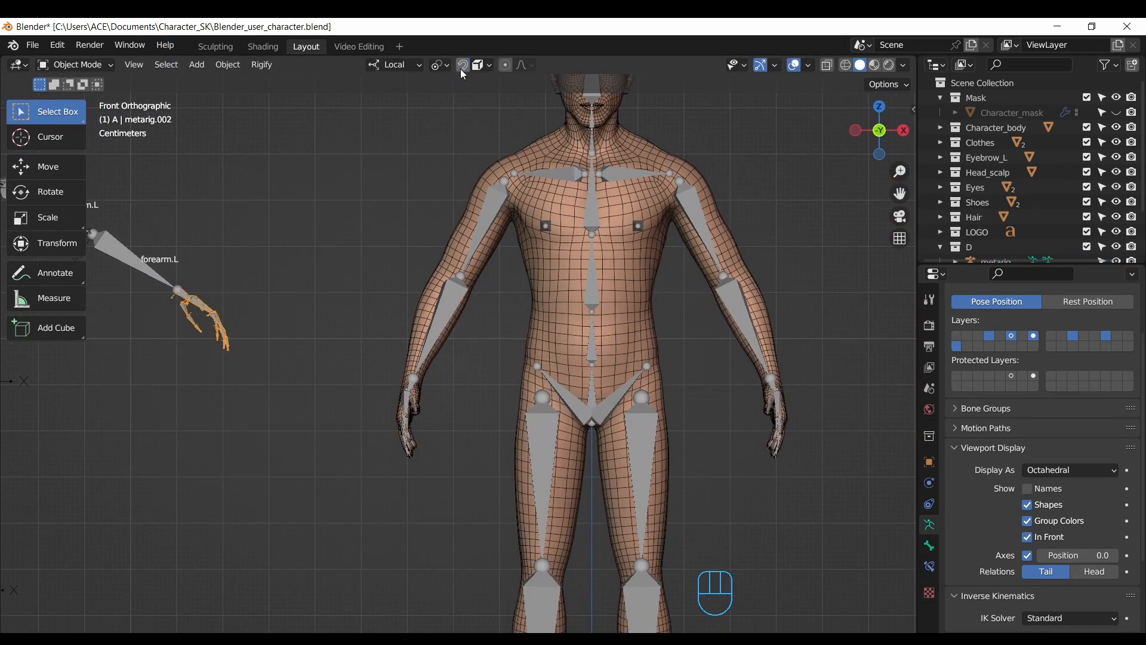
left_click(778, 399)
scroll(716, 429, "down", 5)
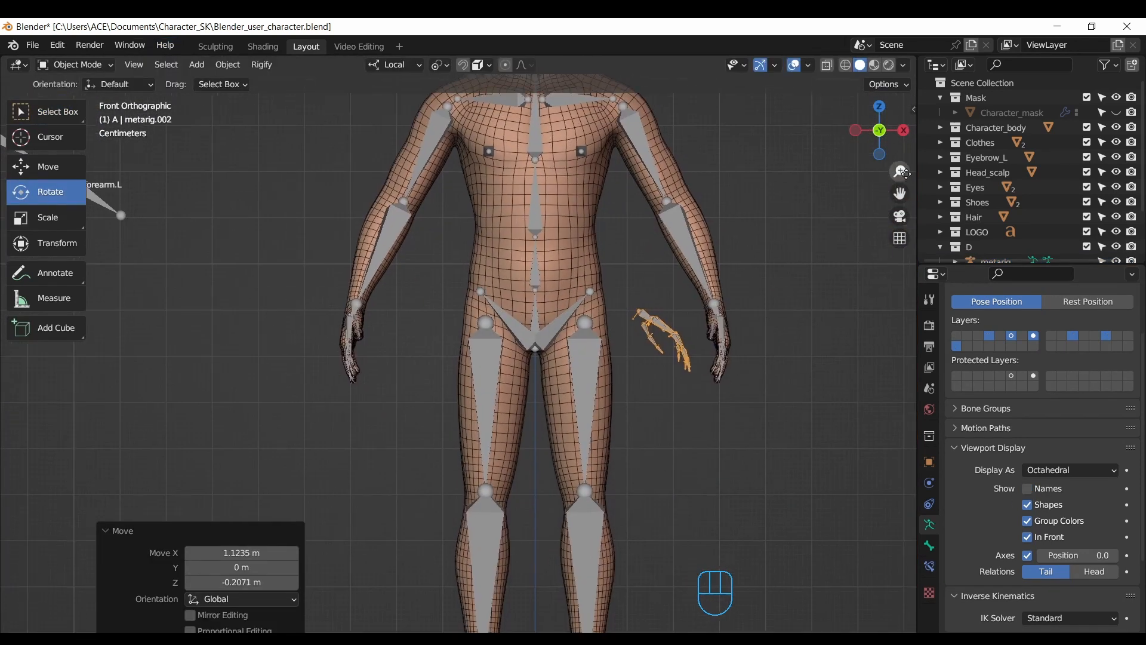
Step: Set the separated hand's origin to its geometry and rotate it about its local axis until the fingers point downwards
left_click(228, 64)
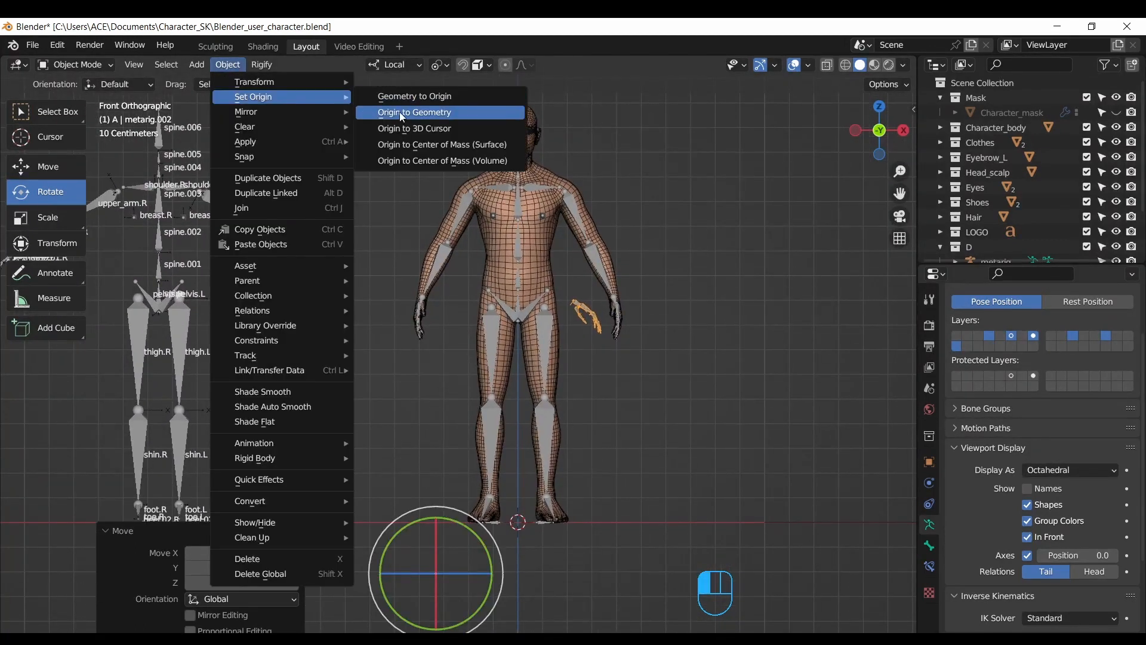
left_click(402, 112)
scroll(566, 277, "up", 4)
key("r")
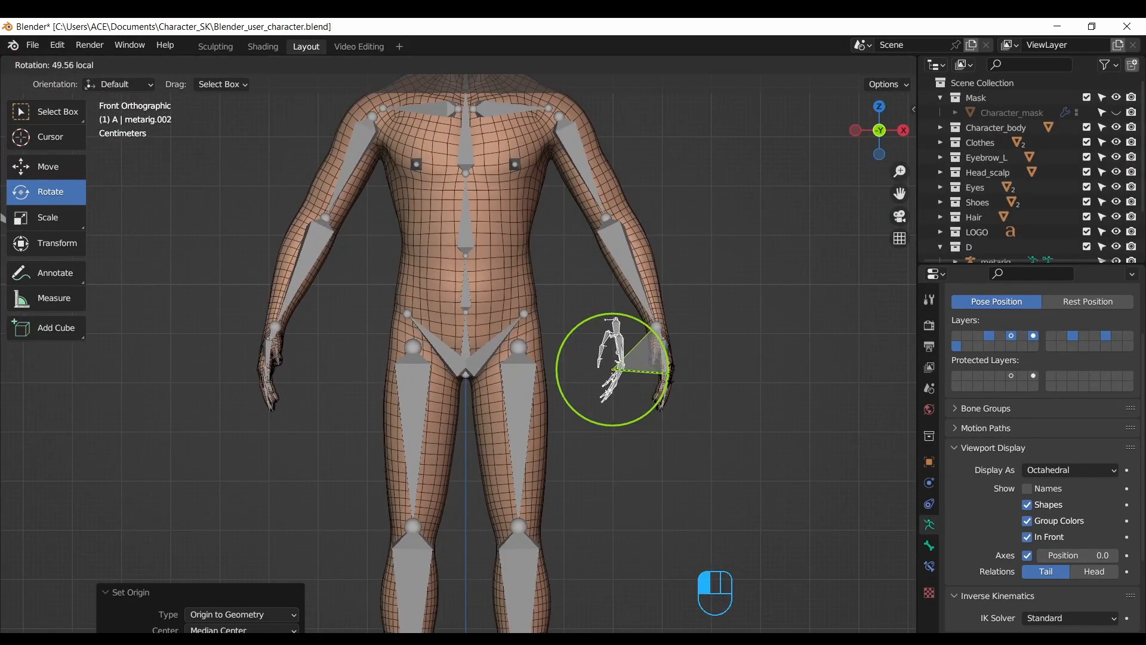
left_click(665, 341)
Step: Move the separated hand -0.13546 m along its local Y axis to bring it level with the character's hand
middle_click_drag(714, 258, 621, 311)
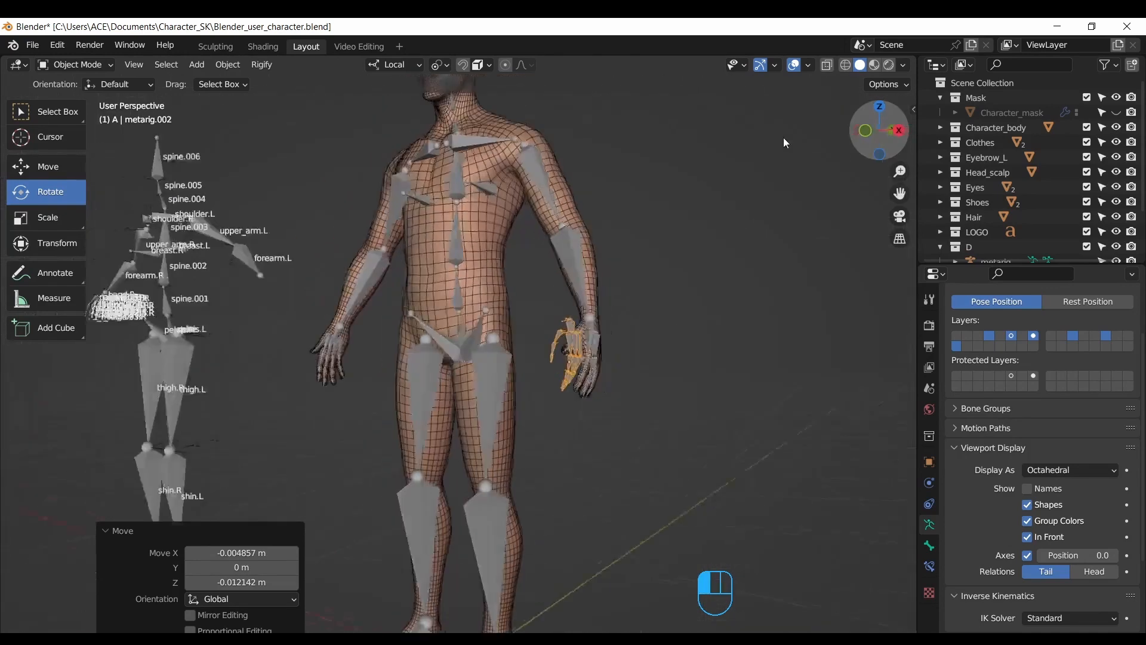
key("g")
scroll(838, 178, "up", 5)
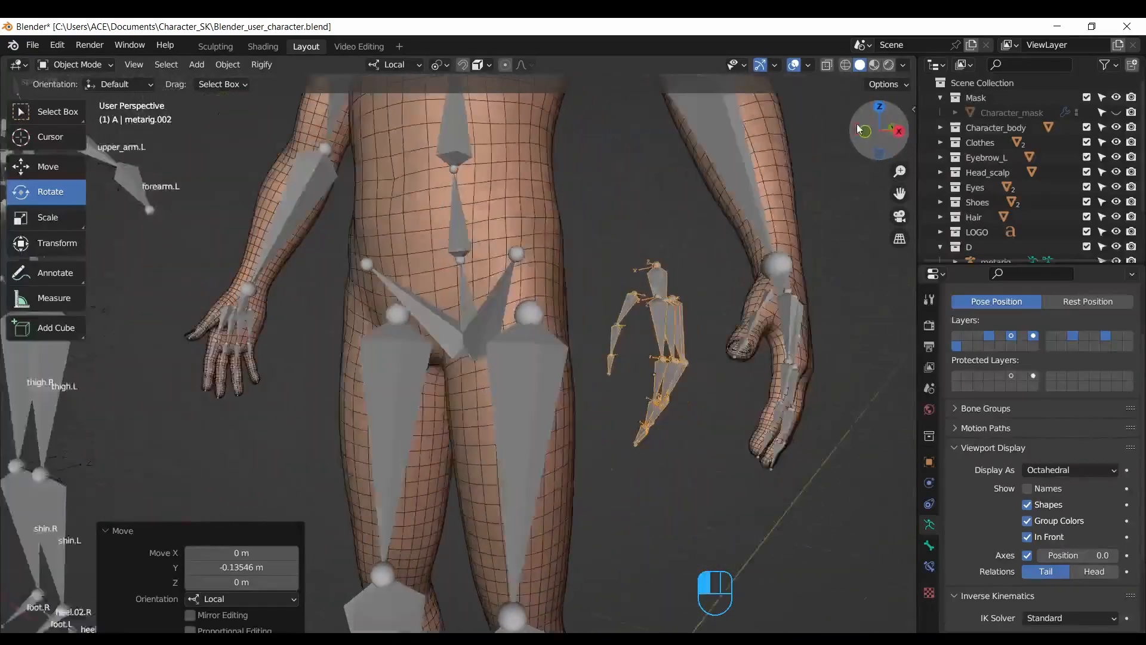
Step: Make metarig.002 unselectable and hide the original metarig in collection D
left_click_drag(1039, 266, 1039, 391)
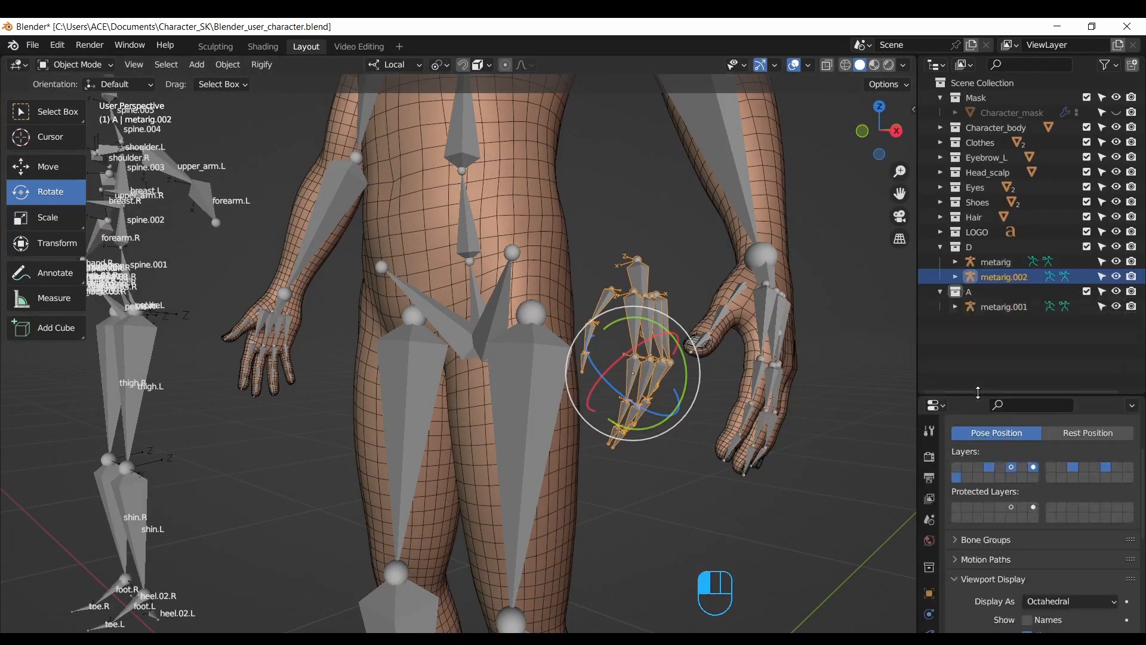
left_click(1114, 277)
left_click(1009, 261)
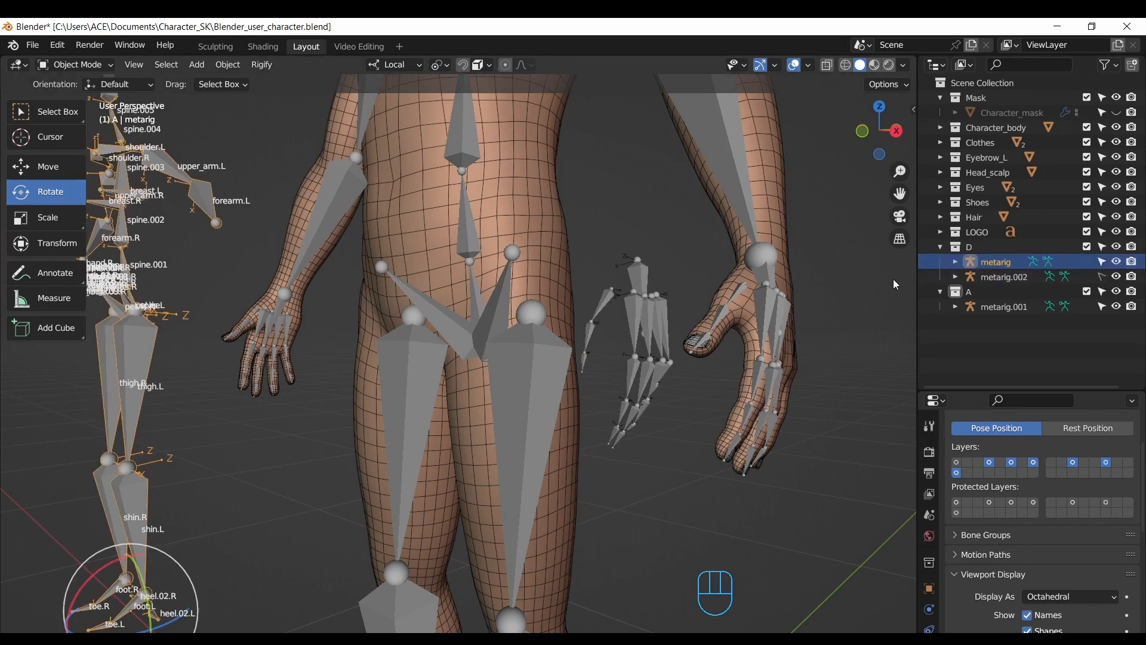
left_click(1117, 262)
Step: Select metarig.001 and enter Edit Mode with the left hand in close view
left_click(995, 296)
left_click(1000, 309)
left_click(485, 203)
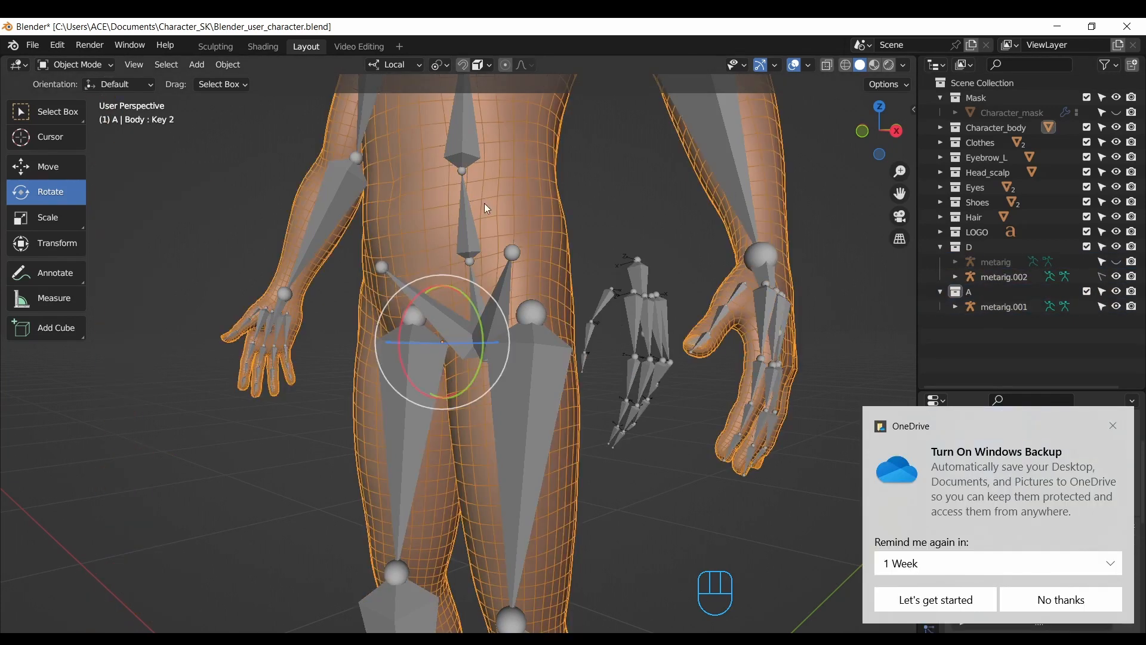
left_click(483, 203)
left_click(99, 66)
left_click(84, 96)
left_click_drag(900, 194, 824, 162)
left_click_drag(899, 171, 900, 158)
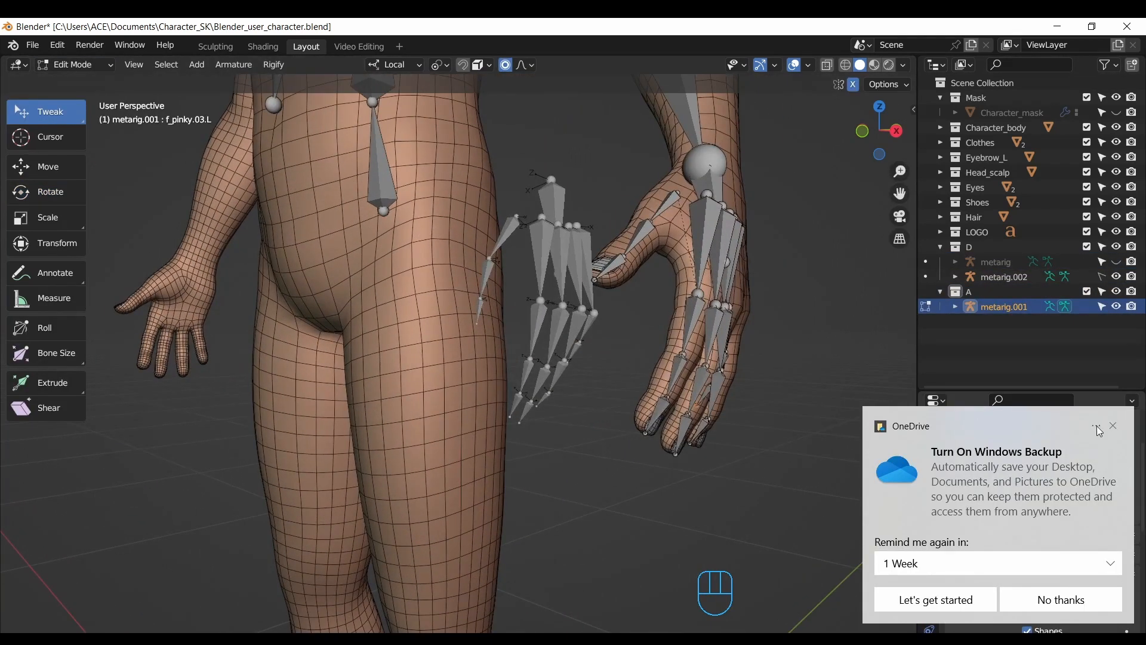
Step: Dismiss the Windows backup notification and enlarge the properties area below the scene list
left_click(1115, 427)
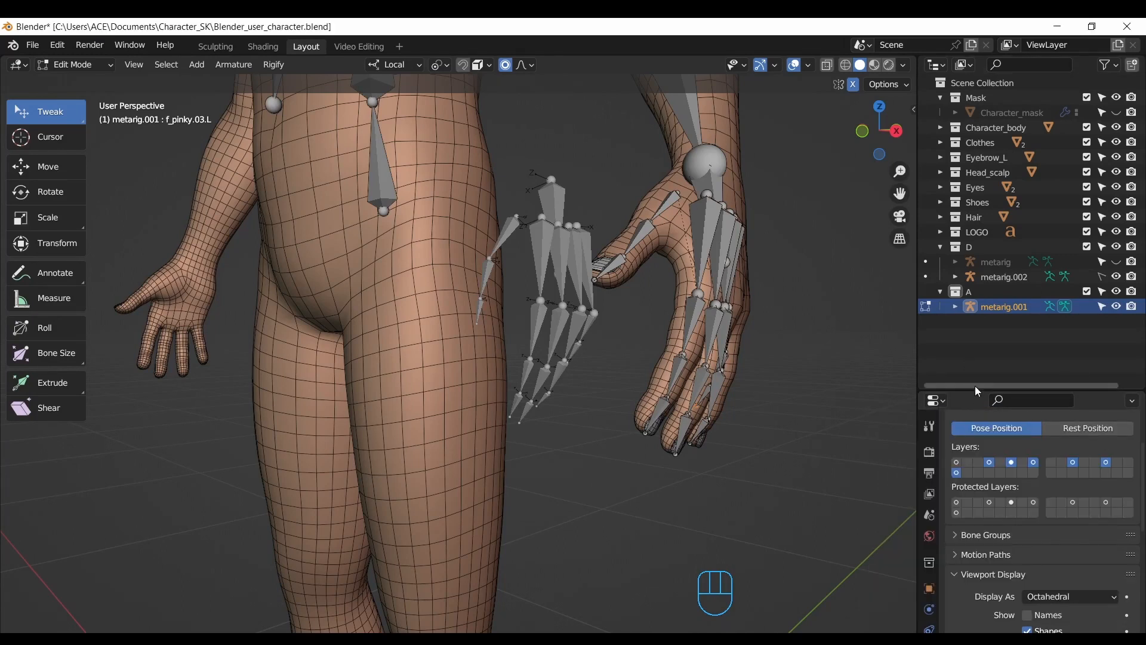
left_click_drag(972, 391, 972, 208)
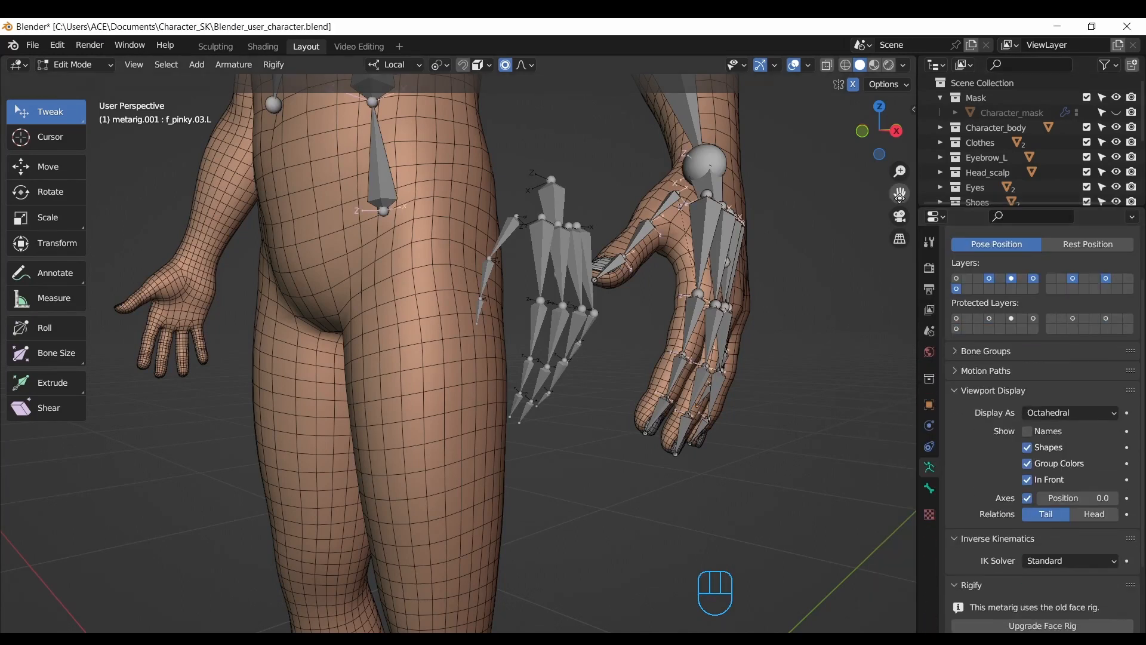
left_click_drag(900, 171, 900, 160)
mouse_move(880, 130)
left_mouse_down()
mouse_move(848, 132)
mouse_move(912, 129)
left_mouse_up()
left_click(51, 273)
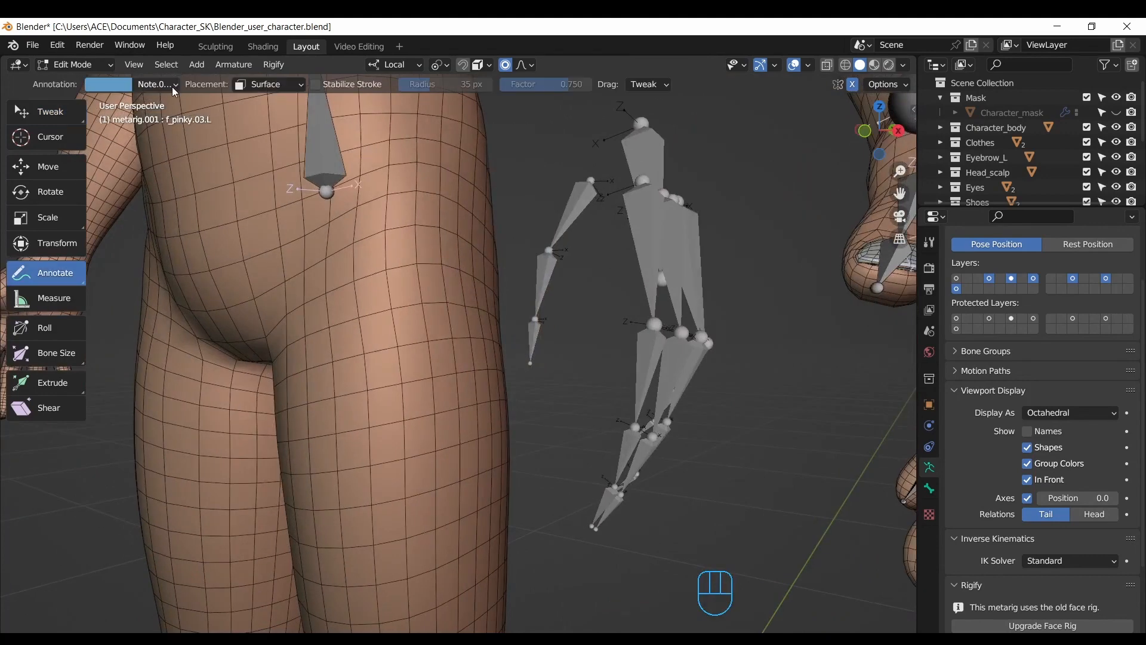
left_click(173, 87)
left_click(162, 85)
left_click(249, 149)
left_click(31, 119)
Step: Move the joint between thumb.01.L and thumb.02.L onto the character's thumb knuckle, working from the side of the hand
left_click_drag(879, 130, 812, 141)
left_click_drag(900, 177, 901, 192)
left_click_drag(860, 138, 937, 146)
left_click_drag(900, 171, 910, 204)
left_click_drag(879, 130, 609, 156)
left_click(358, 291)
scroll(364, 285, "up", 4)
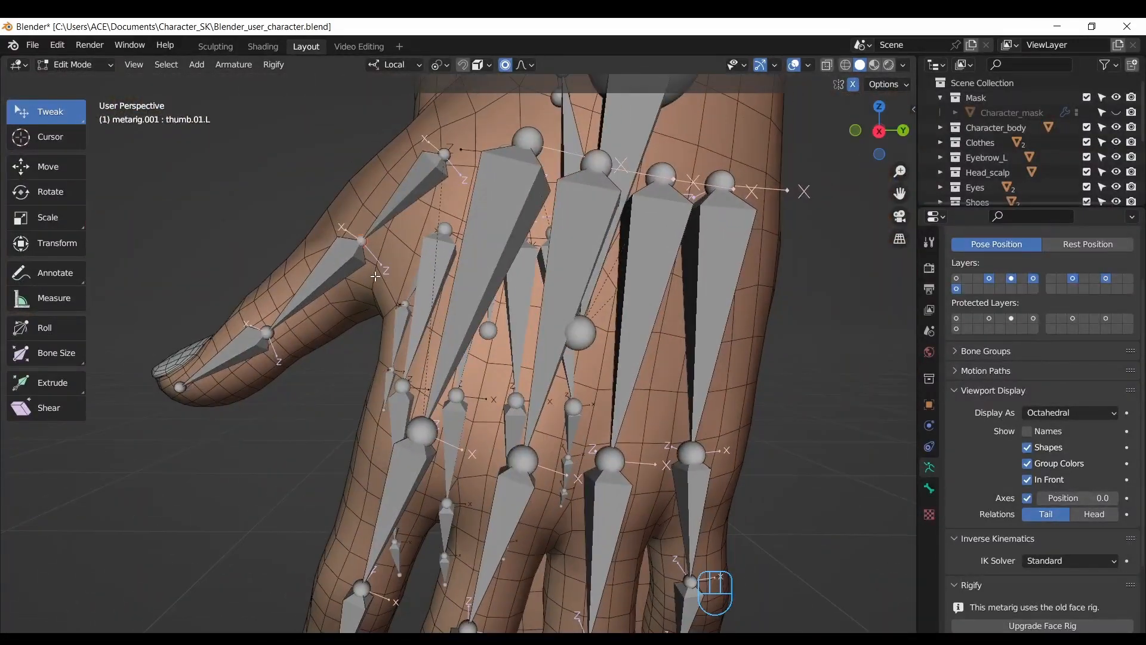
left_click(357, 256)
Step: Correct the depth of the thumb.01.L end joint from the front so that it sits inside the thumb
left_click_drag(880, 131, 1003, 153)
left_click_drag(899, 193, 603, 102)
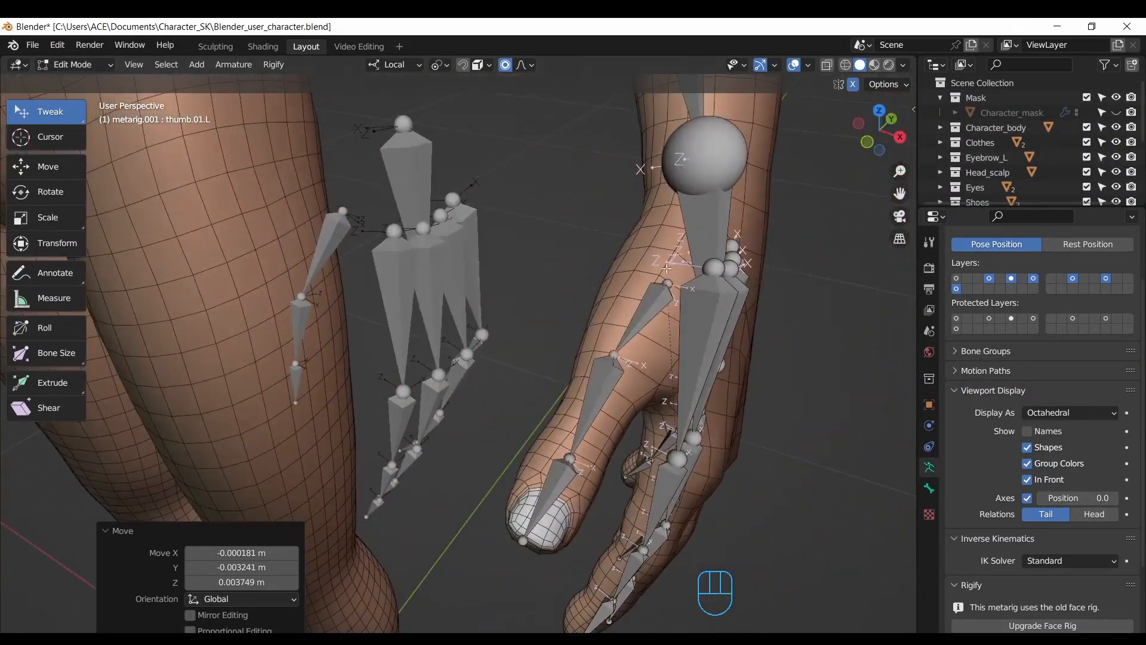
left_click_drag(880, 132, 844, 76)
key("g")
left_click(621, 459)
Step: Reposition the joint between thumb.02.L and thumb.03.L on the bend of the thumb
left_click_drag(895, 197, 967, 263)
left_click_drag(866, 130, 830, 100)
left_click(249, 246)
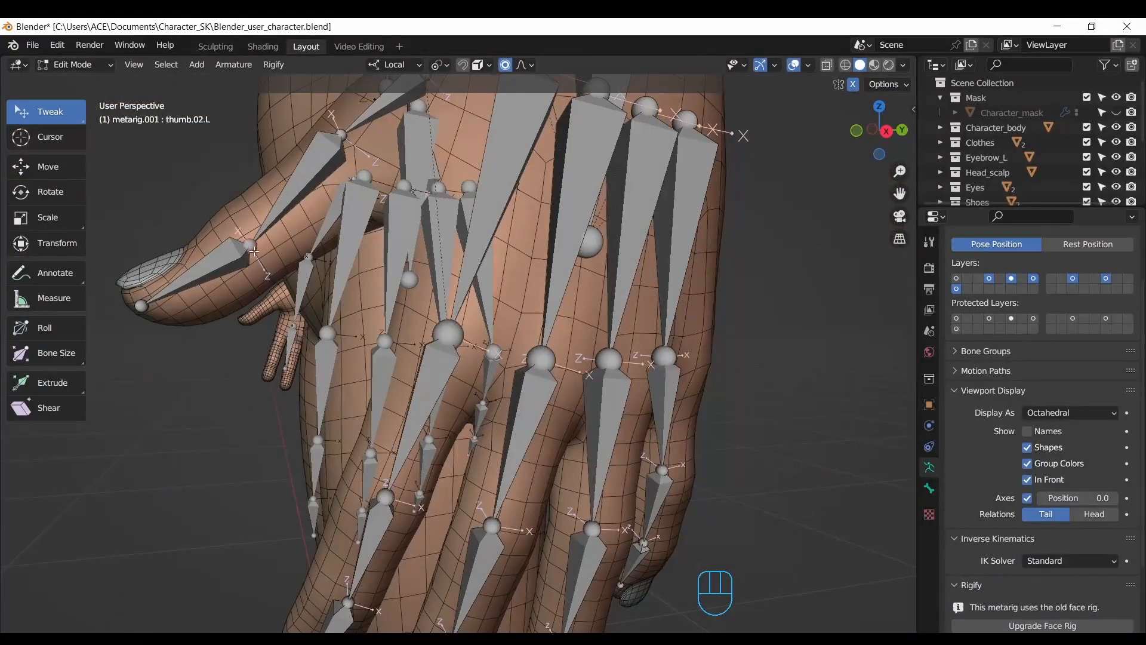
key("g")
left_click(252, 257)
Step: Move the end of thumb.03.L to the tip of the thumb below the nail
left_click(410, 568)
key("g")
left_click_drag(892, 126, 828, 110)
left_click(412, 570)
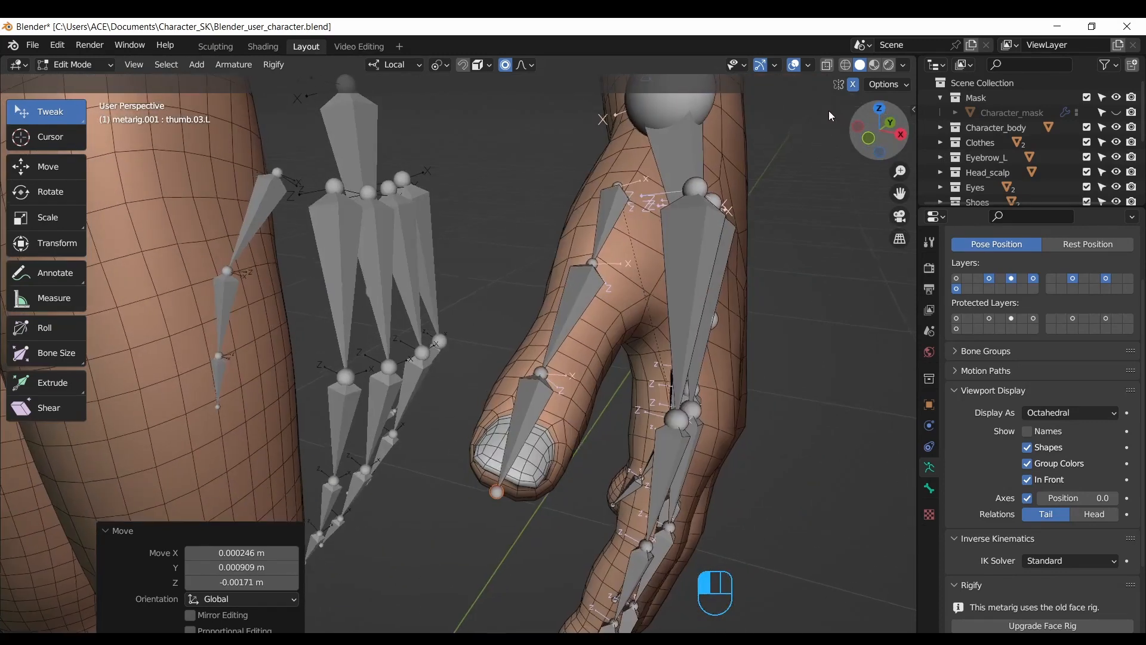
Step: Readjust the joint between thumb.01.L and thumb.02.L from the front of the thumb
left_click(600, 263)
key("g")
left_click_drag(601, 264, 610, 242)
Step: Adjust the roll of thumb.03.L to line its axes up with the thumb's bending direction
mouse_move(883, 129)
left_mouse_down()
mouse_move(888, 164)
mouse_move(884, 131)
left_mouse_up()
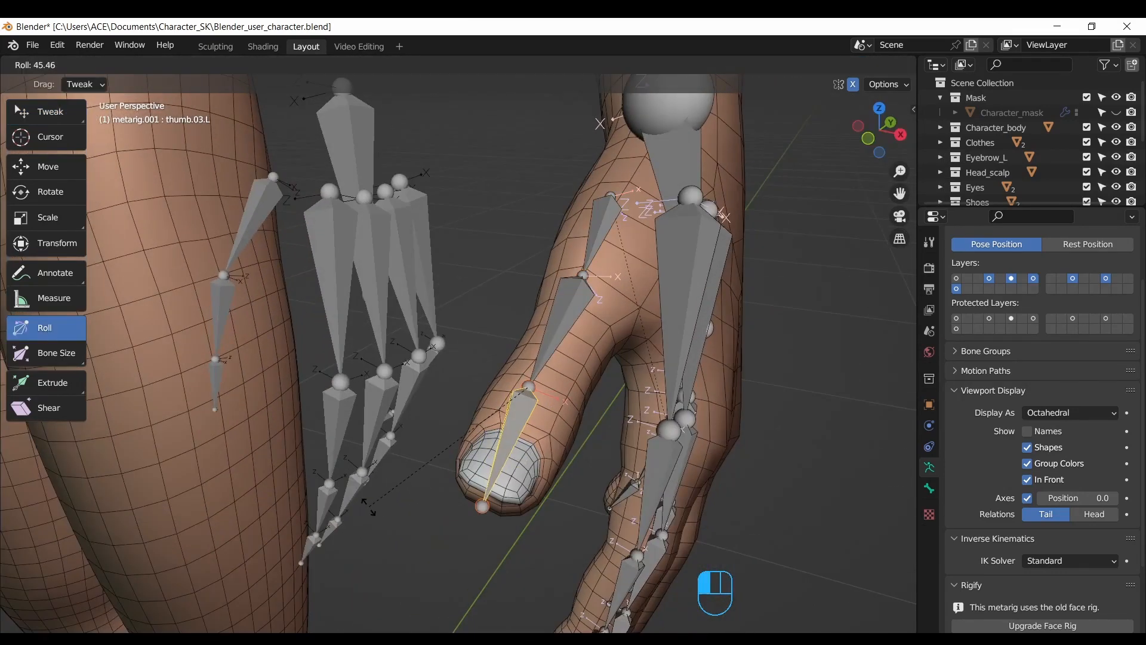
left_click(395, 496)
left_click_drag(897, 188, 889, 98)
mouse_move(880, 129)
left_mouse_down()
mouse_move(865, 134)
mouse_move(884, 126)
left_mouse_up()
mouse_move(517, 290)
left_mouse_down()
mouse_move(507, 291)
mouse_move(520, 272)
left_mouse_up()
left_click_drag(880, 129, 873, 148)
Step: Adjust the roll of thumb.02.L and thumb.01.L to match the orientation of the thumb's tip bone
left_click(500, 313)
left_click_drag(505, 339, 484, 358)
left_click_drag(421, 326, 421, 325)
left_click(552, 215)
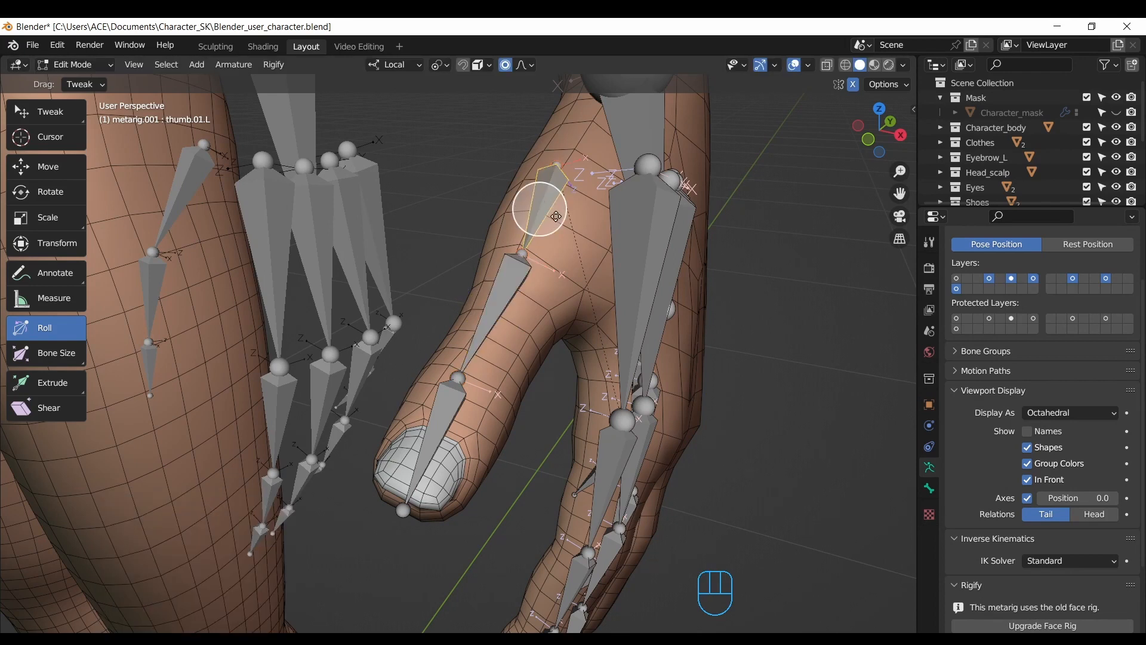
left_click_drag(413, 282, 413, 282)
Step: Refit the joint between thumb.02.L and thumb.03.L inside the thumb from two viewing angles
left_click_drag(880, 128, 933, 124)
left_click(444, 476)
key("g")
left_click(475, 475)
left_click_drag(881, 141, 968, 123)
key("g")
left_click(793, 227)
left_click_drag(891, 137, 711, 143)
left_click_drag(899, 193, 960, 231)
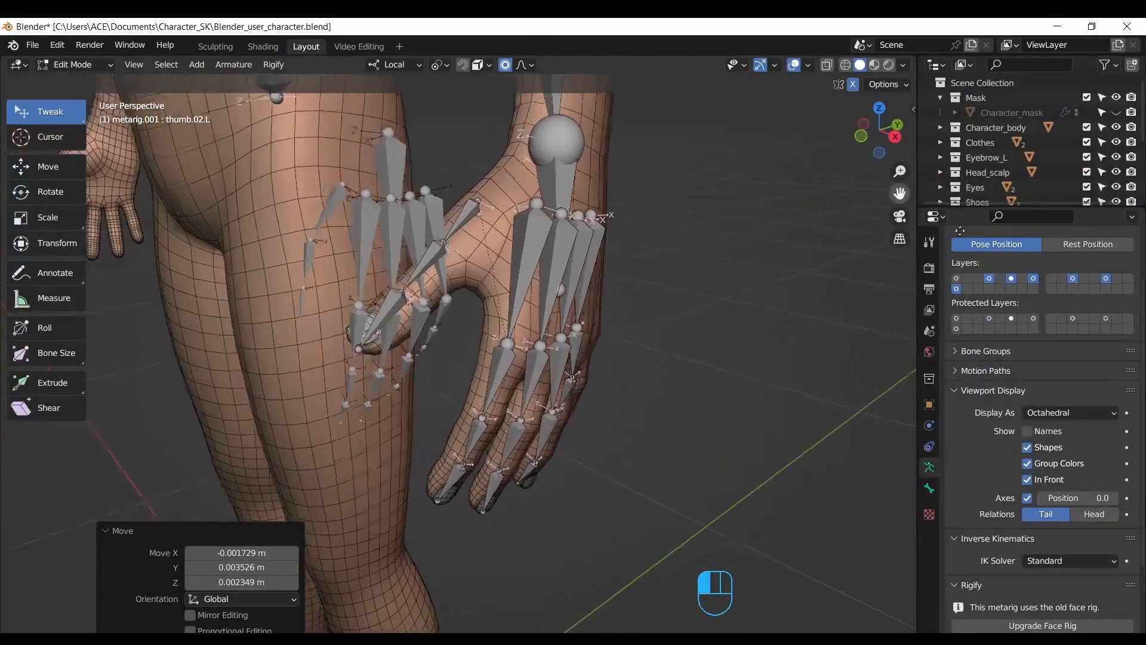
Step: Fine-tune the end joint of thumb.01.L on the thumb knuckle, viewed from the hand's outer side
left_click_drag(882, 135, 812, 78)
left_click(436, 201)
key("g")
left_click(432, 194)
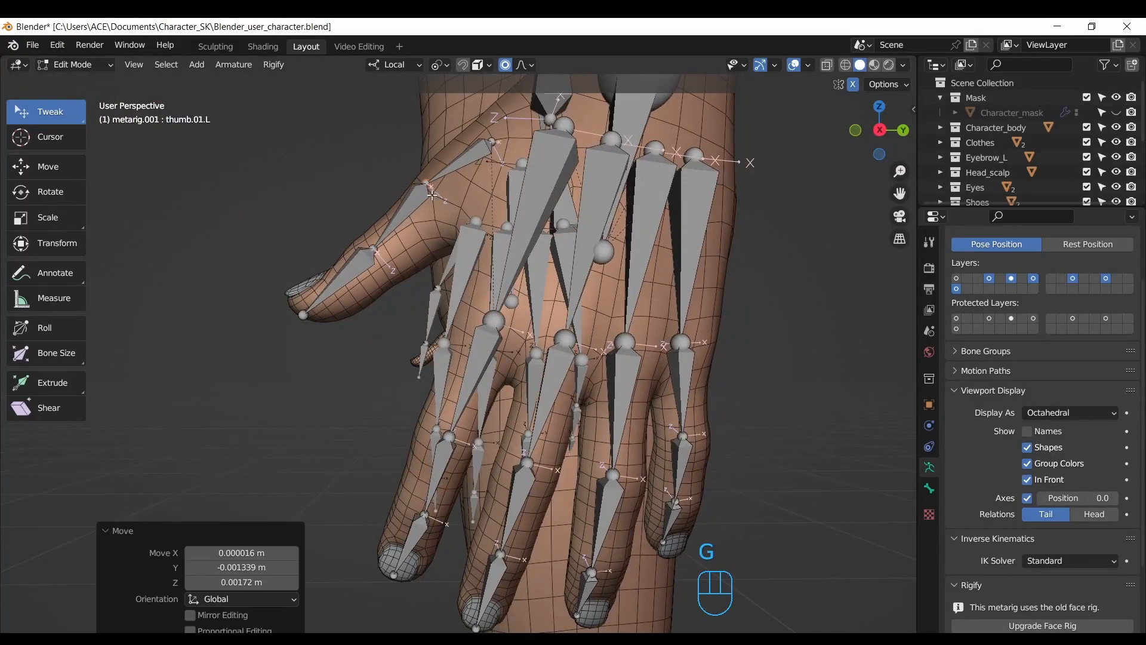
key("g")
left_click(428, 190)
Step: Centre the end joint of thumb.02.L within the thumb, viewed from the front
left_click_drag(881, 134, 1041, 230)
left_click(531, 382)
key("g")
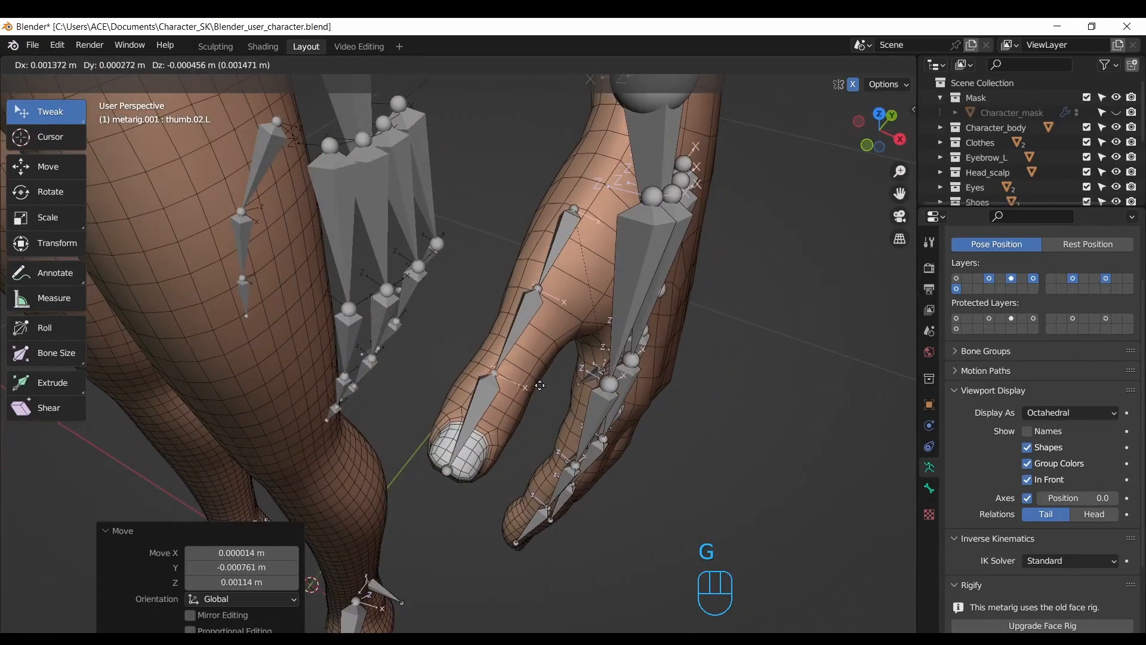
left_click_drag(896, 122, 805, 188)
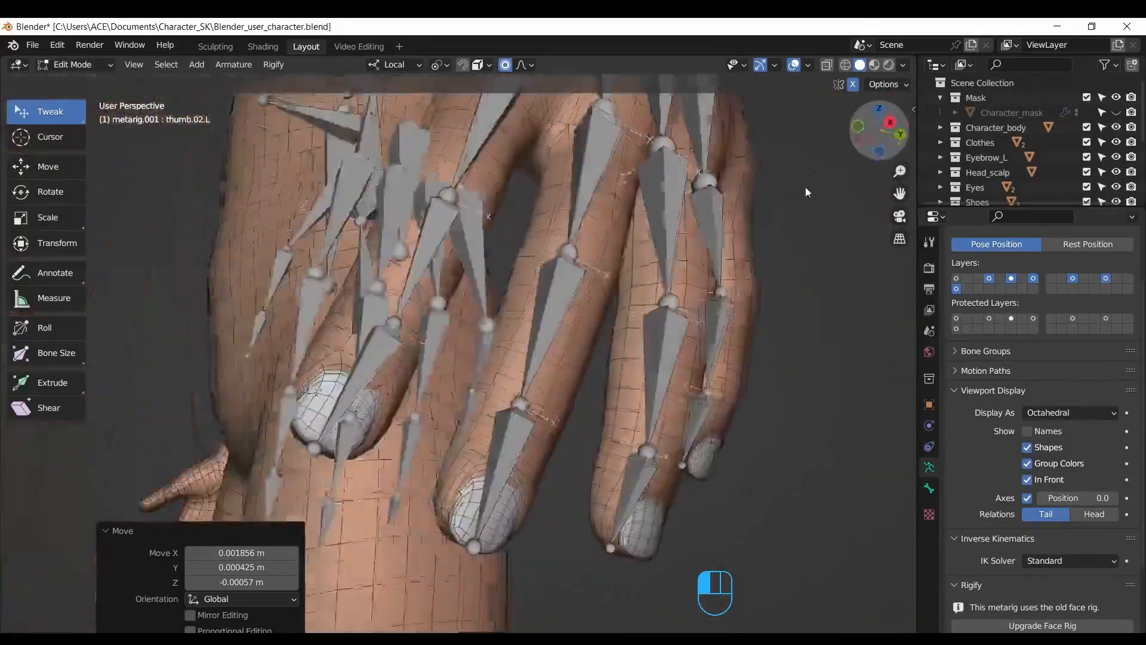
Step: Check the refitted thumb from several angles and hide metarig.002
left_click_drag(899, 194, 1093, 173)
left_click_drag(900, 171, 903, 239)
left_click_drag(880, 132, 807, 140)
left_click_drag(901, 192, 865, 269)
left_click_drag(880, 131, 984, 142)
left_click_drag(971, 207, 973, 372)
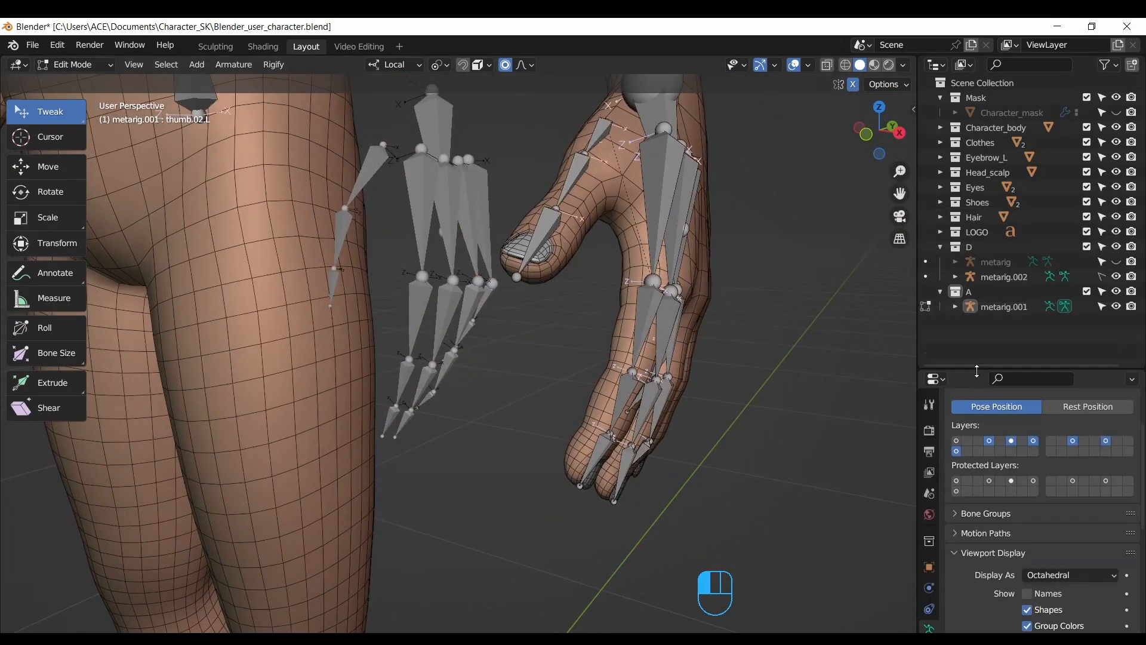
left_click(1117, 277)
Step: Reposition the index finger's tip and the joint between f_index.02.L and f_index.03.L inside the finger mesh
mouse_move(880, 132)
left_mouse_down()
mouse_move(799, 138)
mouse_move(875, 125)
left_mouse_up()
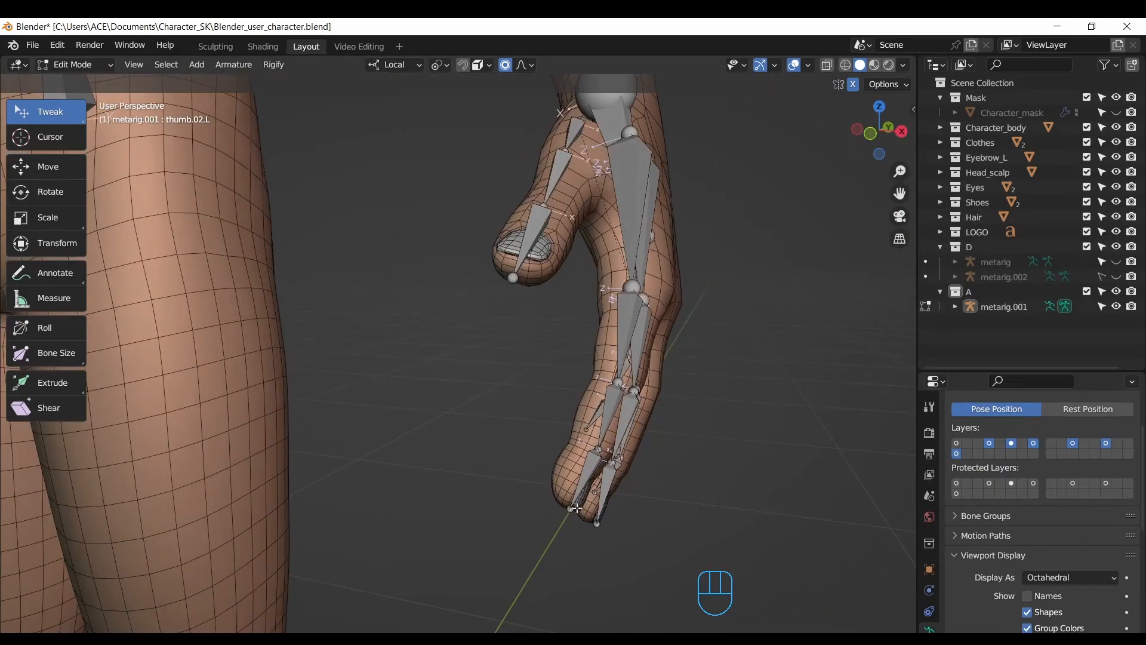
left_click(606, 463)
left_click_drag(900, 193, 946, 192)
left_click(575, 496)
key("g")
left_click(459, 390)
left_click(632, 401)
key("g")
left_click(631, 417)
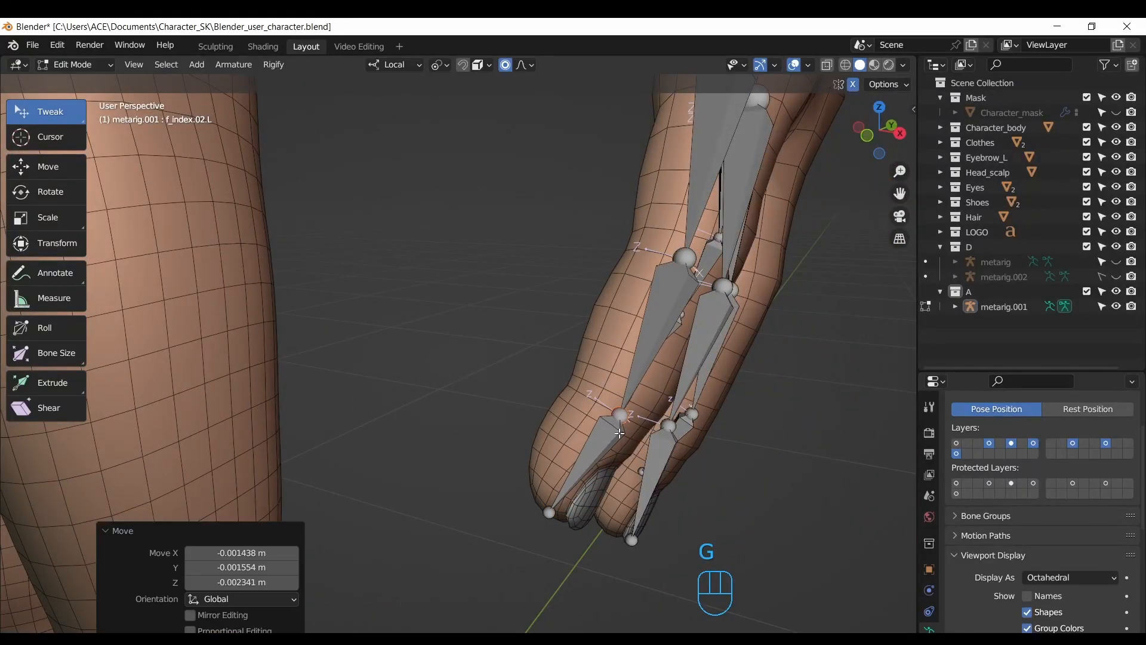
Step: Nudge the index finger joint slightly upwards from a different viewing angle
left_click_drag(880, 131, 675, 116)
left_click(544, 228)
key("g")
left_click(545, 224)
Step: In the right side view, shift the index and middle knuckle joints slightly to centre them in the fingers
left_click(884, 133)
left_click(884, 133)
left_click(474, 201)
key("g")
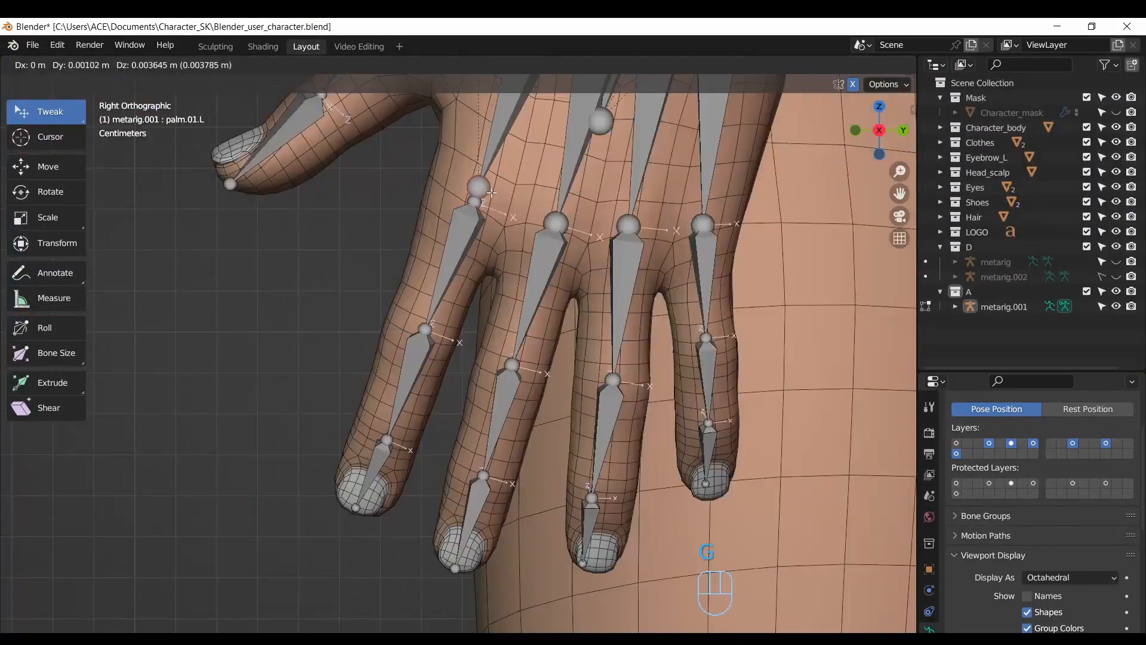
right_click(477, 199)
left_click(827, 66)
left_click(828, 66)
key("g")
left_click(638, 315)
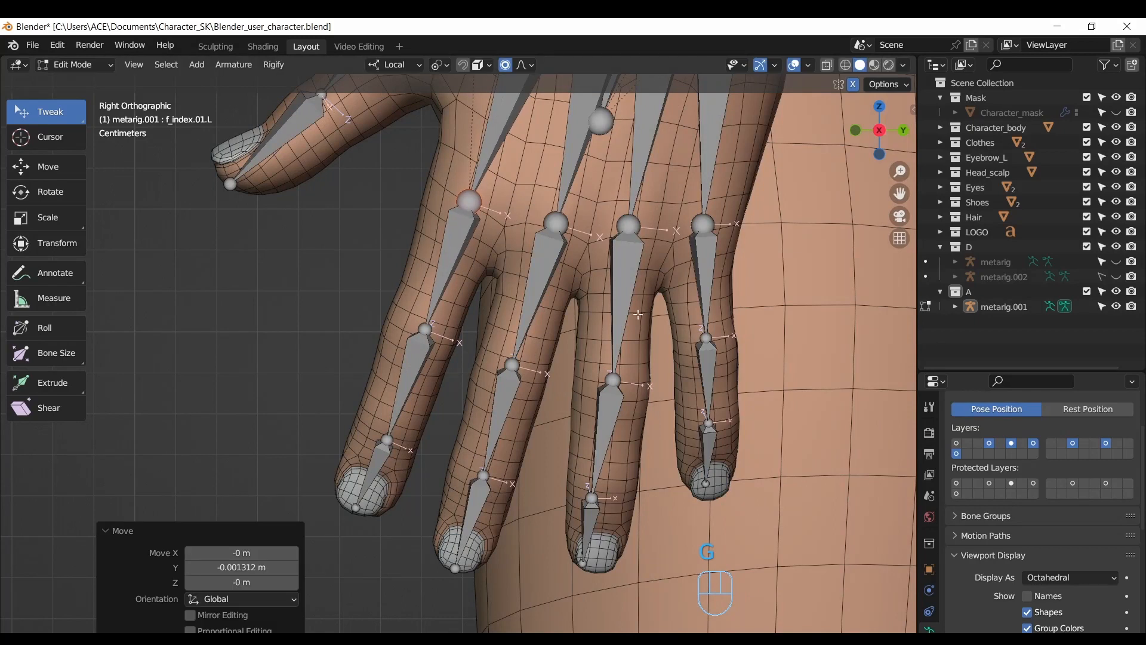
left_click(557, 224)
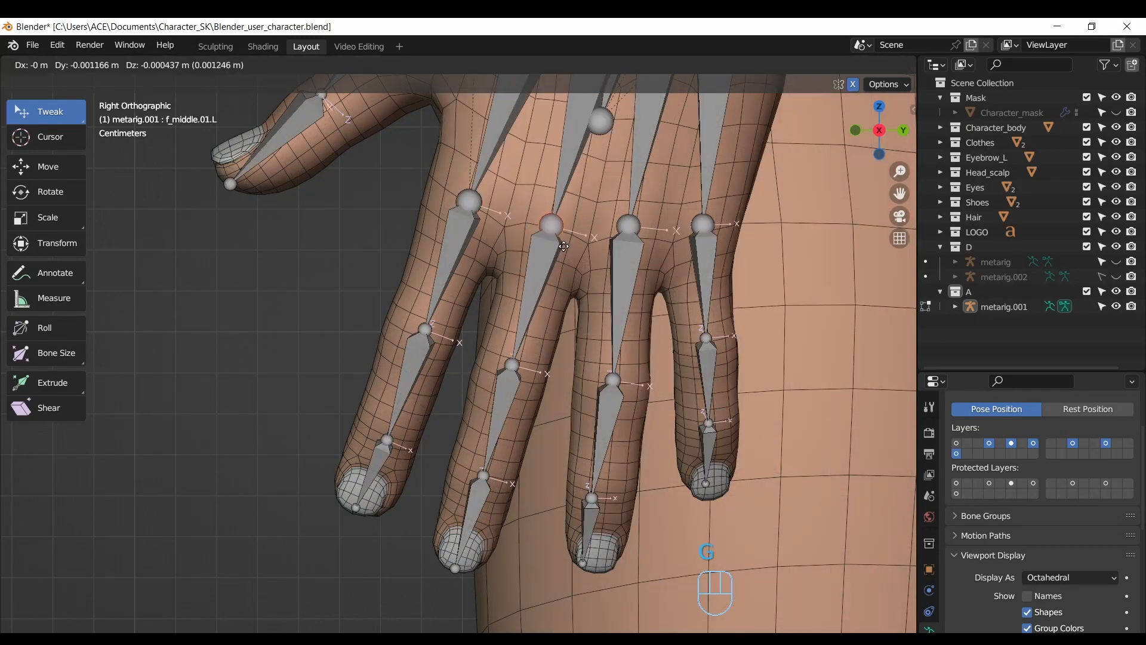
left_click(564, 246)
Step: Hide the index finger bones and isolate the middle finger's bone chain in the right side view
middle_click_drag(564, 246, 501, 299)
left_click(488, 314)
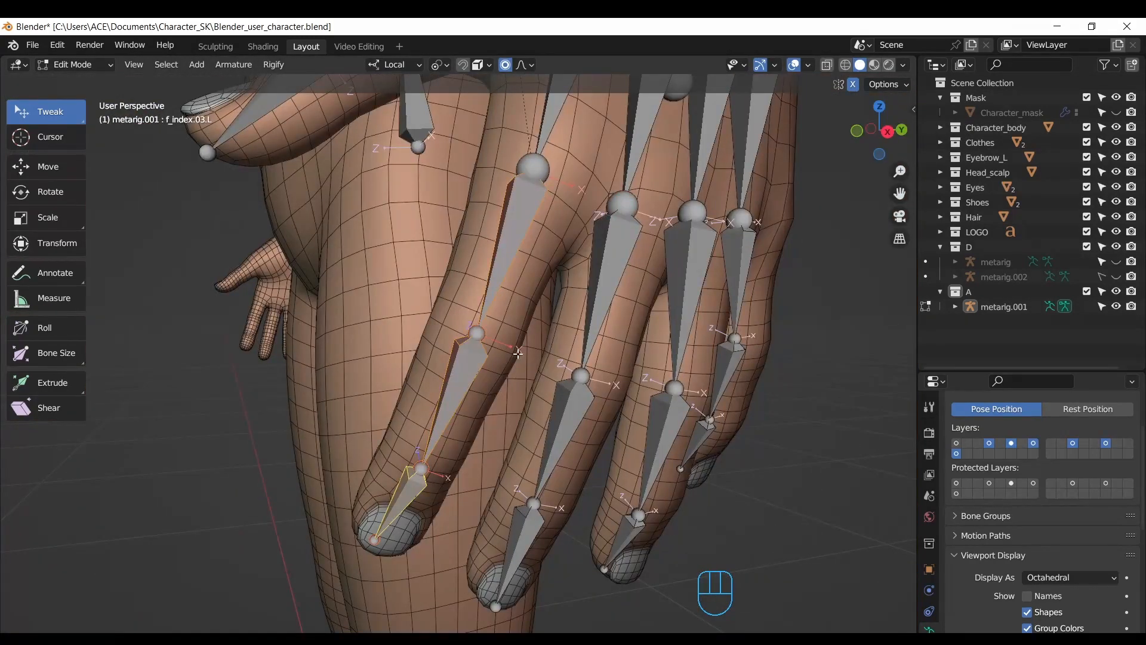
key("h")
left_click_drag(880, 133, 761, 90)
left_click(578, 300)
key("KP_3")
Step: Reposition two of the middle finger's joints to follow the finger mesh
left_click(459, 342)
key("g")
left_click(652, 312)
left_click(551, 470)
key("g")
left_click(531, 469)
Step: Correct the position of the end of f_middle.03.L inside the middle fingertip
left_click_drag(882, 127, 989, 141)
left_click_drag(873, 123, 983, 151)
key("g")
left_click(533, 240)
Step: Examine the middle finger bones against the mesh from the front, the side and the palm
left_click(876, 131)
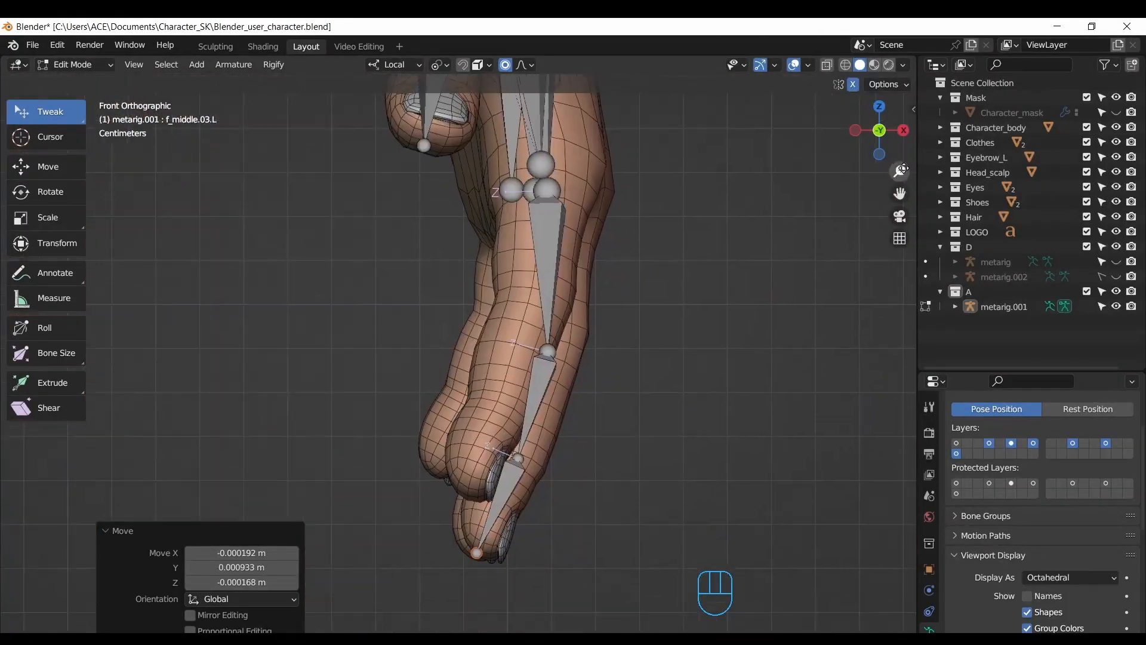
left_click_drag(899, 172, 826, 64)
left_click_drag(876, 130, 982, 156)
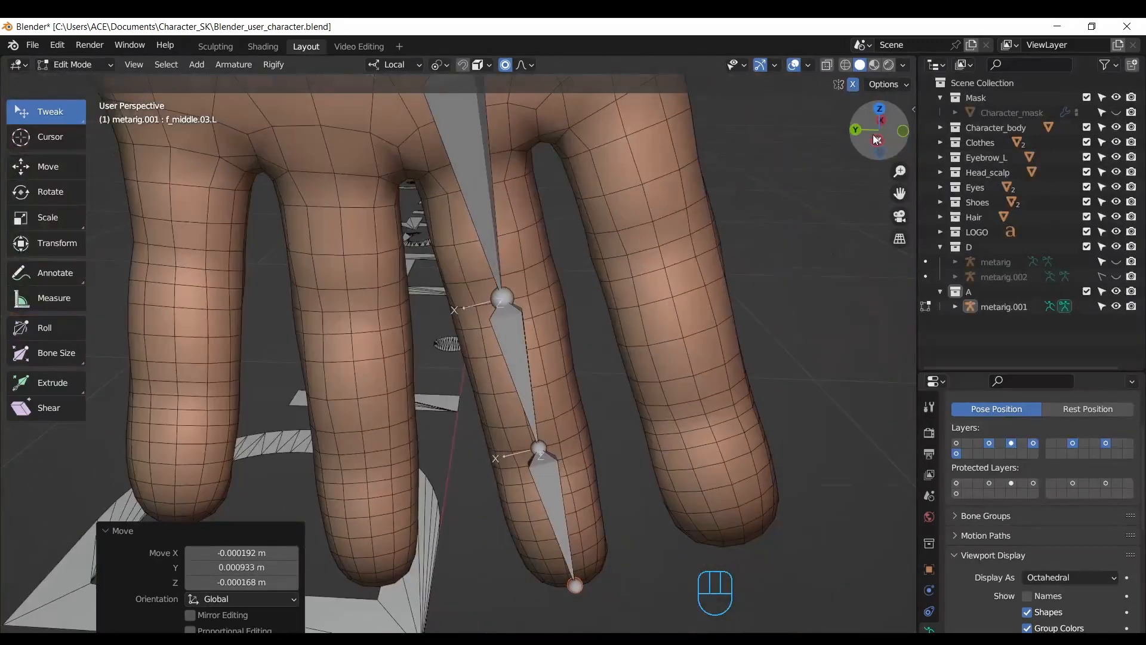
left_click(898, 132)
left_click_drag(890, 143, 1003, 161)
left_click_drag(900, 194, 900, 222)
left_click(900, 238)
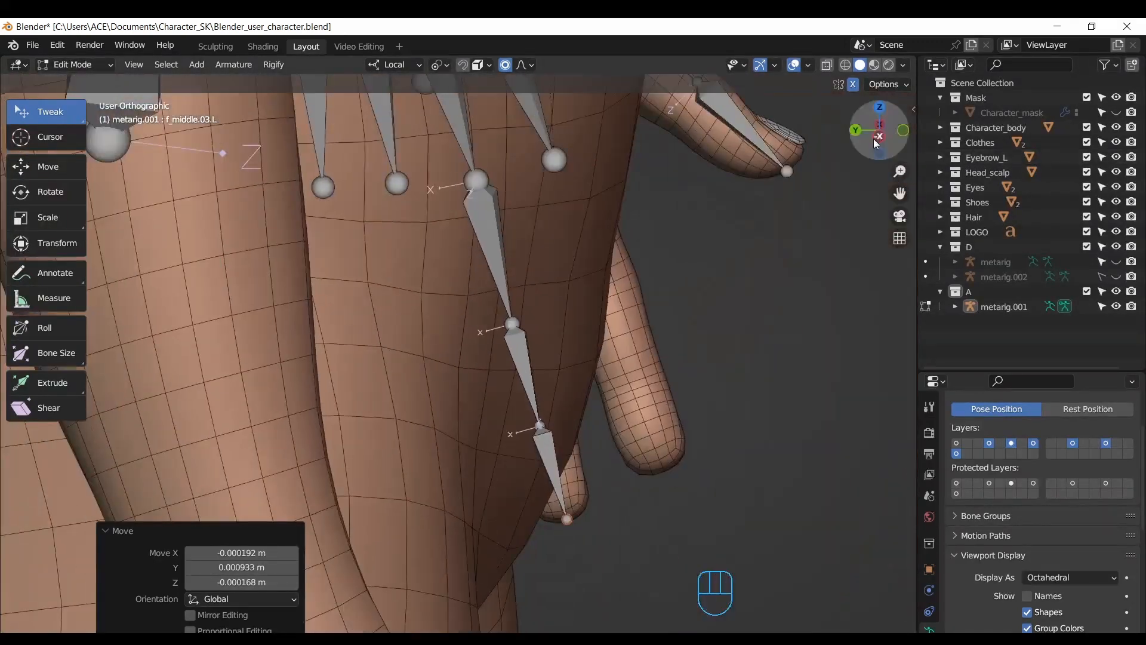
Step: Nudge two of the middle finger's joints so the bone chain runs through the centre of the finger mesh
left_click_drag(878, 136, 848, 138)
left_click_drag(900, 171, 657, 126)
left_click(560, 316)
key("g")
left_click(609, 326)
left_click(603, 486)
key("g")
left_click(600, 480)
left_click_drag(900, 172, 899, 209)
Step: Reveal the hidden finger bones, and hide the index, middle and pinky bones to isolate the left ring finger's chain
key("alt+h")
left_click_drag(880, 132, 783, 134)
left_click(565, 263)
left_click(526, 410, "shift")
scroll(642, 285, "up", 1)
left_click_drag(880, 131, 1075, 141)
left_click(536, 257)
key("h")
Step: Centre the ring finger's joints and the tip of f_ring.03.L inside the finger mesh from the palm side
left_click(403, 326)
key("g")
left_click(408, 324)
left_click_drag(900, 171, 911, 87)
left_click(445, 507)
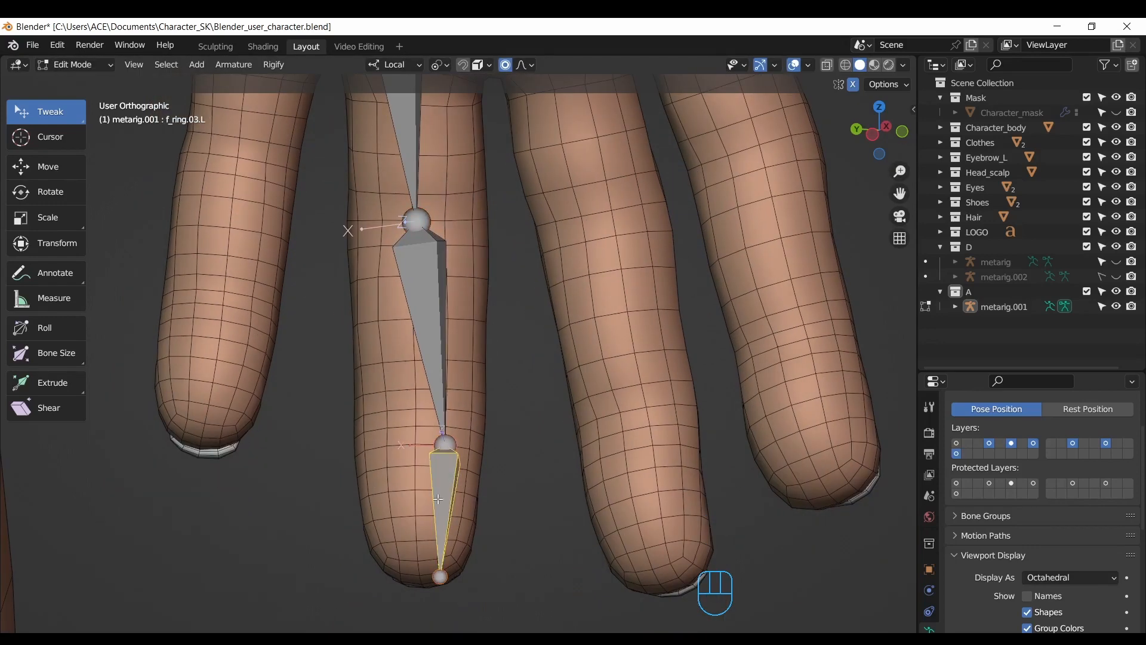
key("g")
left_click(418, 510)
left_click(412, 579)
key("g")
left_click(420, 580)
Step: Adjust the ring finger's last joint and its knuckle joint to the mesh from the back of the hand
left_click_drag(881, 131, 645, 128)
left_click(501, 454)
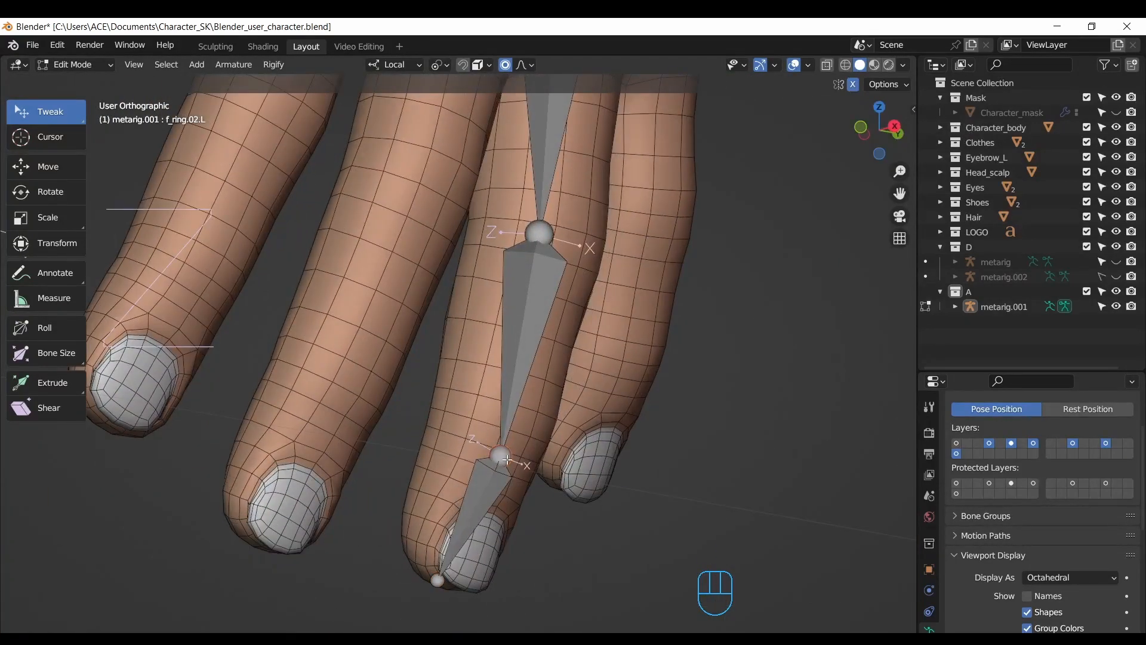
key("g")
left_click(497, 451)
mouse_move(880, 130)
left_mouse_down()
mouse_move(939, 138)
mouse_move(1045, 186)
mouse_move(894, 134)
mouse_move(879, 110)
left_mouse_up()
key("g")
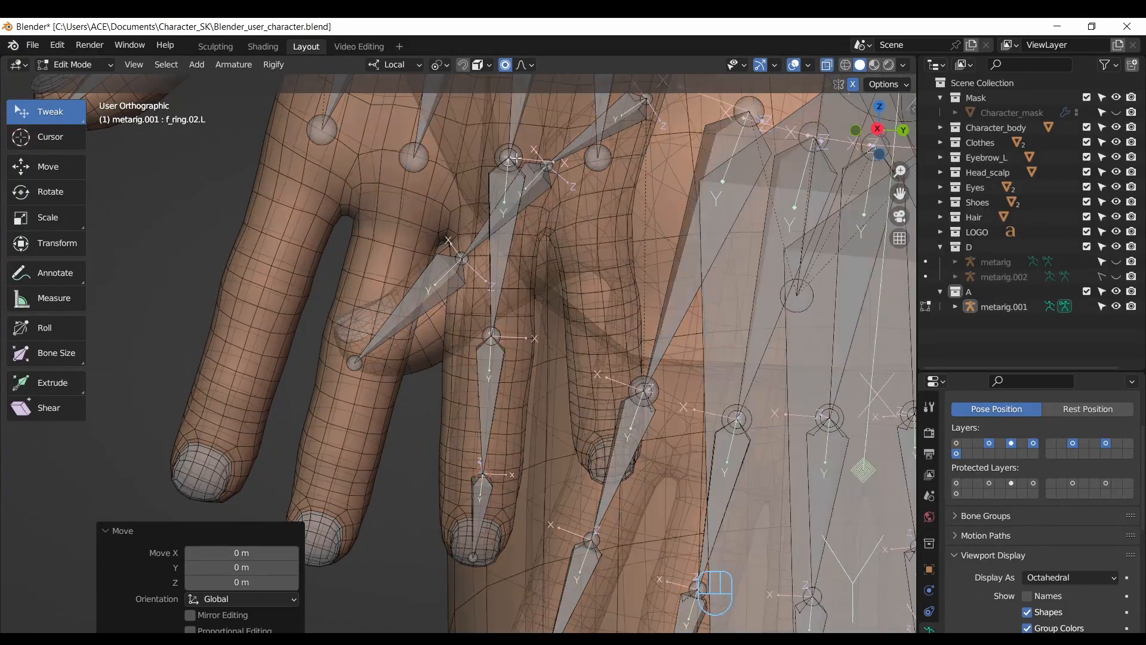
left_click(507, 179)
key("g")
left_click(505, 177)
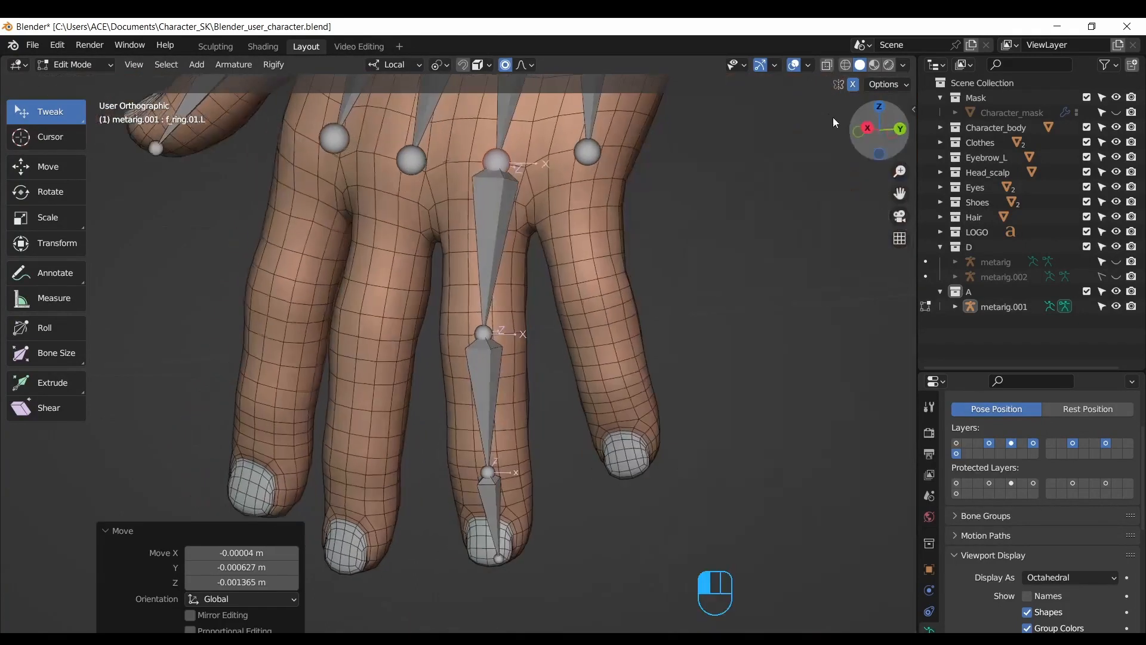
Step: Reveal all finger bones, and hide the index, middle and ring chains to isolate the pinky's bones
key("alt+h")
left_click(487, 237, "shift")
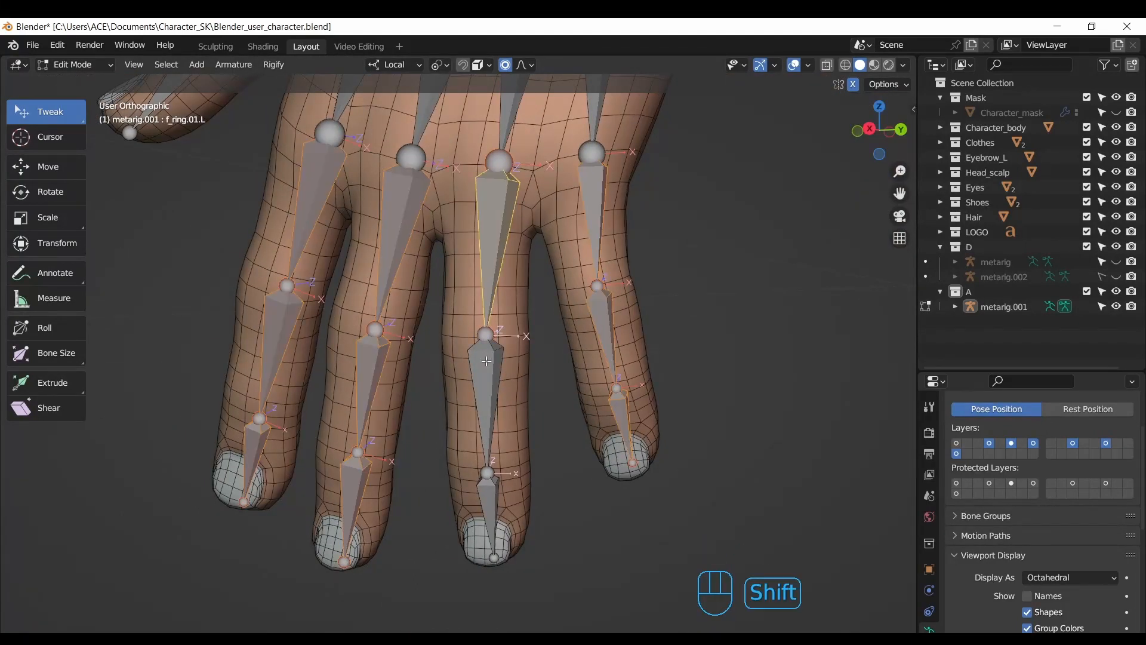
left_click(608, 339, "shift")
key("h")
Step: Reposition the two joints between the pinky's bones to match the finger's bends from the outer side of the hand
left_click_drag(876, 120, 741, 158)
left_click_drag(900, 172, 891, 155)
left_click(446, 306)
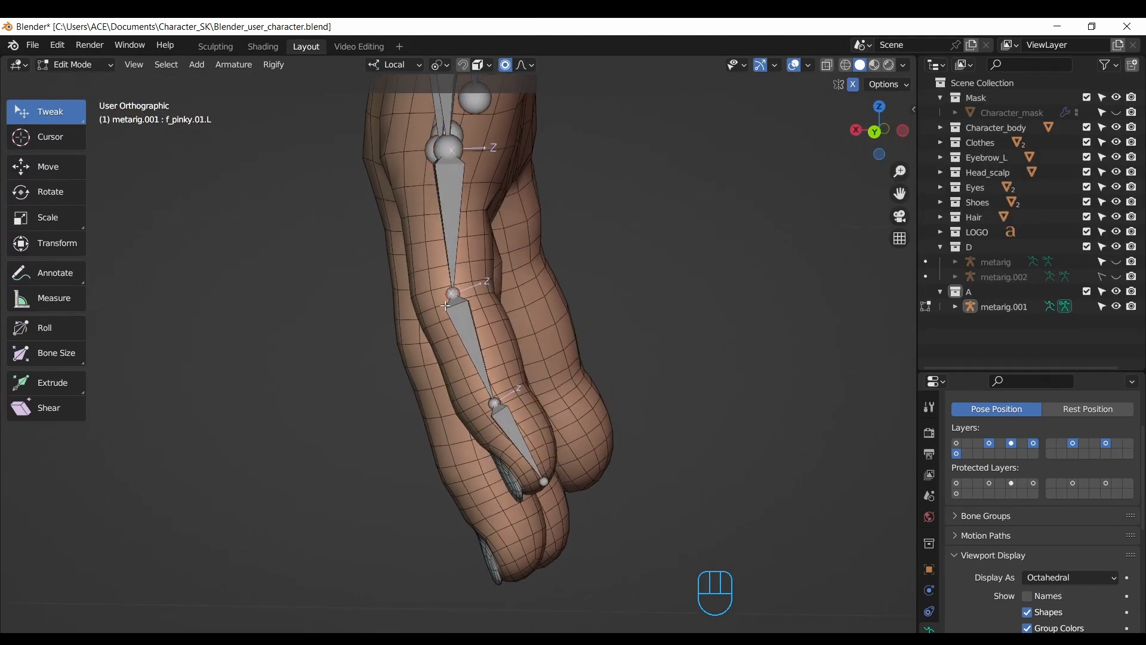
left_click(465, 322)
left_click(481, 417)
key("g")
left_click(473, 427)
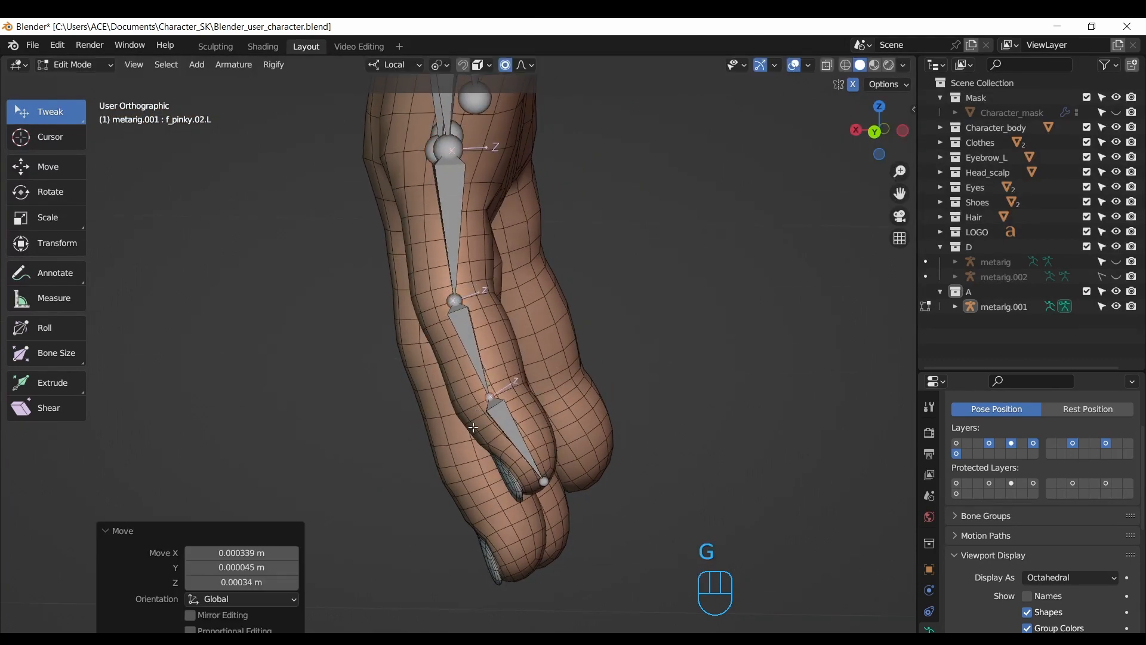
Step: Reveal the hidden finger bones and show the reference armature metarig.002
left_click_drag(864, 137, 693, 126)
left_click(896, 129)
left_click_drag(900, 171, 847, 348)
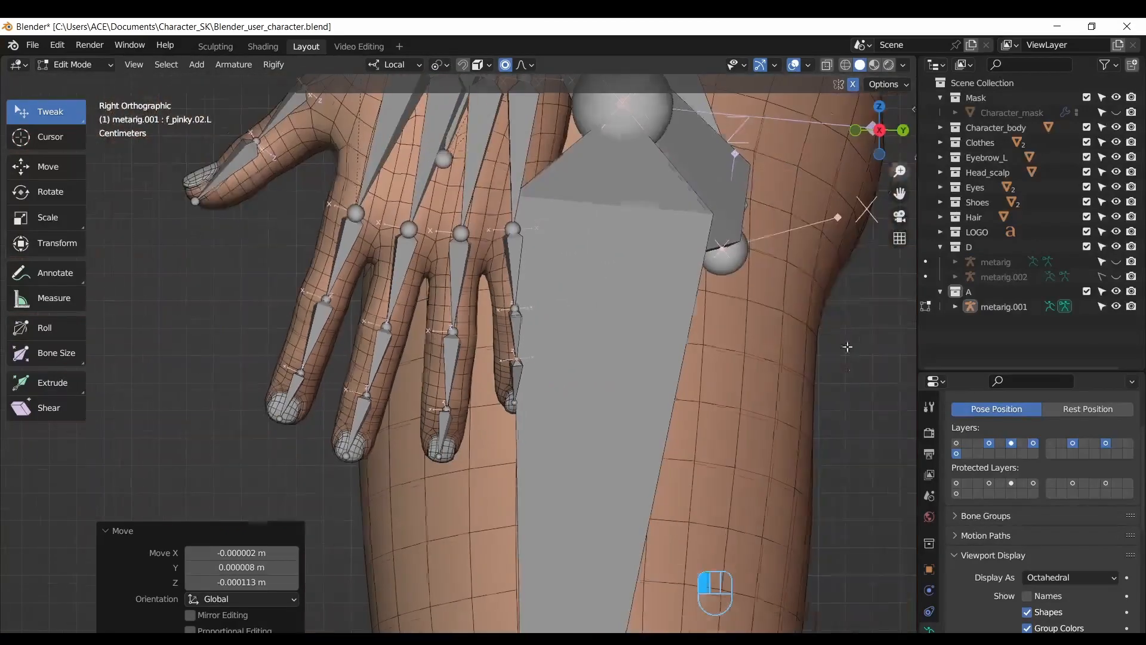
key("alt+h")
left_click_drag(860, 132, 896, 334)
left_click(510, 321)
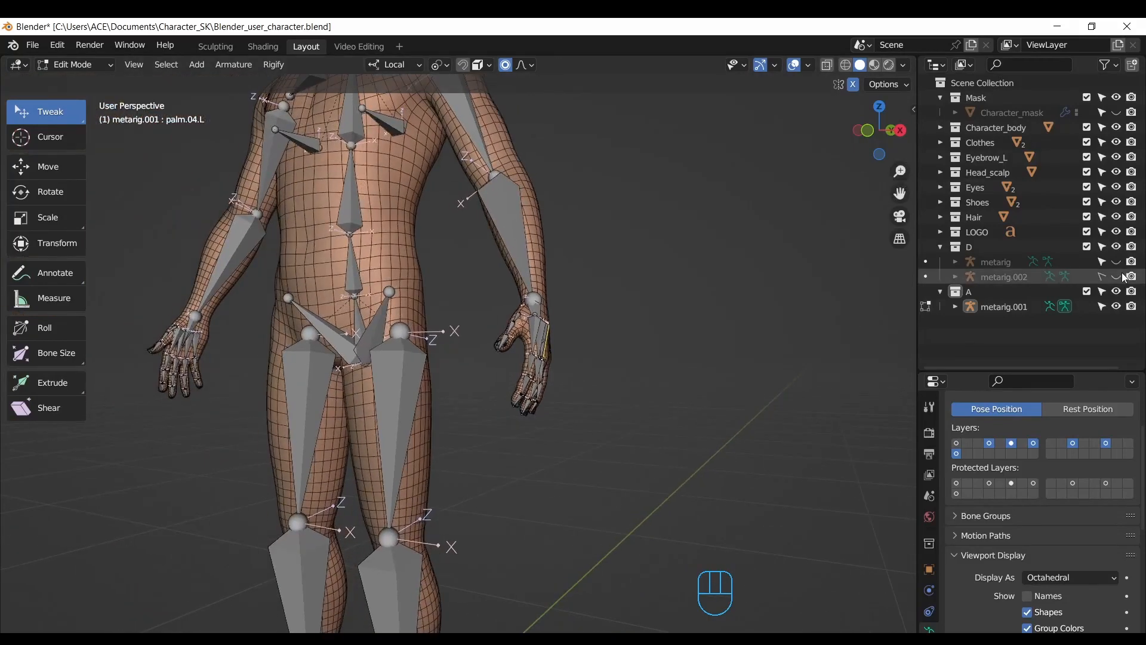
left_click(1117, 277)
Step: Fine-tune the placement of hand.L at the left wrist, comparing it with the metarig.002 reference hand
left_click_drag(899, 172, 752, 144)
left_click(844, 332)
mouse_move(890, 143)
left_mouse_down()
mouse_move(803, 134)
mouse_move(1030, 145)
mouse_move(904, 113)
mouse_move(883, 160)
left_mouse_up()
left_click(706, 291)
left_click(900, 239)
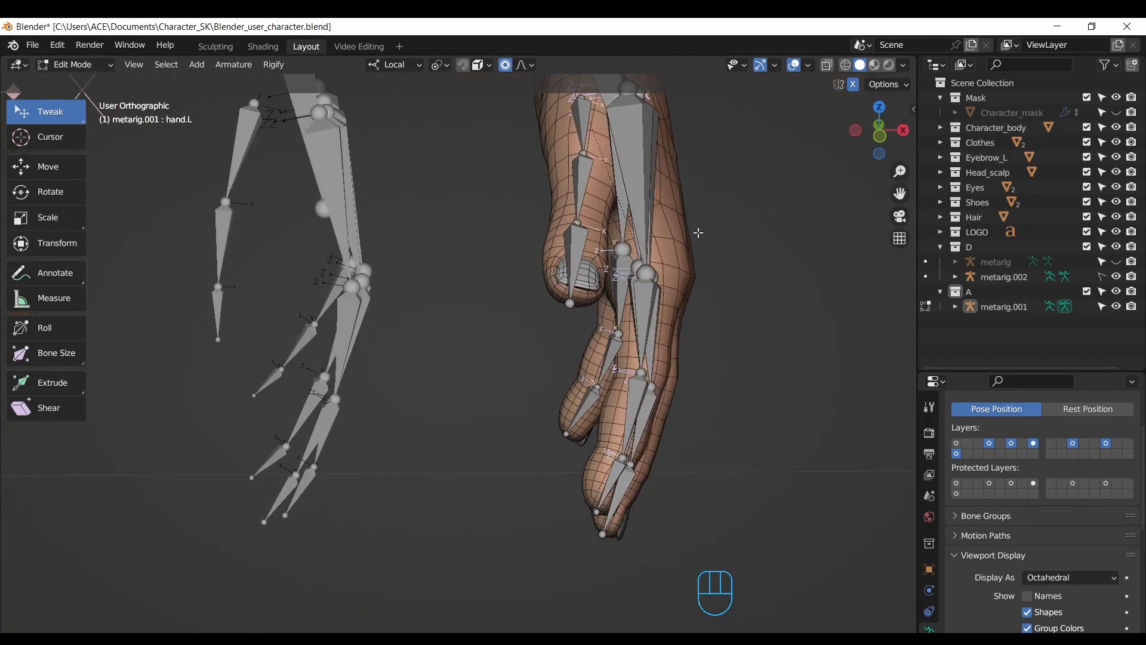
key("g")
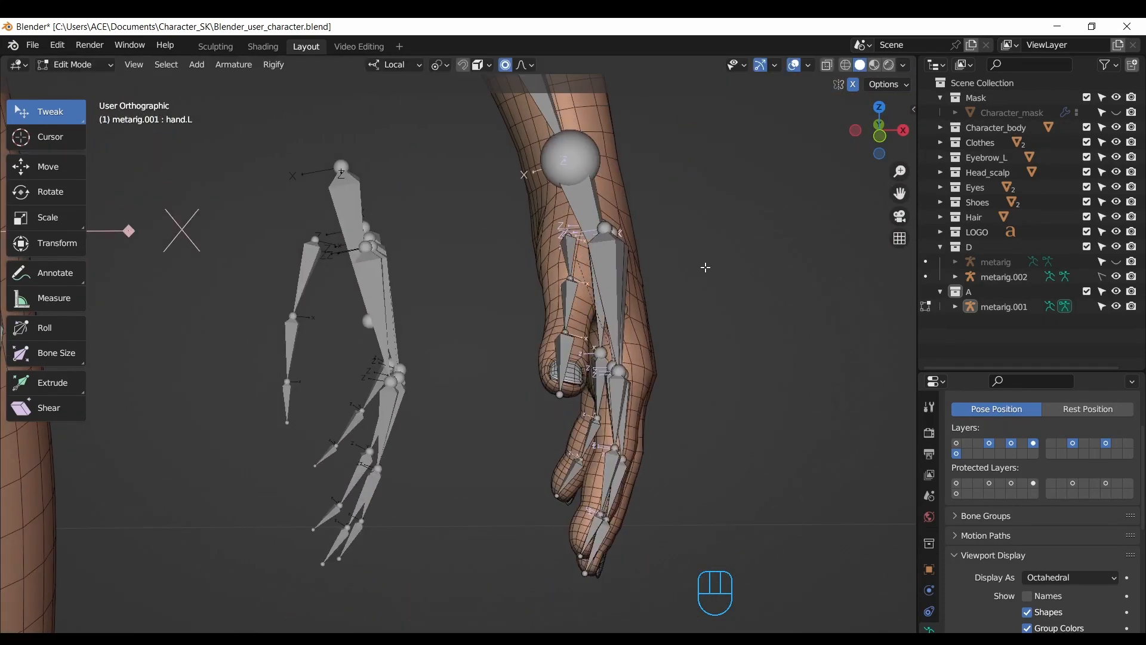
left_click_drag(876, 151, 1016, 138)
key("g")
left_click(657, 252)
key("g")
left_click(658, 250)
left_click_drag(874, 128, 794, 149)
left_click(864, 137)
Step: Hide the reference armature metarig.002 and save the Blender file
left_click(1116, 277)
left_click_drag(906, 169, 900, 237)
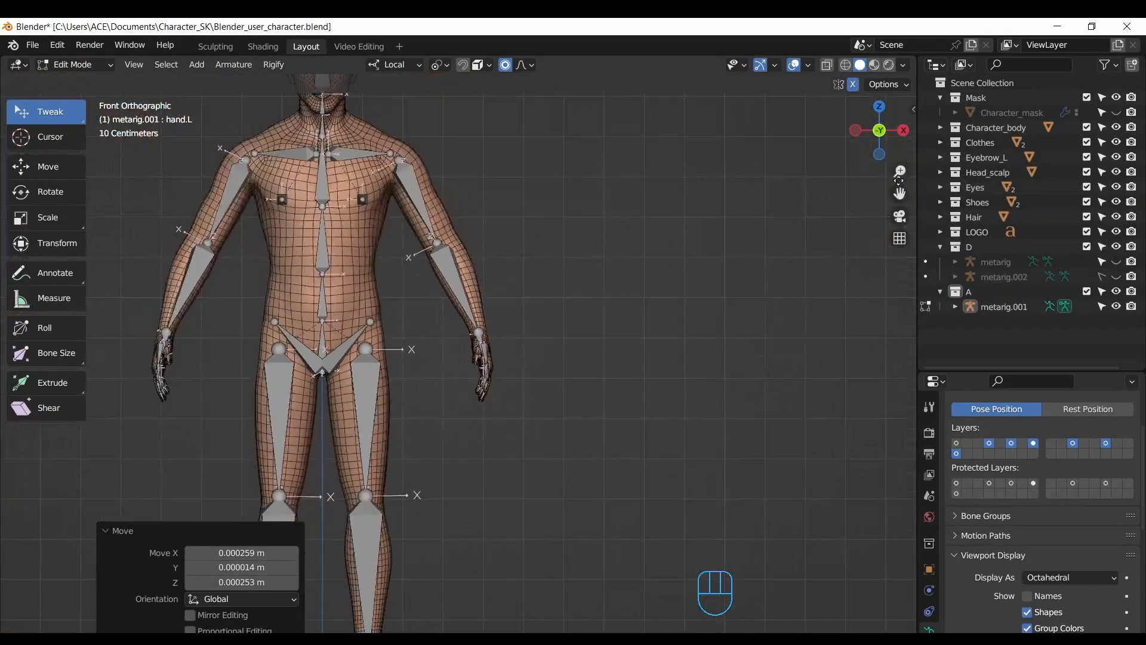
left_click_drag(900, 194, 1063, 194)
left_click_drag(900, 172, 899, 212)
left_click(32, 45)
left_click(60, 143)
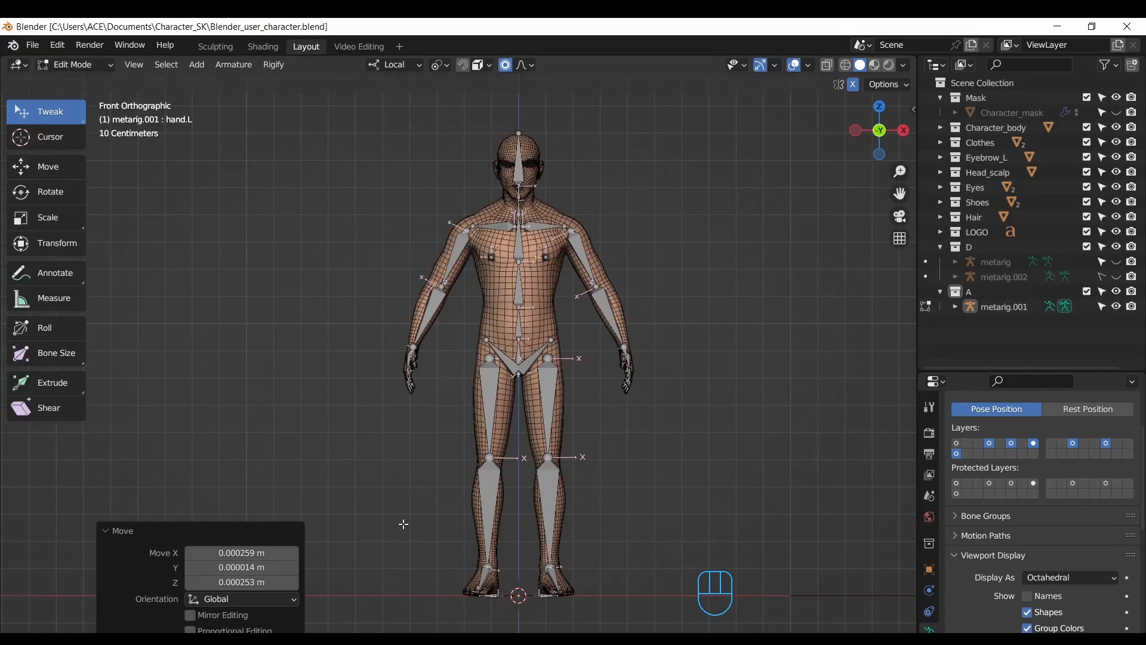
Step: Enable the armature layer with the face bones, and hide the head and neck bones in the right side view
left_click_drag(878, 139, 590, 318)
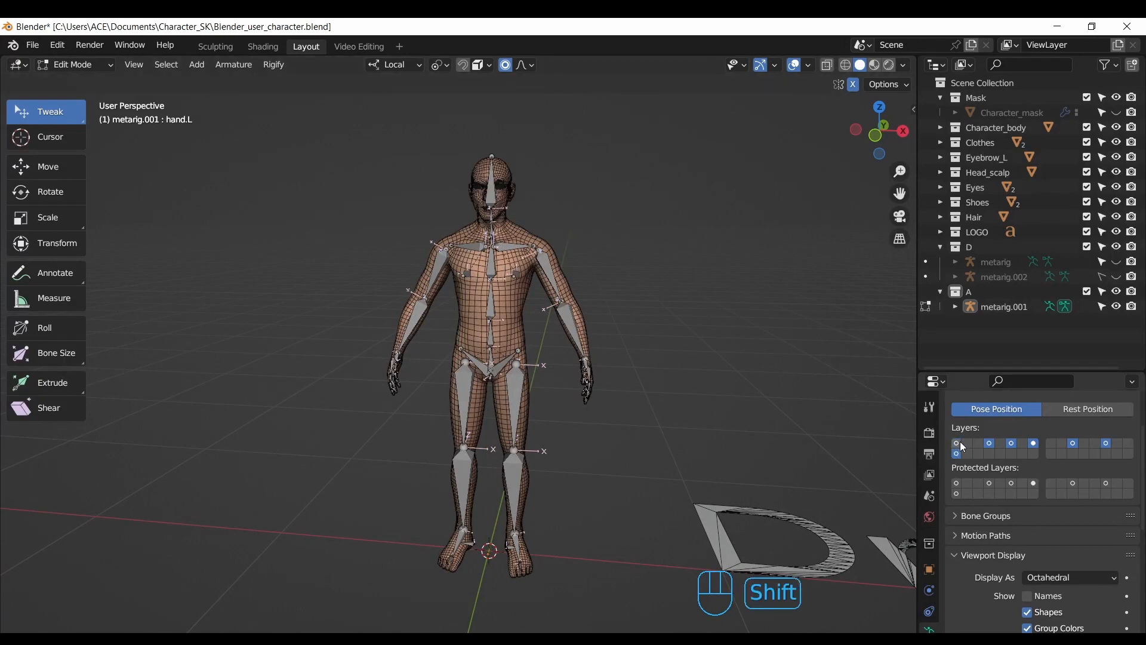
left_click(903, 132)
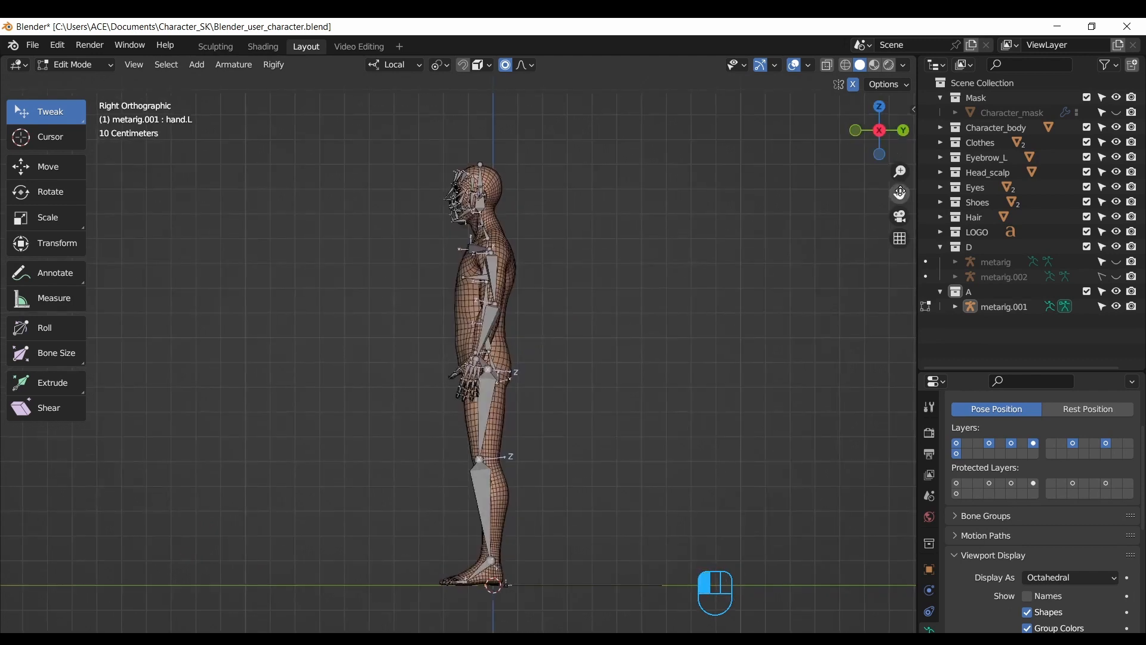
scroll(890, 120, "up", 5)
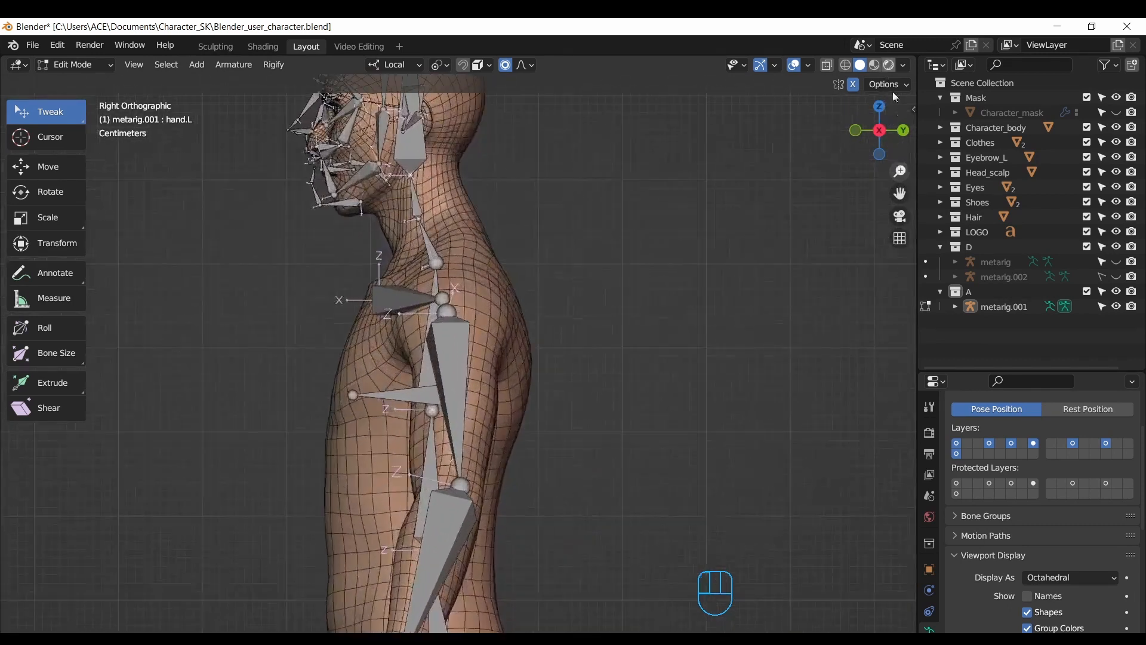
left_click_drag(899, 193, 999, 411)
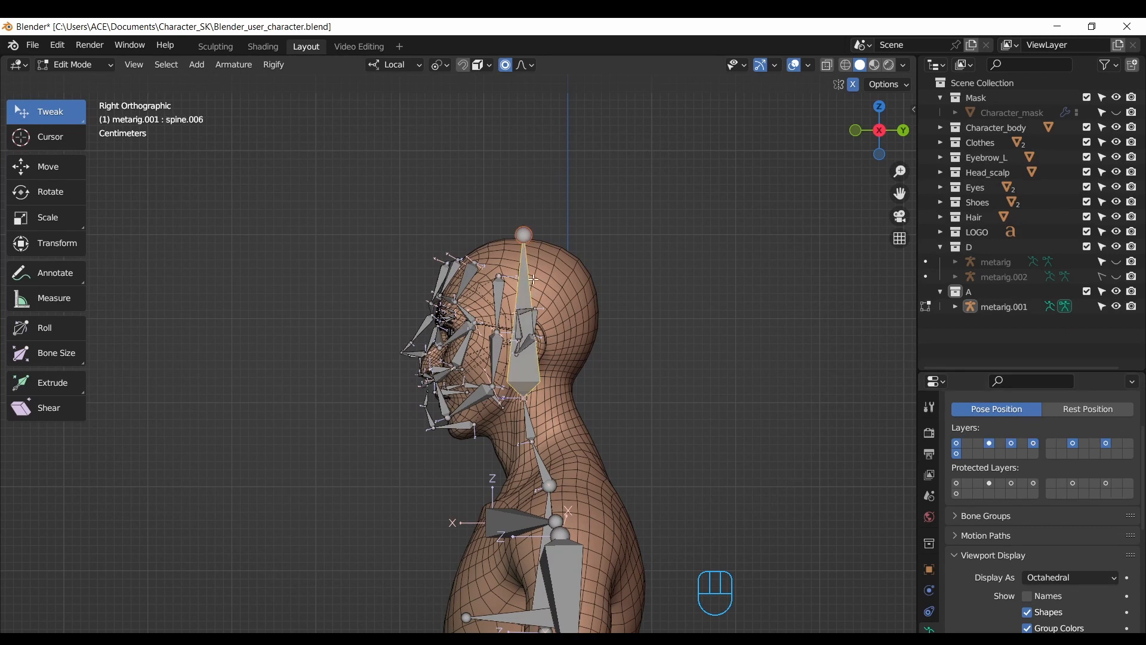
key("g")
right_click(589, 284)
key("h")
Step: Select the face bone together with all facial bones of the metarig and delete them
left_click(535, 374)
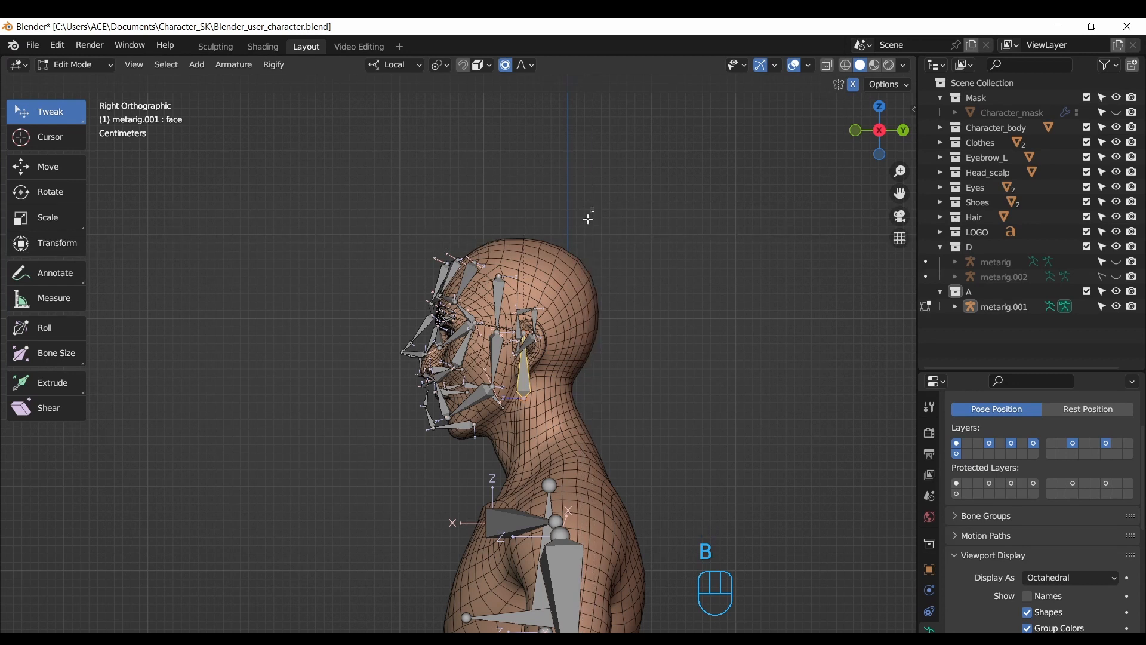
left_click_drag(447, 428, 364, 446)
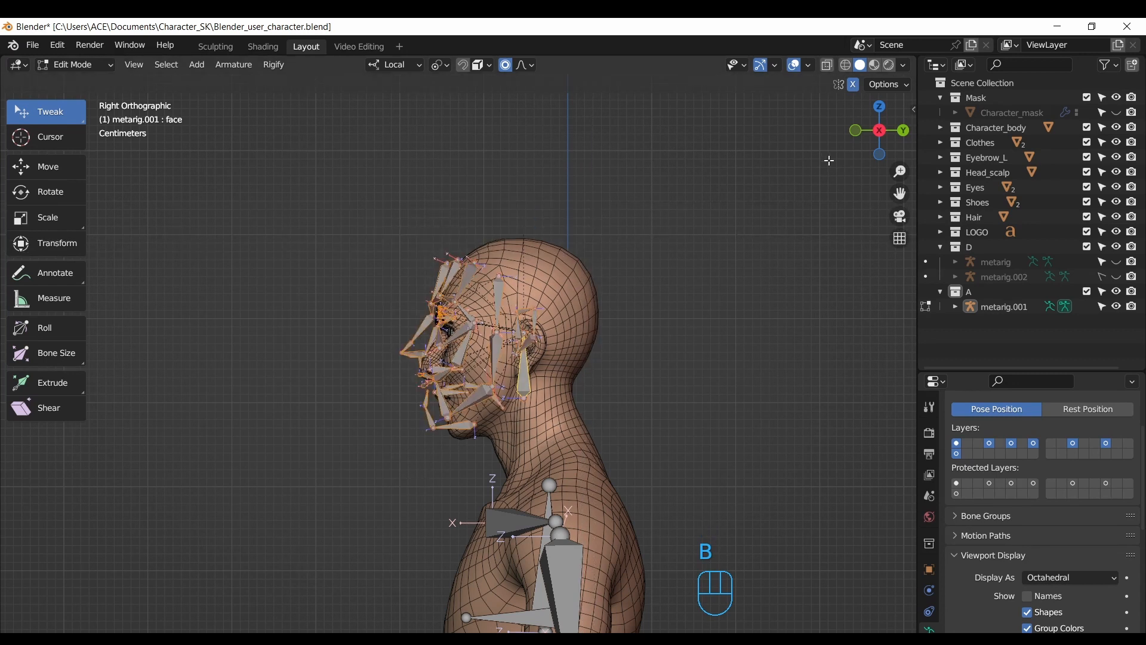
left_click(856, 130)
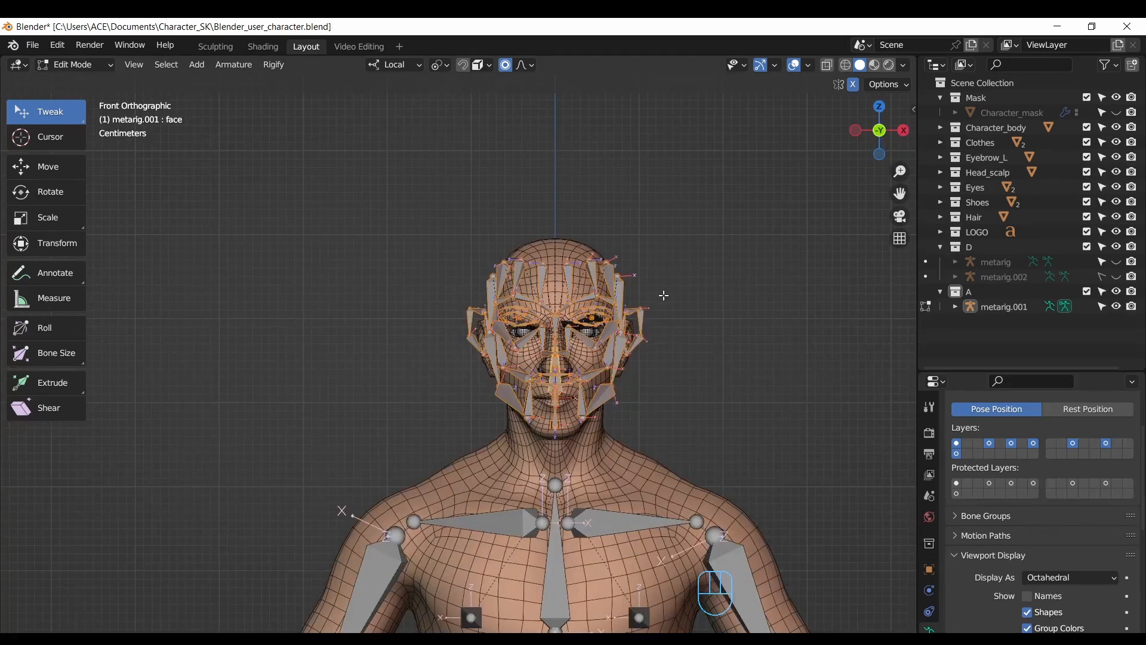
key("g")
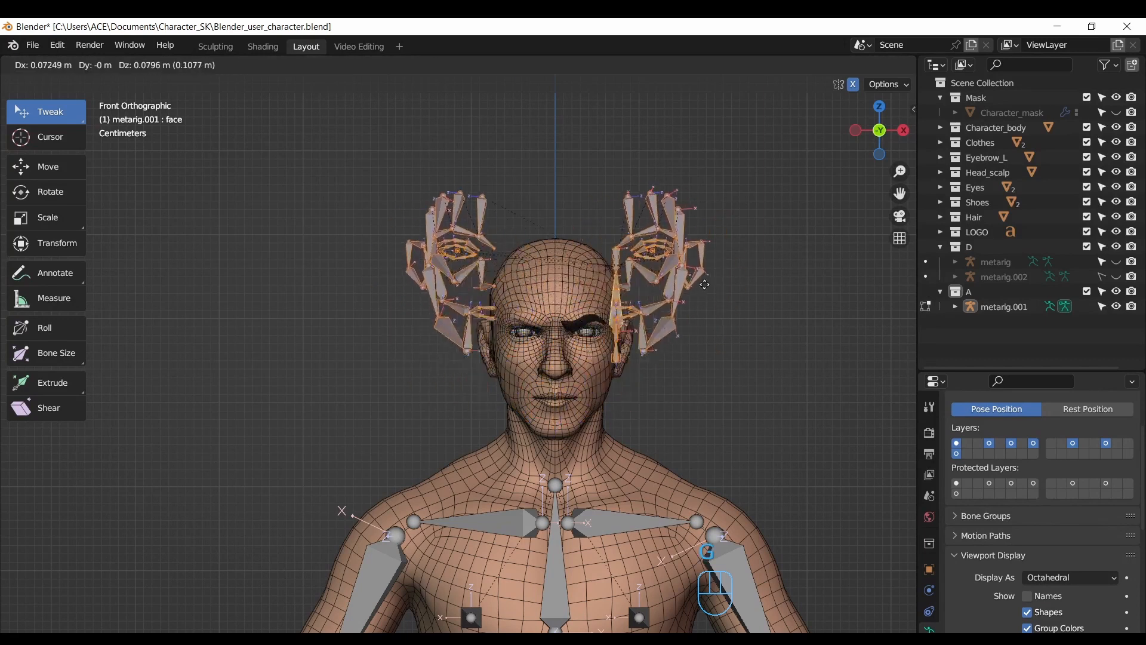
right_click(667, 296)
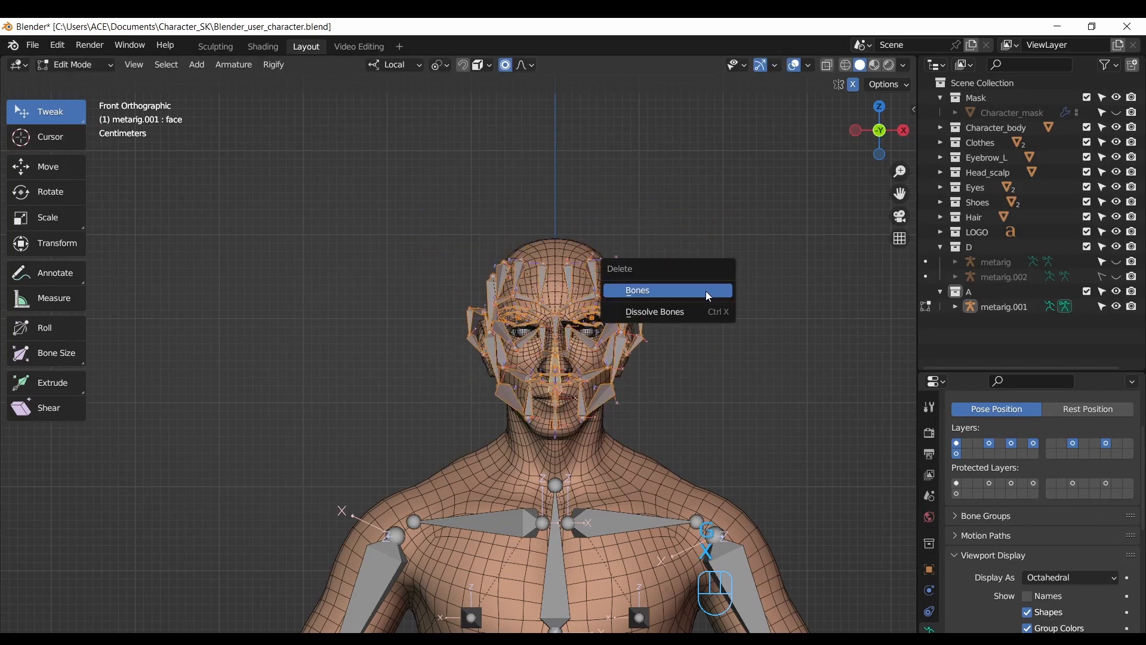
left_click(669, 291)
Step: Reveal the hidden head and neck bones and switch metarig.001 to Object Mode
left_click(904, 130)
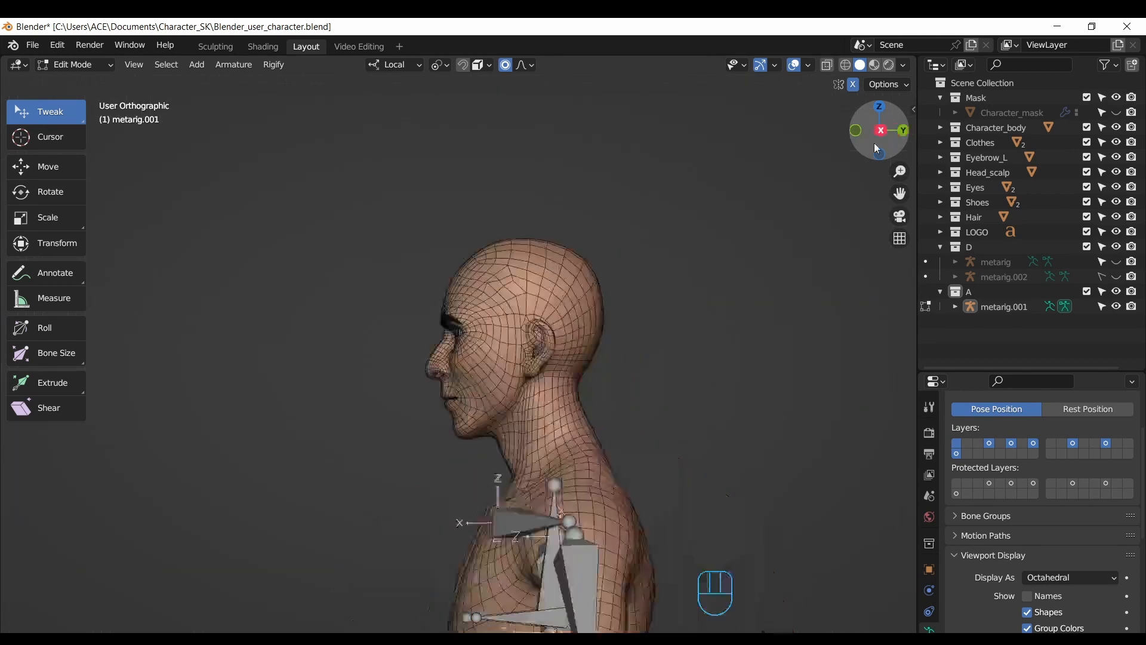
key("alt+h")
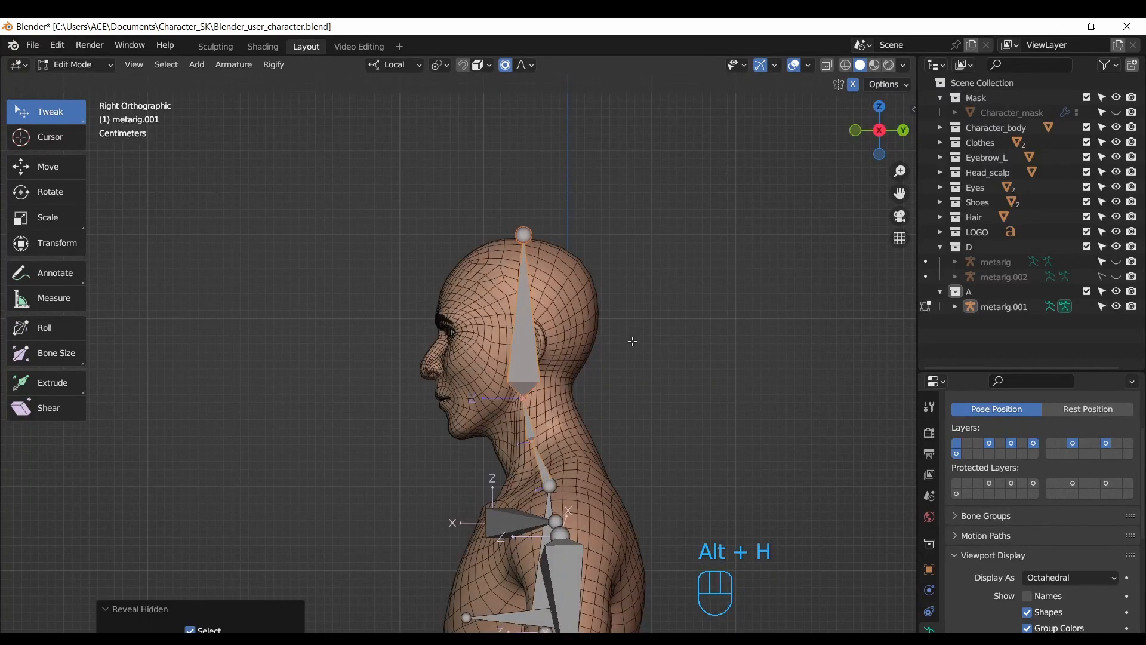
left_click(856, 132)
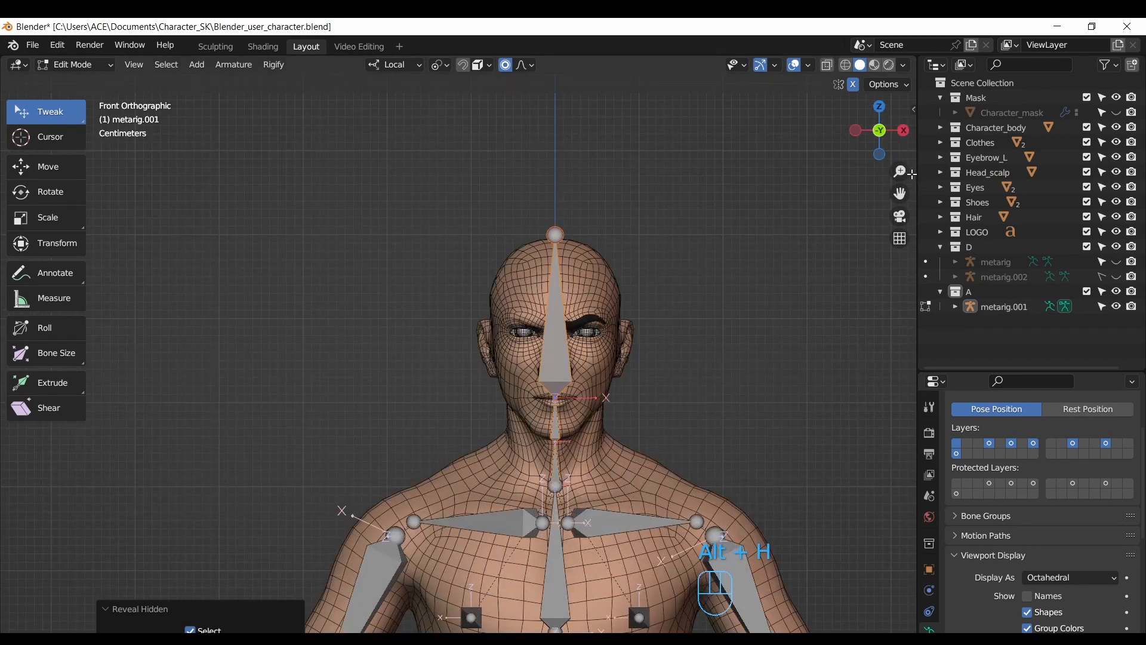
left_click_drag(900, 172, 947, 145)
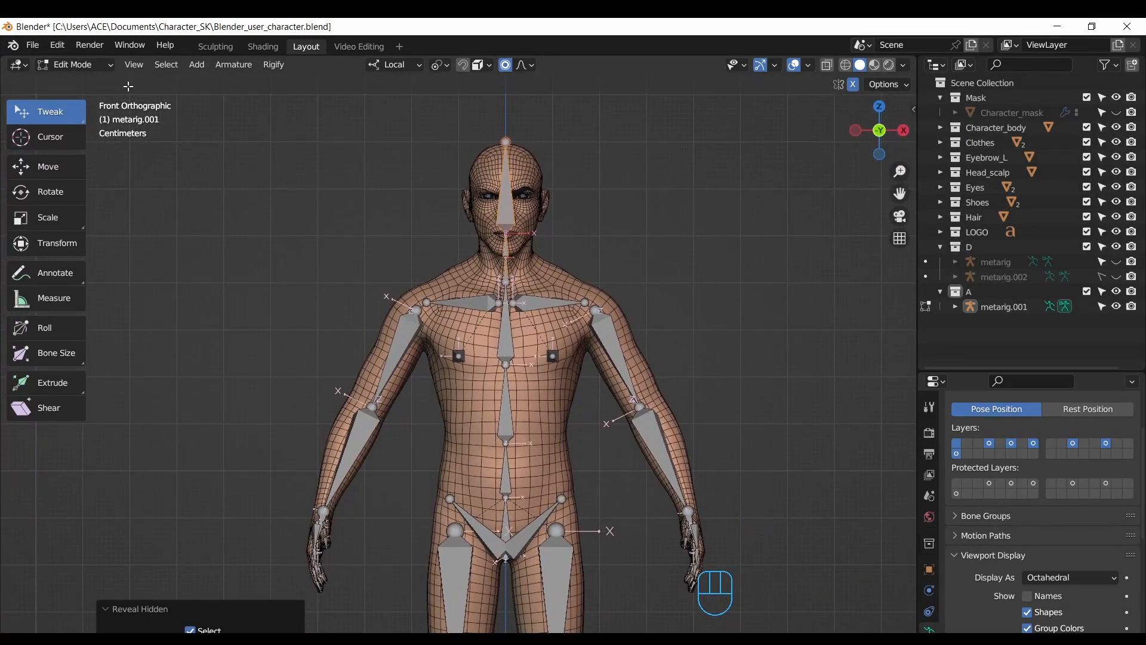
left_click(108, 66)
left_click(103, 84)
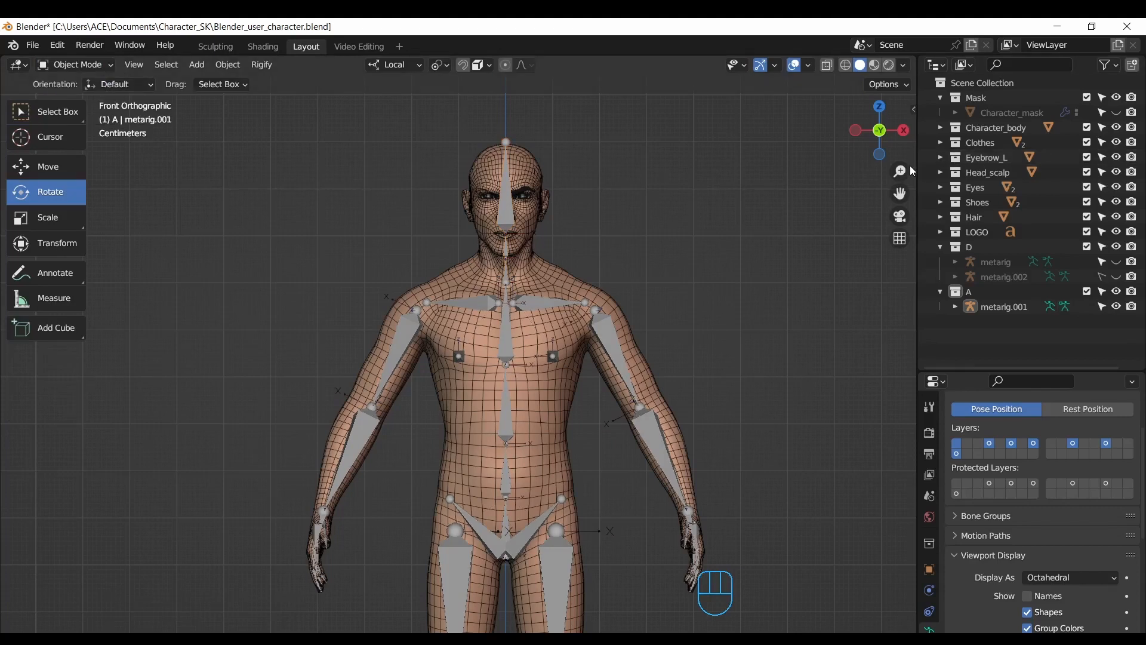
Step: Select metarig.001 with the Select Box tool and turn off its bone axes display in the armature settings
left_click_drag(901, 172, 924, 170)
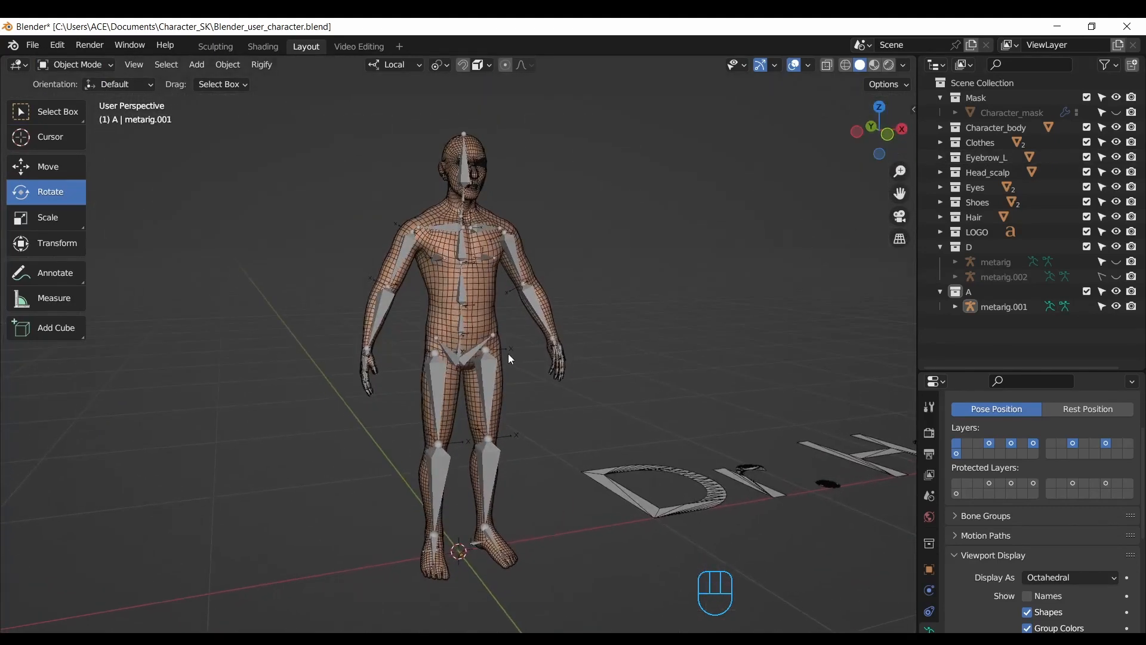
left_click(499, 386)
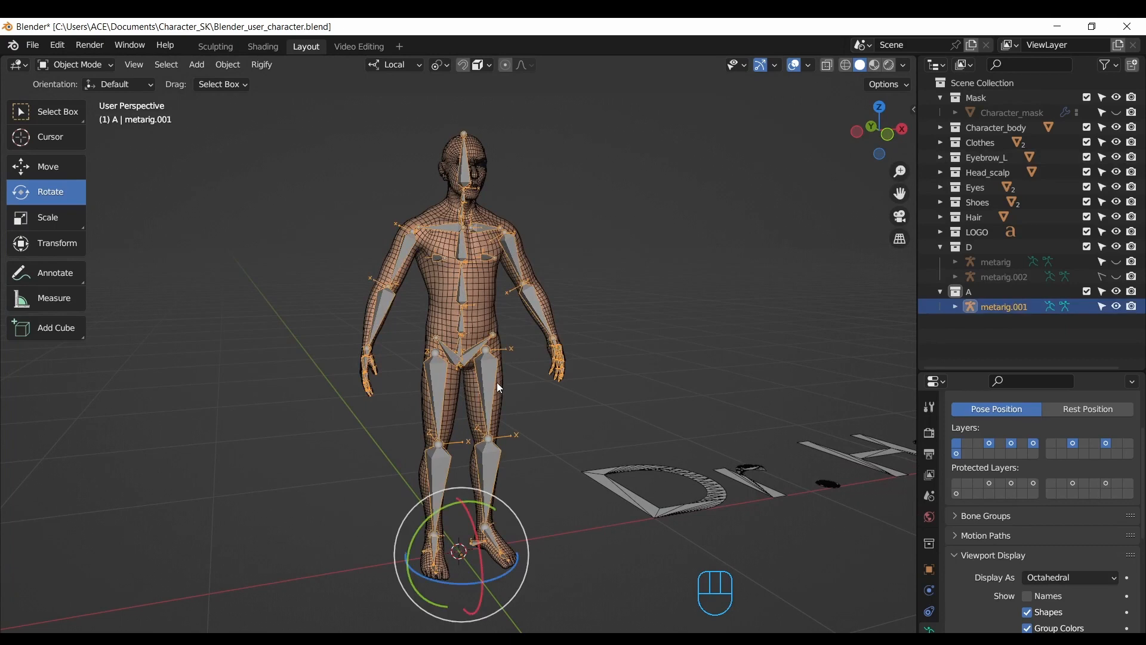
left_click(68, 117)
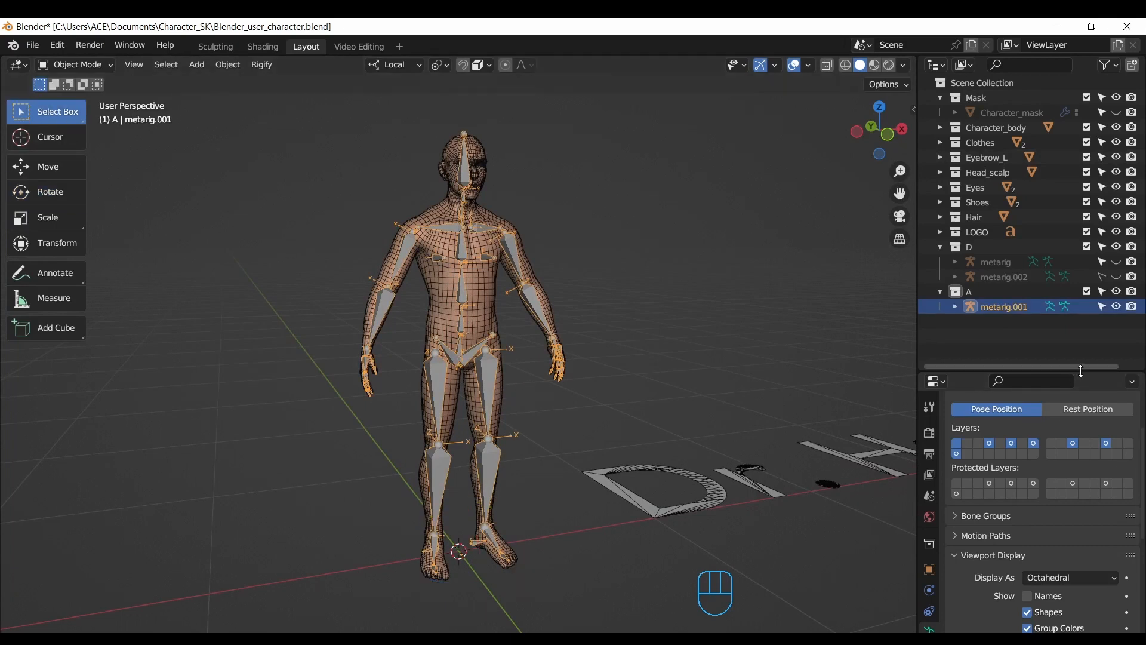
left_click_drag(1081, 370, 1081, 222)
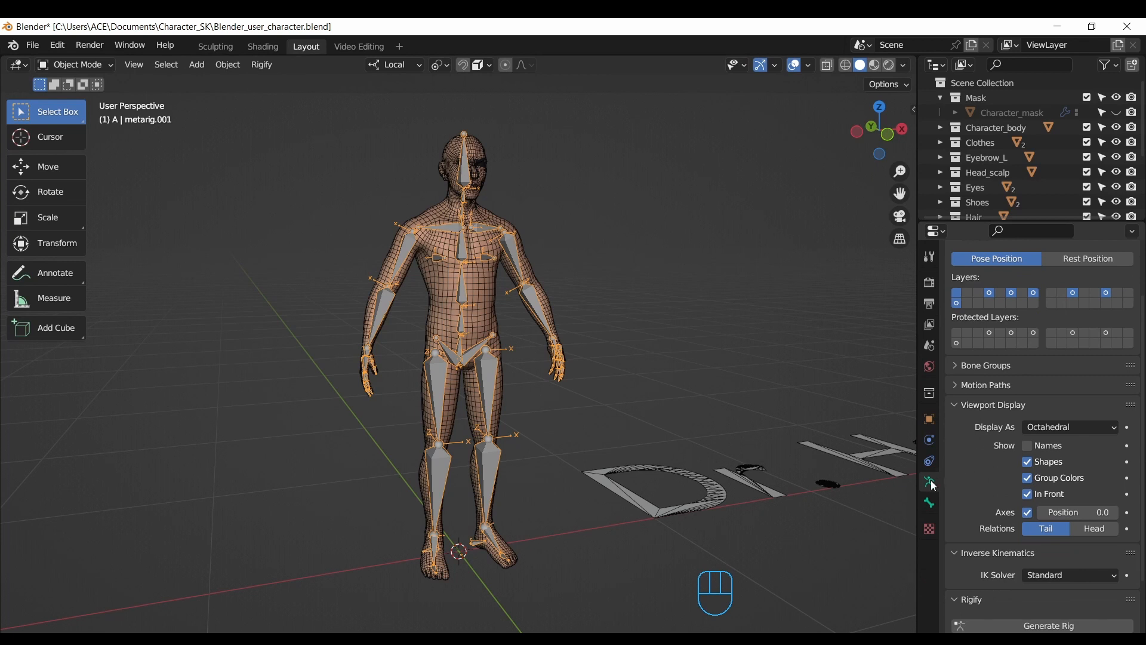
scroll(1081, 442, "down", 4)
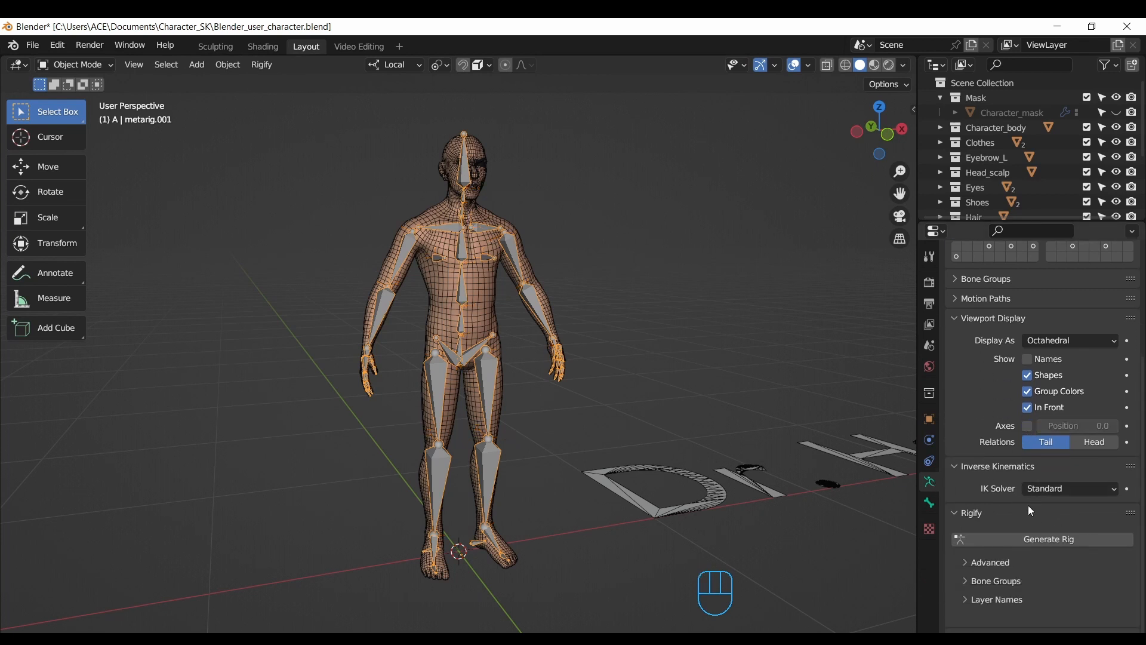
Step: Try generating the Rigify control rig from metarig.001, and undo the generation
left_click(1039, 541)
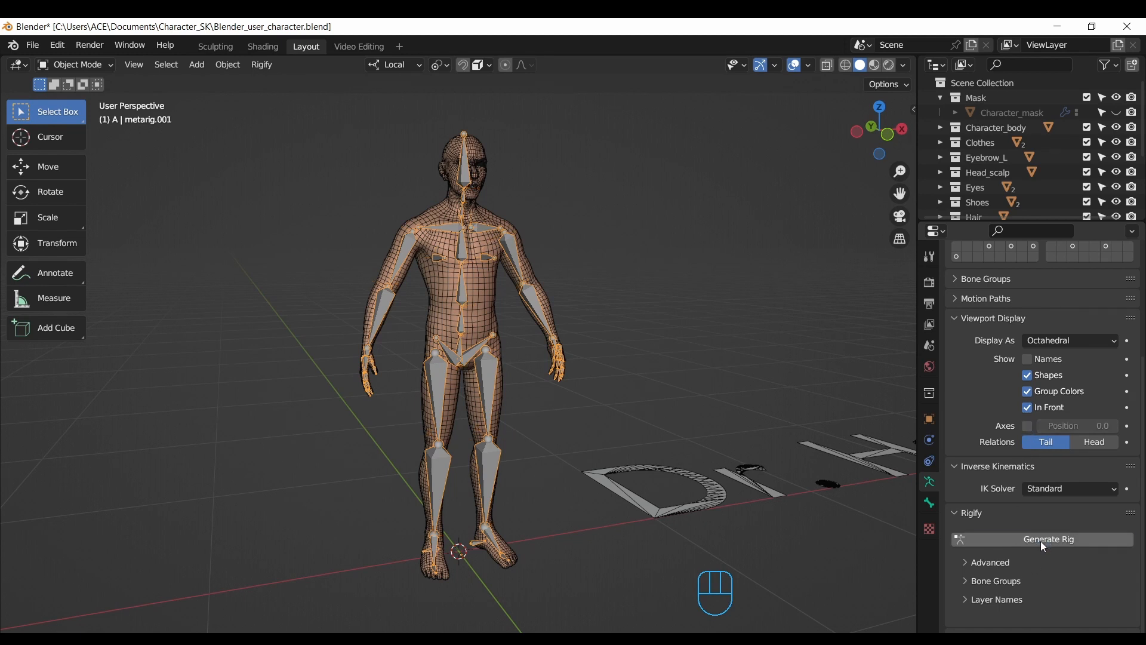
left_click_drag(899, 171, 900, 209)
mouse_move(870, 142)
left_mouse_down()
mouse_move(929, 137)
mouse_move(873, 141)
left_mouse_up()
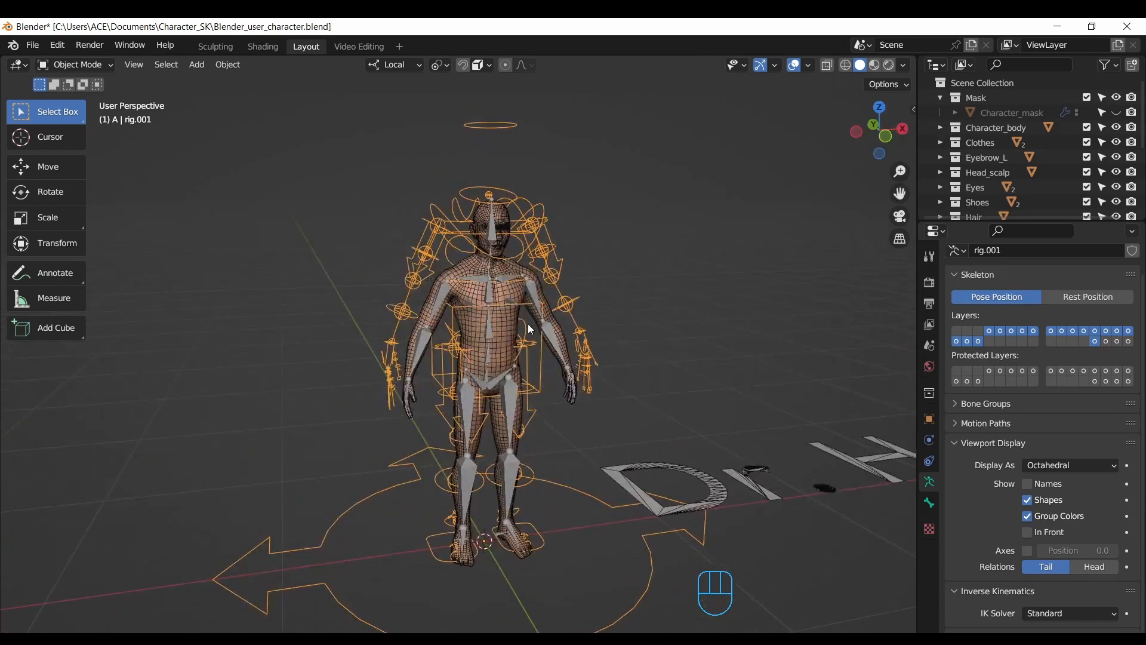
key("g")
right_click(583, 315)
key("ctrl")
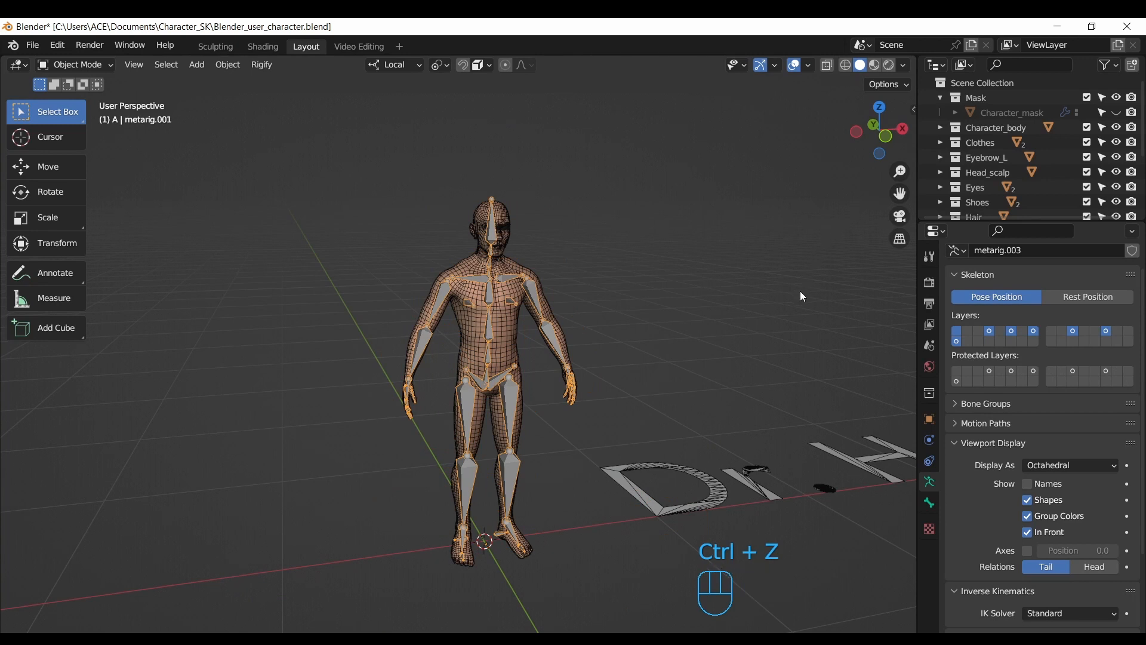
Step: Show the sidebar, add a new annotation layer, draw a circled 1 bracketing metarig.001's scale values, and return to the Select Box tool
key("n")
left_click(906, 119)
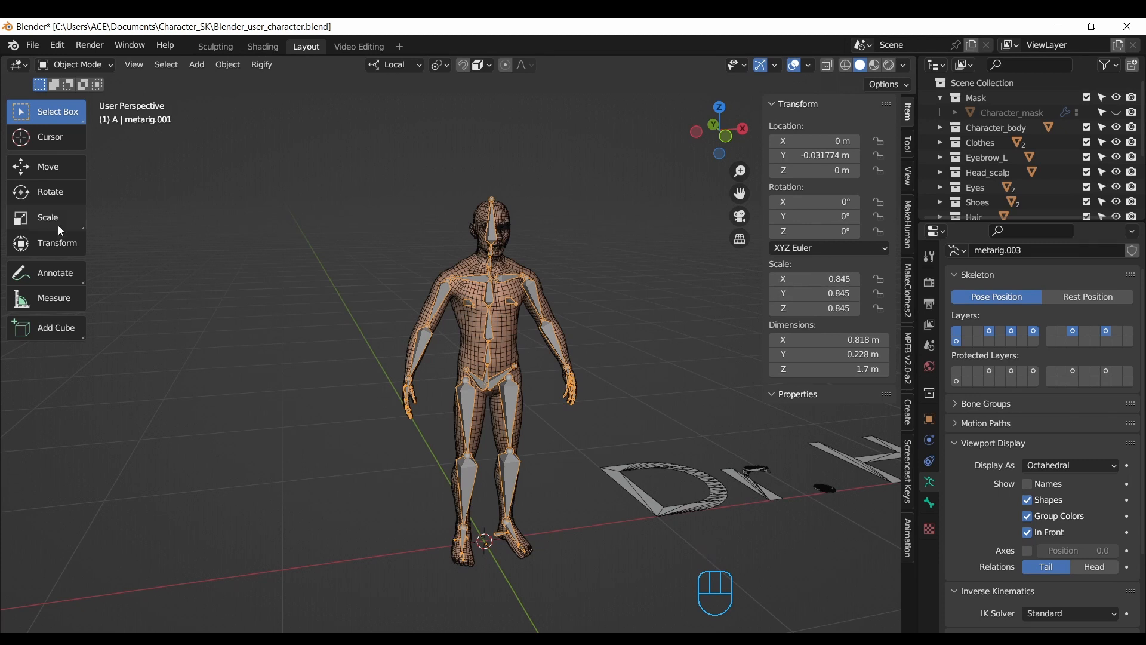
left_click(56, 272)
left_click(152, 83)
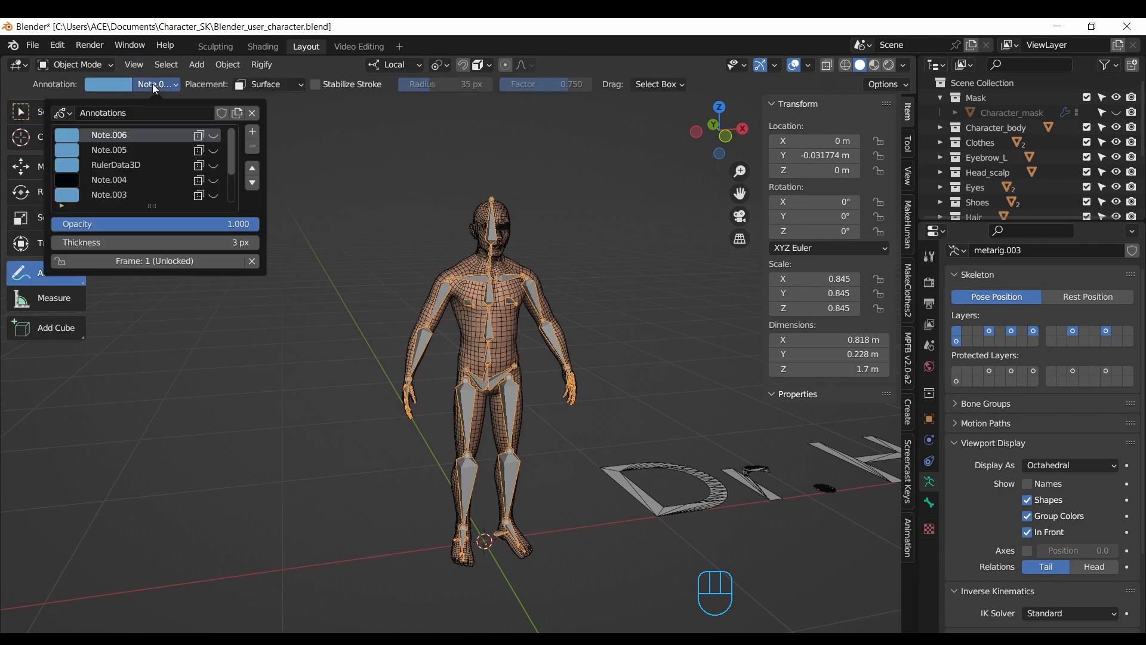
left_click(253, 132)
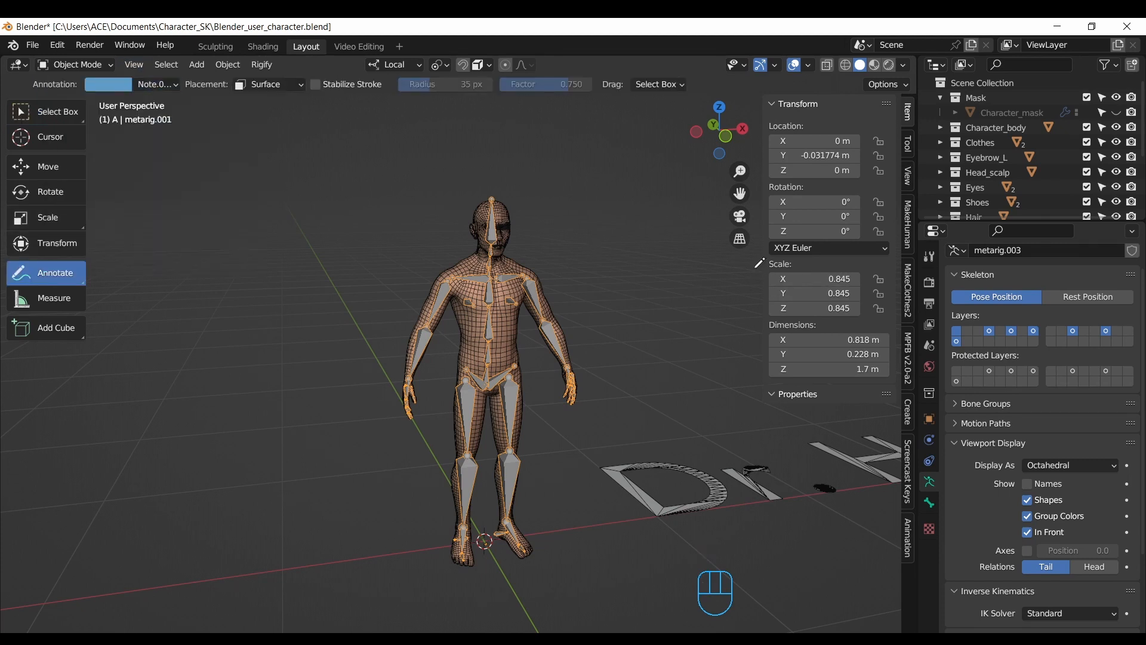
mouse_move(752, 319)
left_mouse_down()
mouse_move(762, 315)
mouse_move(663, 265)
mouse_move(655, 230)
left_mouse_up()
key("w")
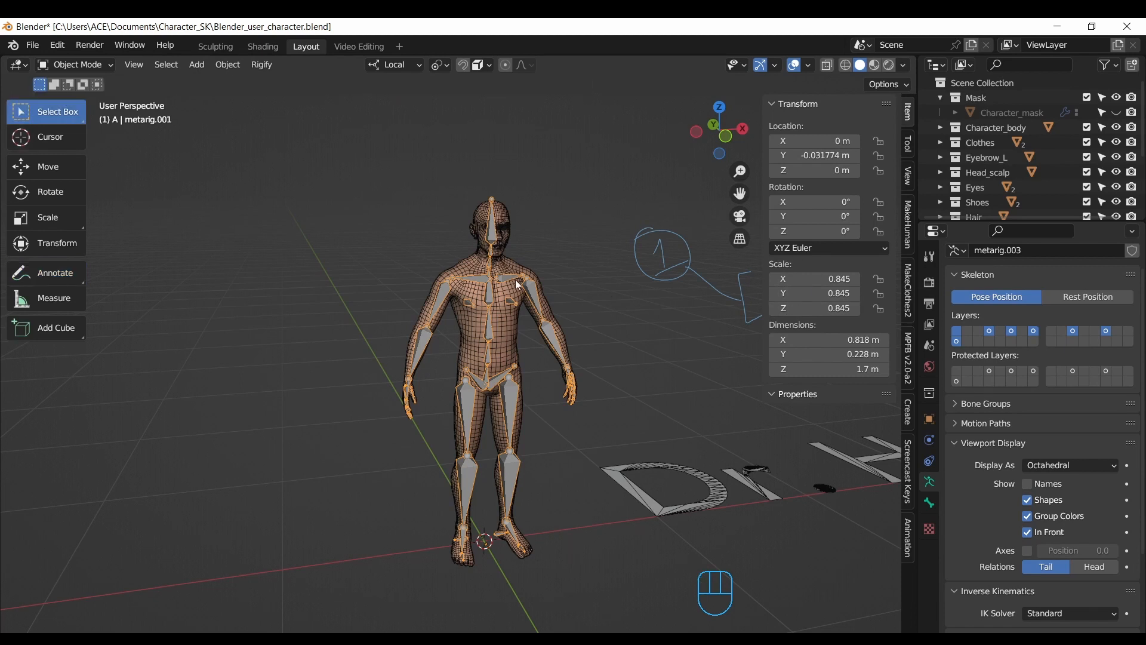
Step: Apply all transforms (location, rotation and scale) to metarig.001
key("ctrl")
key("ctrl+a")
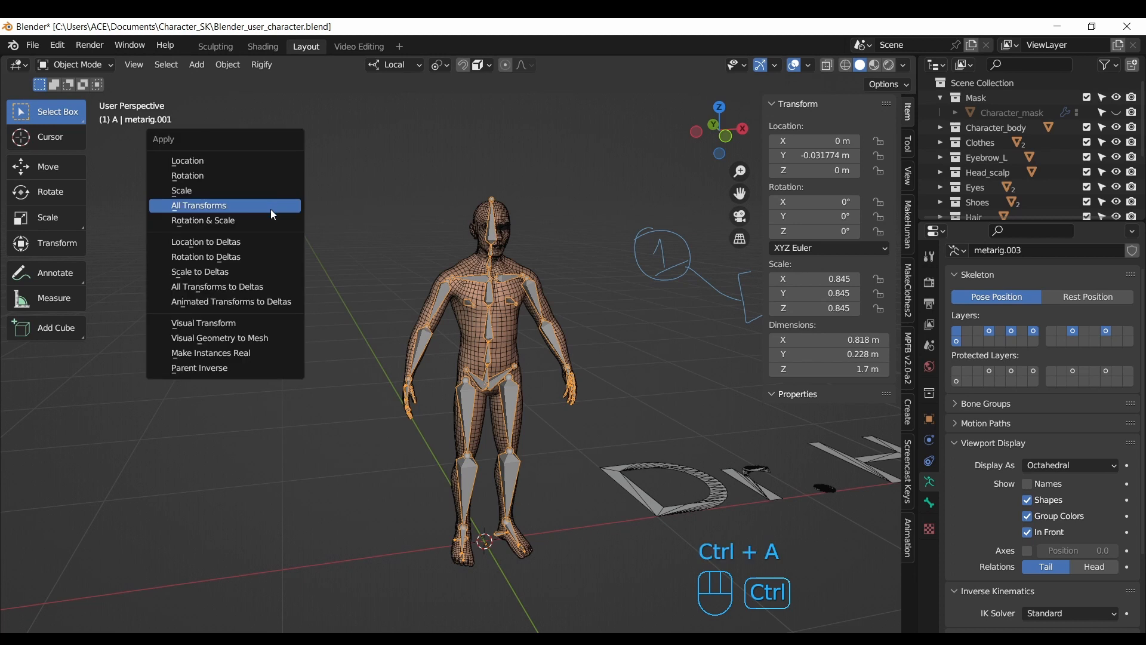
left_click(238, 208)
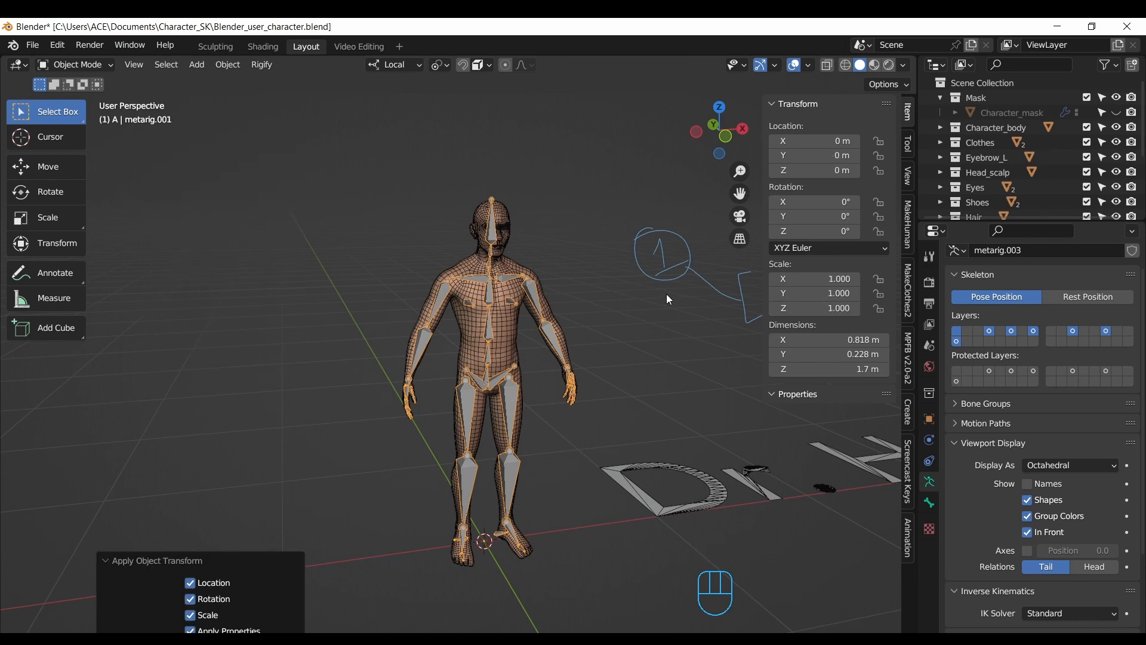
Step: Hide the annotation note drawn beside the scale values, close the sidebar, and return to the Select Box tool
left_click(73, 266)
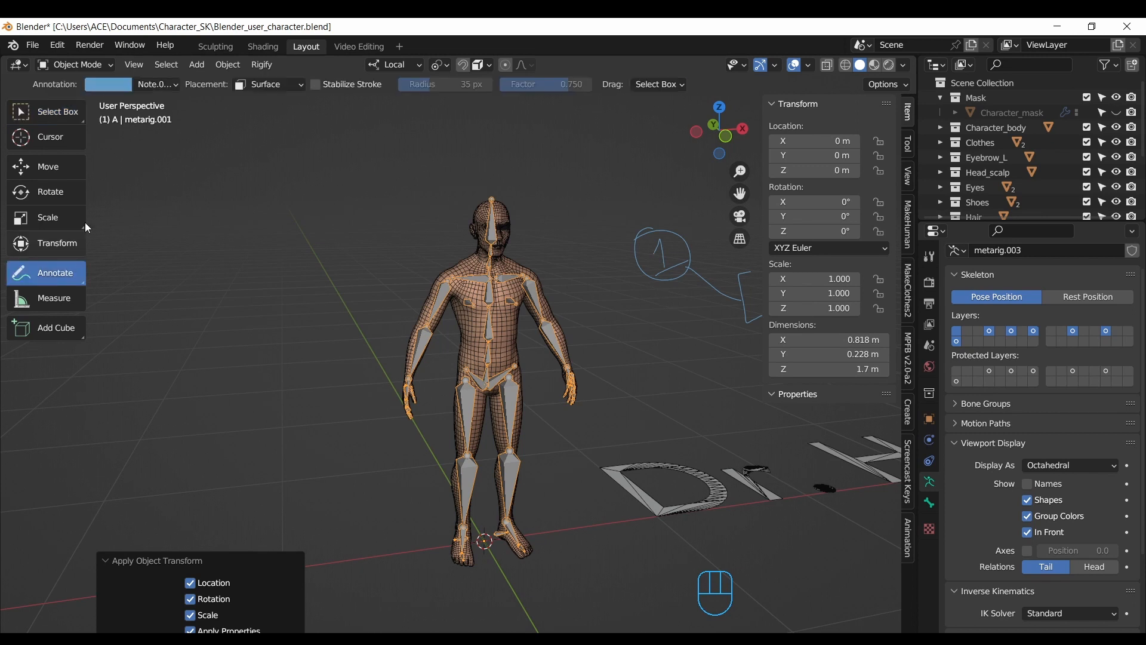
left_click(160, 88)
left_click(215, 136)
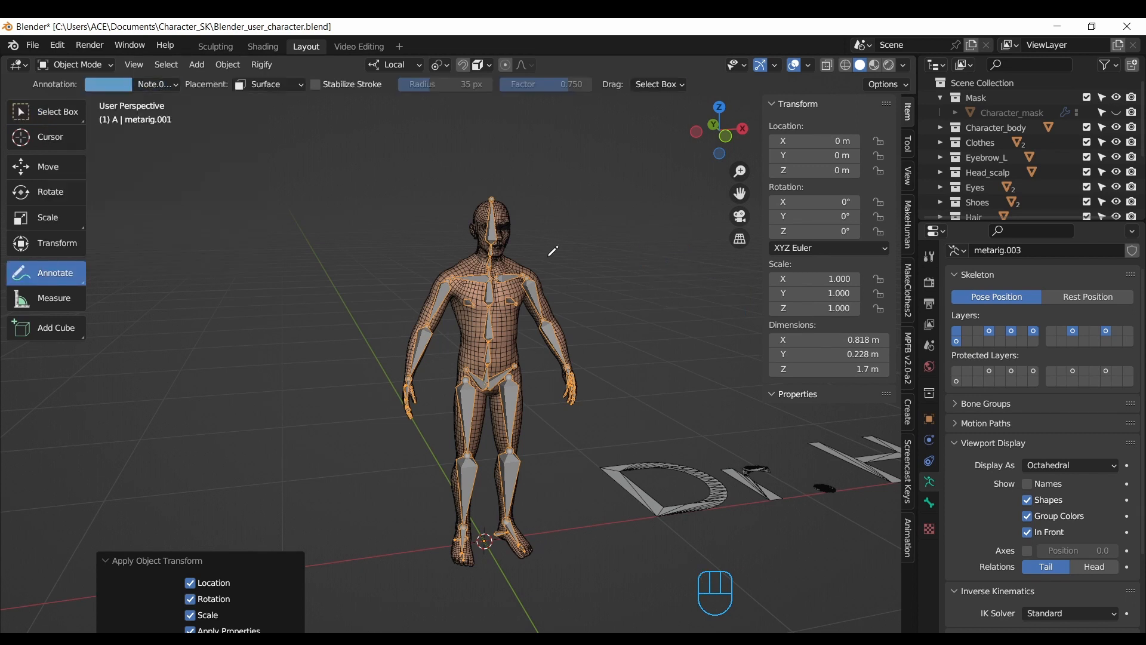
key("n")
left_click(73, 117)
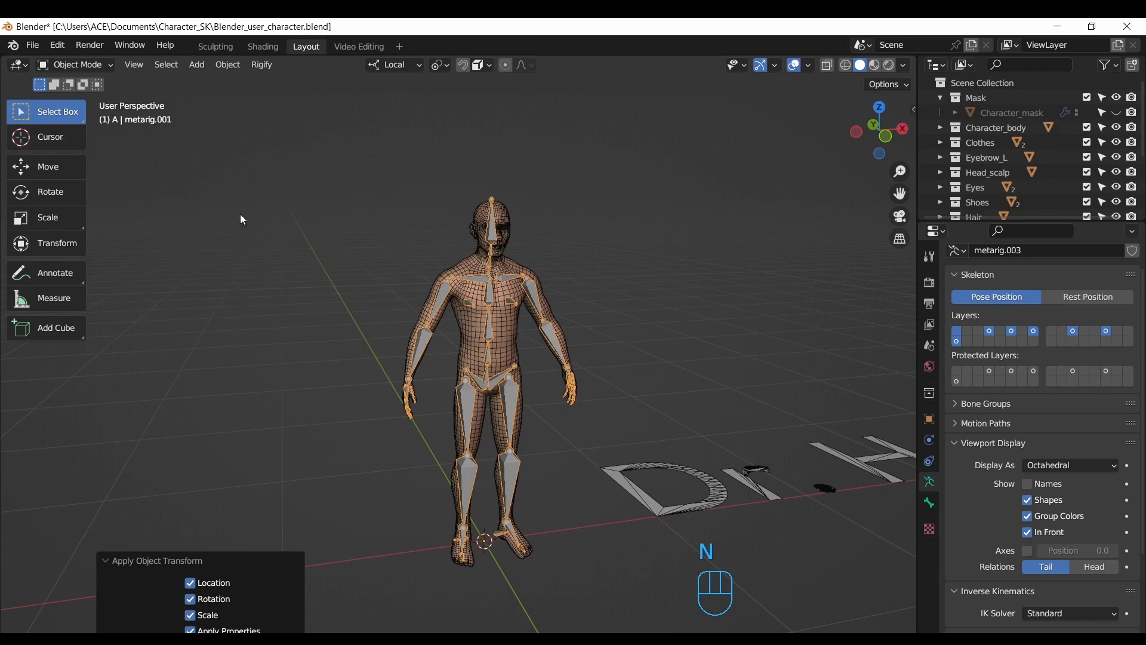
Step: Generate the Rigify control rig from metarig.001
scroll(1036, 537, "down", 5)
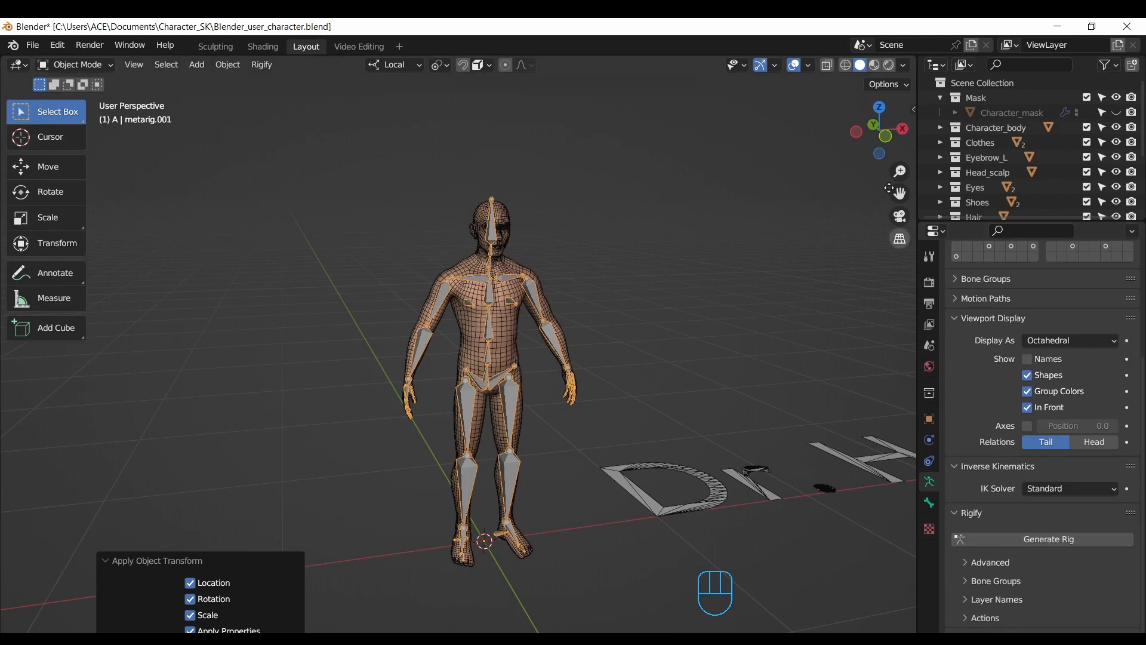
left_click_drag(879, 143, 880, 114)
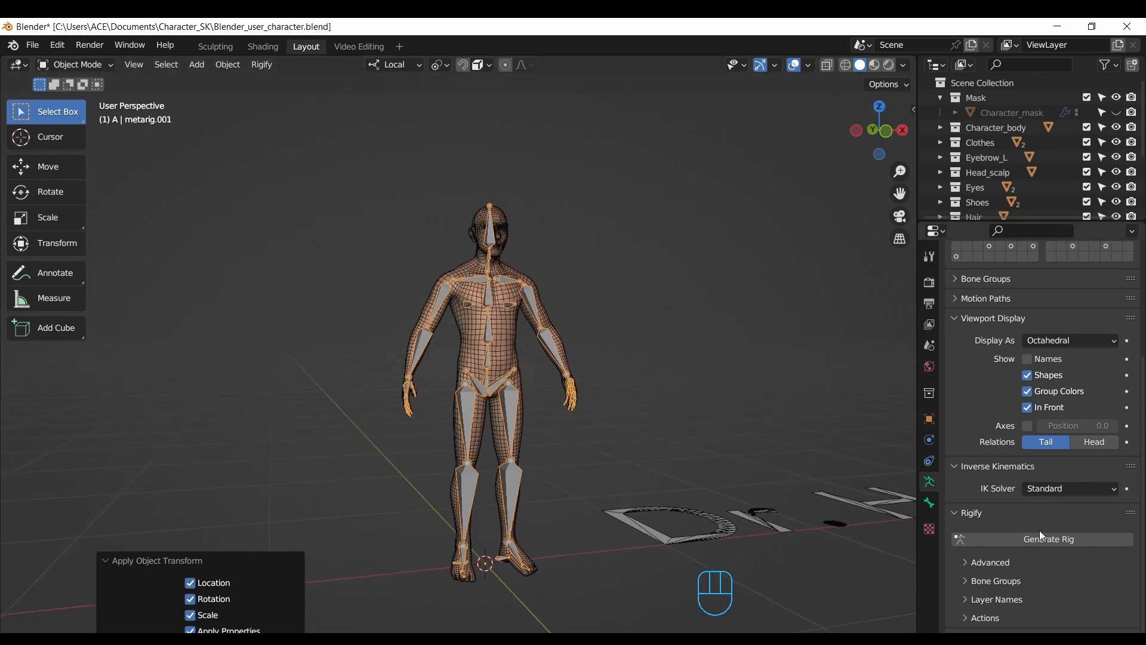
left_click(1055, 541)
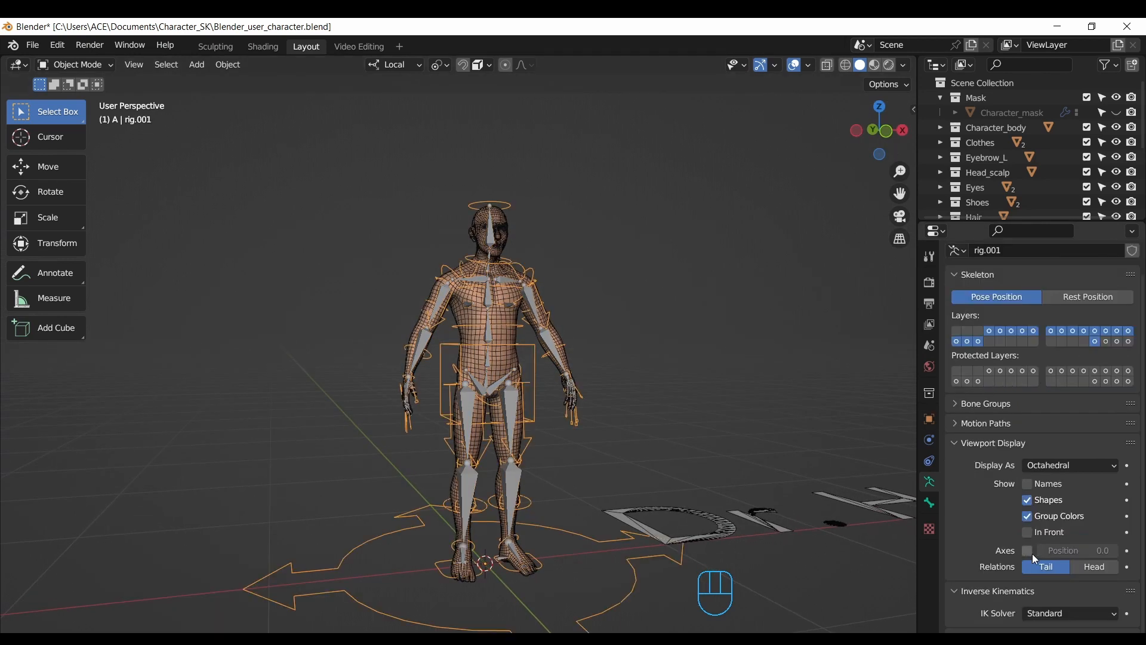
Step: Select metarig.001 and hide it in the viewport
left_click_drag(888, 142, 878, 164)
left_click(472, 313)
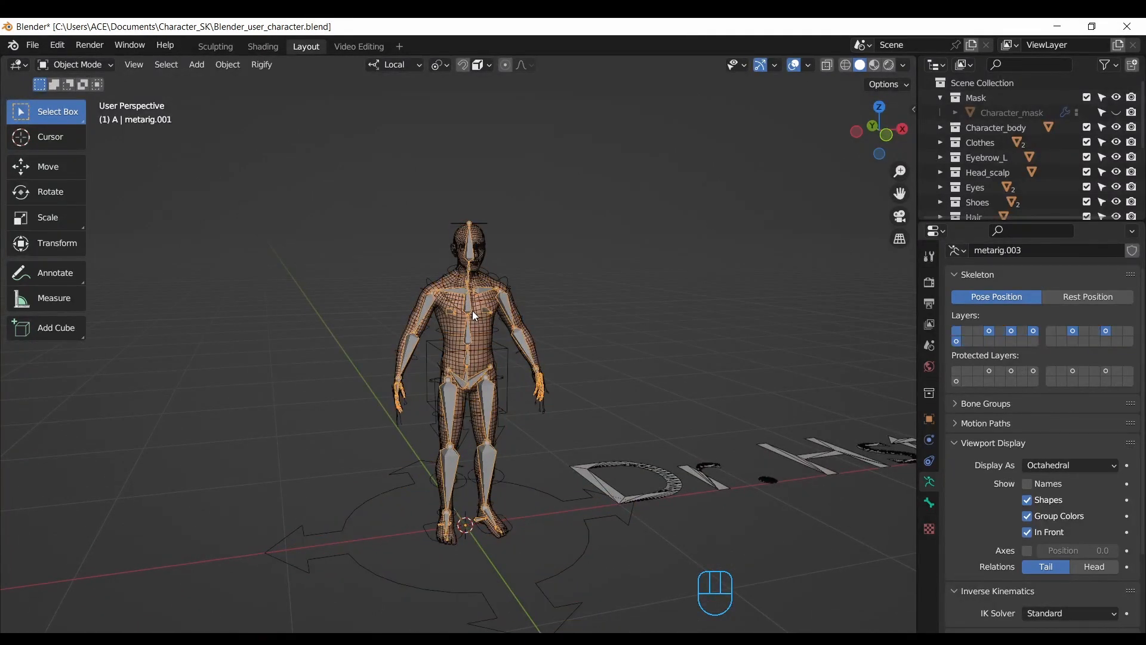
key("h")
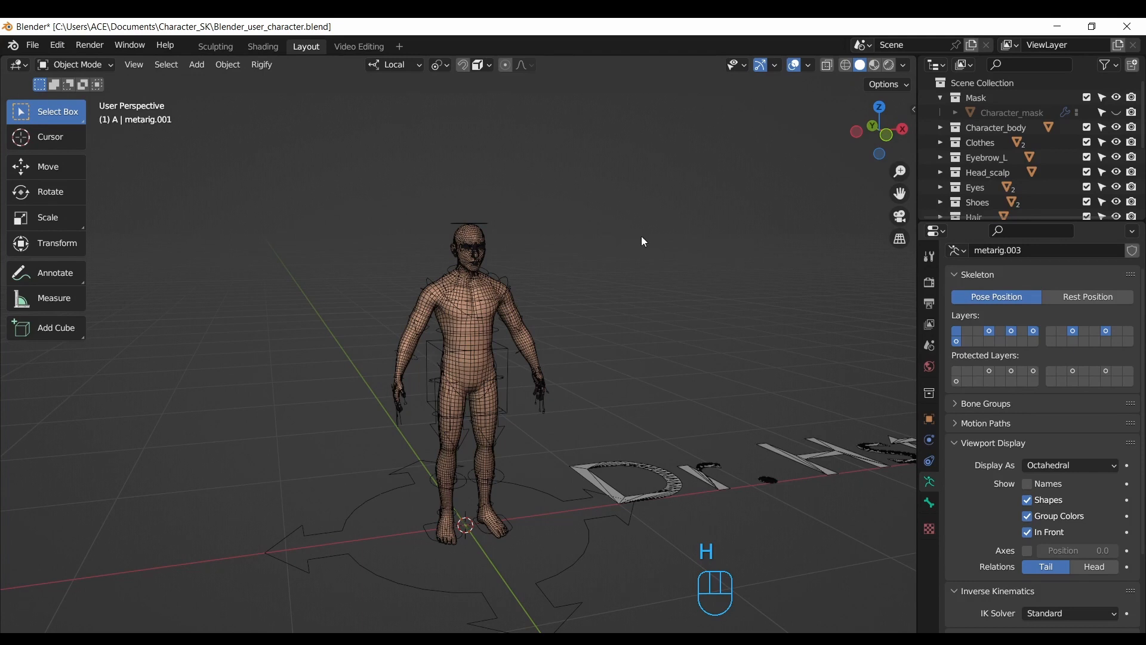
Step: Select the body mesh and the generated rig.001 as active, and parent the body to it using Armature Deform With Automatic Weights
scroll(504, 350, "up", 4)
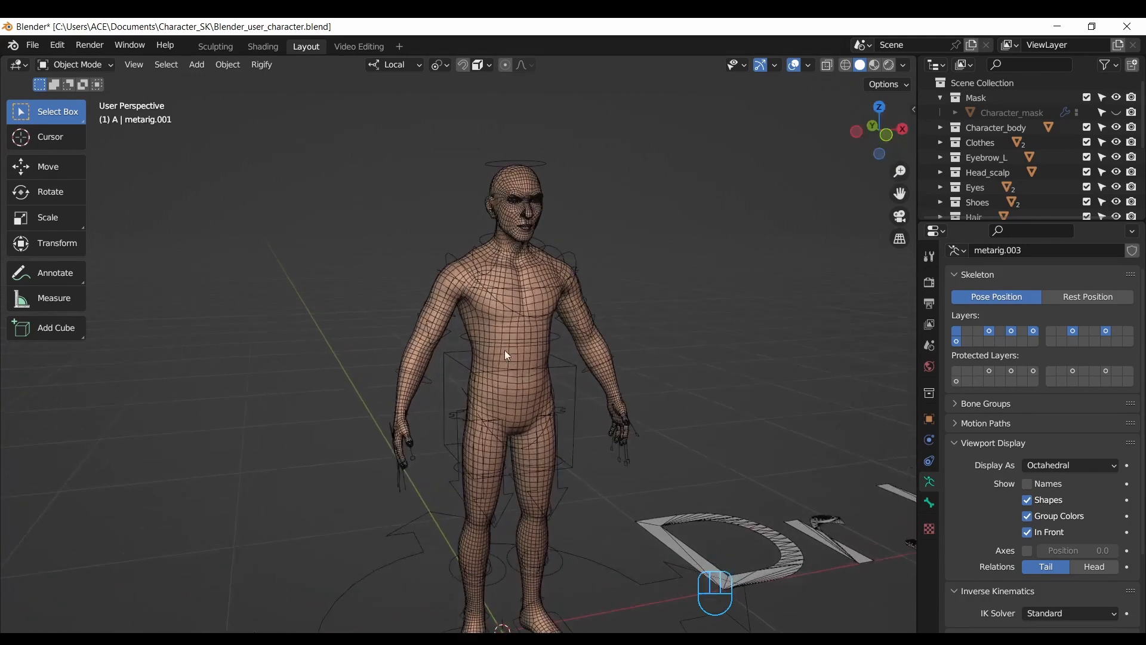
left_click(503, 343)
left_click(571, 370, "shift")
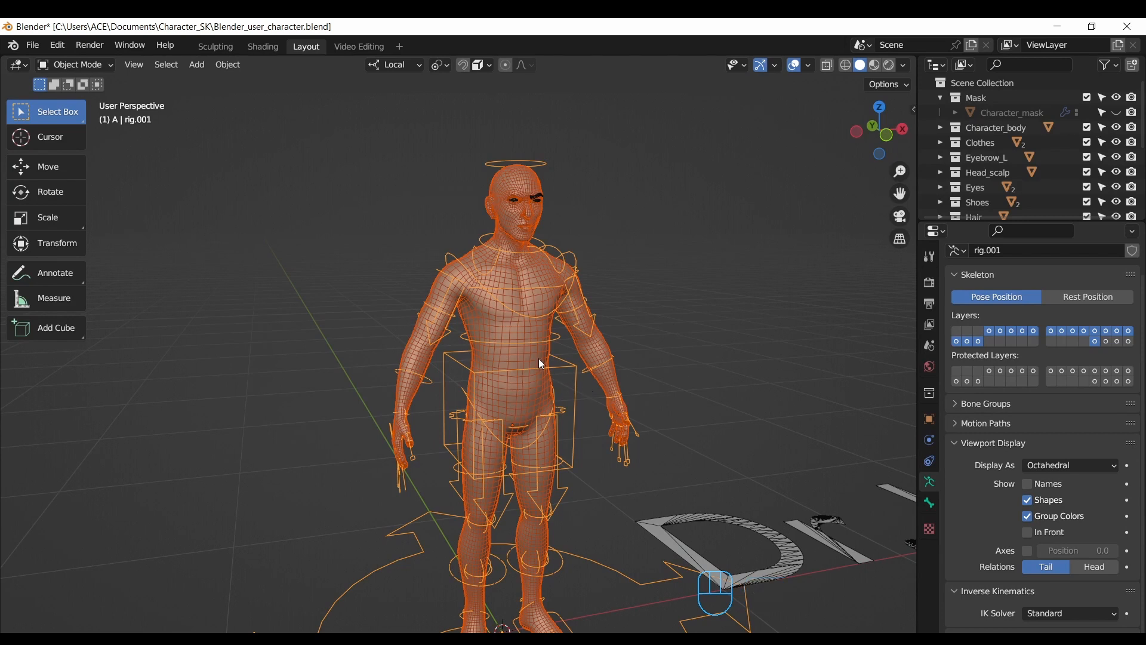
left_click(534, 359)
left_click(571, 369, "shift")
key("ctrl+p")
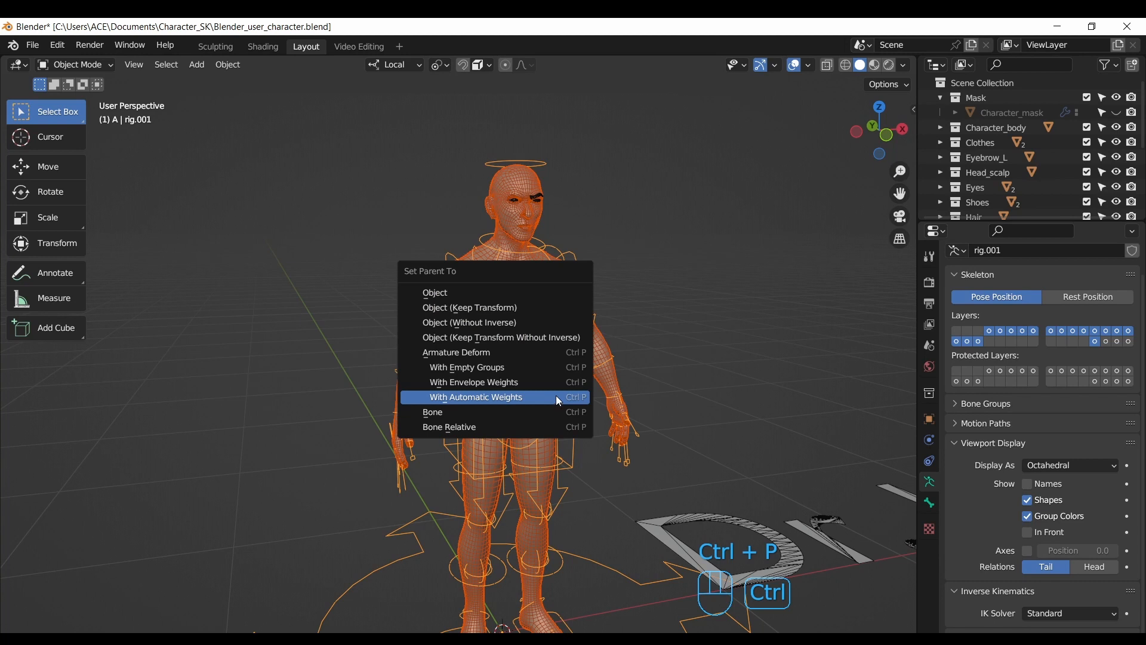
left_click(525, 397)
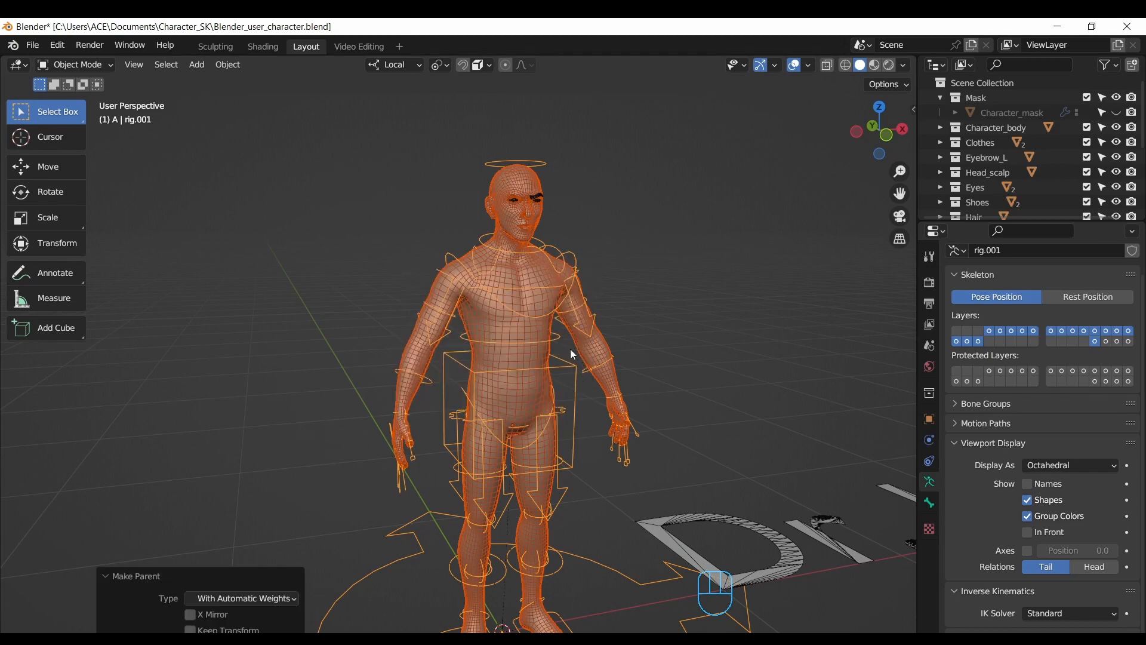
Step: Deselect everything, select rig.001 alone, and switch it to Pose Mode and back to Object Mode
left_click(574, 366)
left_click(812, 242)
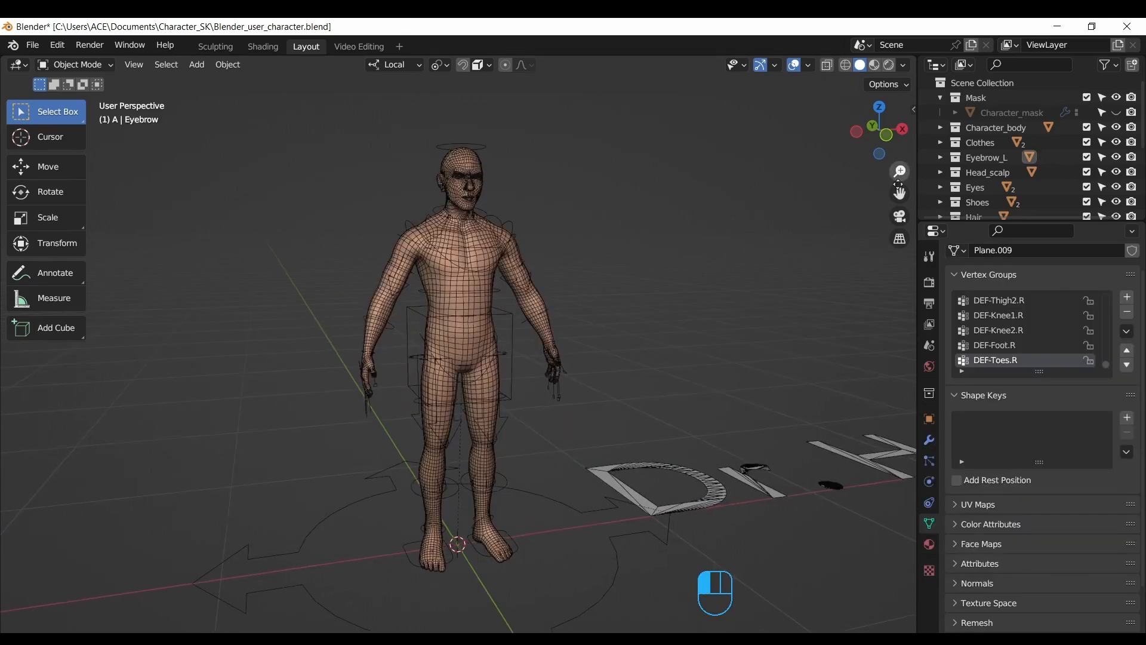
scroll(812, 241, "down", 1)
left_click(553, 496)
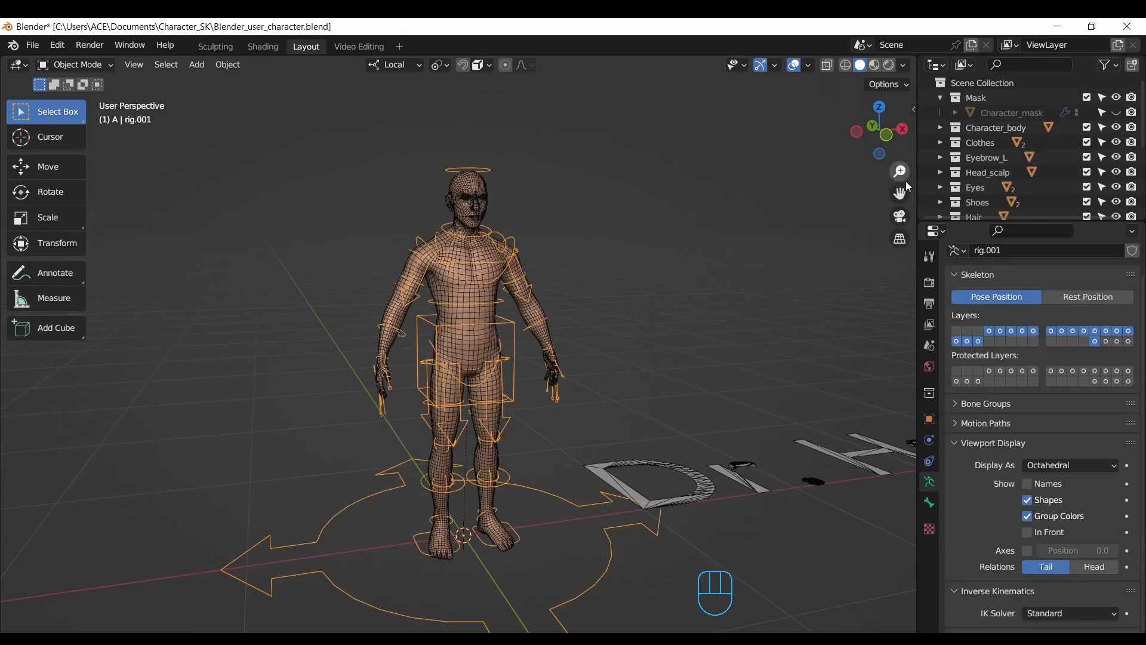
left_click_drag(900, 172, 925, 226)
left_click_drag(899, 138, 728, 179)
left_click(87, 64)
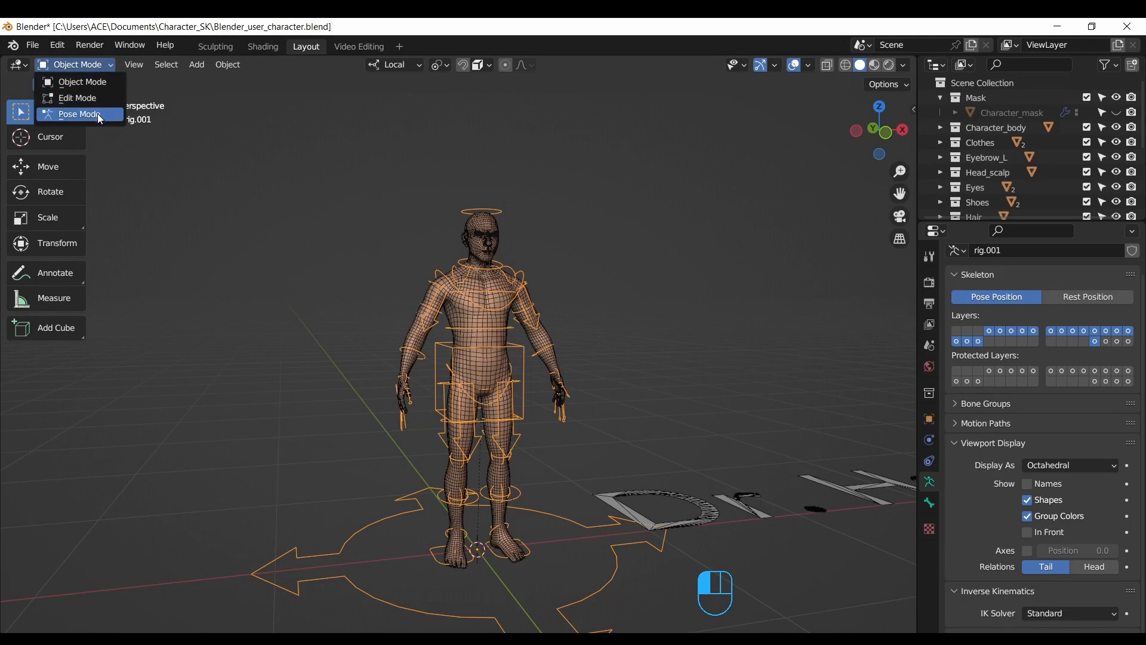
left_click(98, 115)
left_click(94, 64)
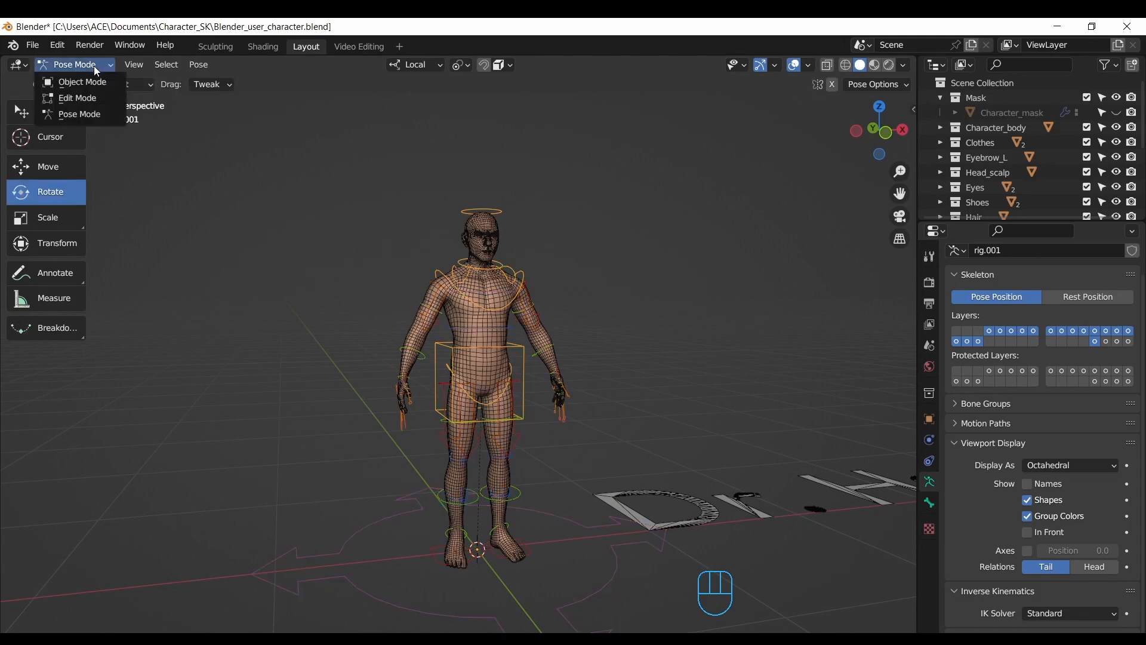
left_click(95, 79)
Step: Move the body's Armature modifier above Subdivision and Mask in the modifier stack and enable Preserve Volume
left_click(472, 322)
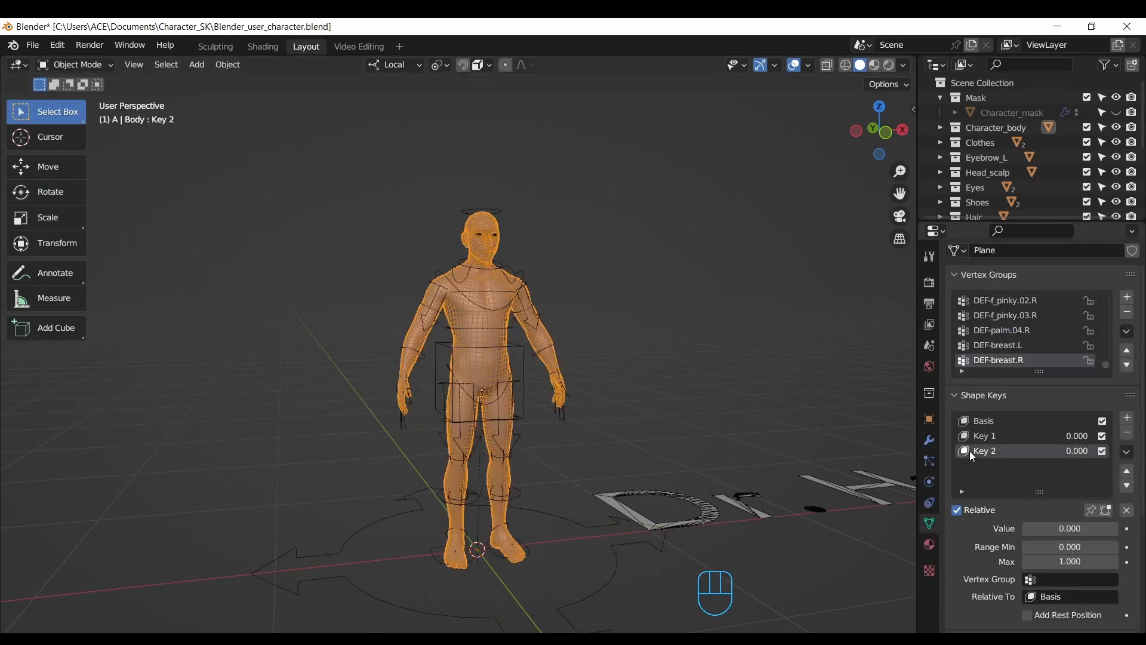
left_click(930, 442)
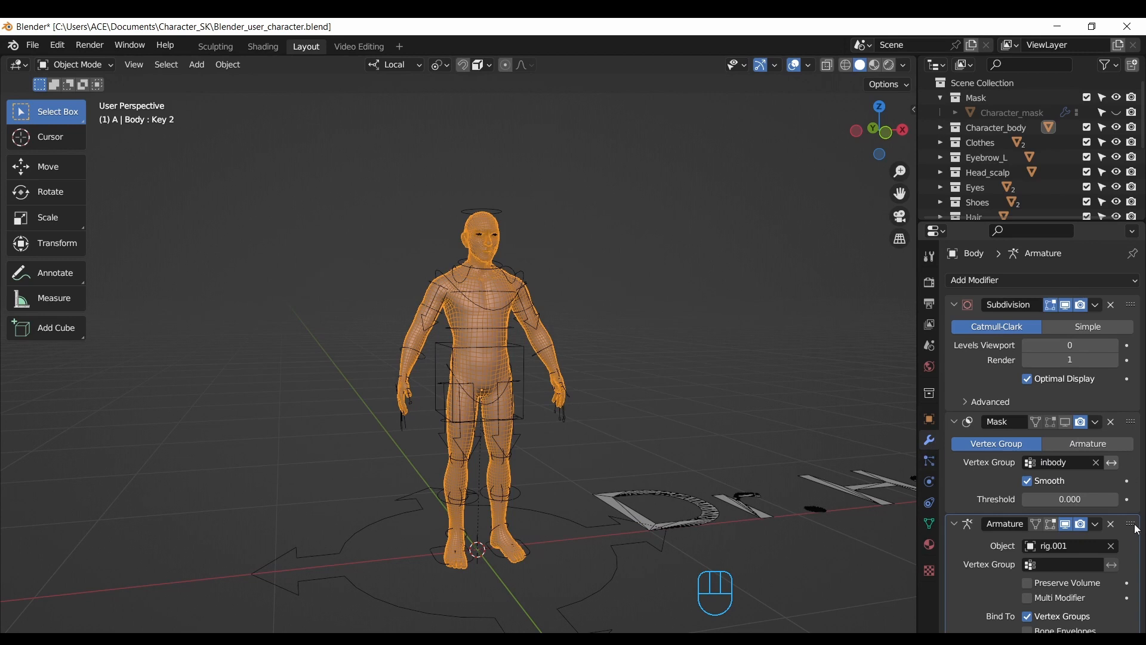
left_click_drag(1137, 528, 1134, 301)
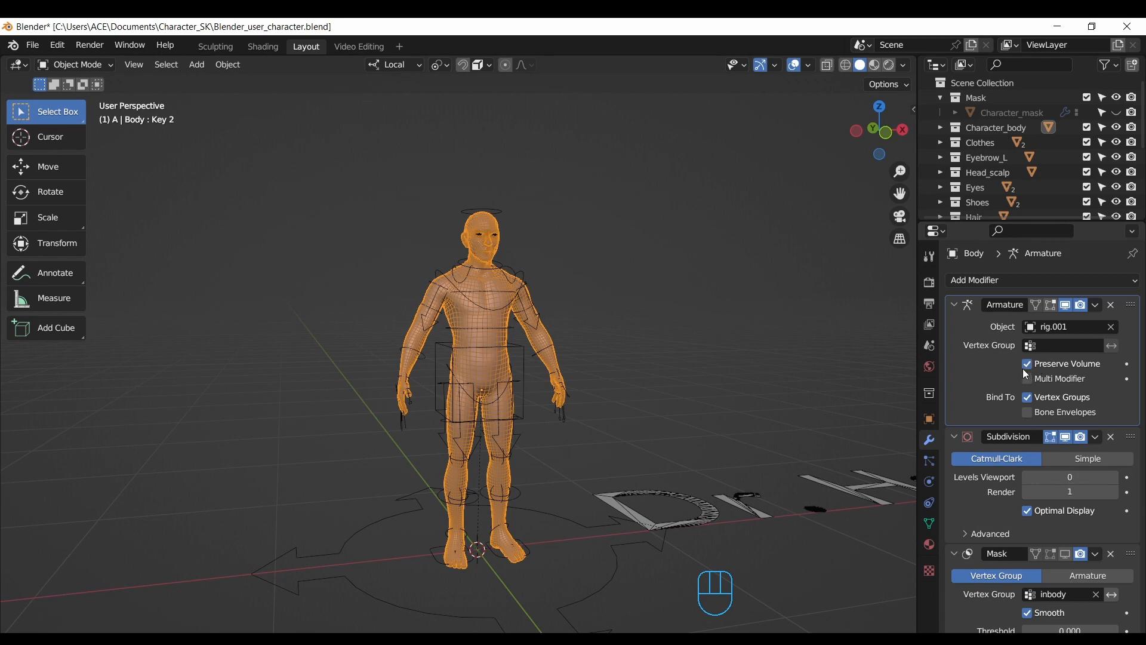
Step: Test the rig's head control in Pose Mode by rotating it about -30° around its local X axis, and undo the rotation
left_click(475, 209)
left_click(499, 243)
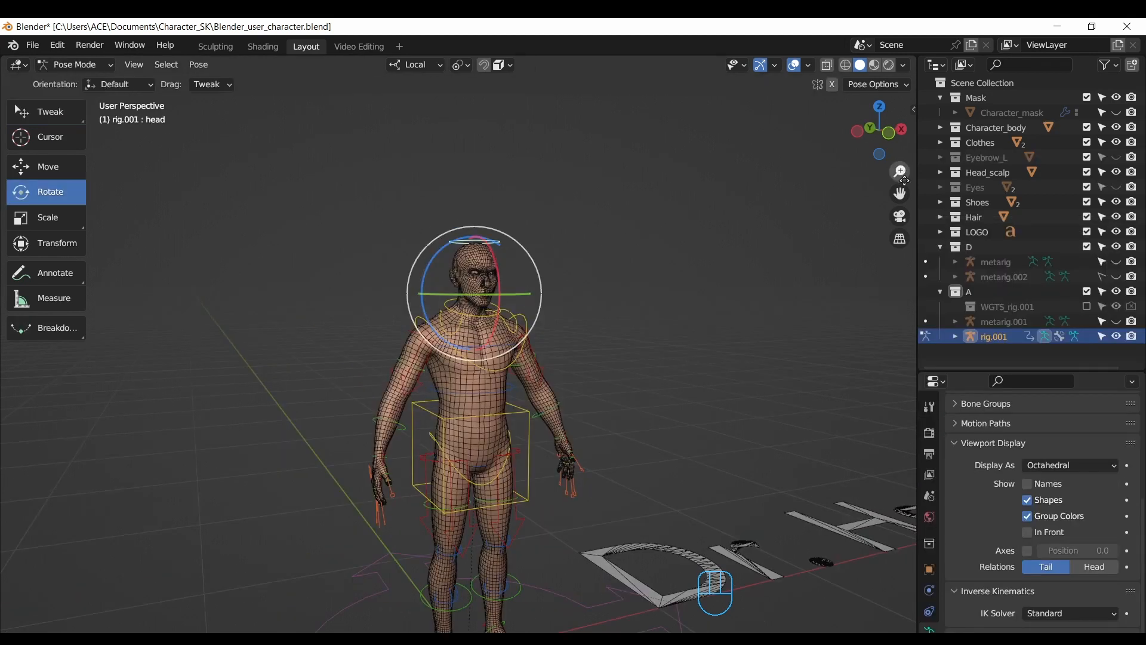
left_click_drag(905, 180, 894, 128)
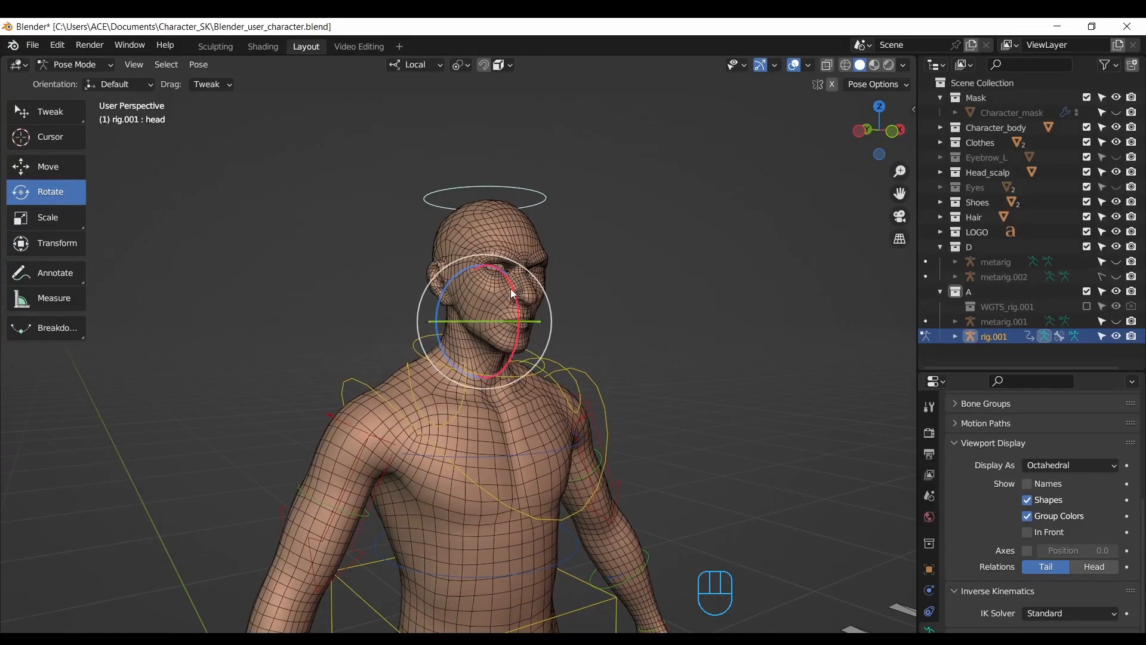
mouse_move(511, 289)
left_mouse_down()
mouse_move(485, 252)
mouse_move(506, 306)
left_mouse_up()
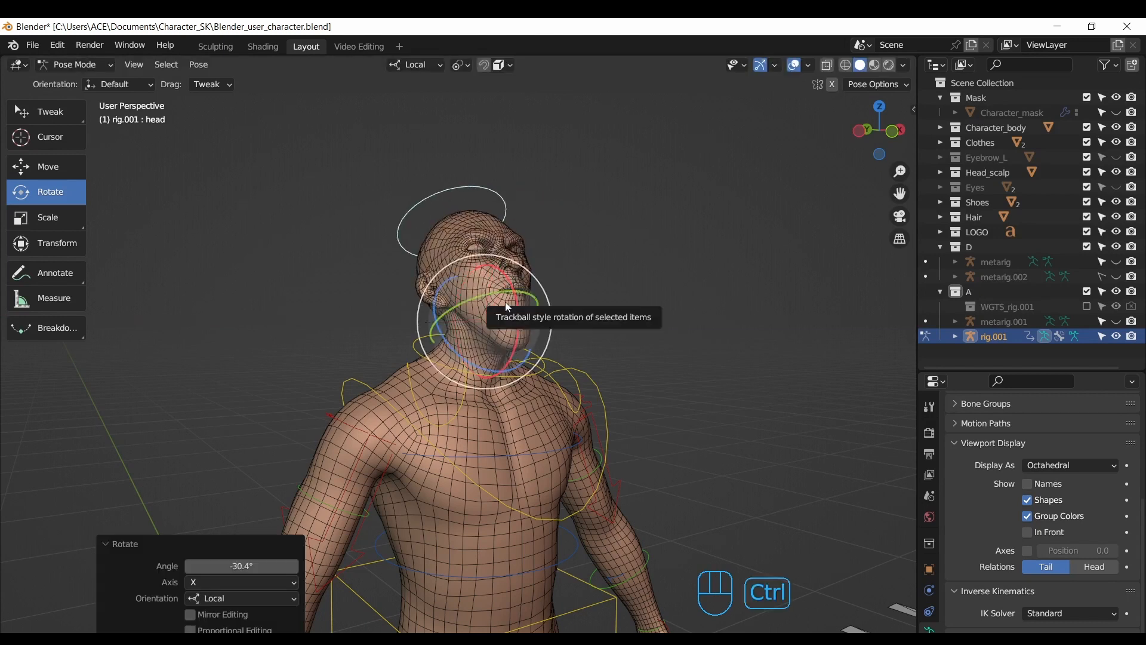
key("ctrl+z")
left_click_drag(878, 134, 833, 146)
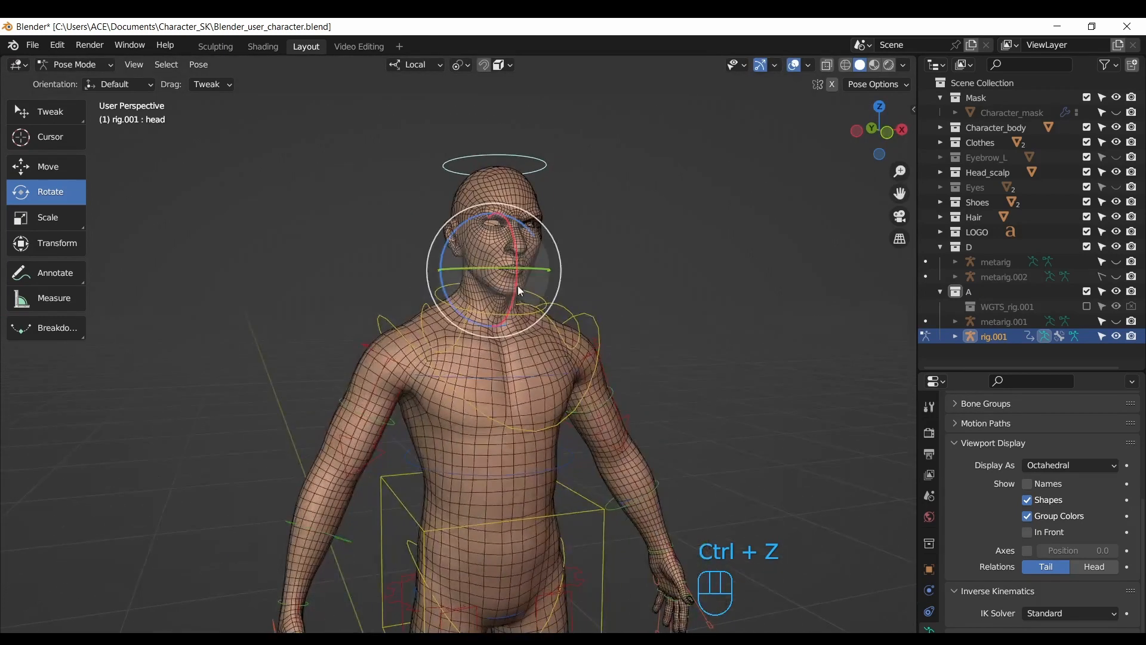
Step: Return rig.001 to Object Mode and enable its In Front viewport display
left_click(102, 67)
left_click(76, 79)
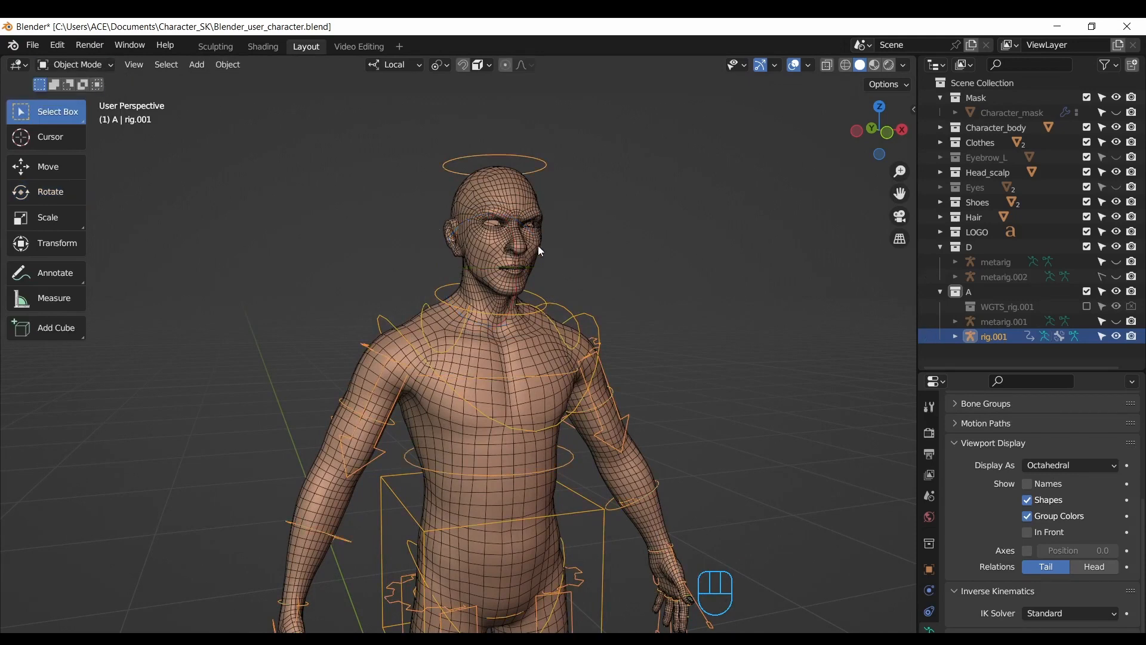
left_click(929, 573)
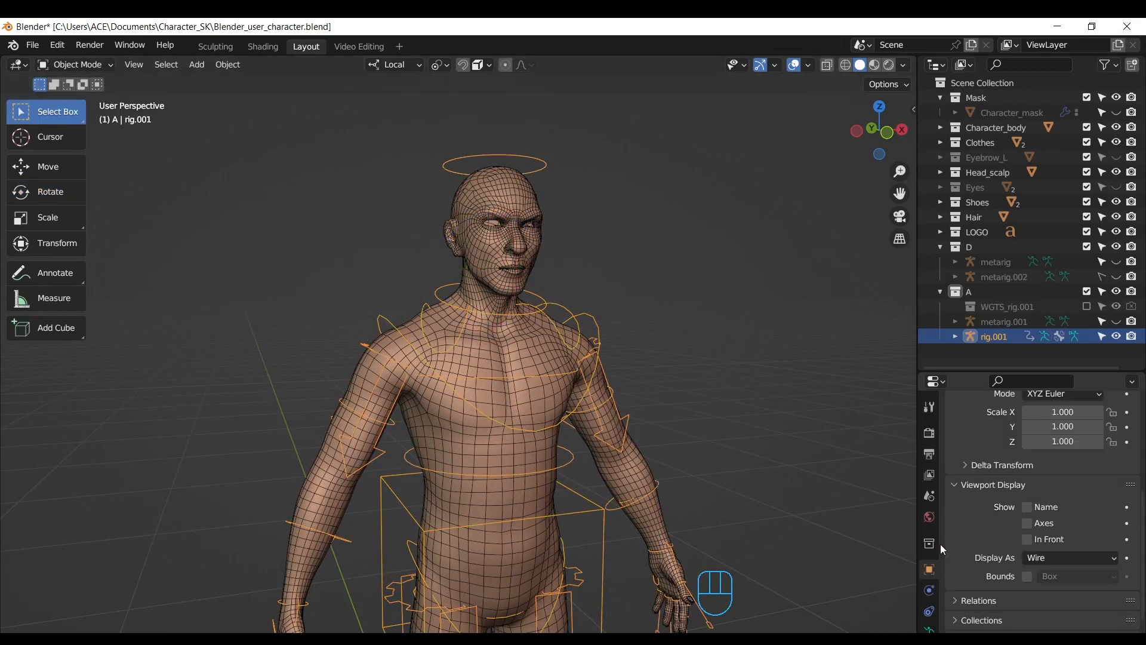
left_click_drag(975, 364, 973, 248)
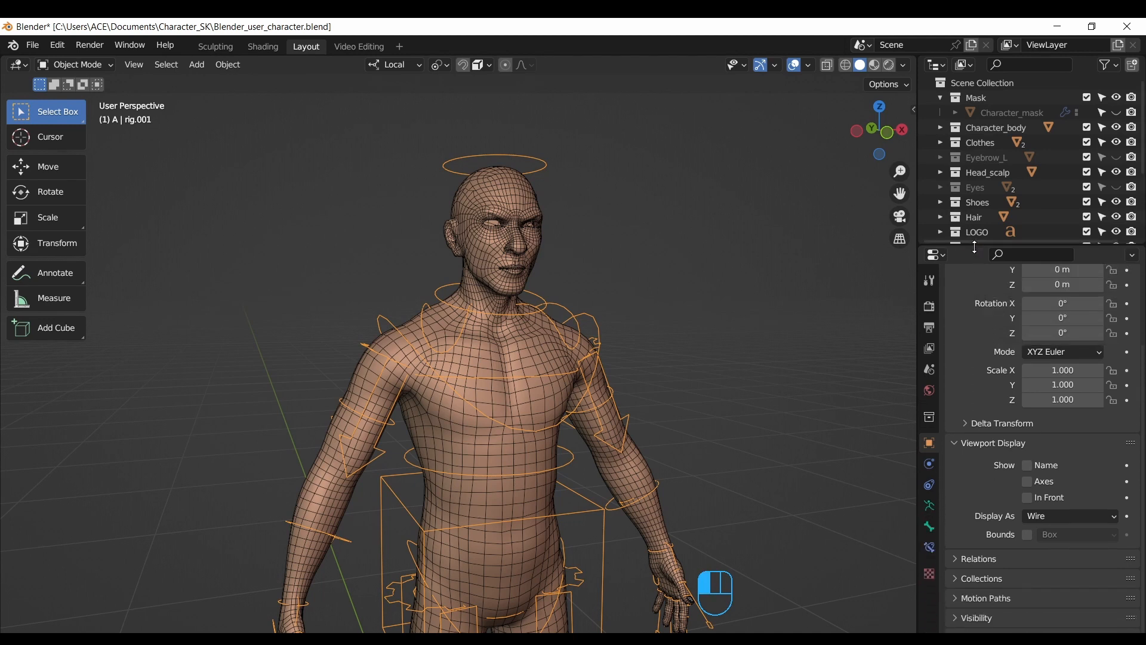
left_click(1028, 501)
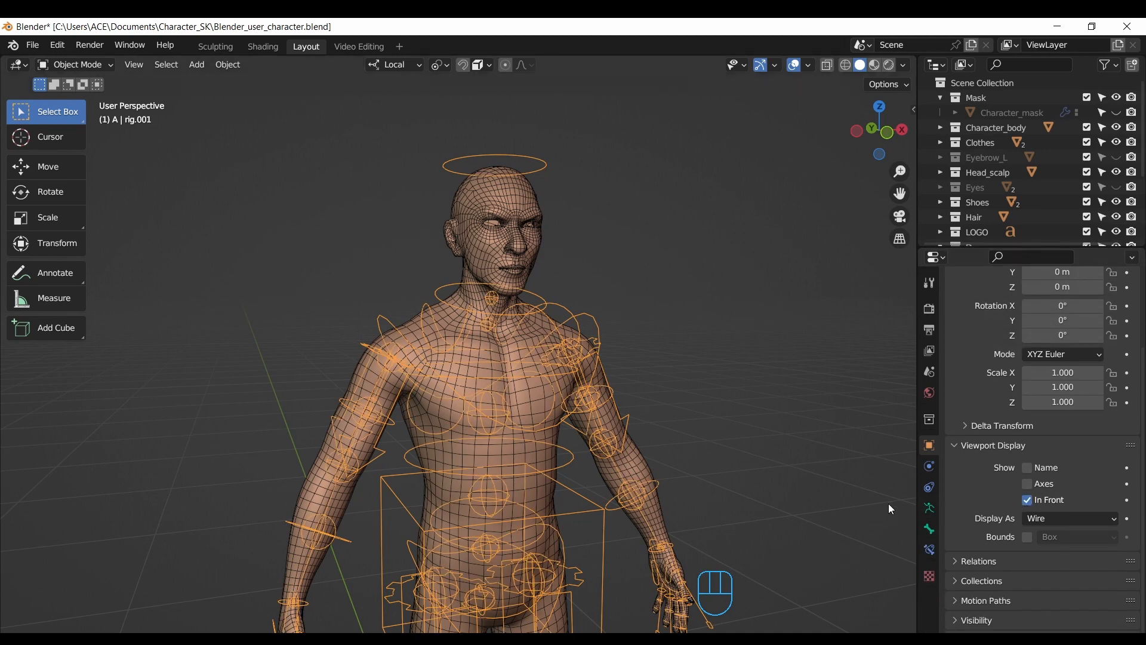
Step: Show the rig's deform bones in the viewport by adding armature layer 30 to the visible layers
left_click(930, 510)
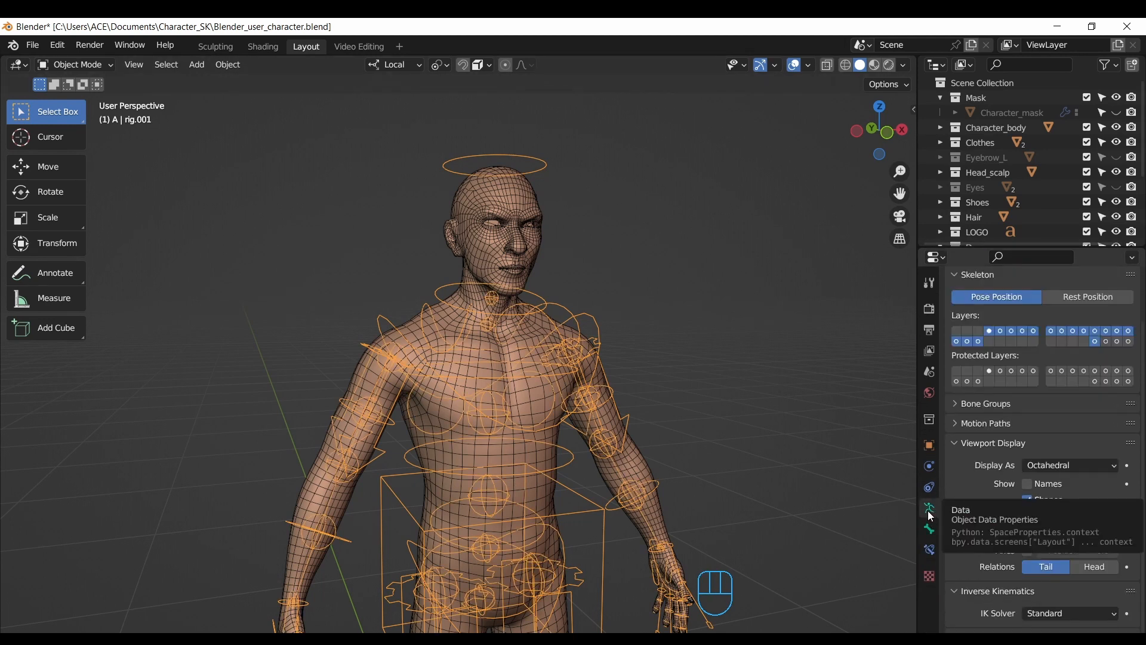
left_click(1106, 342, "shift")
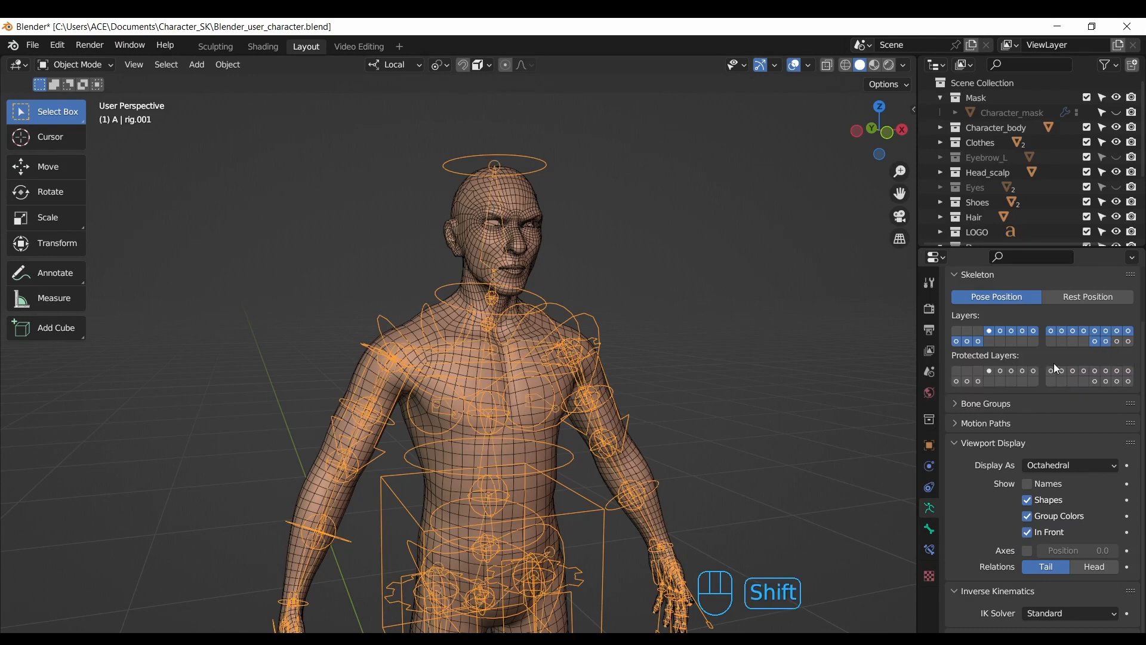
left_click(1106, 343, "shift")
left_click(1106, 343, "shift")
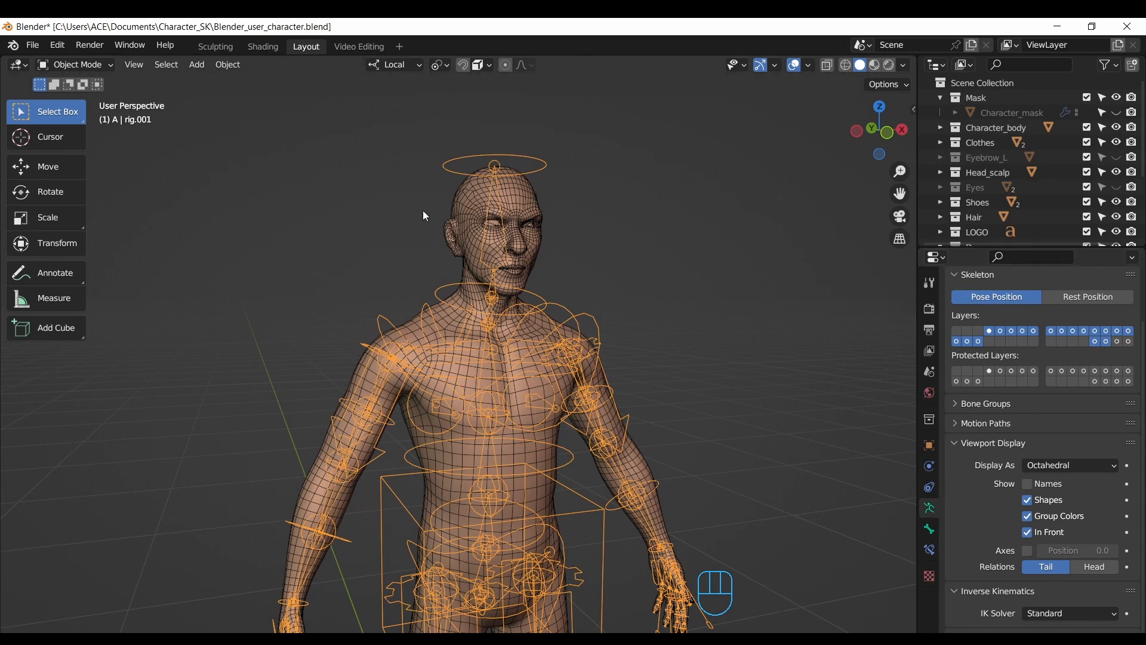
Step: Add the character's body to the selection as the active object and switch it to Weight Paint mode
left_click(533, 201, "shift")
left_click_drag(879, 130, 782, 153)
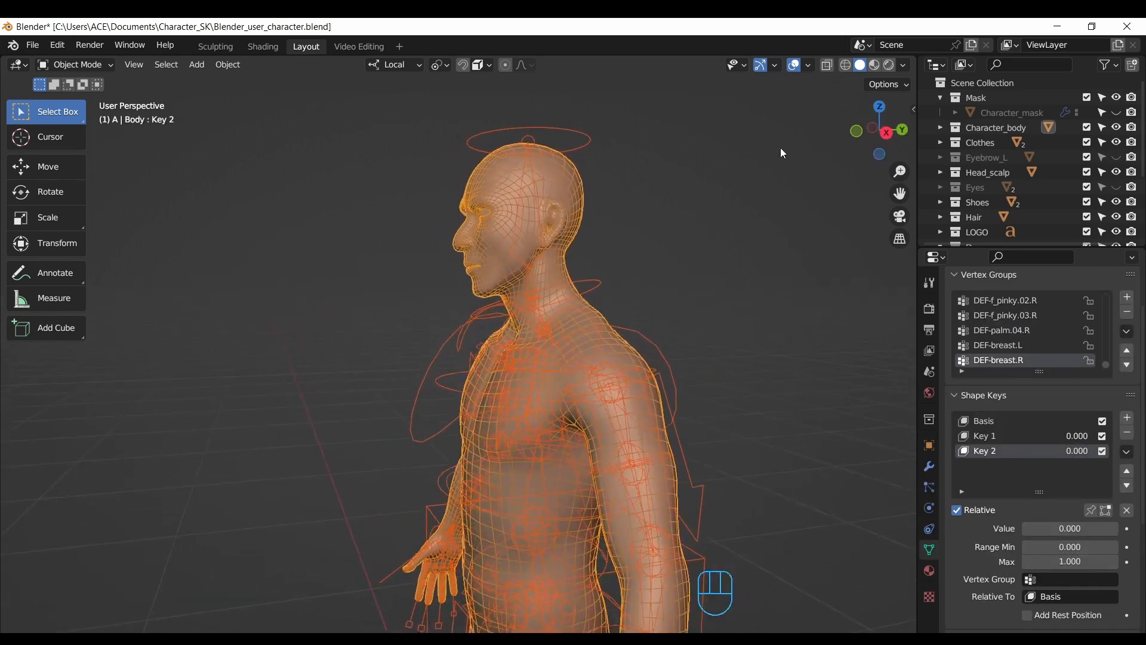
left_click(98, 64)
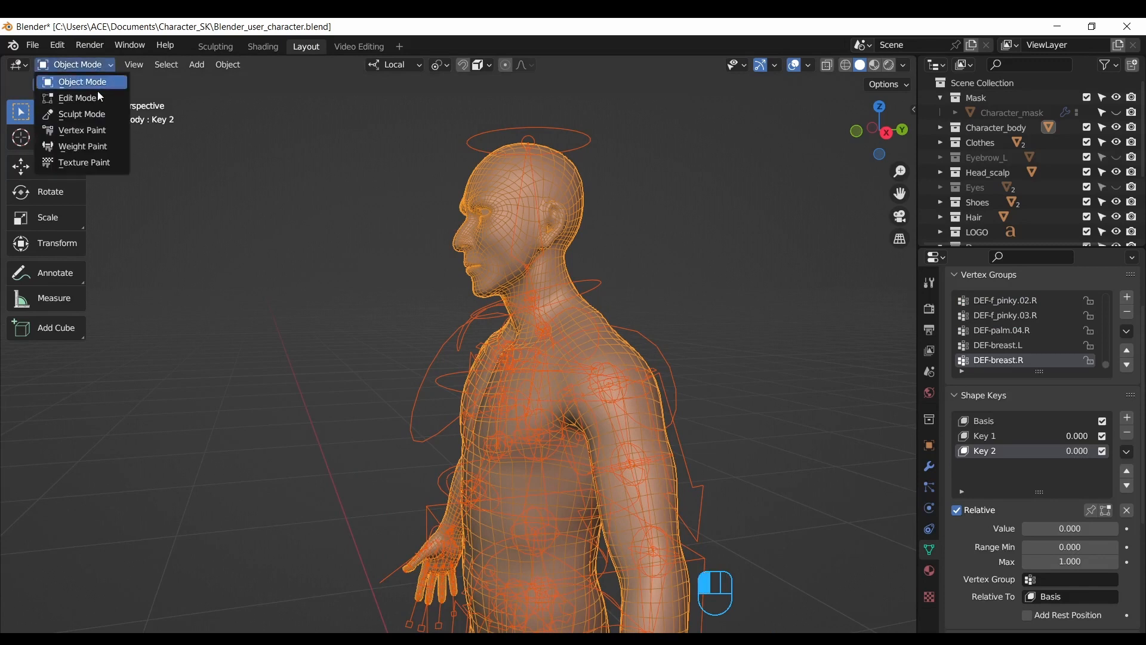
left_click(100, 148)
Step: In the right orthographic view, tilt the rig's head control backward by about 20.8°
left_click_drag(900, 193, 880, 250)
left_click(887, 132)
left_click_drag(900, 193, 897, 208)
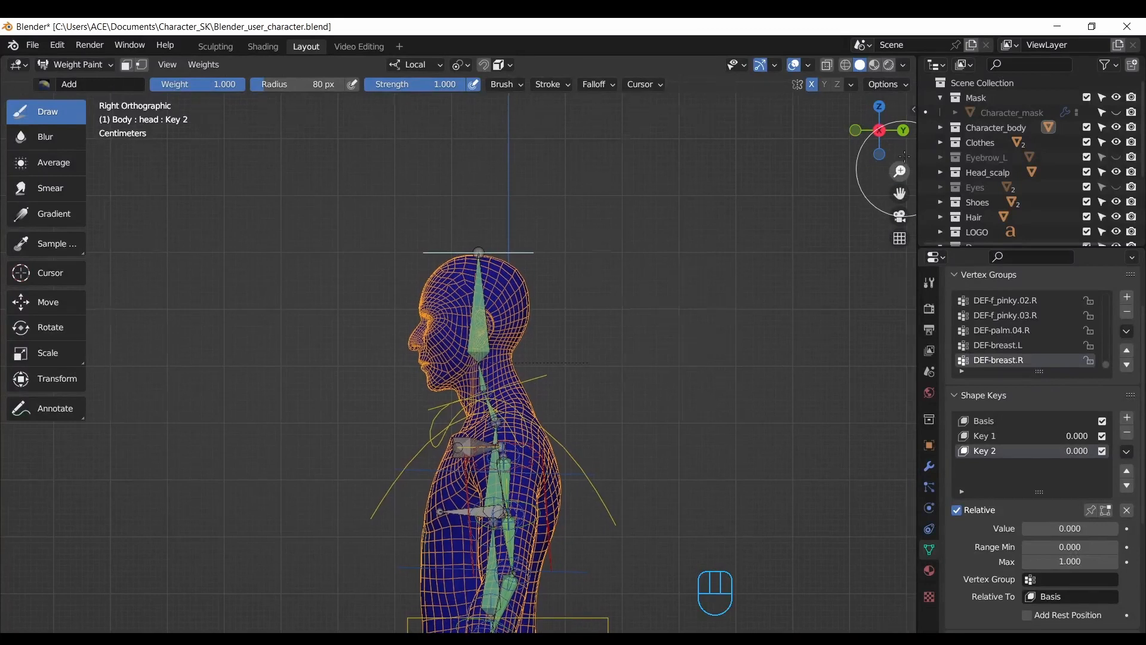
left_click_drag(903, 169, 897, 222)
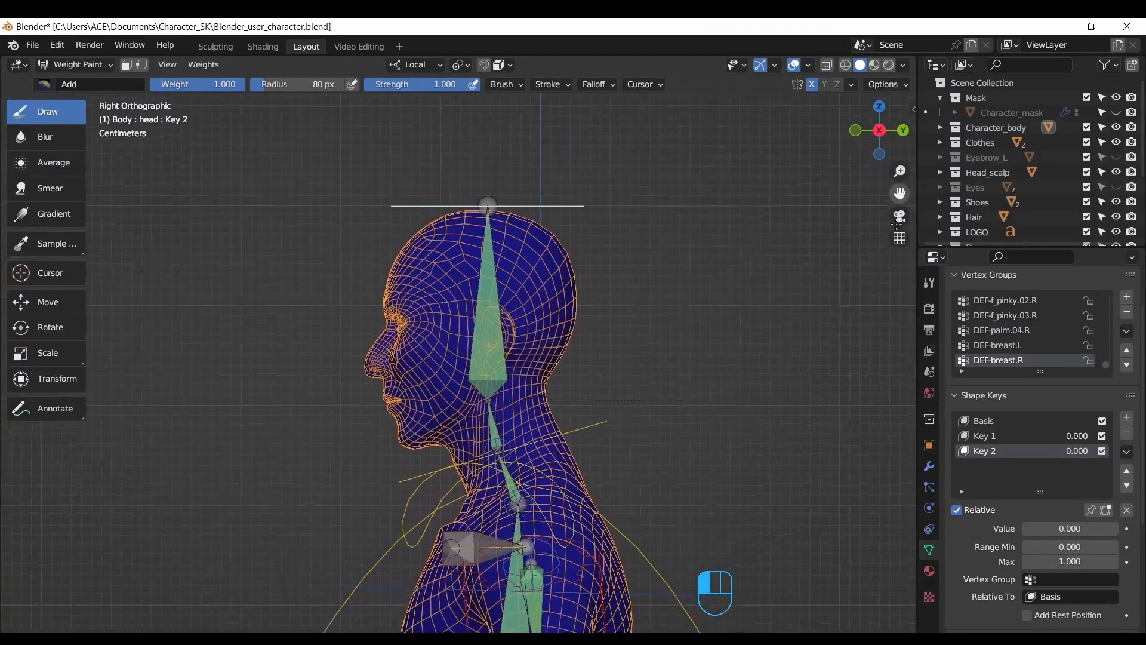
left_click_drag(900, 172, 901, 165)
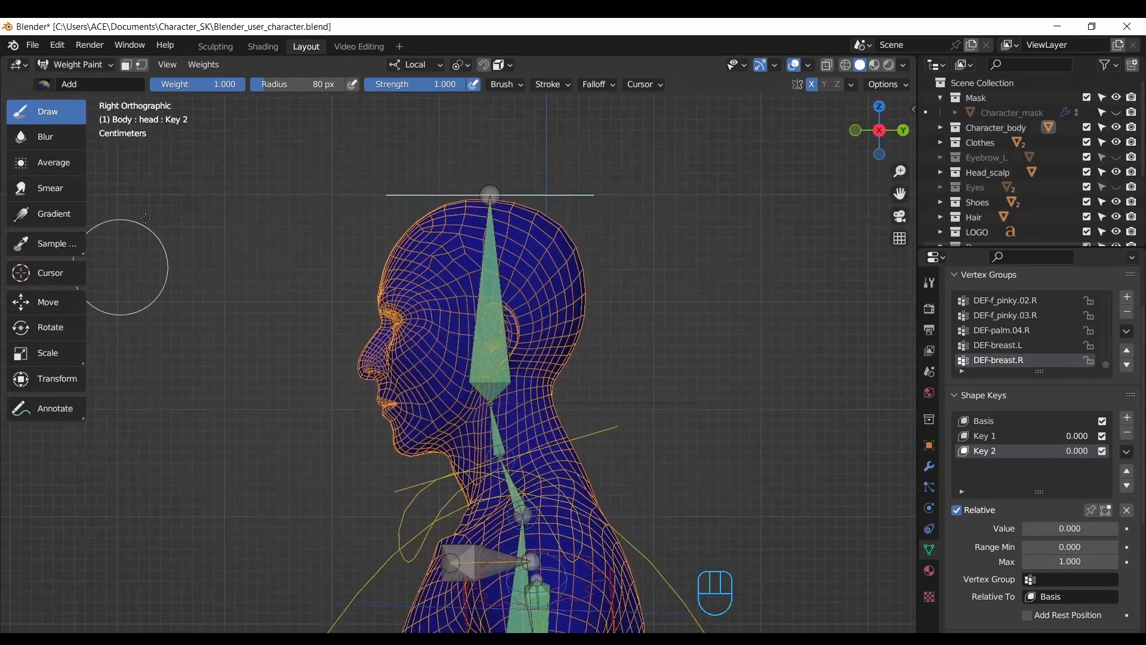
left_click(45, 330)
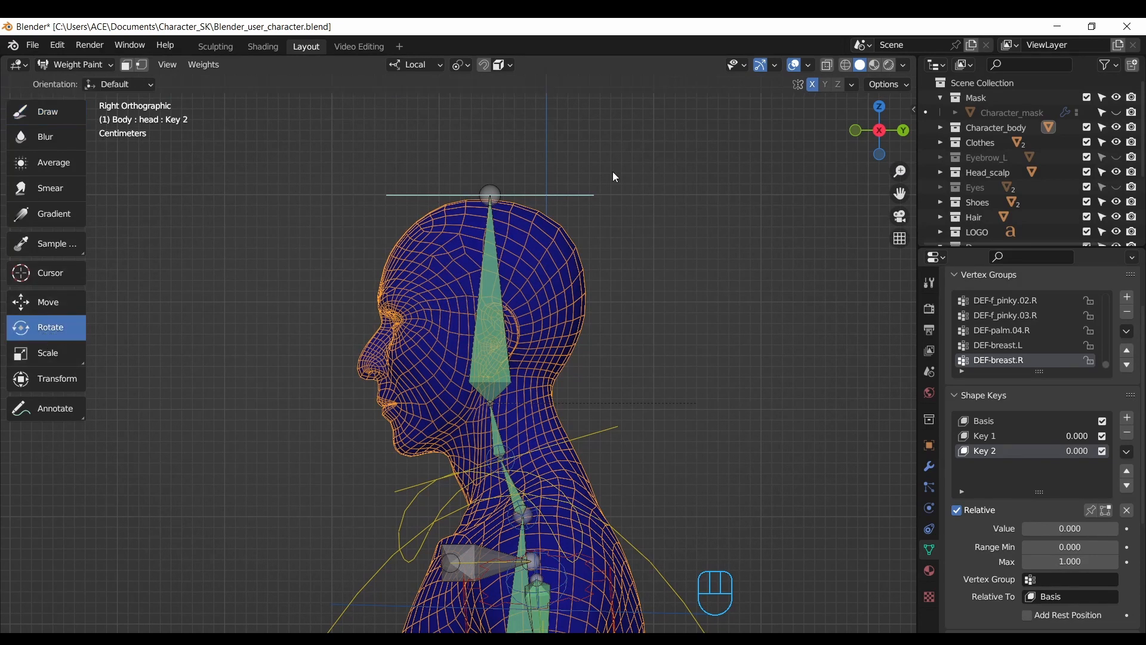
left_click_drag(588, 195, 660, 253)
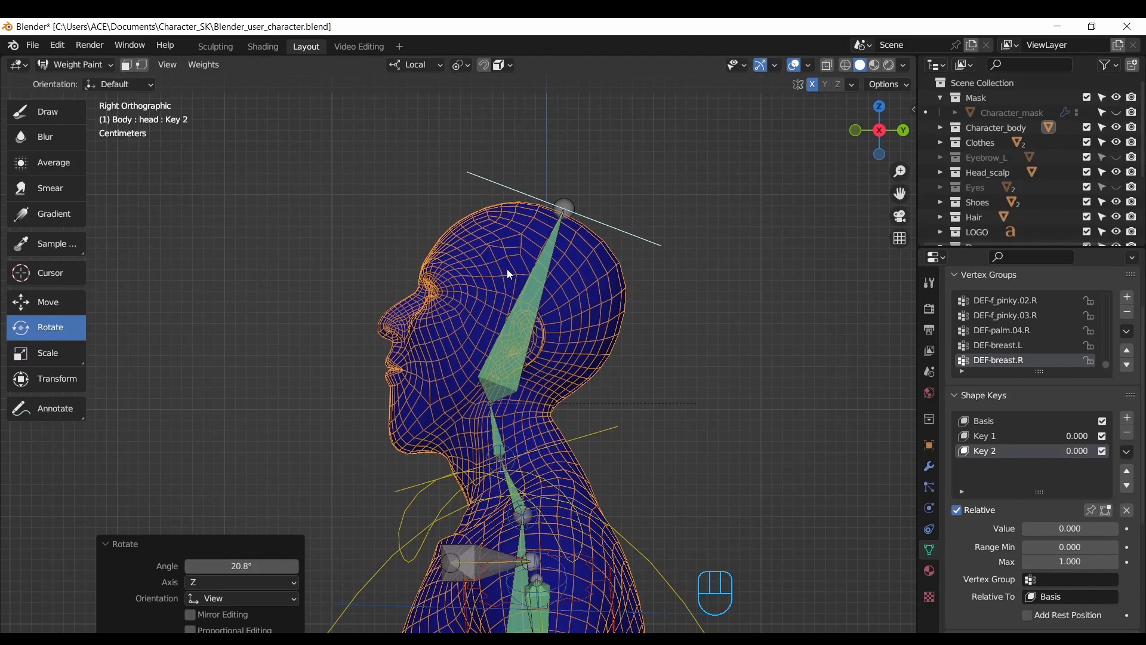
Step: Set the Draw tool to the Add brush and select the head deform bone DEF-spine.006 for weight painting
left_click(51, 119)
left_click(56, 86)
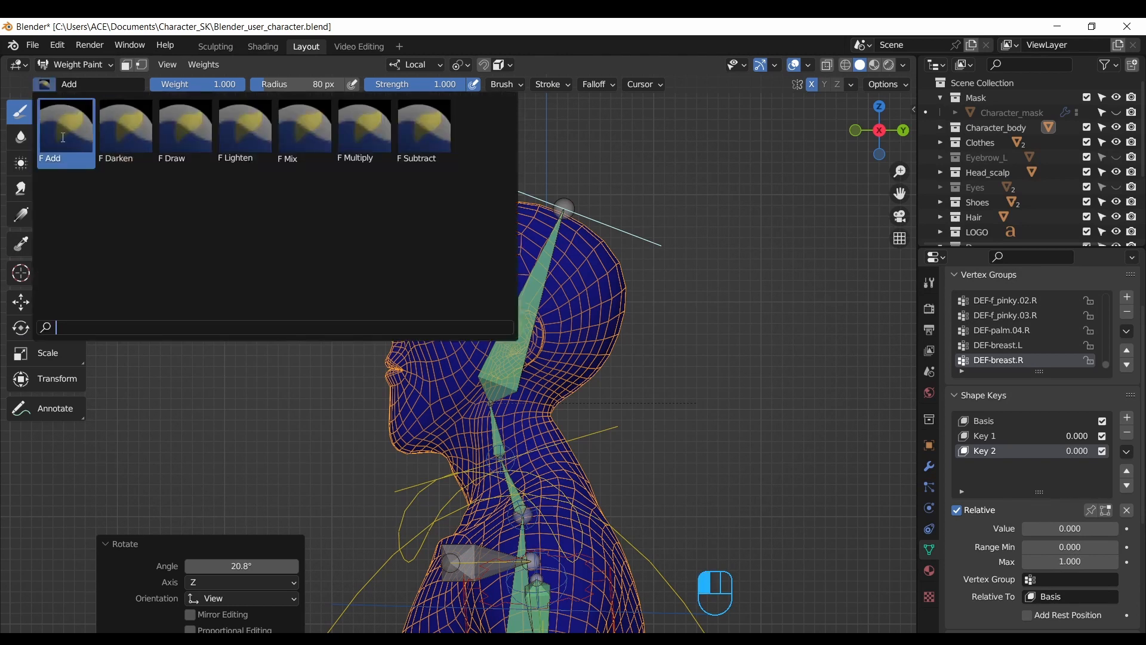
left_click(63, 137)
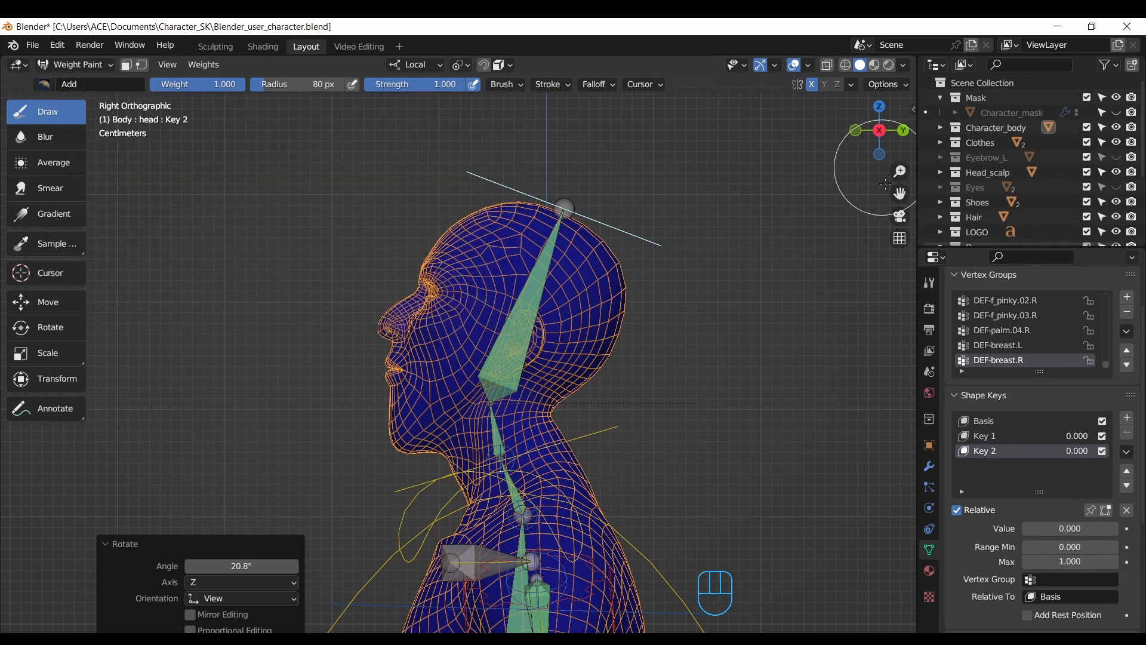
left_click_drag(900, 198, 899, 153)
left_click_drag(900, 169, 900, 154)
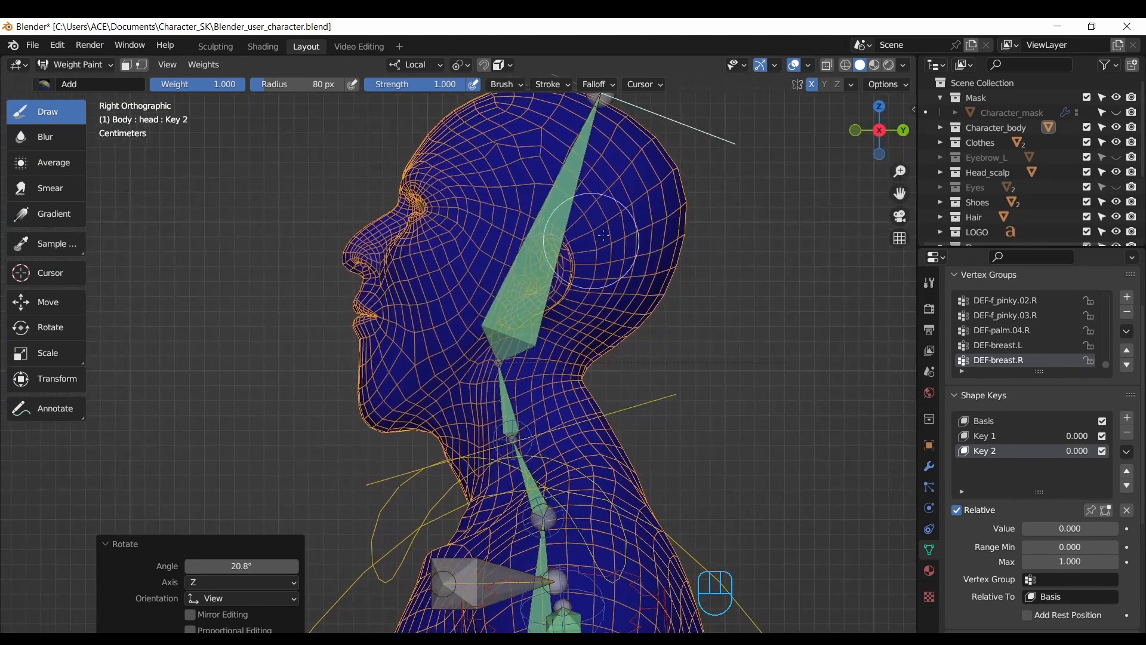
left_click(558, 212, "ctrl")
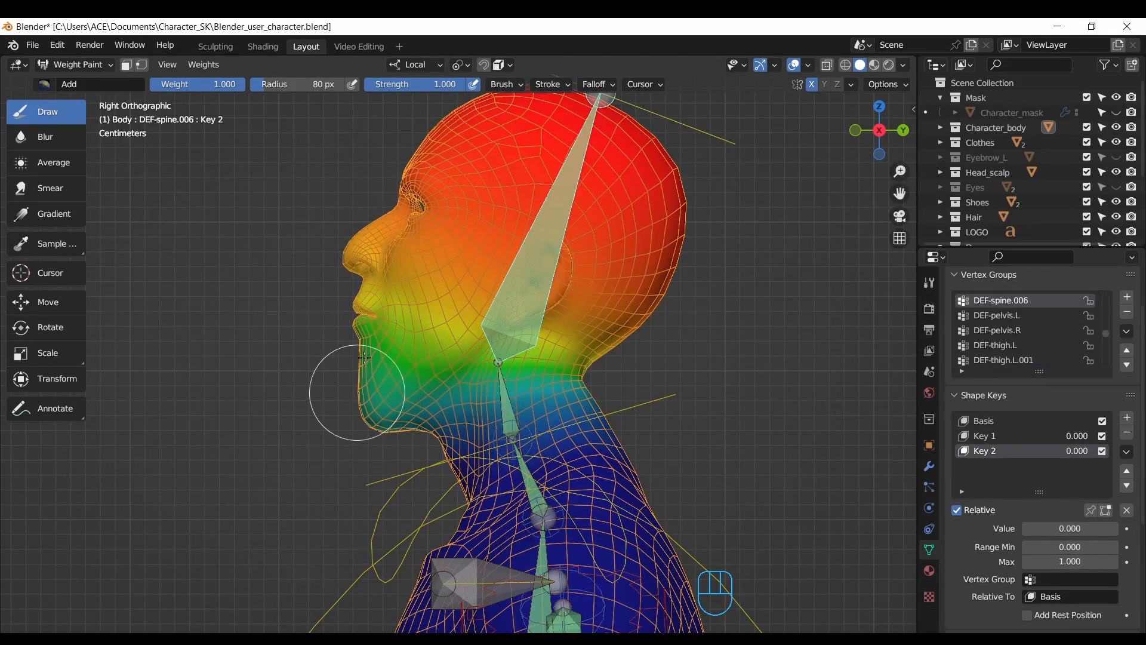
Step: Paint DEF-spine.006 weight at 1.000 over the face, chin, jaw and side of the head in the side view
mouse_move(377, 304)
left_mouse_down()
mouse_move(366, 280)
mouse_move(407, 188)
mouse_move(350, 368)
mouse_move(358, 328)
mouse_move(382, 361)
mouse_move(334, 382)
mouse_move(376, 300)
mouse_move(394, 307)
left_mouse_up()
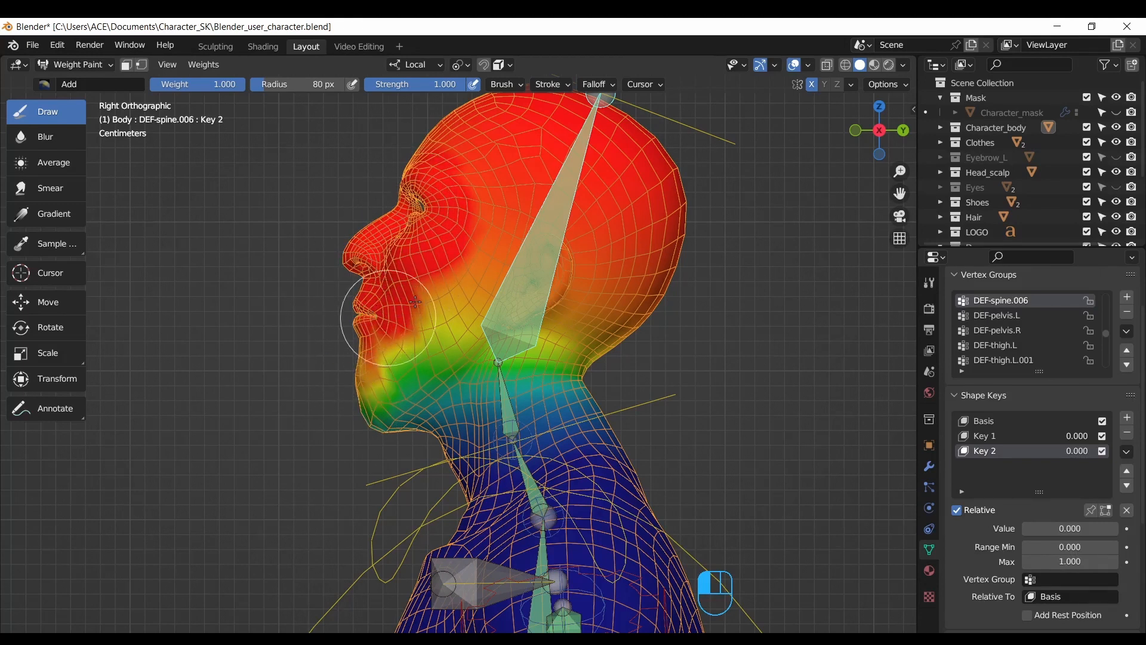
left_click(812, 85)
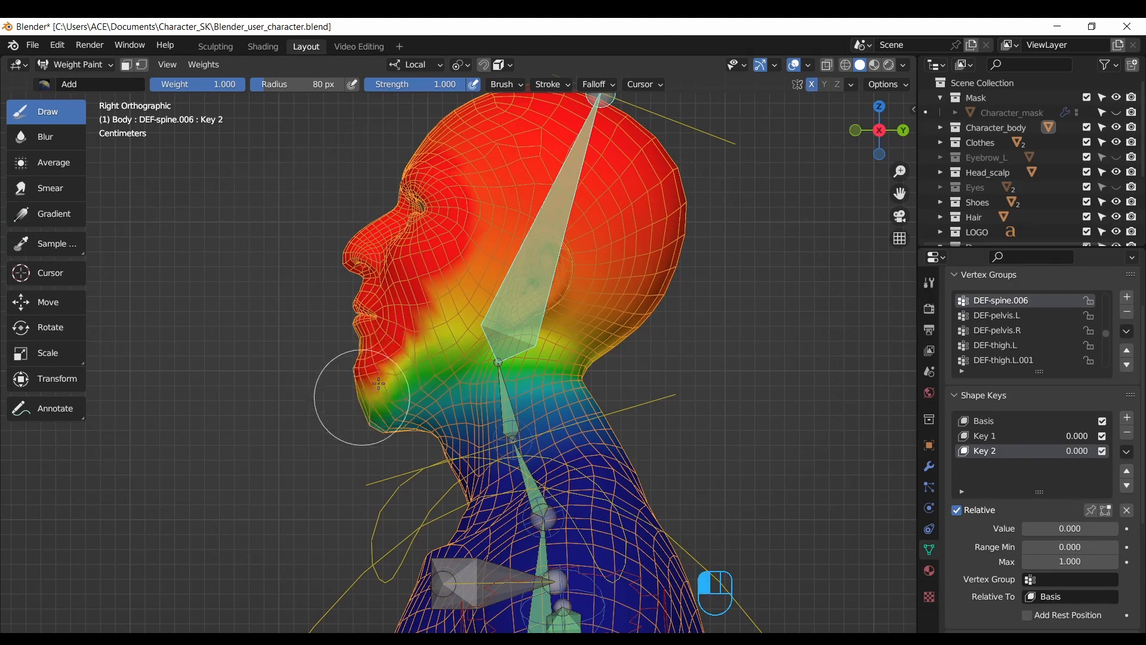
mouse_move(379, 384)
left_mouse_down()
mouse_move(352, 370)
mouse_move(334, 388)
mouse_move(377, 399)
mouse_move(345, 408)
mouse_move(377, 415)
mouse_move(382, 397)
left_mouse_up()
mouse_move(411, 360)
left_mouse_down()
mouse_move(472, 326)
mouse_move(341, 403)
mouse_move(388, 385)
left_mouse_up()
mouse_move(474, 289)
left_mouse_down()
mouse_move(525, 280)
mouse_move(514, 299)
mouse_move(597, 281)
mouse_move(603, 219)
mouse_move(510, 169)
mouse_move(629, 132)
mouse_move(490, 165)
left_mouse_up()
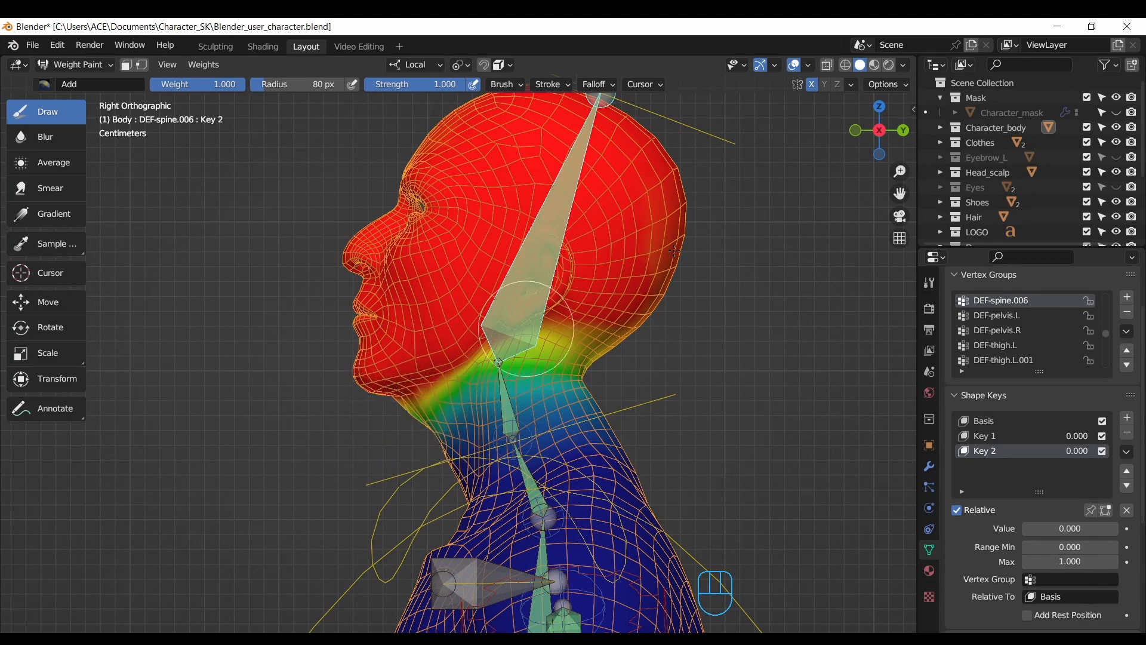
Step: Examine the jaw and neck deformation from an angle with the viewport overlays hidden, and restore the overlays
mouse_move(900, 192)
left_mouse_down()
mouse_move(868, 186)
mouse_move(899, 156)
mouse_move(895, 81)
mouse_move(938, 98)
left_mouse_up()
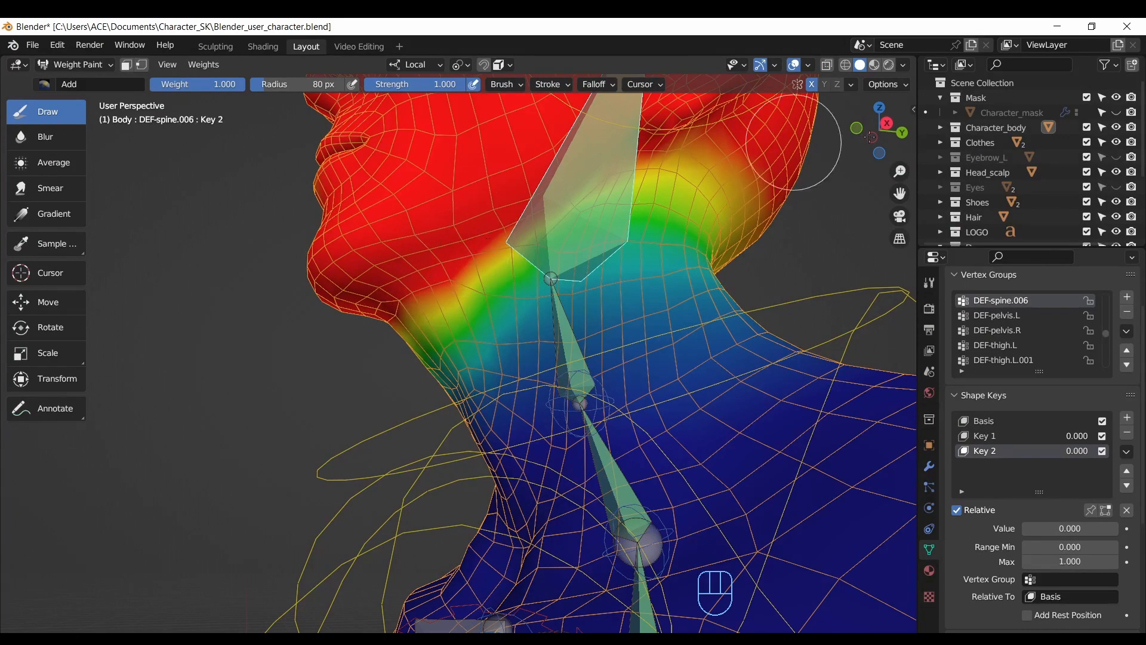
left_click_drag(898, 192, 781, 224)
left_click_drag(884, 127, 1024, 132)
left_click(796, 66)
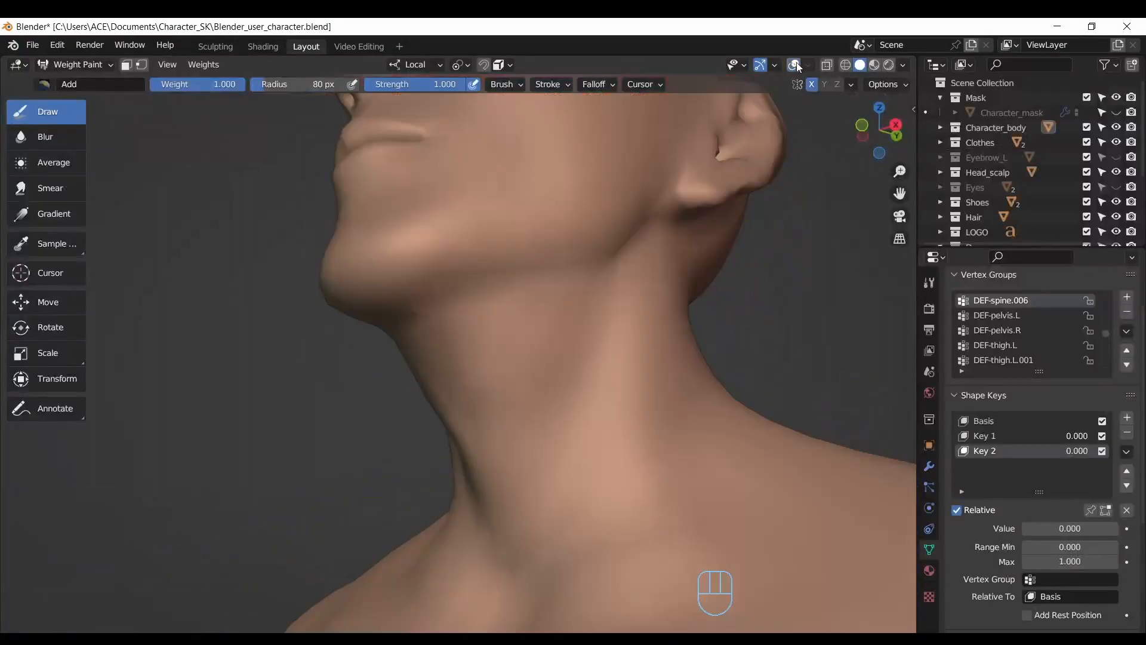
left_click_drag(882, 134, 824, 101)
left_click(793, 65)
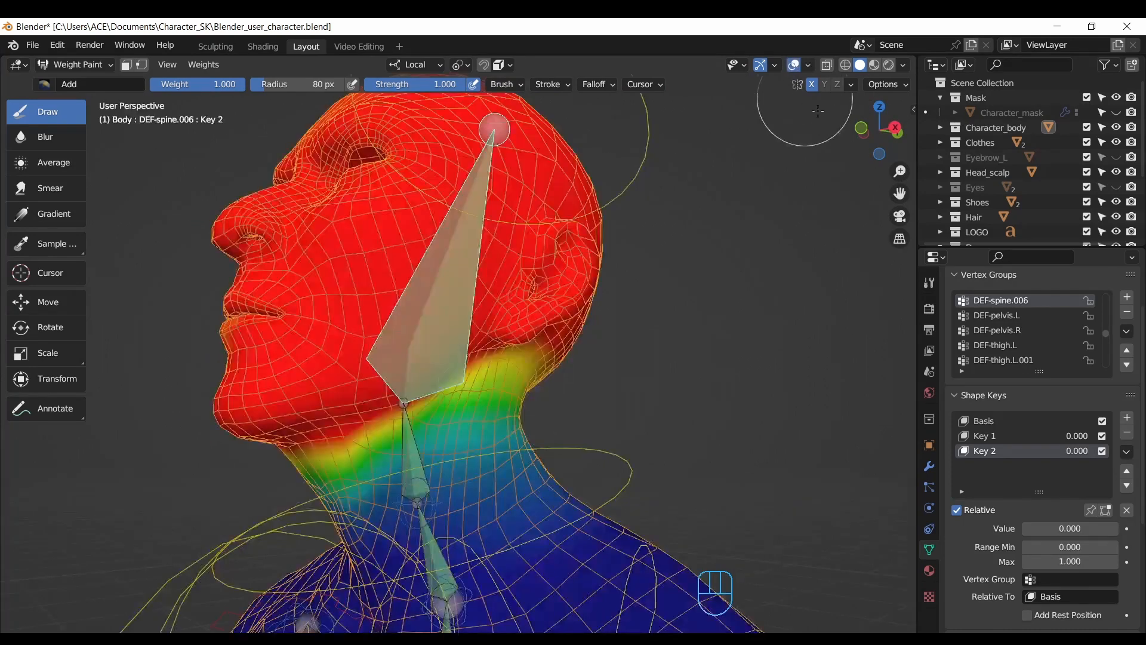
Step: Paint full DEF-spine.006 weight over the back of the head down toward the base of the skull
mouse_move(882, 141)
left_mouse_down()
mouse_move(640, 153)
mouse_move(372, 235)
left_mouse_up()
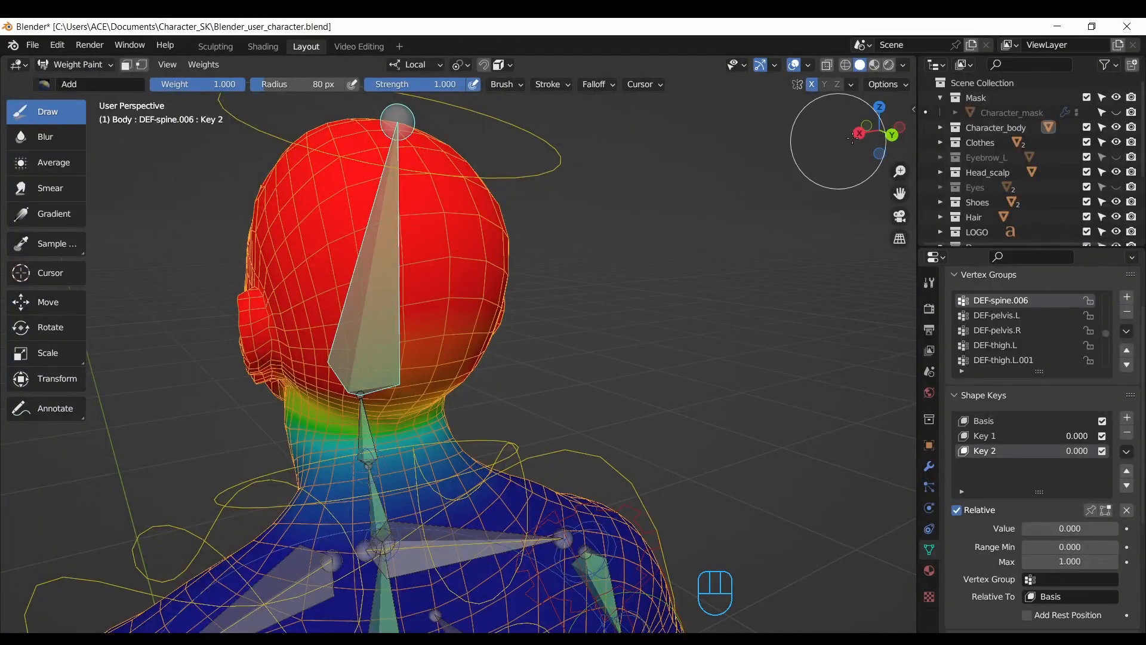
left_click_drag(903, 194, 929, 229)
left_click_drag(900, 173, 901, 116)
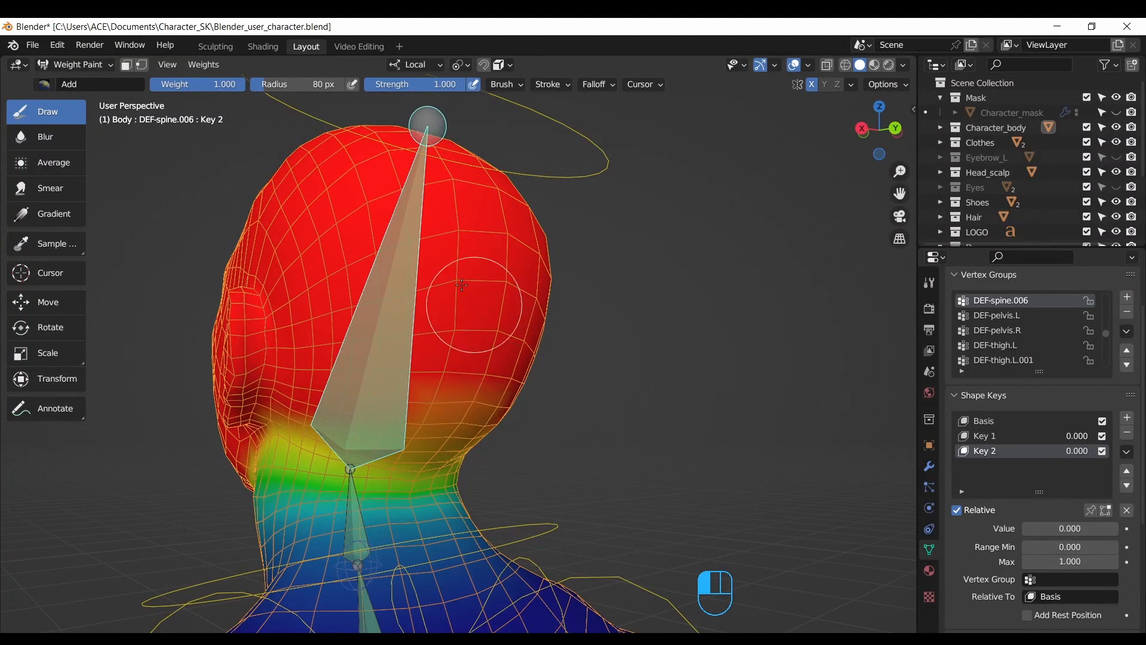
mouse_move(885, 153)
left_mouse_down()
mouse_move(815, 117)
mouse_move(725, 108)
mouse_move(729, 130)
left_mouse_up()
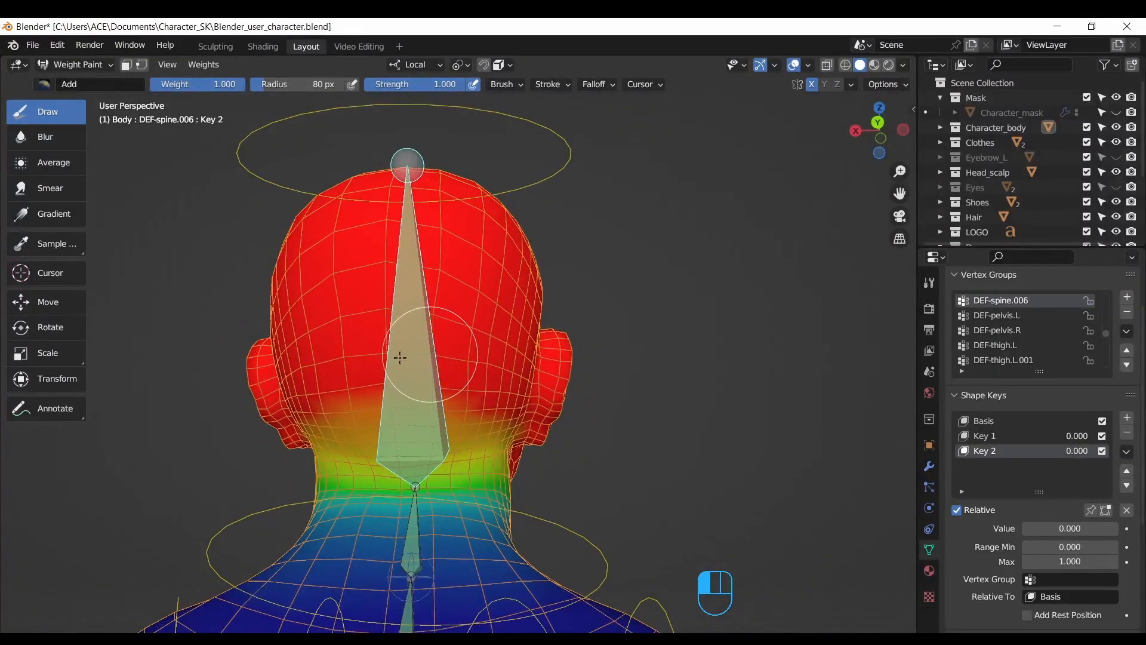
left_click_drag(866, 134, 860, 168)
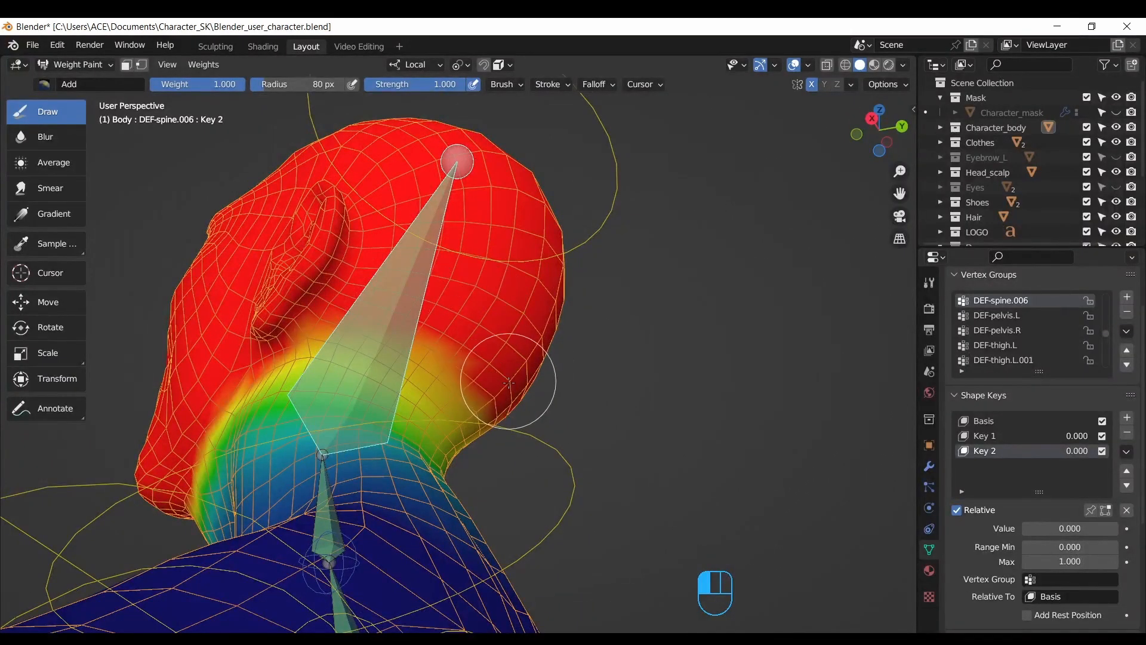
Step: Fill the remaining weak areas on the forehead, lips and front of the face with full DEF-spine.006 weight
left_click_drag(899, 127, 424, 185)
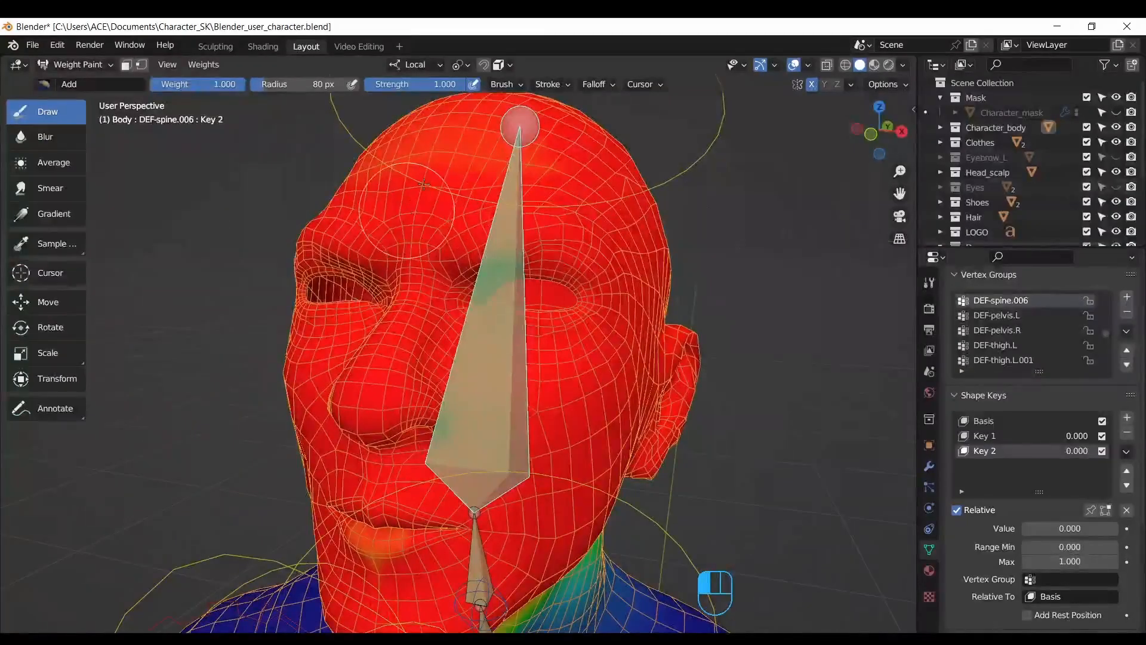
left_click_drag(871, 133, 497, 314)
left_click(879, 147)
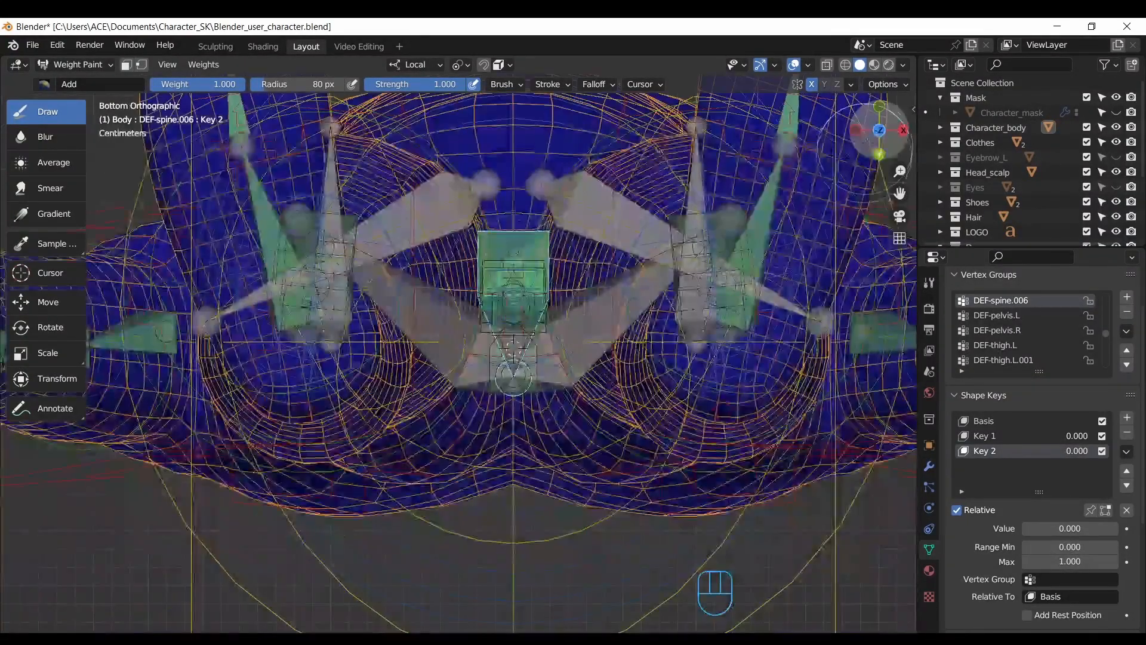
left_click_drag(877, 136, 399, 330)
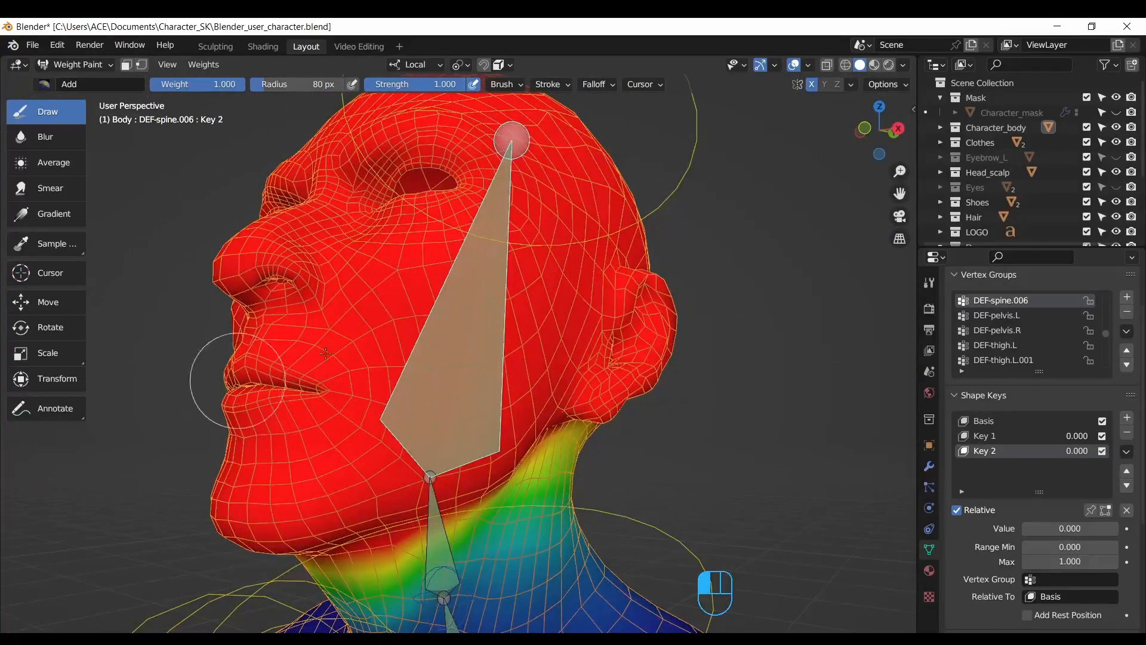
mouse_move(874, 132)
left_mouse_down()
mouse_move(937, 139)
mouse_move(982, 161)
mouse_move(853, 104)
mouse_move(954, 104)
mouse_move(932, 136)
mouse_move(864, 129)
left_mouse_up()
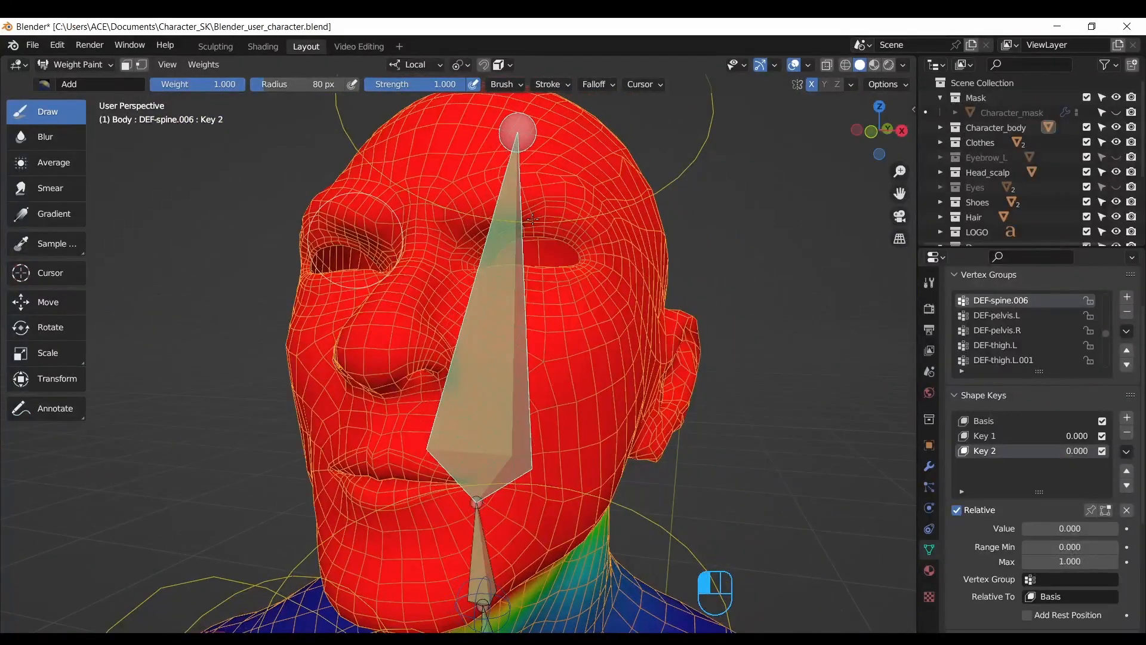
left_click(903, 130)
left_click(858, 131)
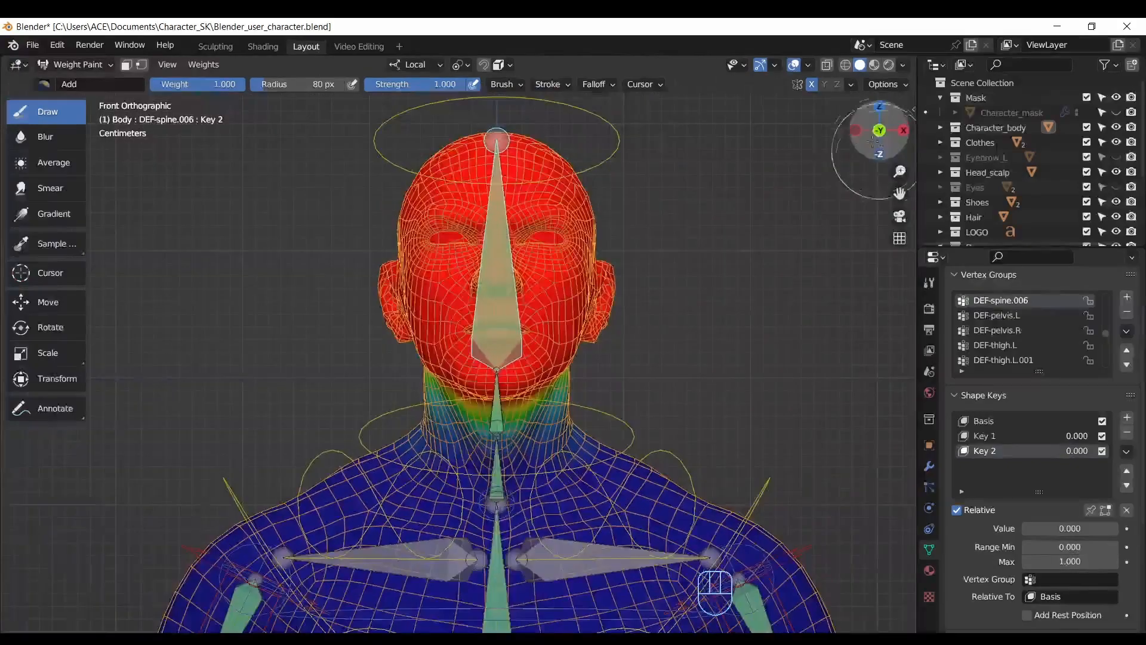
Step: From the right orthographic view, rotate the head control forward by about -32.7° to test the painted weights
mouse_move(874, 142)
left_mouse_down()
mouse_move(854, 140)
mouse_move(892, 142)
mouse_move(840, 153)
mouse_move(870, 144)
left_mouse_up()
left_click(900, 130)
left_click(62, 327)
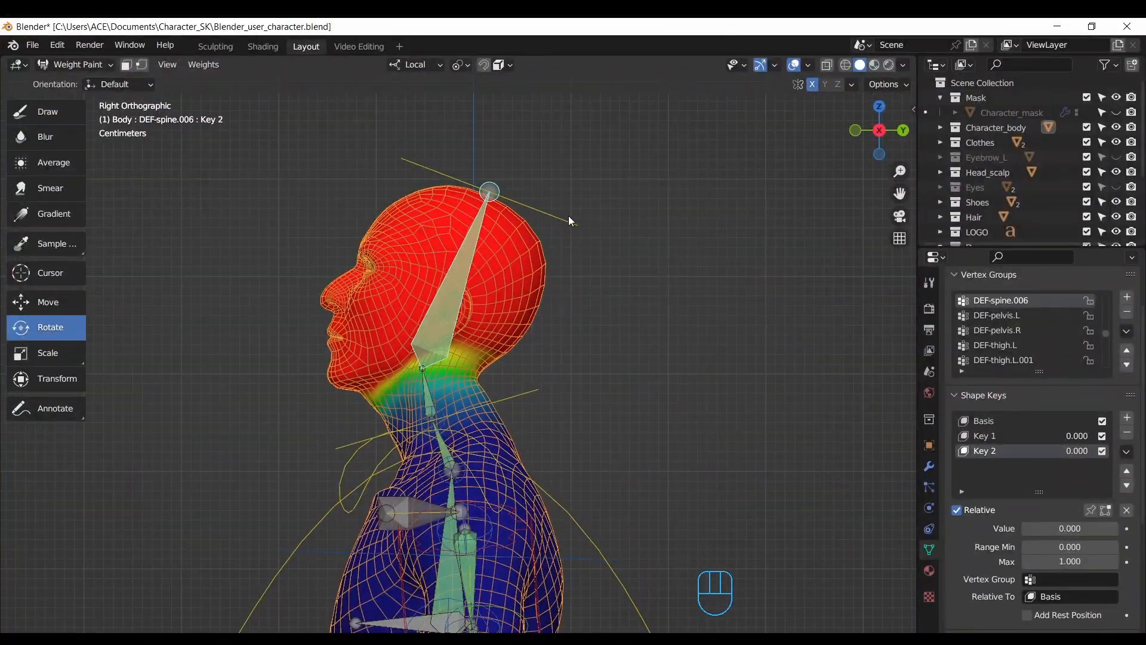
left_click(572, 224)
left_click_drag(573, 226, 461, 181)
Step: Examine the chin and neck shape in the forward-tilted pose with overlays hidden, and restore the overlays
left_click(793, 66)
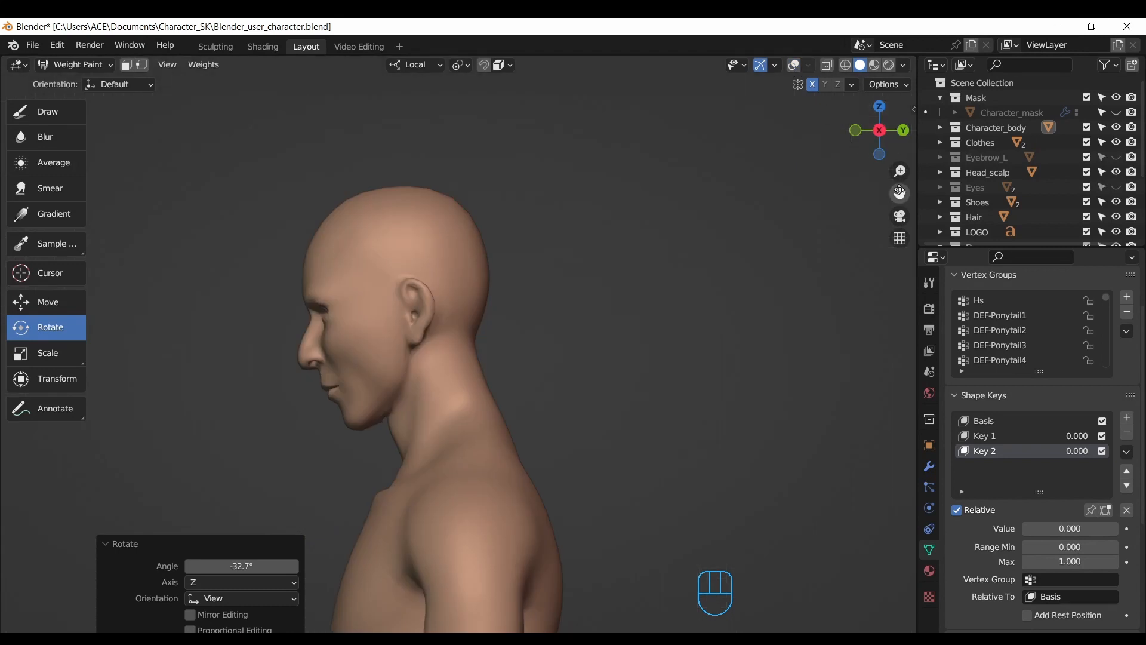
scroll(884, 161, "up", 2)
mouse_move(863, 126)
left_mouse_down()
mouse_move(1015, 45)
mouse_move(970, 113)
mouse_move(884, 130)
left_mouse_up()
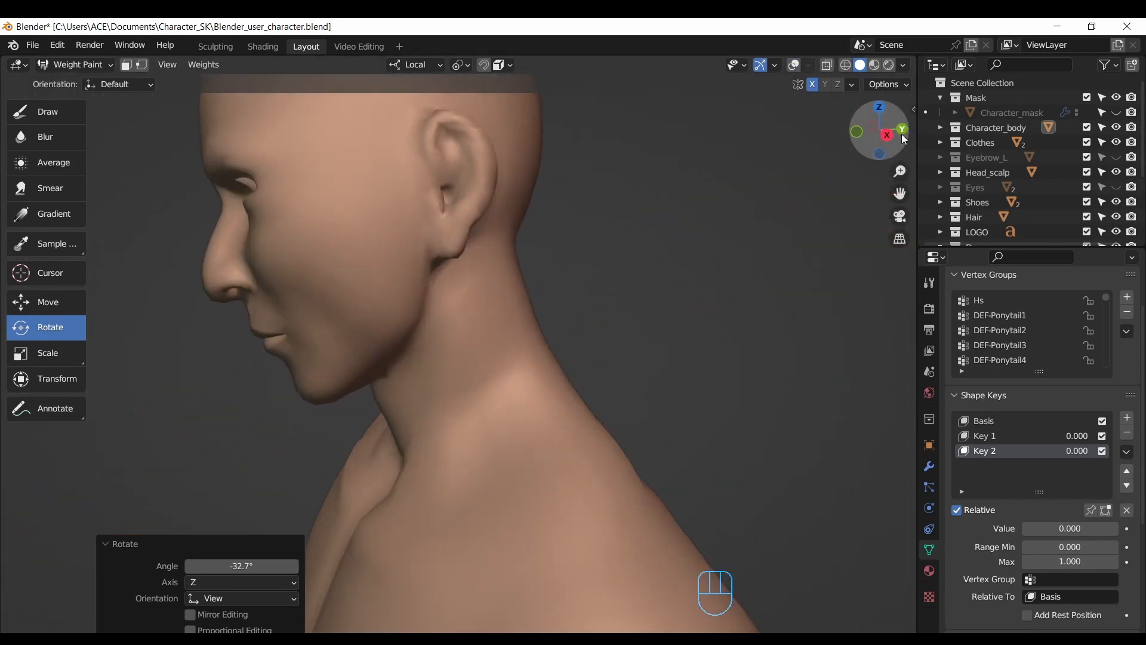
left_click(881, 131)
left_click_drag(900, 193, 929, 229)
left_click(793, 67)
left_click_drag(900, 171, 897, 192)
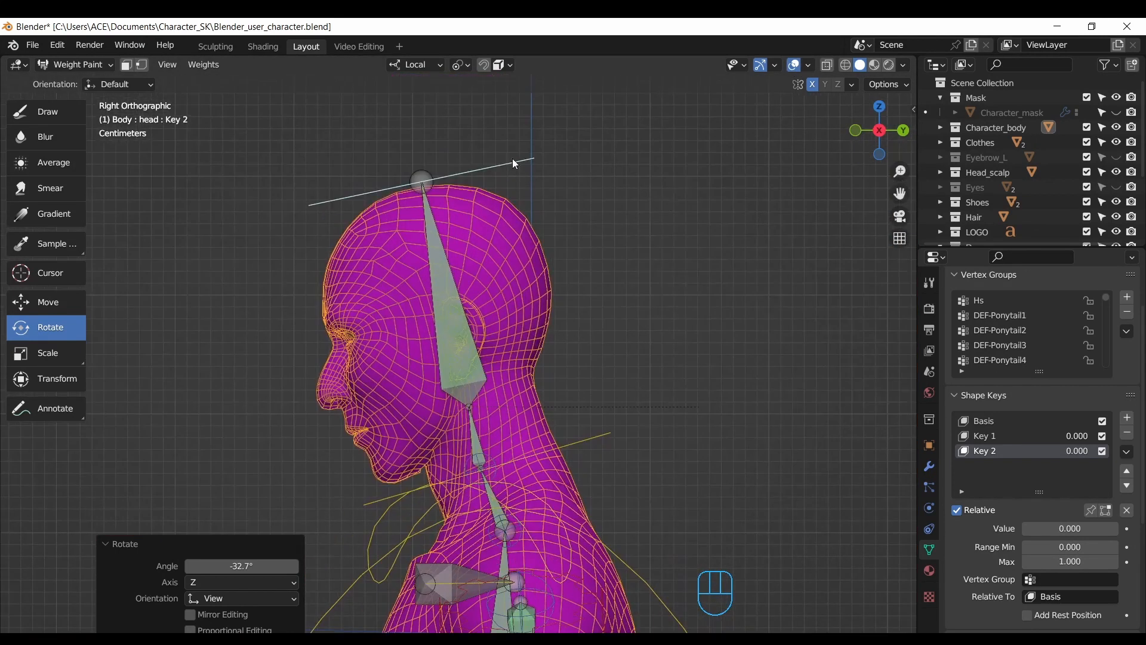
Step: Tilt the head control backward again and select the upper neck deform bone DEF-spine.005 for weight painting
left_click_drag(530, 166, 647, 210)
left_click_drag(900, 190, 894, 59)
left_click_drag(864, 130, 888, 125)
left_click(494, 332, "ctrl")
left_click_drag(900, 191, 880, 223)
left_click_drag(899, 172, 925, 125)
Step: Switch the Draw tool to the Subtract brush for weight painting
left_click(67, 117)
left_click(46, 84)
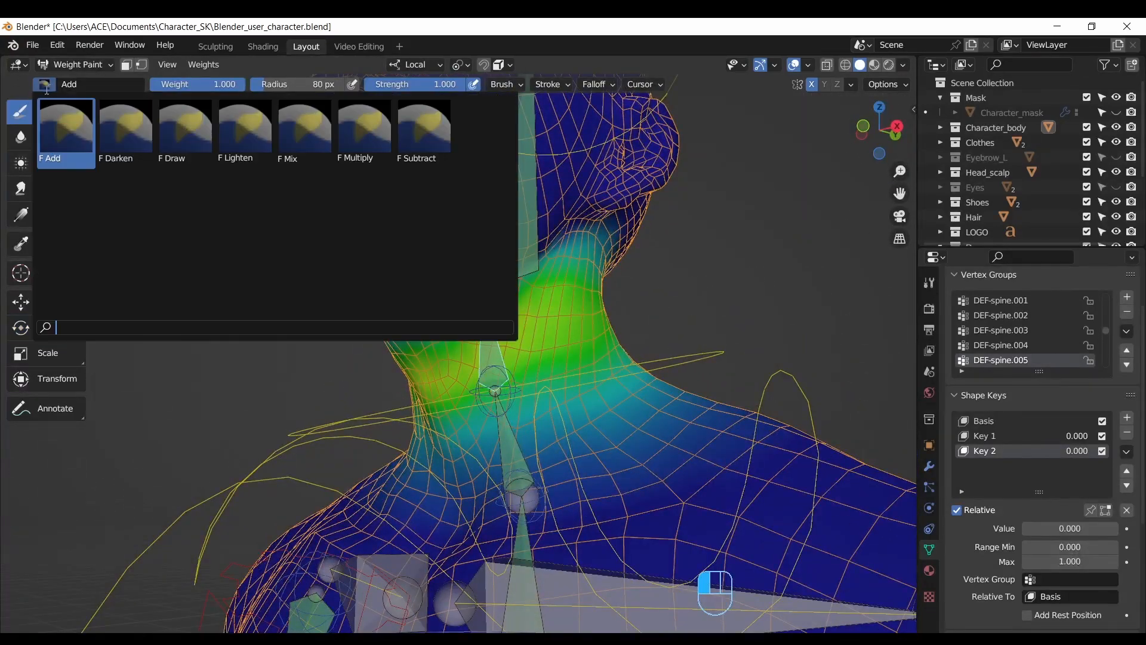
left_click(429, 150)
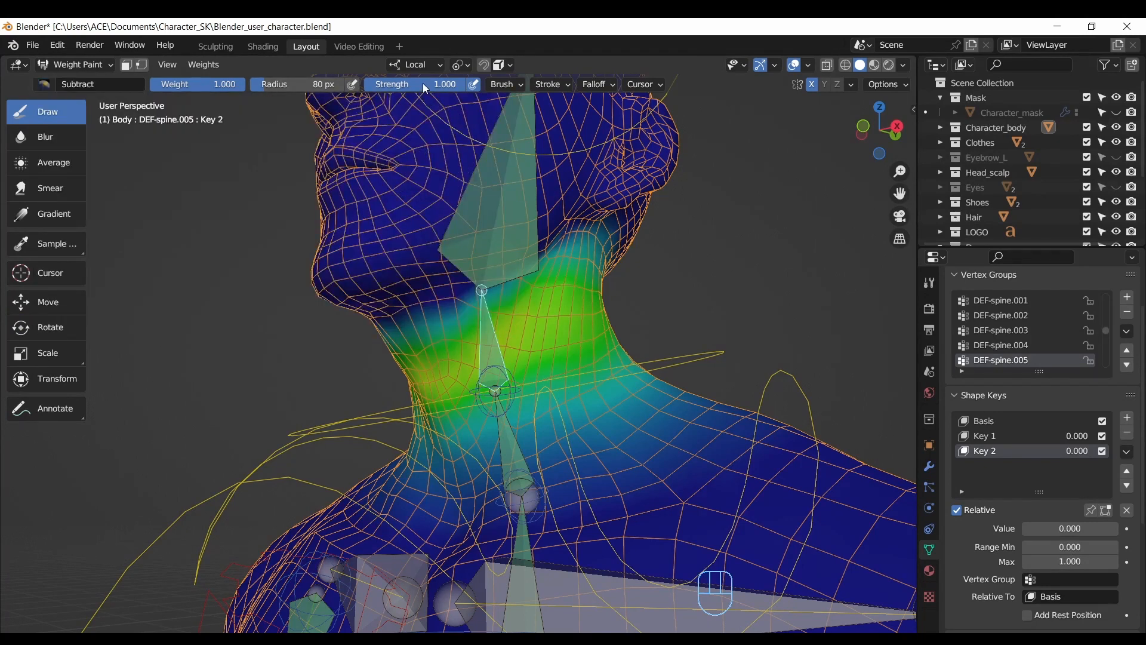
Step: Lower the Subtract brush strength to 0.093 and reduce the DEF-spine.005 weights under the jaw and around the upper neck
left_click_drag(899, 193, 898, 252)
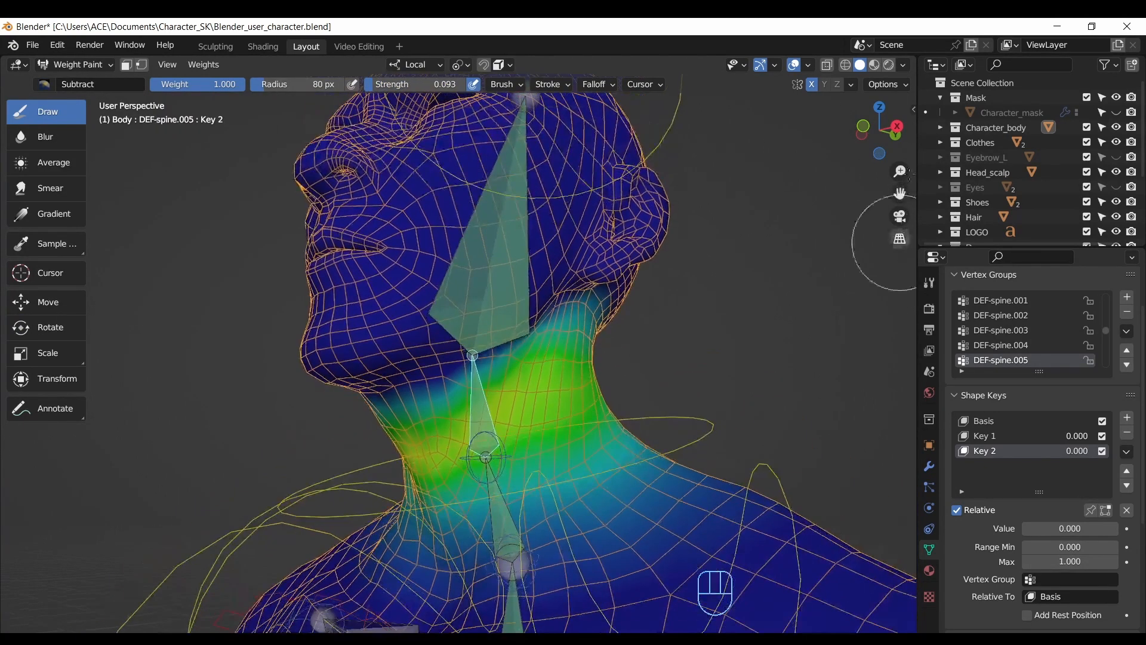
left_click_drag(899, 172, 900, 153)
left_click_drag(882, 139, 903, 114)
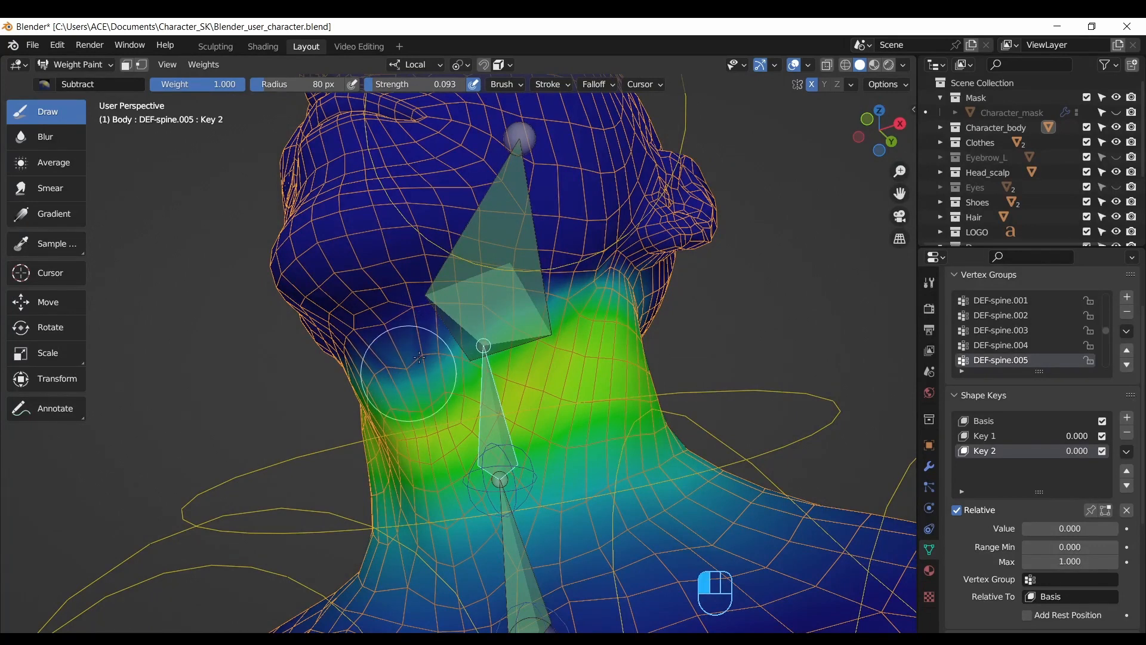
left_click_drag(883, 135, 832, 148)
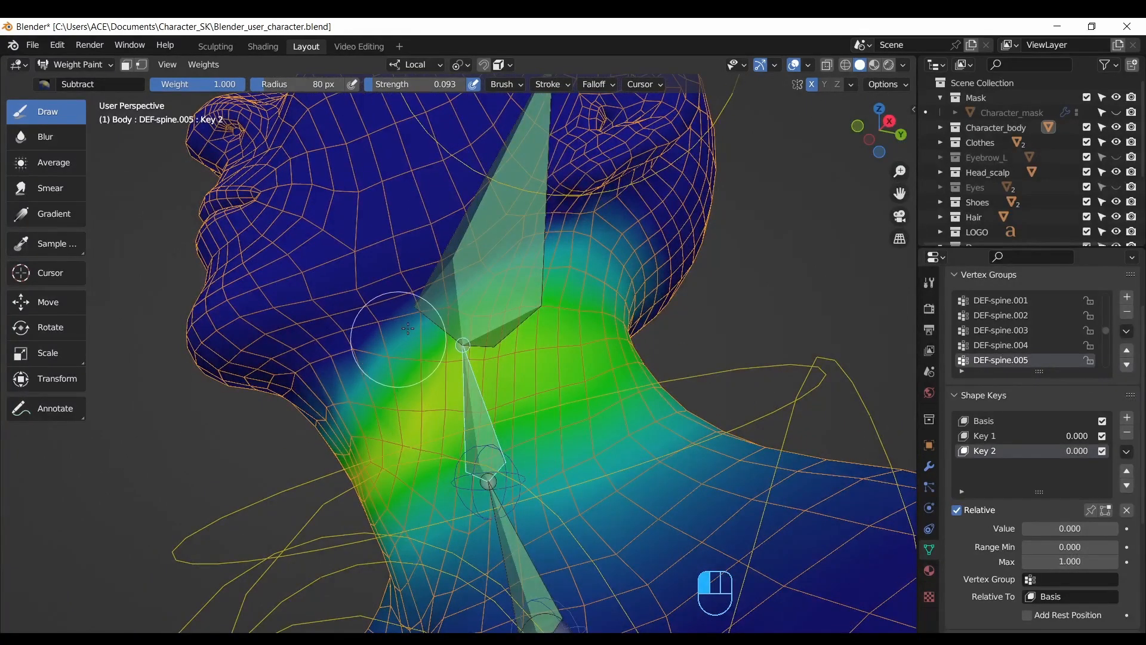
left_click_drag(881, 138, 984, 101)
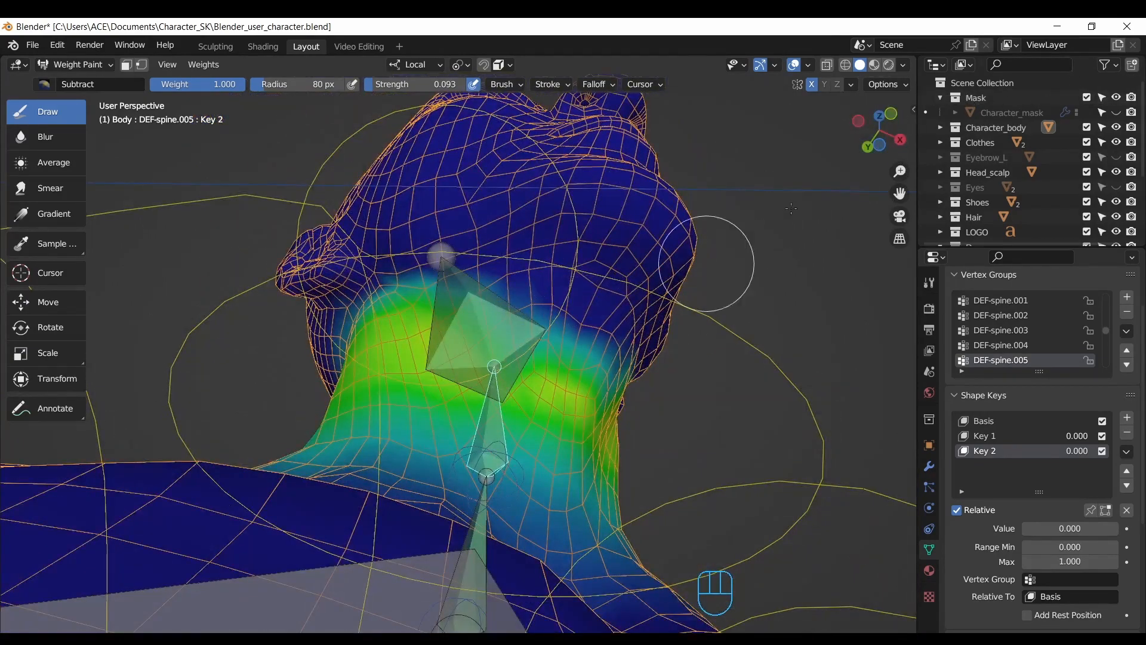
left_click_drag(878, 128, 969, 119)
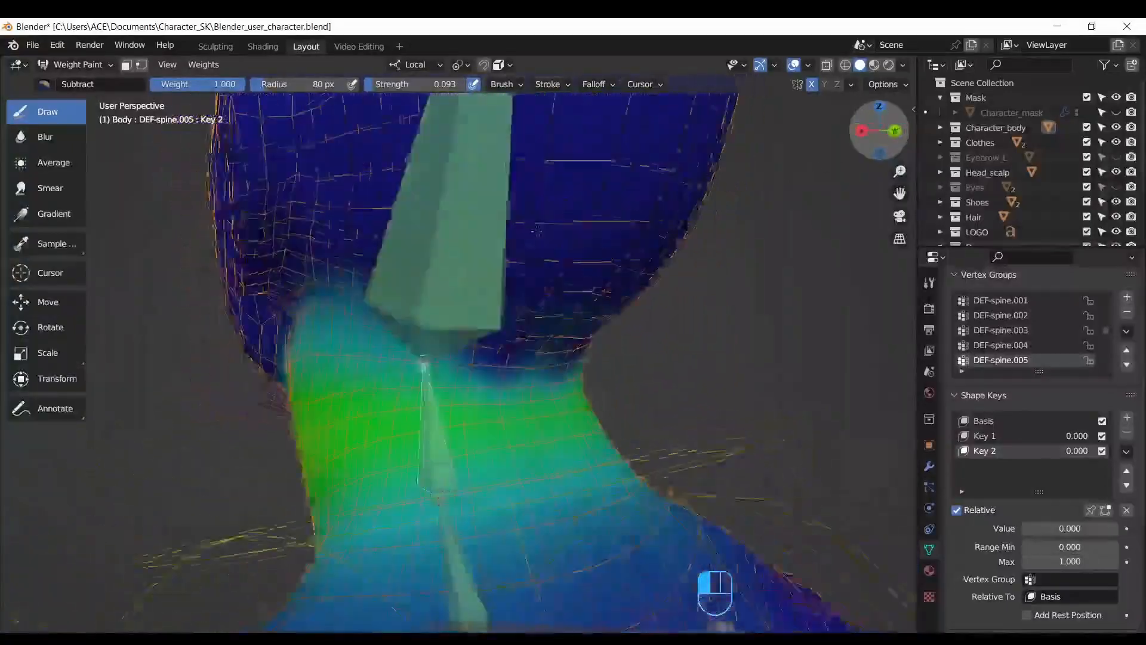
left_click_drag(537, 229, 710, 166)
Step: Rotate the head control forward by -23° in the right orthographic view and check the neck shape with overlays hidden
left_click(793, 65)
scroll(881, 155, "down", 3)
left_click_drag(879, 147, 842, 138)
left_click(794, 65)
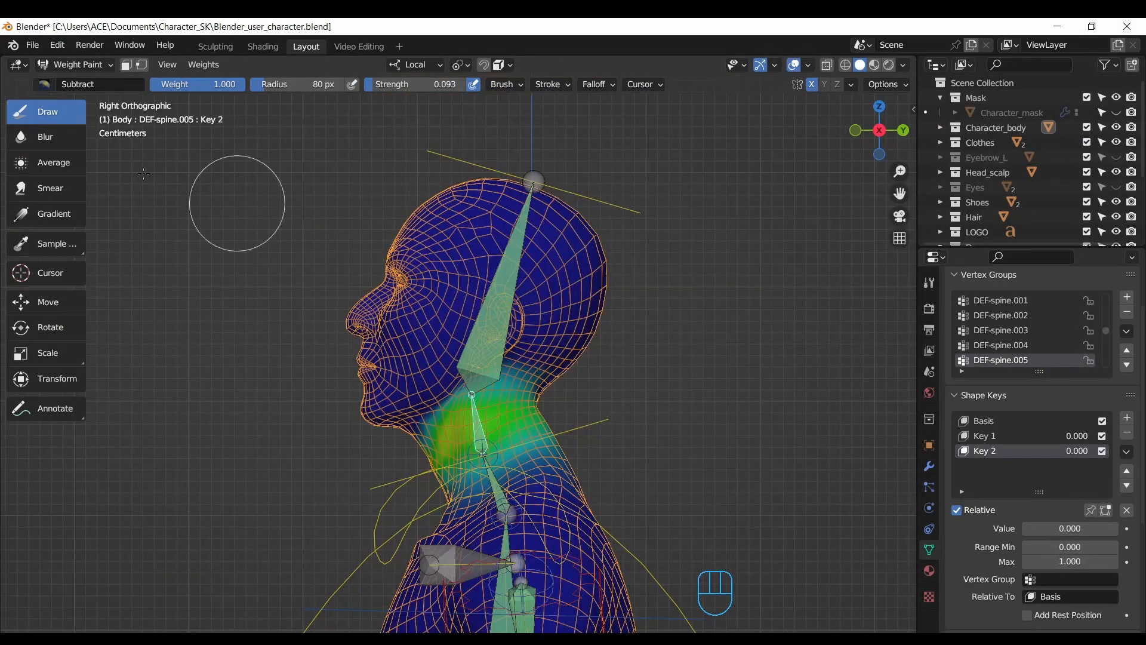
left_click(48, 334)
left_click(614, 197)
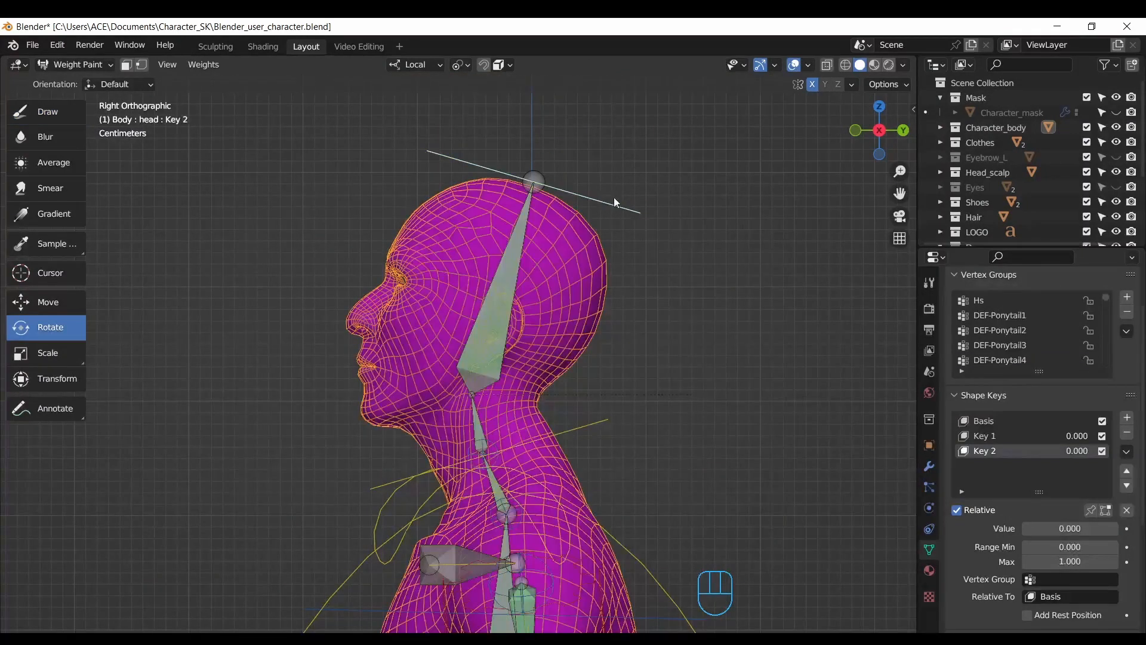
left_click_drag(614, 197, 568, 152)
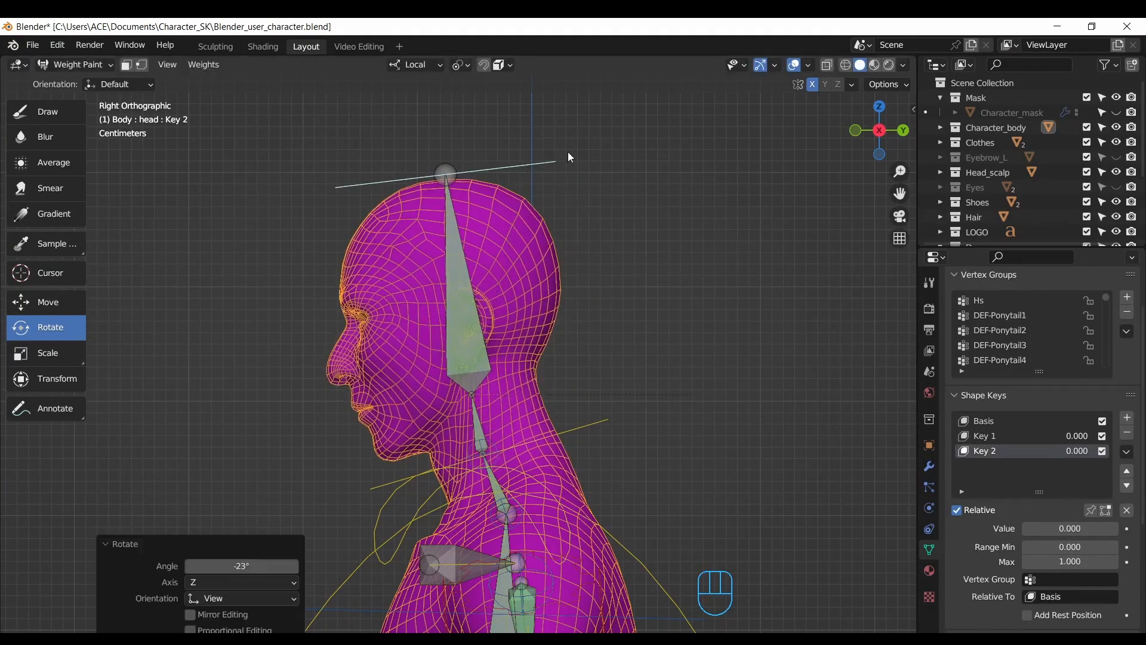
left_click(793, 65)
left_click(794, 65)
Step: Leave weight painting, put the rig in Pose Mode and hide its deform bone layer
left_click(855, 130)
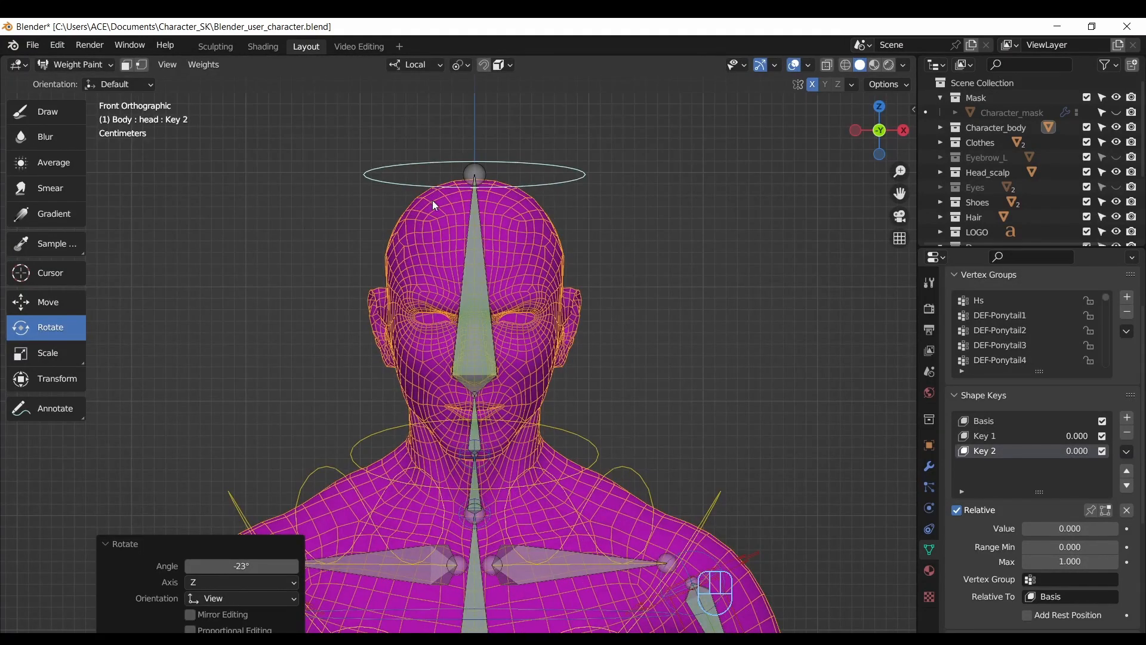
left_click(82, 82)
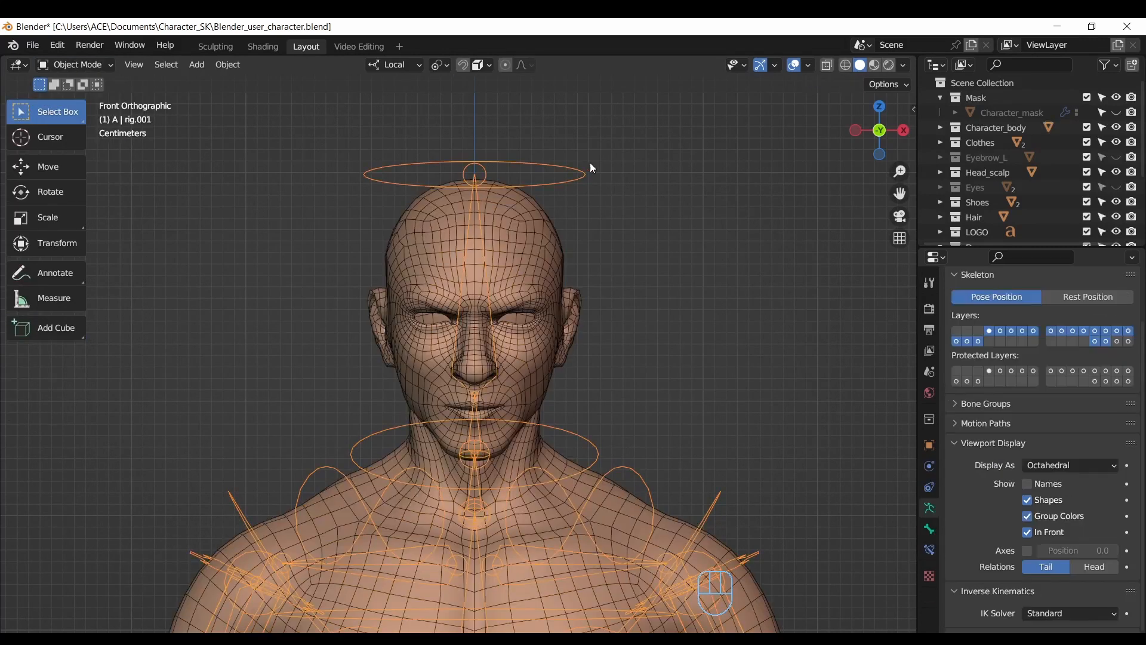
left_click(94, 118)
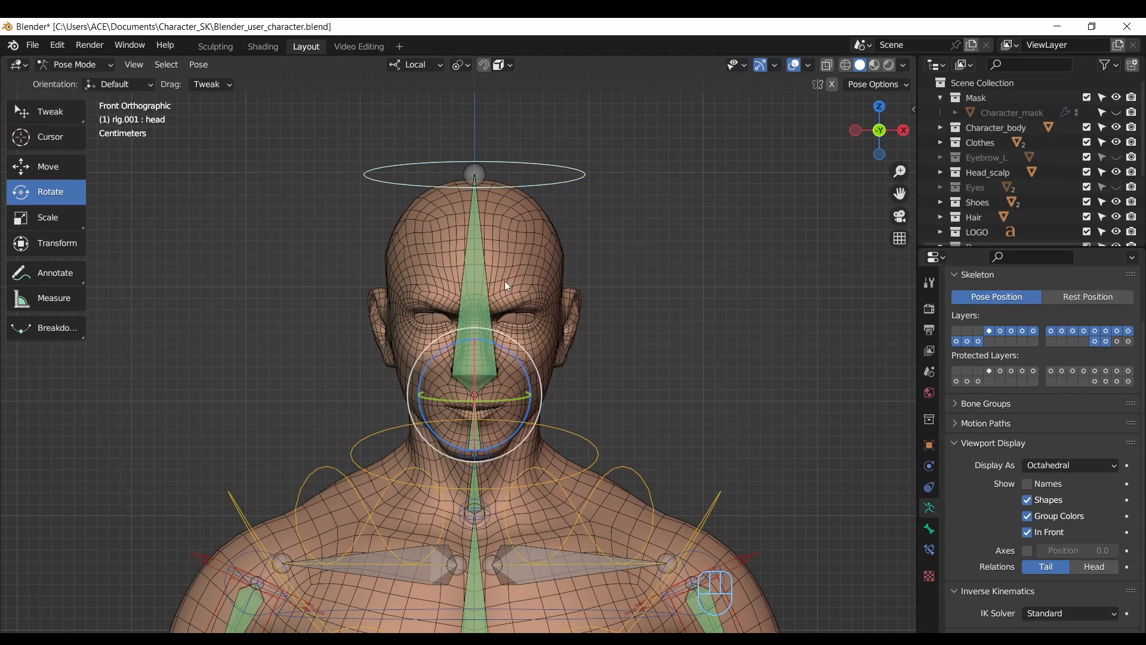
left_click(1105, 343, "shift")
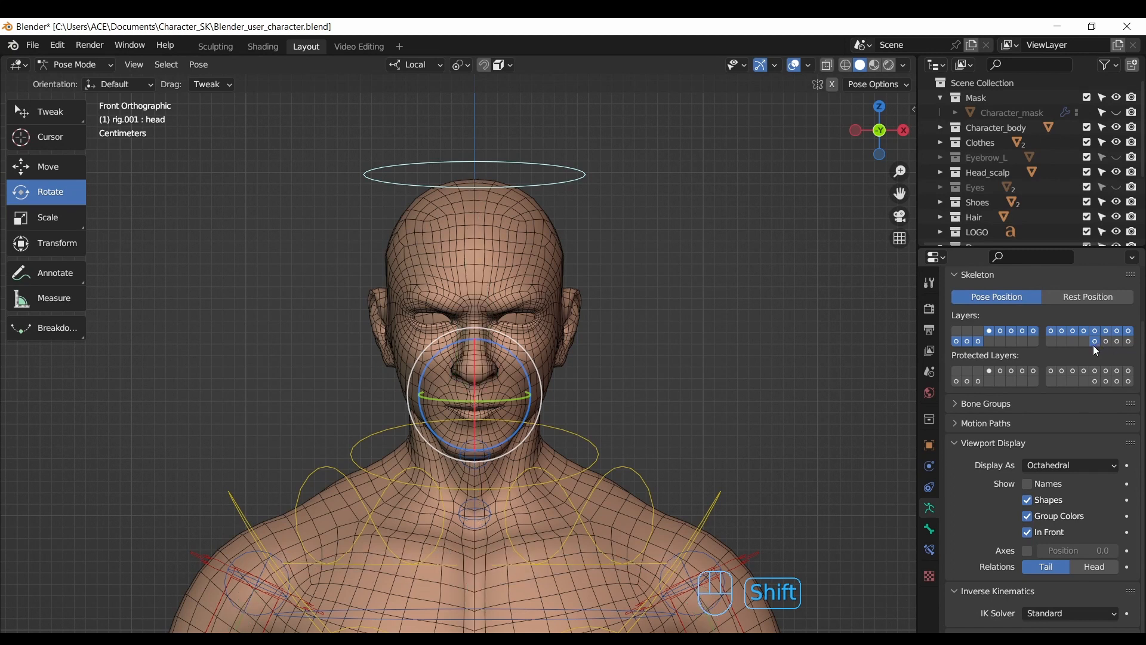
left_click(1106, 342, "shift")
left_click(1107, 342, "shift")
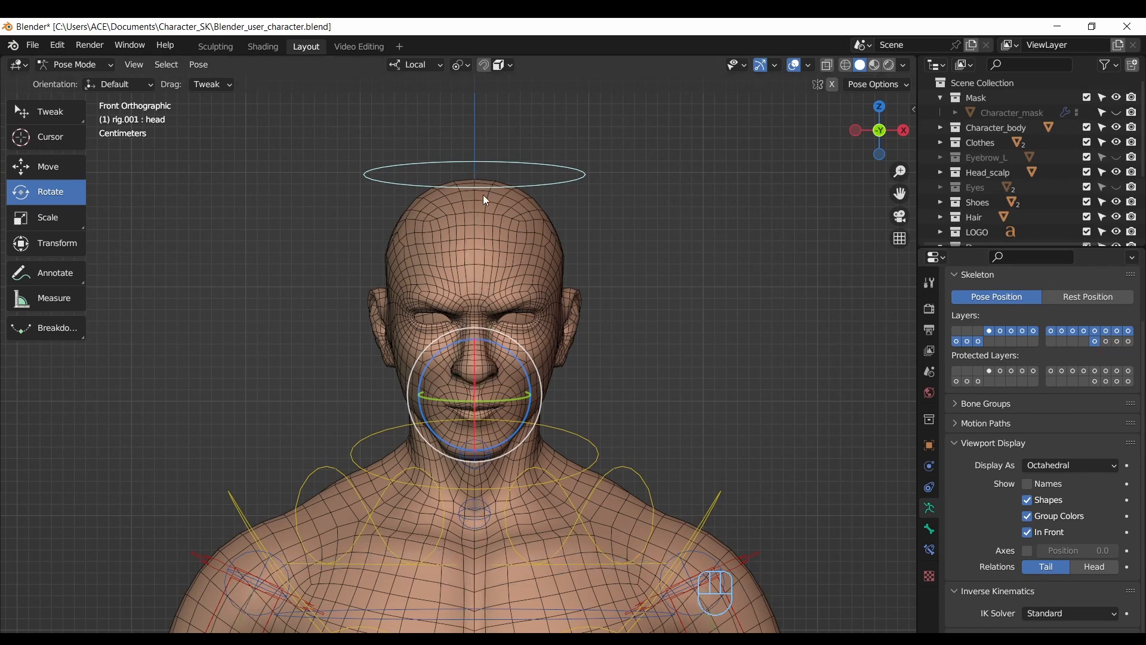
Step: Clear the head control's pose transforms to return the head to its rest position
left_click(54, 119)
left_click(198, 64)
mouse_move(306, 93)
left_click(418, 97)
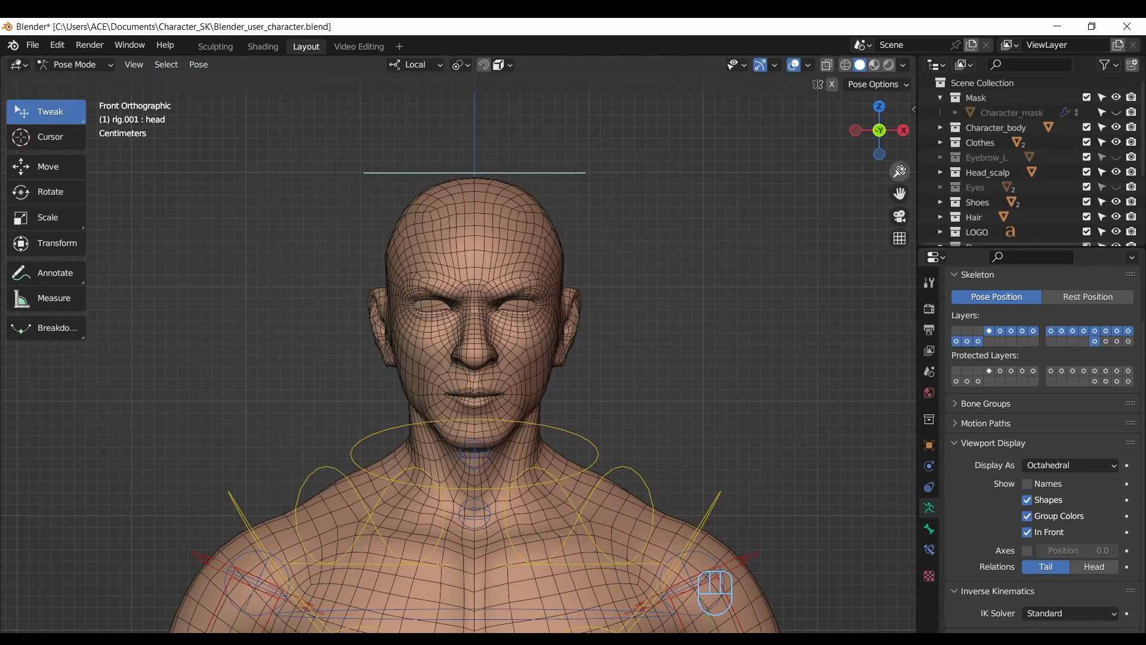
left_click_drag(901, 172, 778, 227)
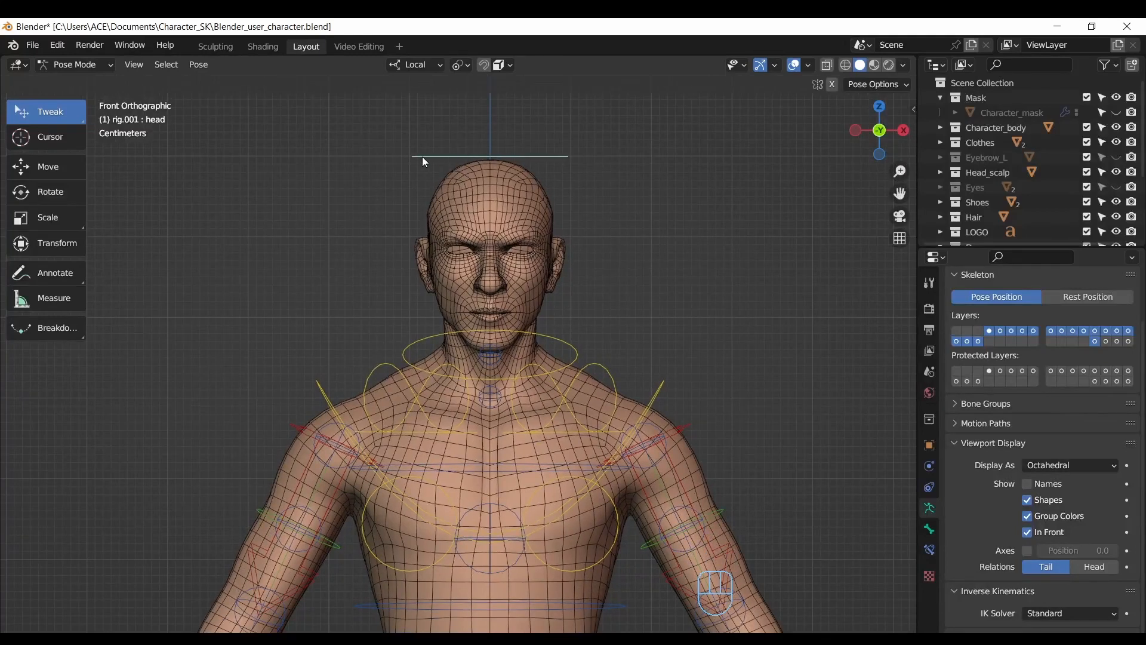
Step: Try rotating the head control in the front view and undo the rotation
left_click(70, 194)
left_click_drag(475, 309, 511, 296)
key("ctrl+z")
Step: Turn off the wireframe overlay so the body displays as a smooth shaded surface
left_click_drag(900, 171, 900, 189)
left_click_drag(900, 193, 884, 91)
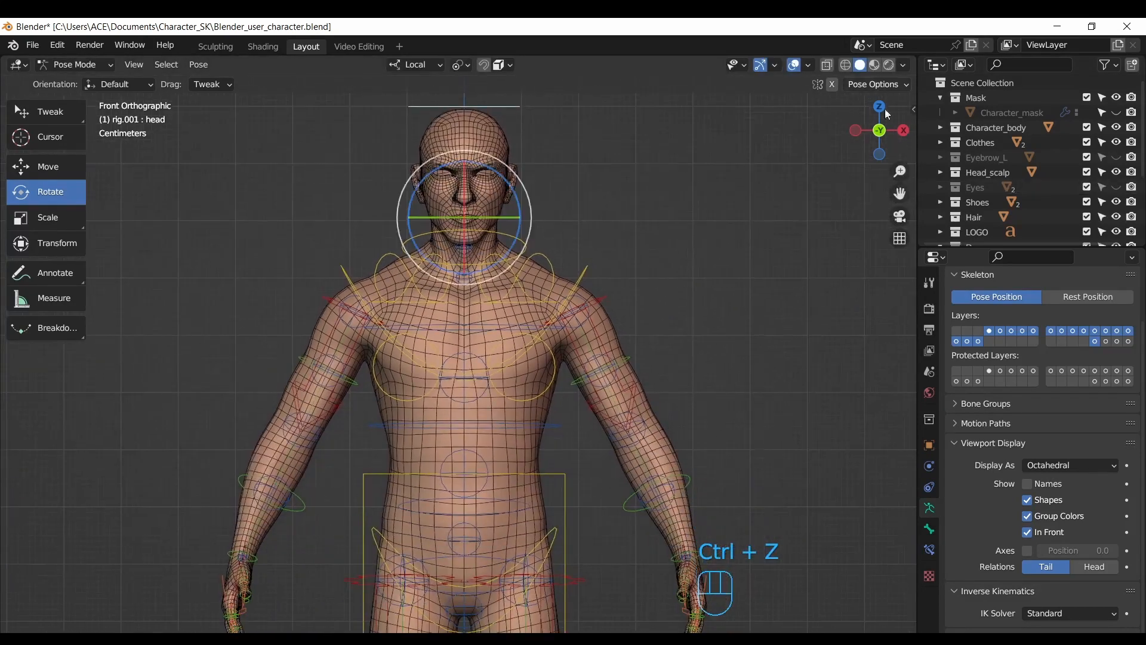
left_click_drag(900, 172, 900, 187)
mouse_move(900, 190)
left_mouse_down()
mouse_move(911, 138)
mouse_move(900, 175)
left_mouse_up()
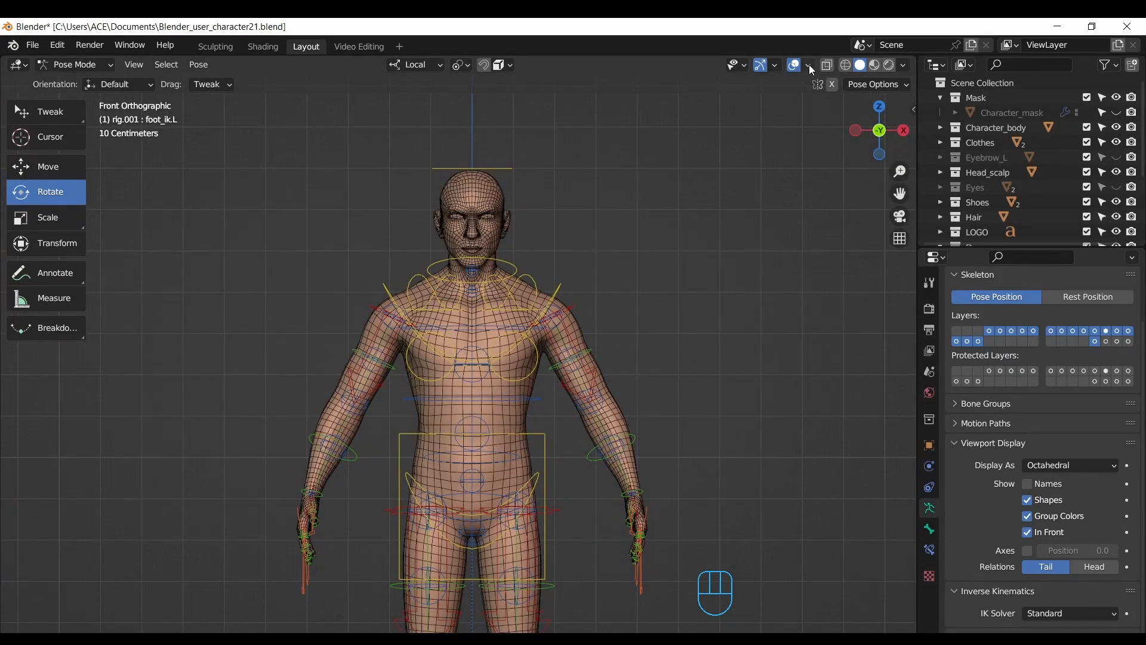
left_click(809, 65)
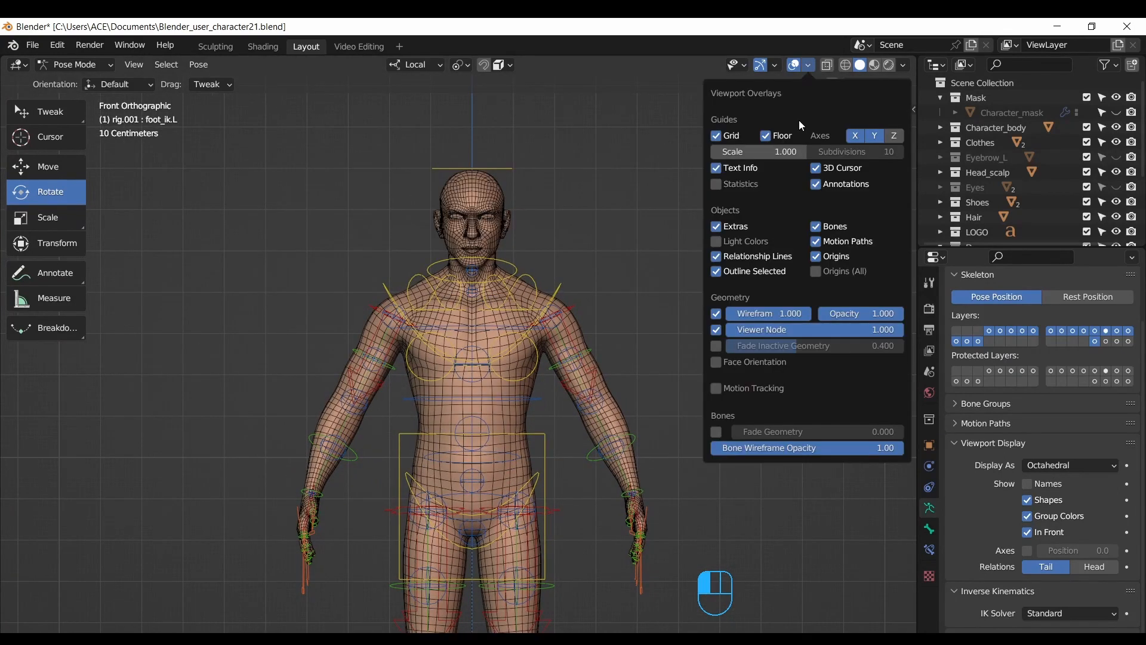
left_click(717, 317)
Step: Test the left thumb's curl by scaling its master control, then cancel the scale
left_click_drag(905, 194, 881, 94)
left_click_drag(901, 194, 833, 159)
left_click_drag(900, 171, 827, 121)
left_click_drag(907, 199, 880, 171)
left_click_drag(900, 171, 900, 156)
mouse_move(853, 135)
left_mouse_down()
mouse_move(796, 144)
mouse_move(856, 139)
left_mouse_up()
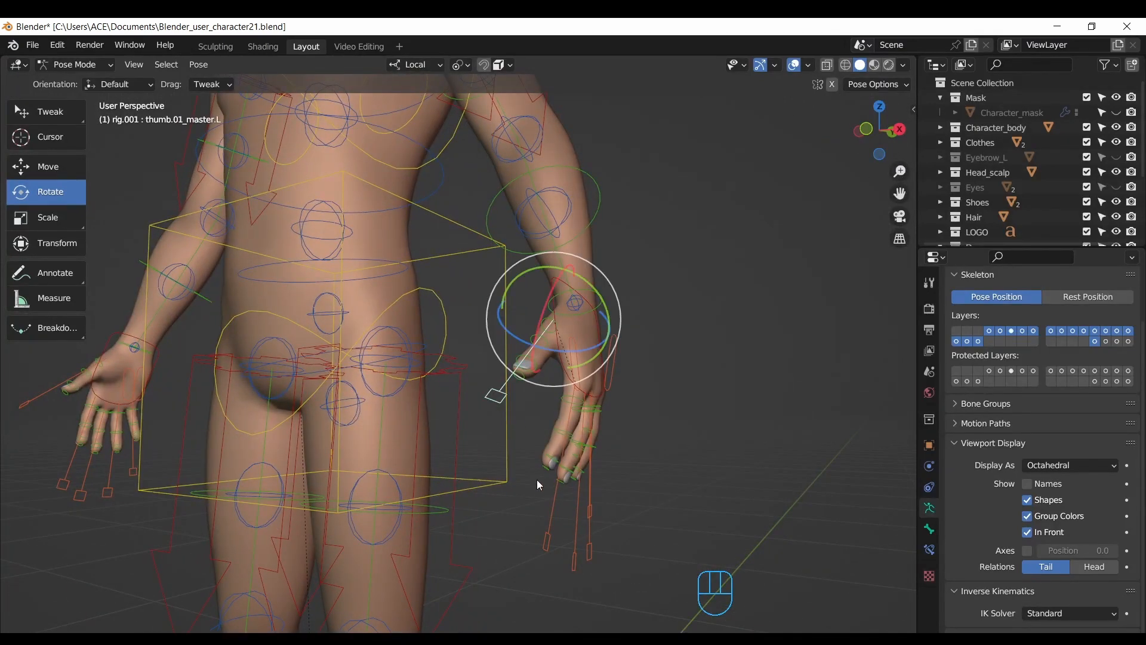
key("s")
right_click(548, 465)
Step: Repeat the thumb curl test from two other viewing angles of the left hand, cancelling each scale
left_click_drag(900, 194, 826, 177)
left_click_drag(900, 172, 900, 154)
left_click_drag(894, 137, 966, 146)
key("s")
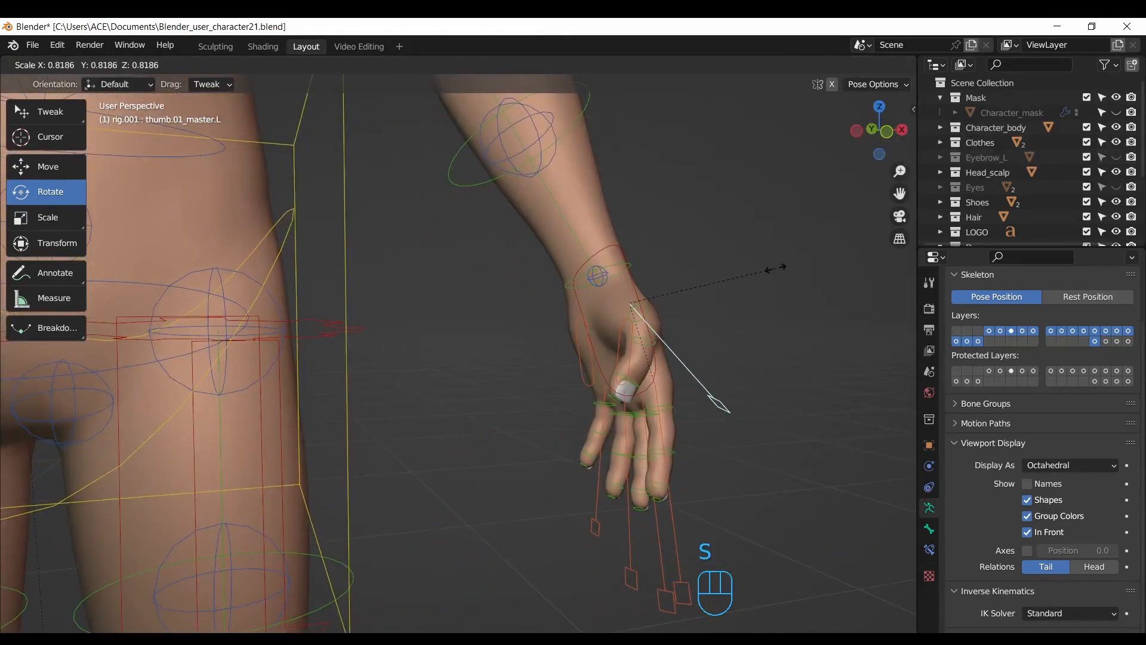
right_click(744, 279)
left_click_drag(887, 127, 776, 135)
key("s")
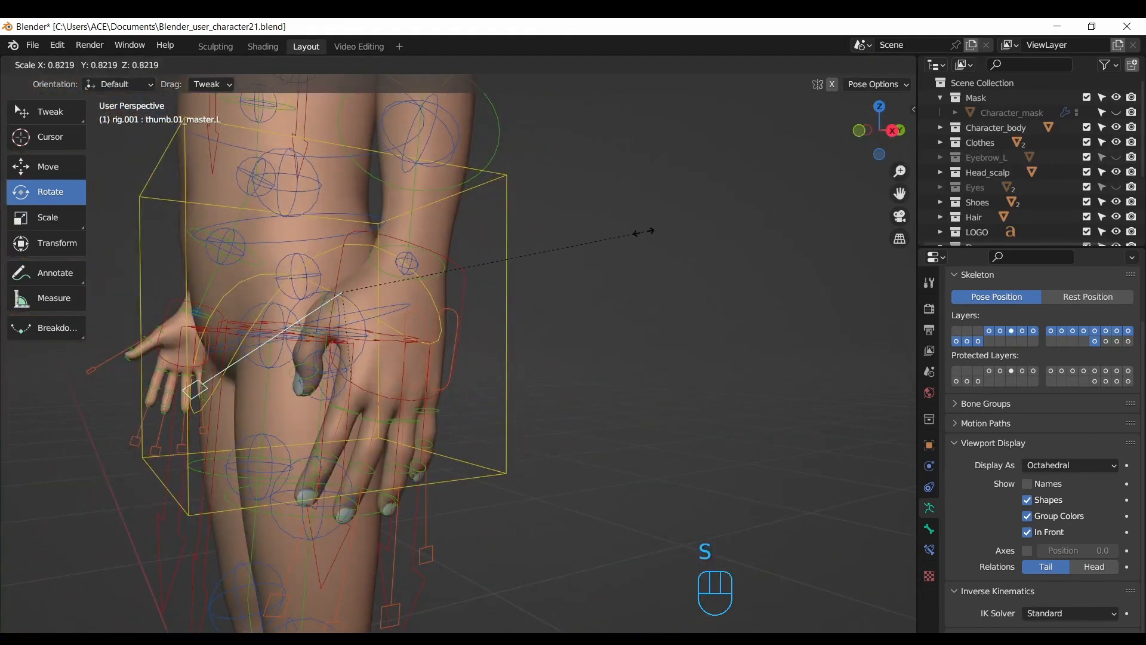
right_click(760, 223)
Step: Select the four finger master controls of the left hand and set the transform pivot point to Individual Origins
left_click_drag(900, 194, 1016, 127)
mouse_move(900, 171)
left_mouse_down()
mouse_move(920, 134)
mouse_move(900, 194)
left_mouse_up()
left_click(614, 495, "shift")
left_click_drag(867, 143, 882, 160)
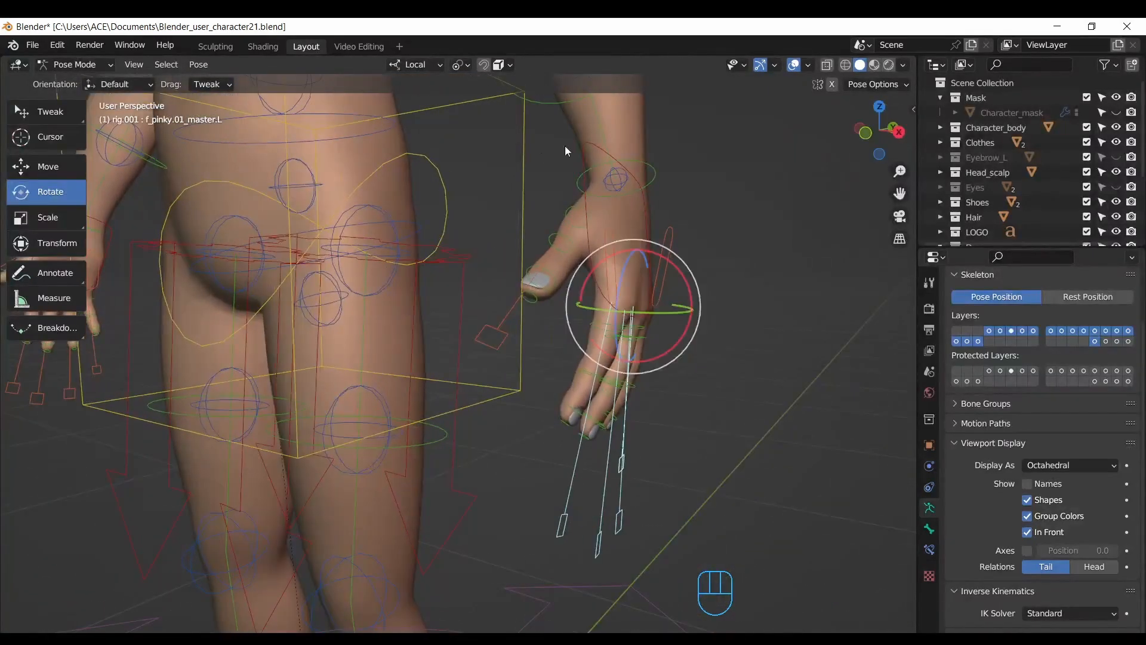
left_click(459, 65)
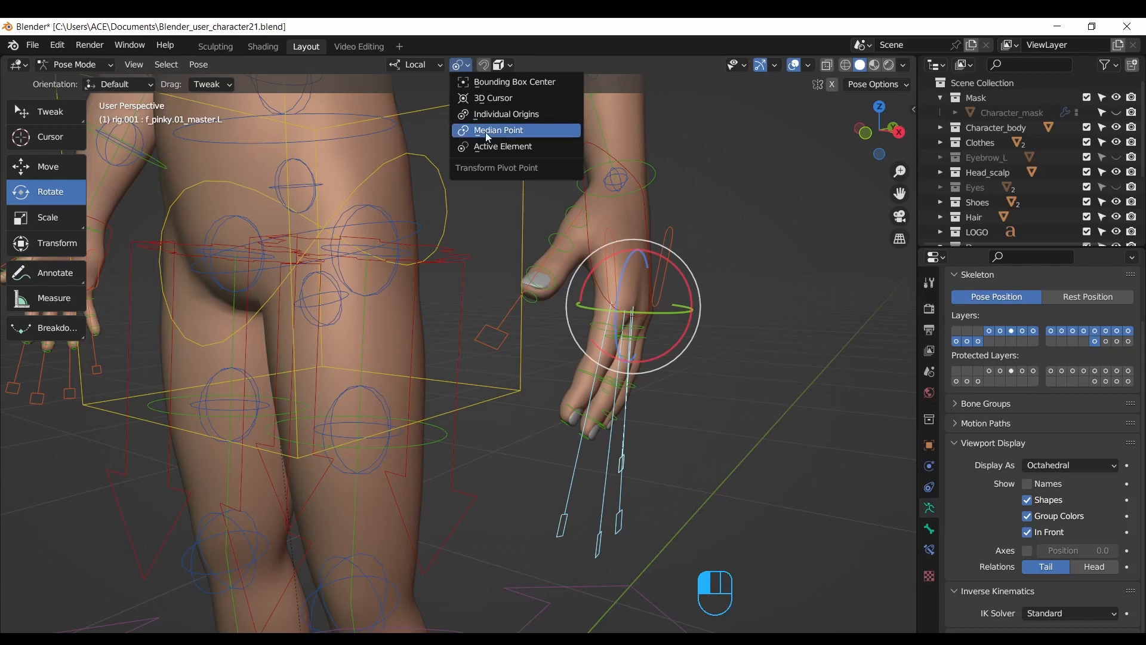
left_click(520, 114)
Step: Scale the four left finger controls to 0.666 to test the finger curl, and undo the scaling
key("s")
left_click(660, 407)
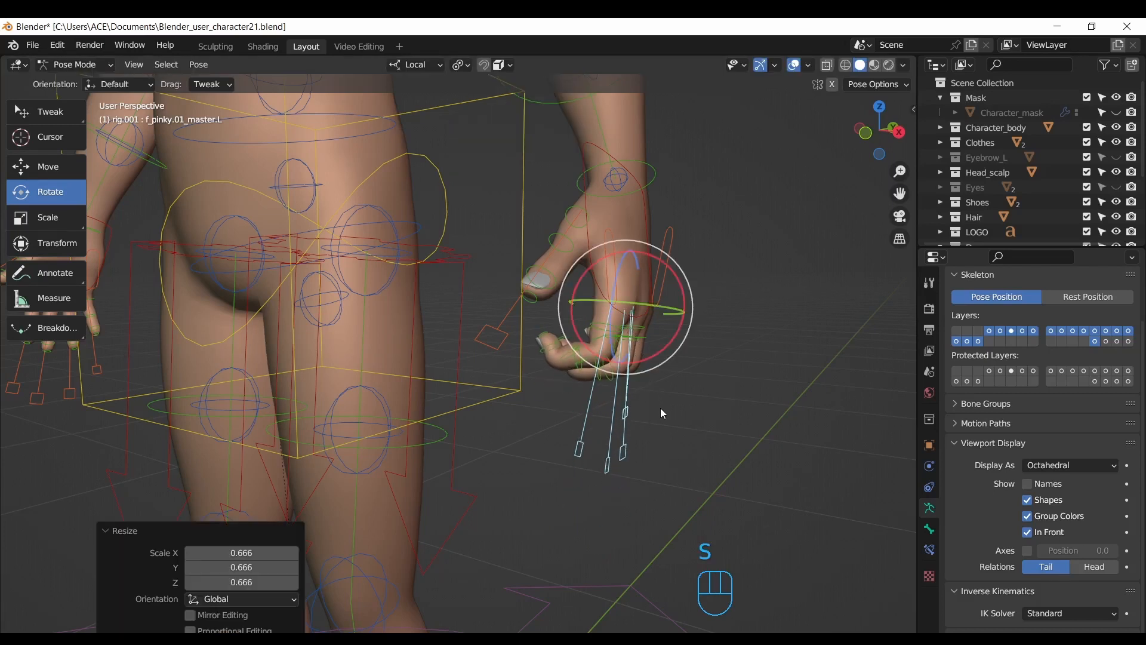
left_click_drag(882, 134, 979, 143)
key("s")
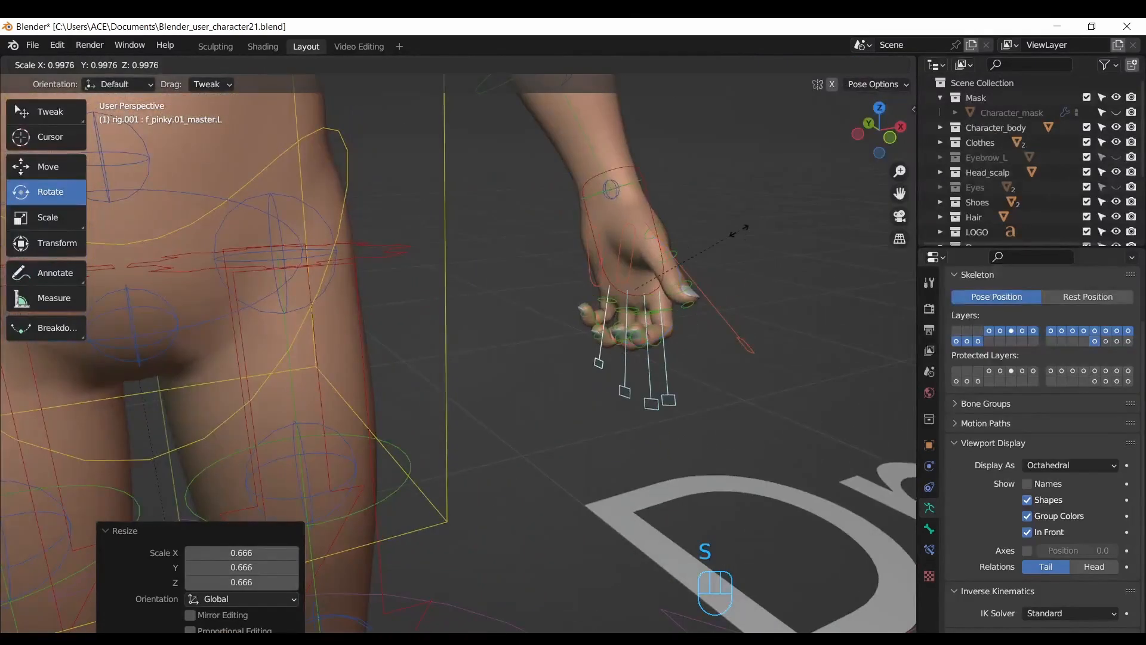
right_click(747, 237)
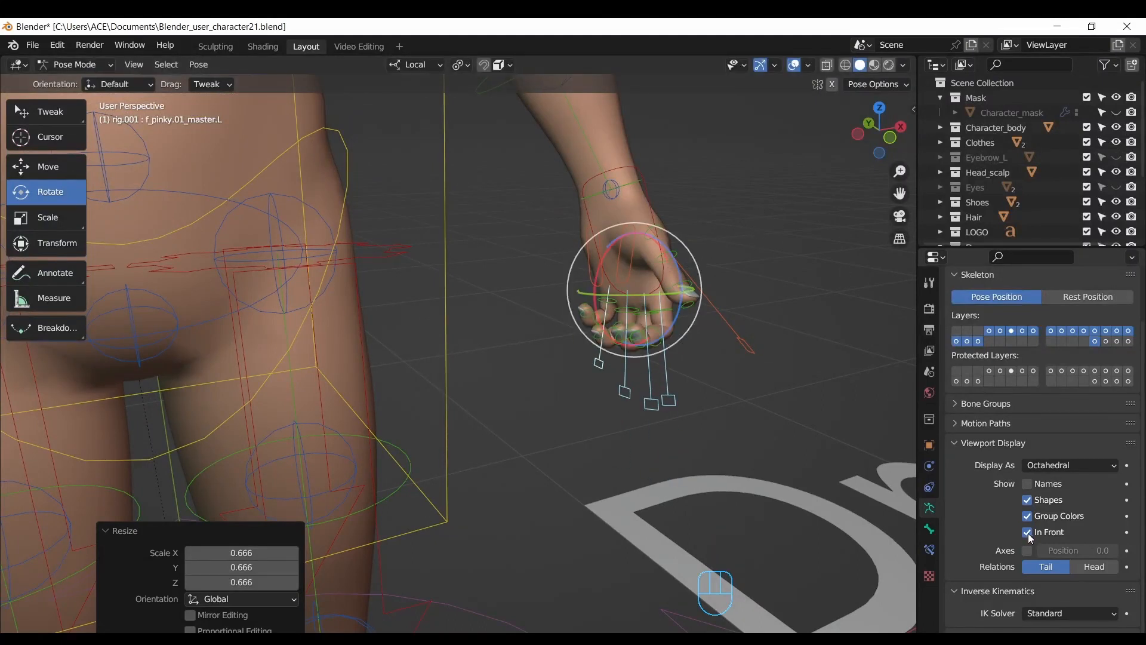
key("ctrl+z")
key("ctrl+z")
key("ctrl+z")
Step: Test curling the thumb and all fingers of the left hand together from two angles, cancelling each scale
key("s")
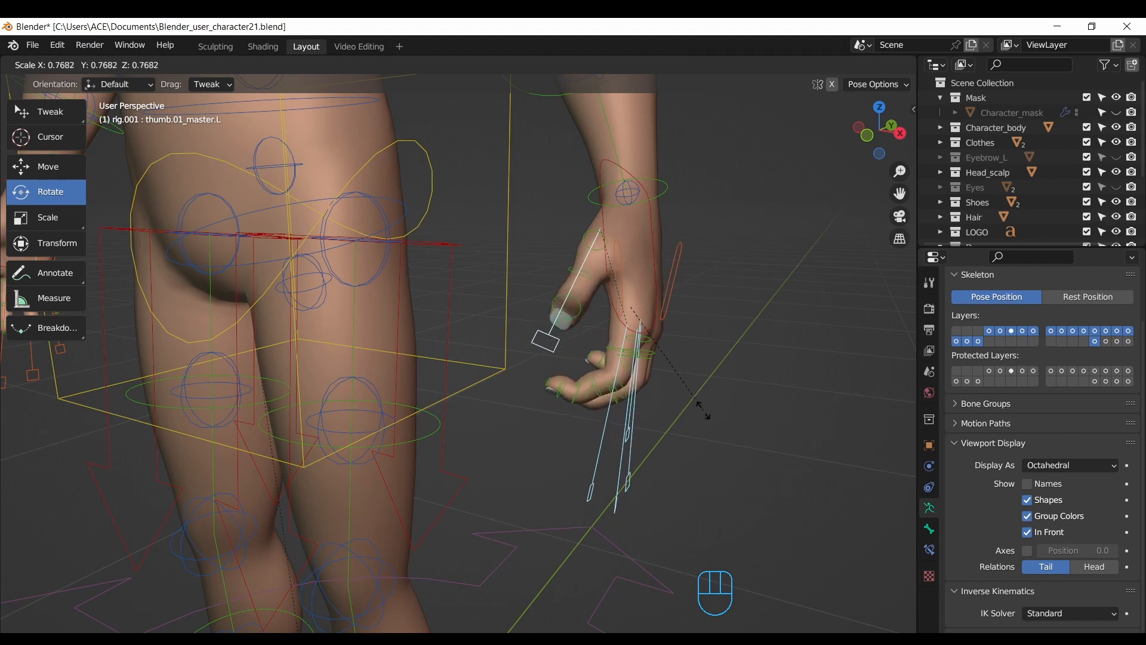
right_click(683, 379)
left_click_drag(886, 120, 844, 119)
key("s")
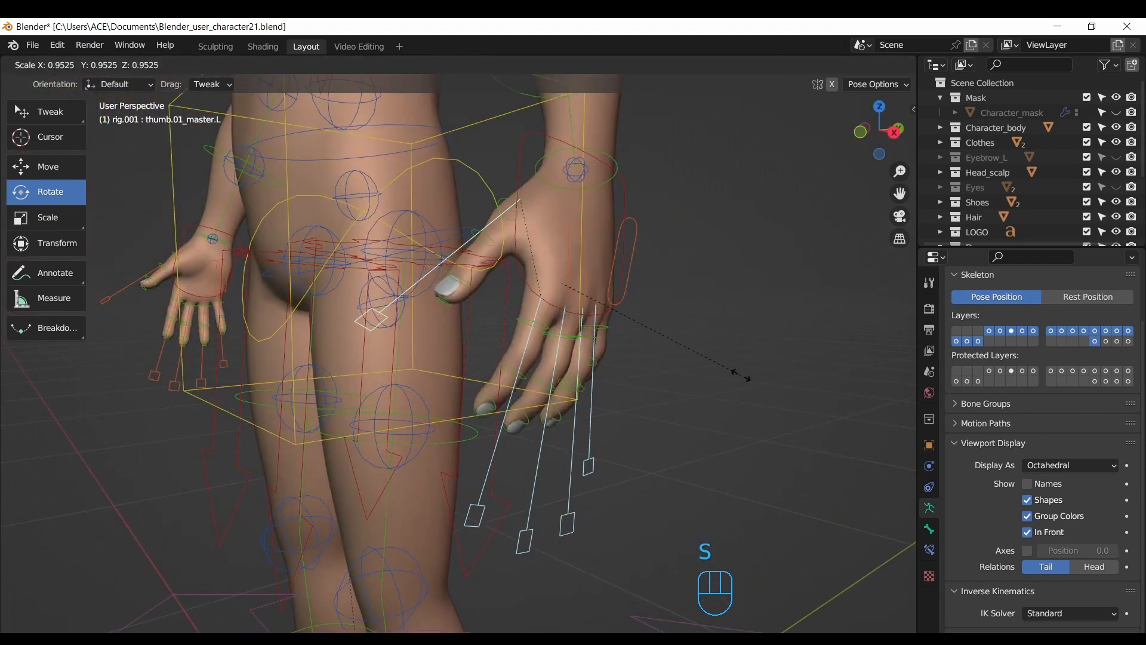
right_click(749, 335)
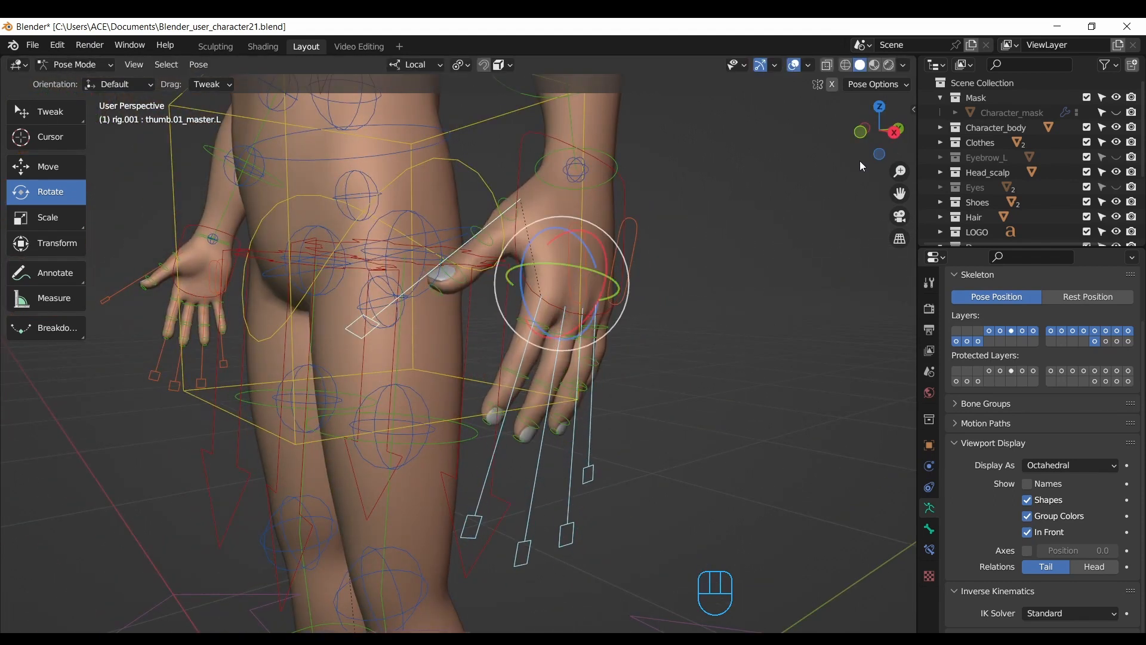
Step: Turn off the In Front display for the rig
left_click_drag(900, 171, 900, 182)
left_click_drag(900, 194, 908, 199)
left_click(1028, 533)
left_click_drag(872, 124, 859, 125)
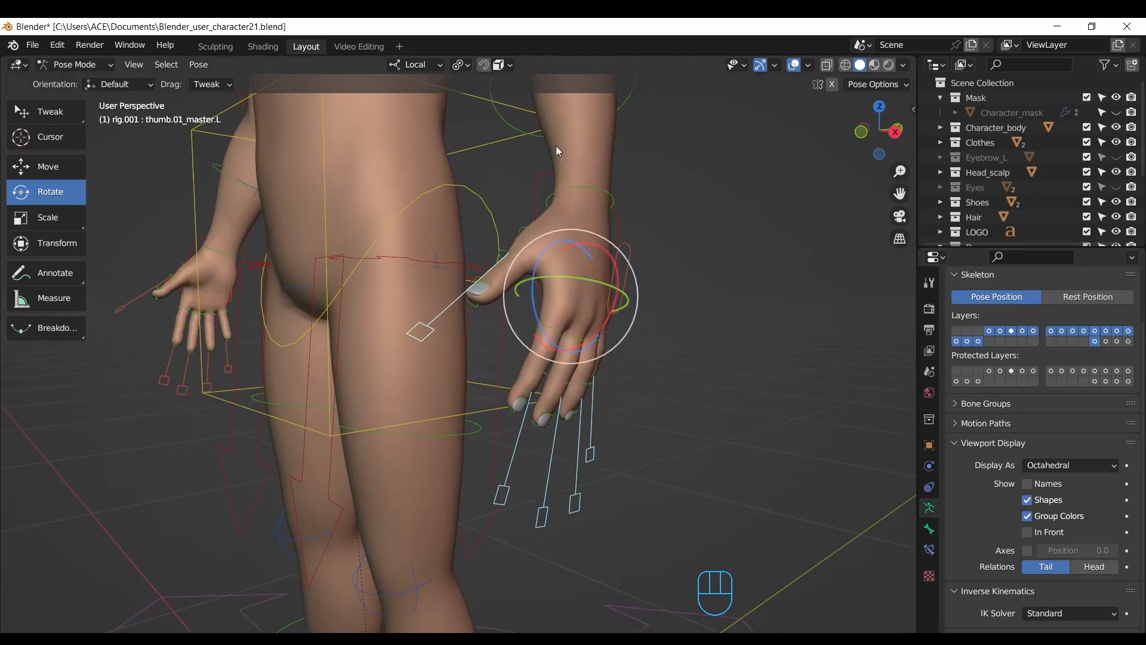
Step: Switch to the Tweak tool and scale the selected thumb and finger controls to test the left hand's curl
key("w")
key("s")
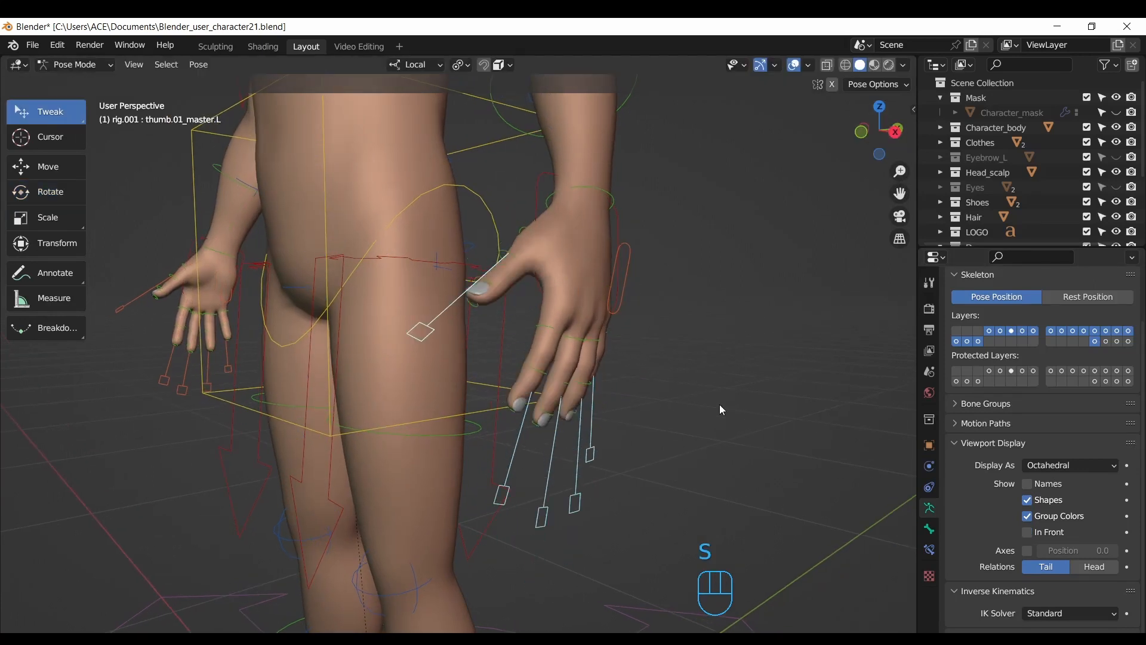
key("s")
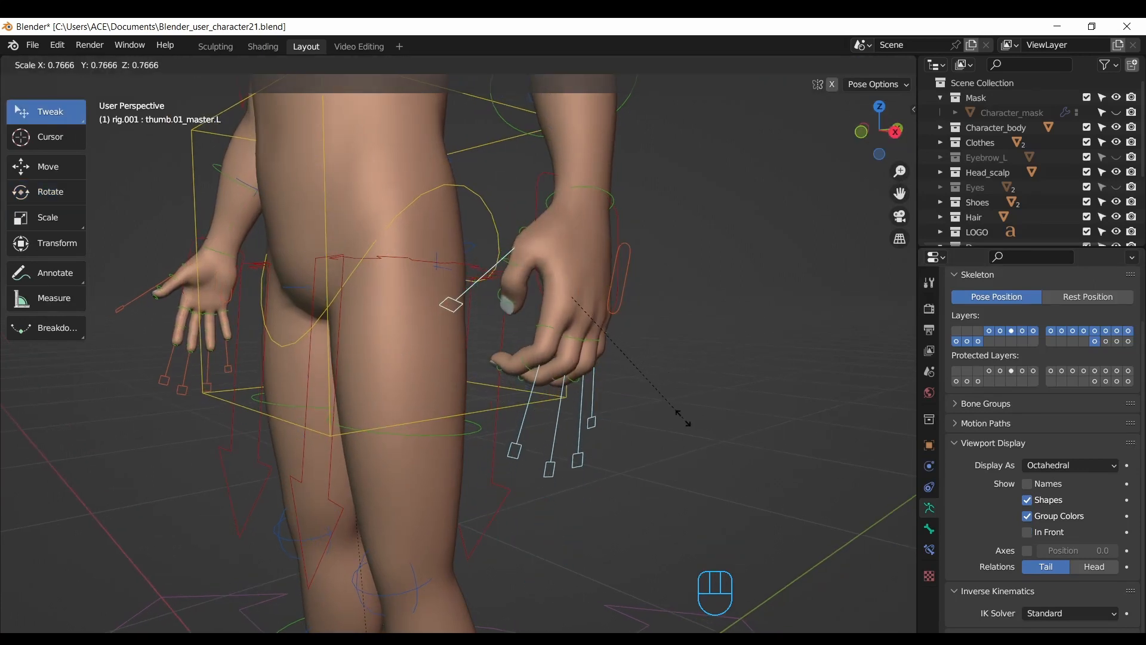
left_click(717, 433)
Step: In the right orthographic view, move the left foot IK control by about -0.164 m in Y and 0.175 m in Z
left_click_drag(899, 169, 899, 192)
left_click_drag(861, 141, 891, 152)
left_click(892, 156)
left_click_drag(899, 194, 812, 222)
left_click(889, 134)
left_click_drag(899, 193, 900, 52)
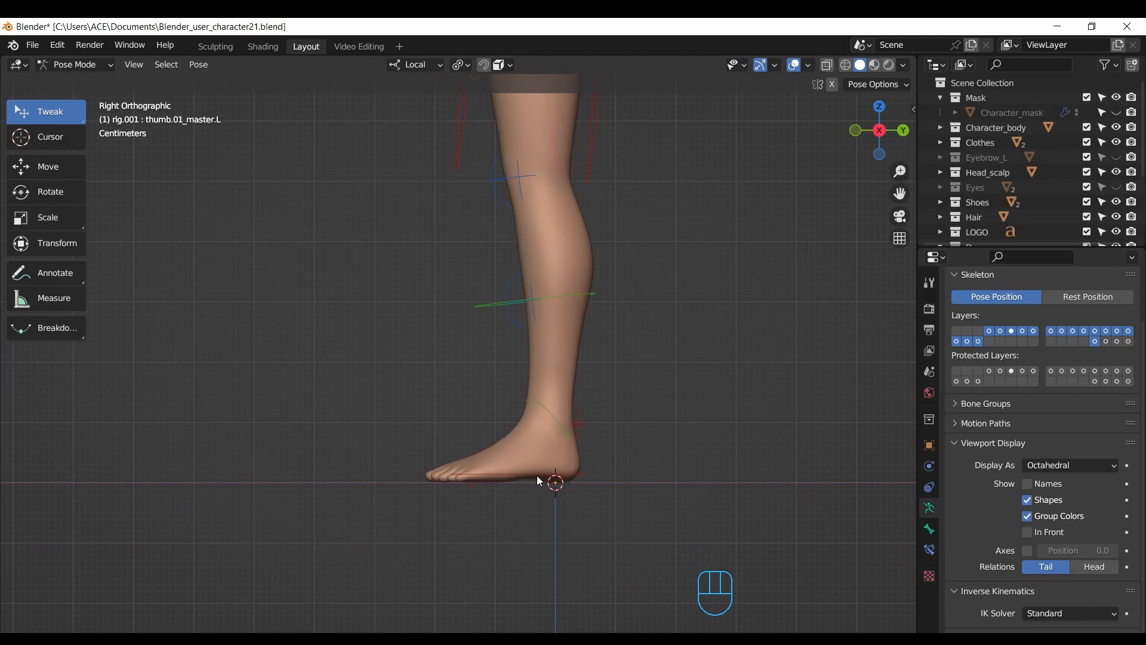
left_click_drag(857, 130, 770, 281)
left_click(880, 140)
key("g")
left_click(563, 264)
Step: Test moving the left foot IK control from the side and at an angle, cancel each move, and clear the control's location
left_click_drag(900, 171, 924, 309)
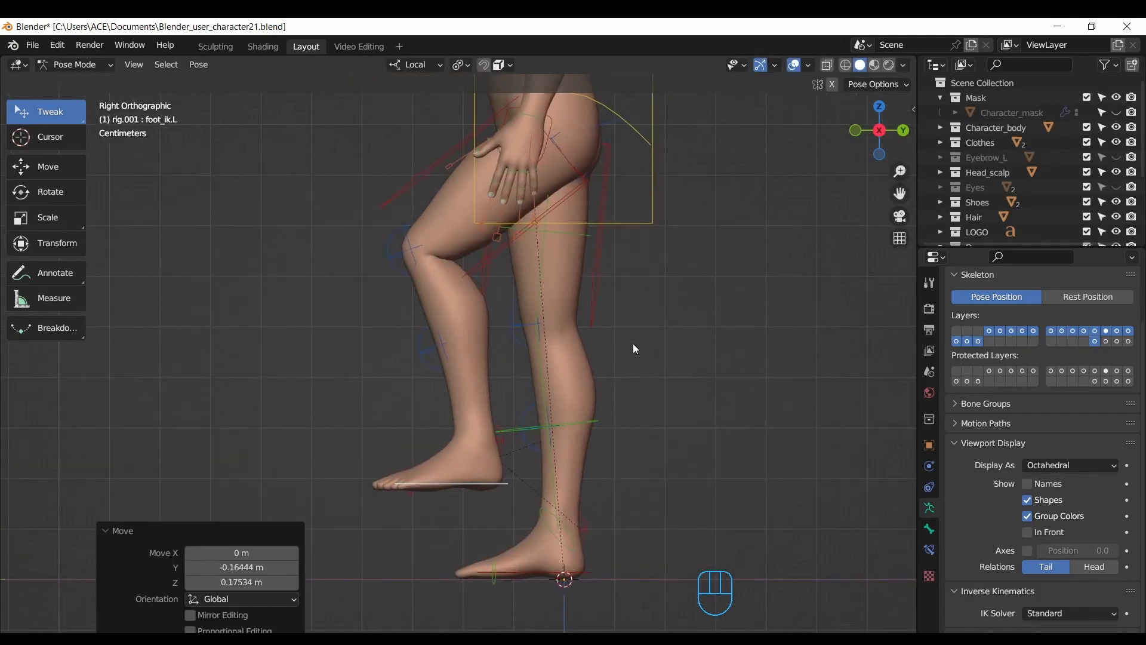
key("g")
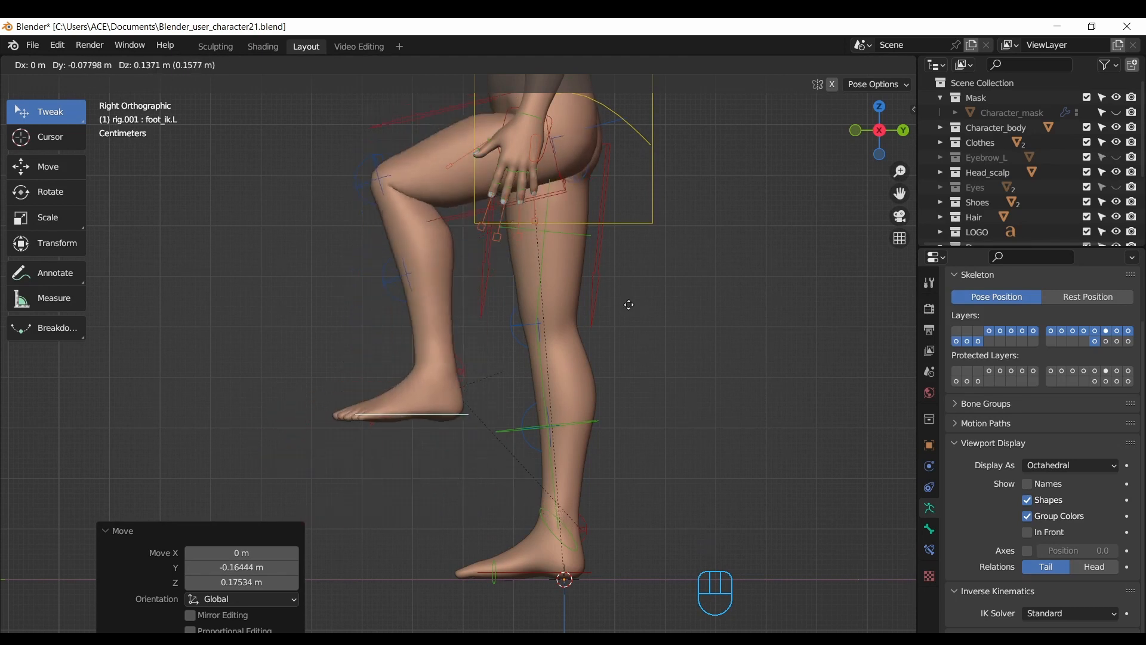
right_click(630, 340)
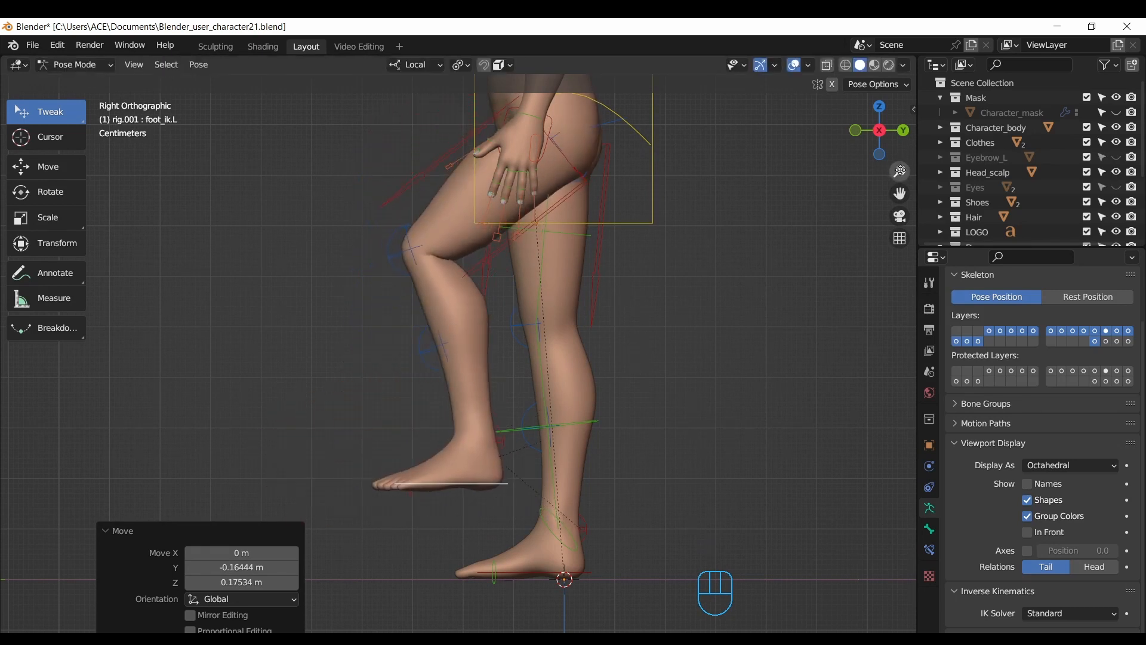
left_click_drag(879, 130, 1023, 147)
key("g")
right_click(652, 323)
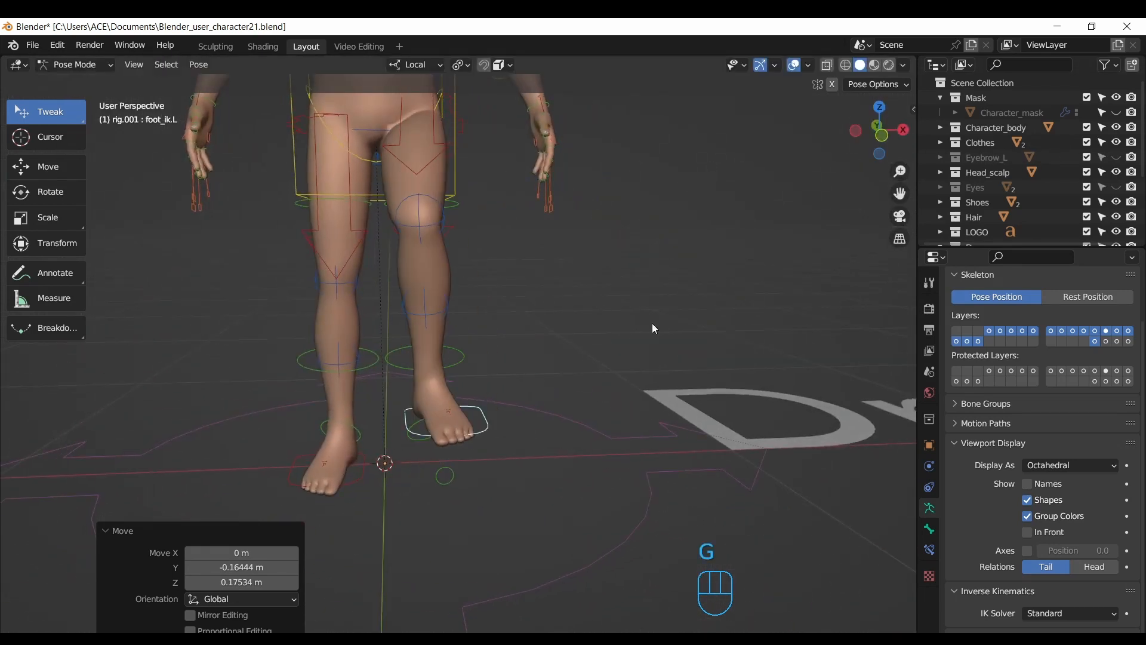
left_click(903, 131)
key("alt+g")
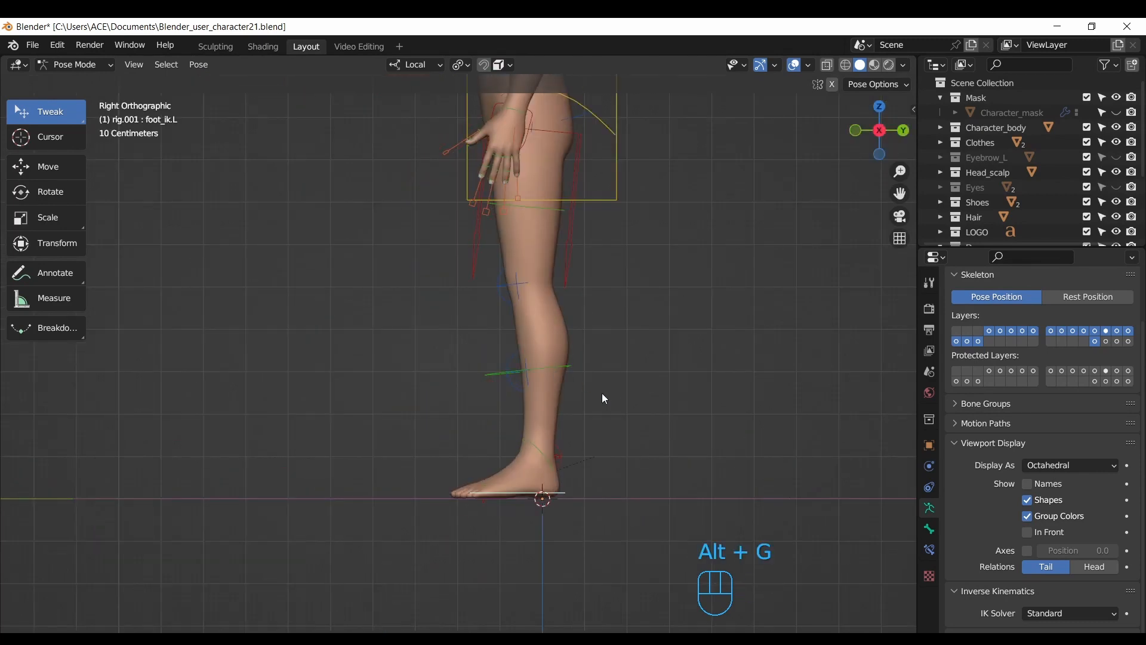
Step: Test the left foot roll by rotating the heel control in the right view, cancelling the rotation
left_click(582, 470)
key("r")
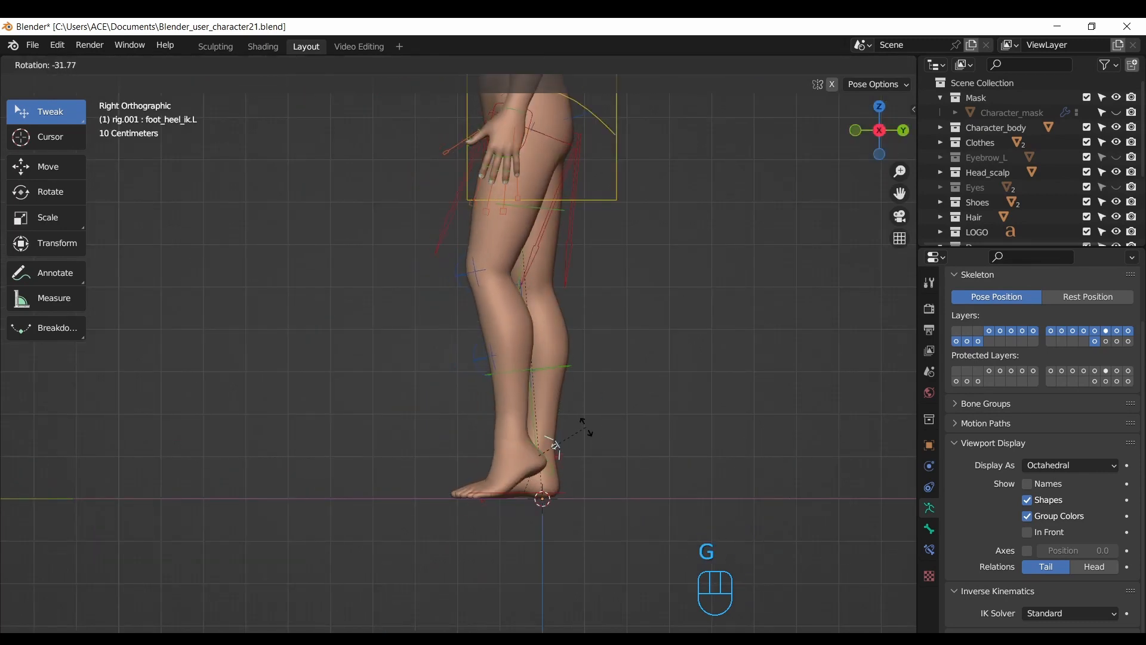
right_click(555, 420)
scroll(525, 424, "down", 1)
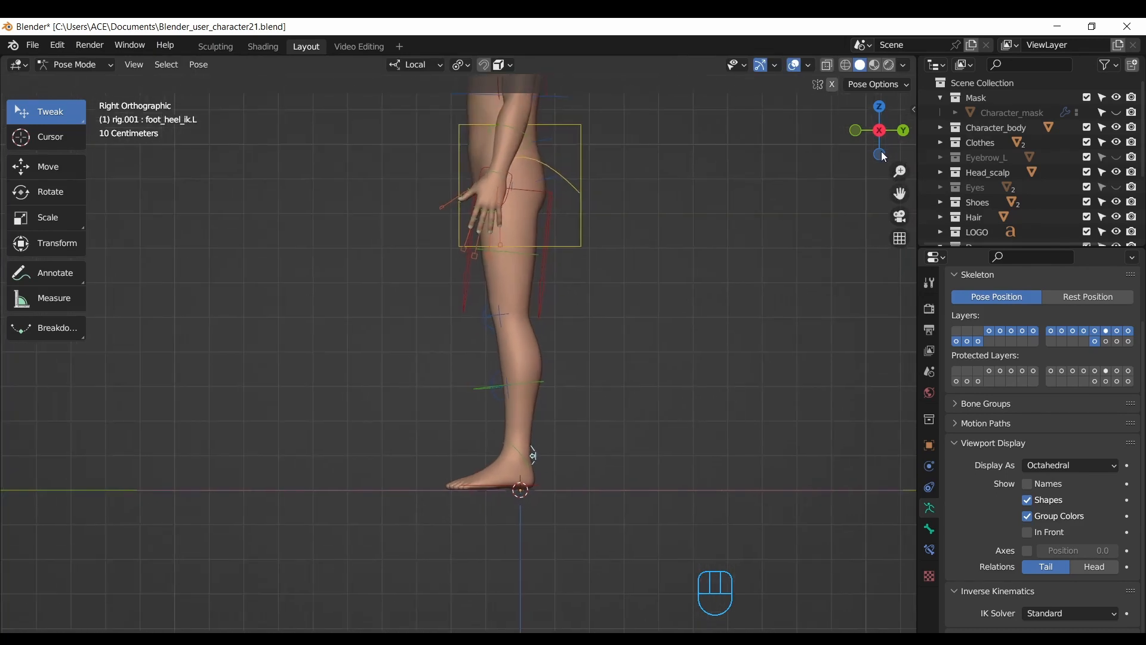
Step: In the front orthographic view, test a crouch by moving the torso control down, cancelling the move
left_click_drag(882, 155, 1006, 174)
left_click(874, 132)
left_click_drag(900, 193, 1003, 308)
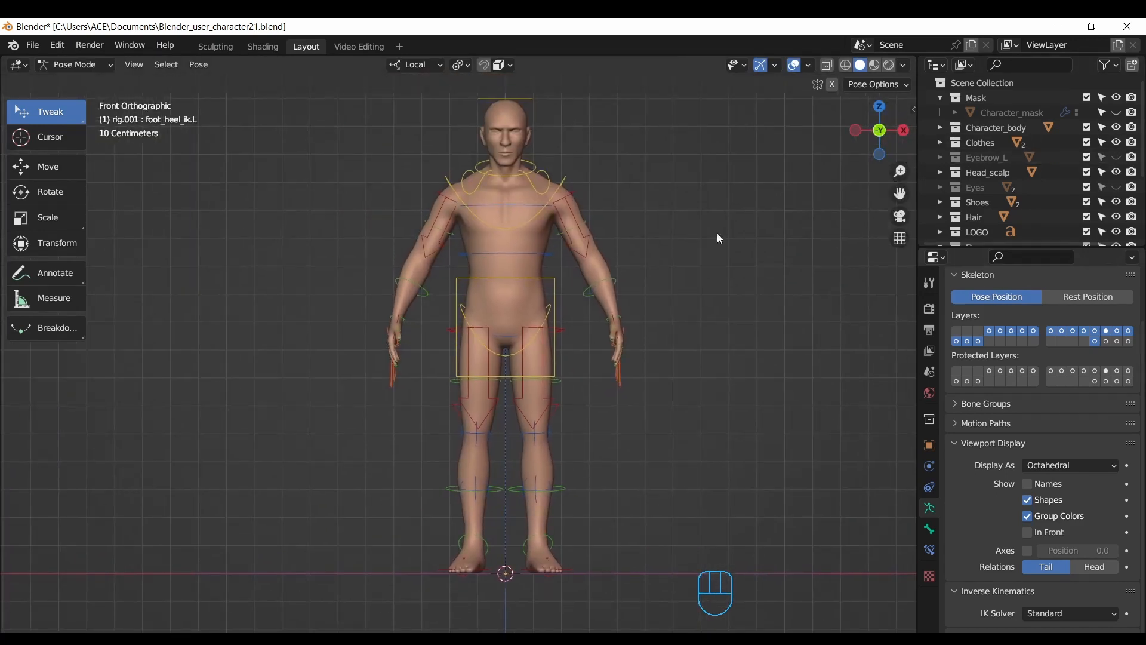
left_click(556, 280)
key("g")
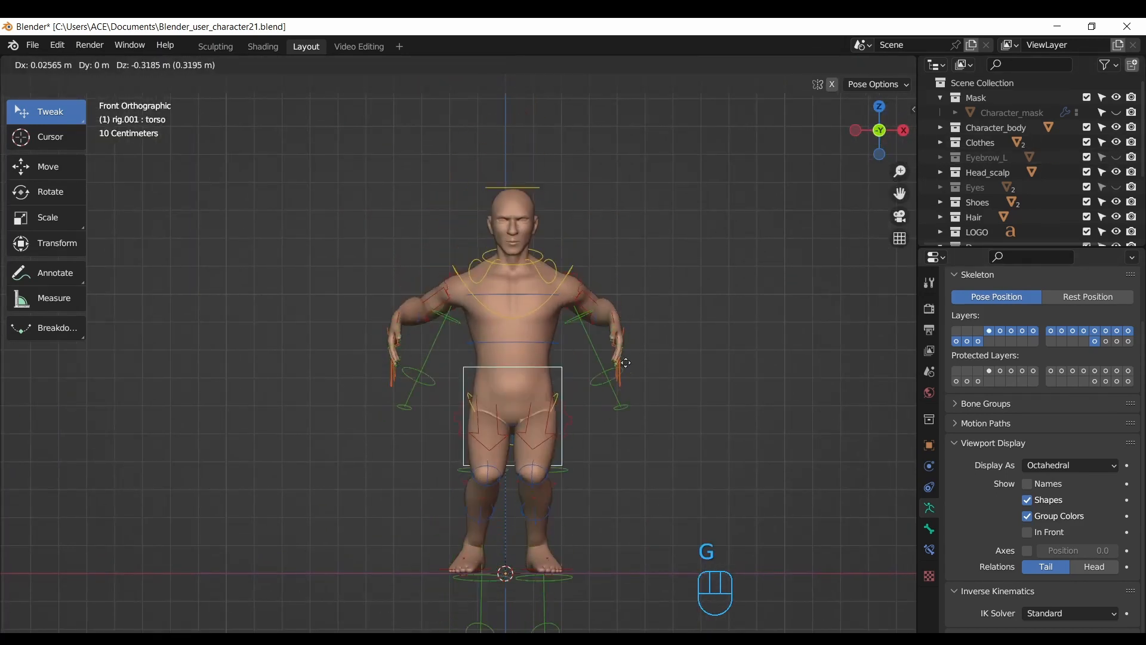
right_click(545, 336)
Step: Test moving the hips control and rotating it with the Rotate tool, reverting both changes
left_click(542, 340)
key("g")
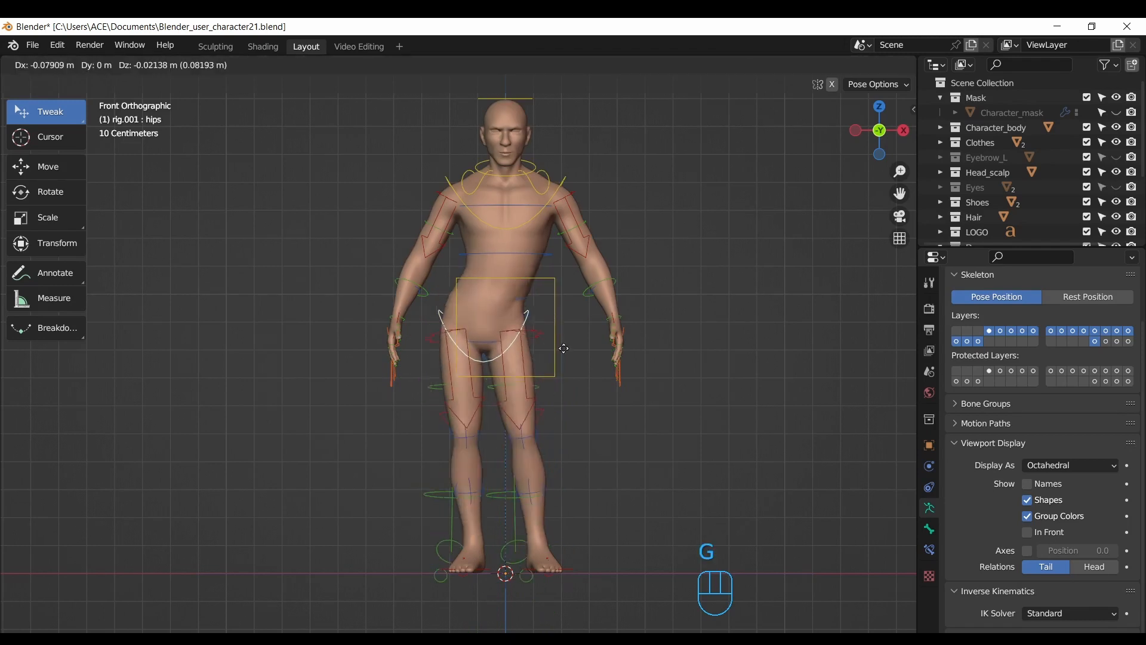
right_click(513, 302)
left_click(48, 193)
left_click_drag(553, 243, 555, 281)
key("ctrl+z")
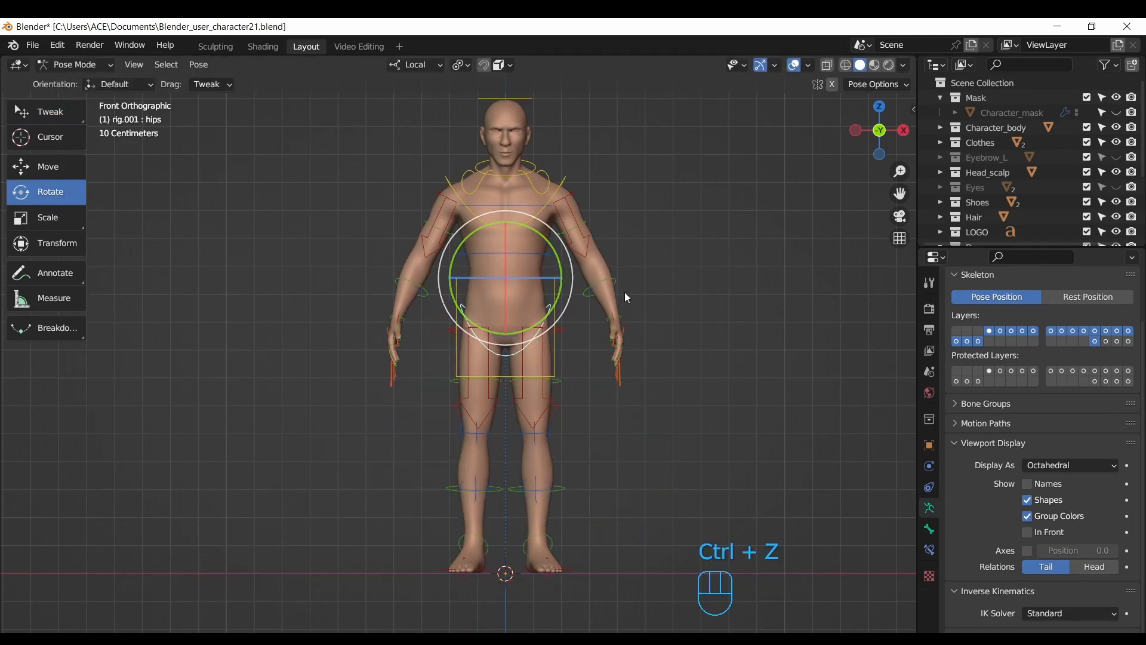
Step: Test lowering the torso control straight down once more to check the bent knees and elbows, cancelling the move
left_click(553, 335)
key("g")
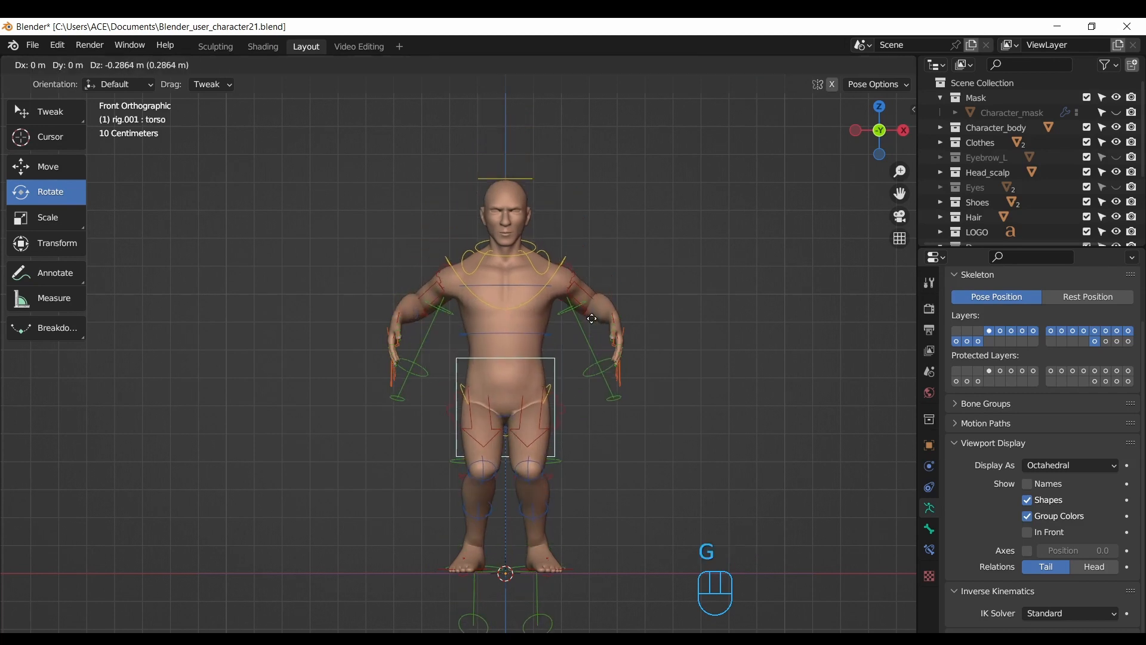
right_click(594, 260)
Step: Test rotating the left and right shoulder controls, undoing each rotation
left_click(550, 184)
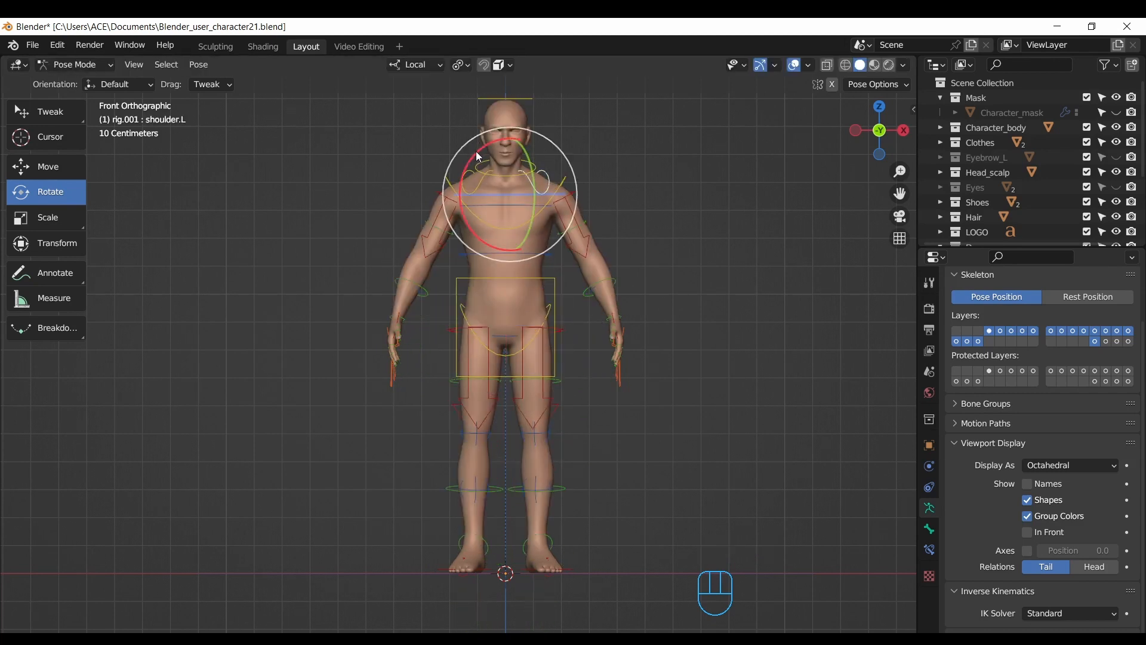
mouse_move(551, 184)
left_mouse_down()
mouse_move(483, 197)
mouse_move(531, 170)
mouse_move(544, 192)
left_mouse_up()
key("ctrl+z")
left_click(452, 181)
key("ctrl+z")
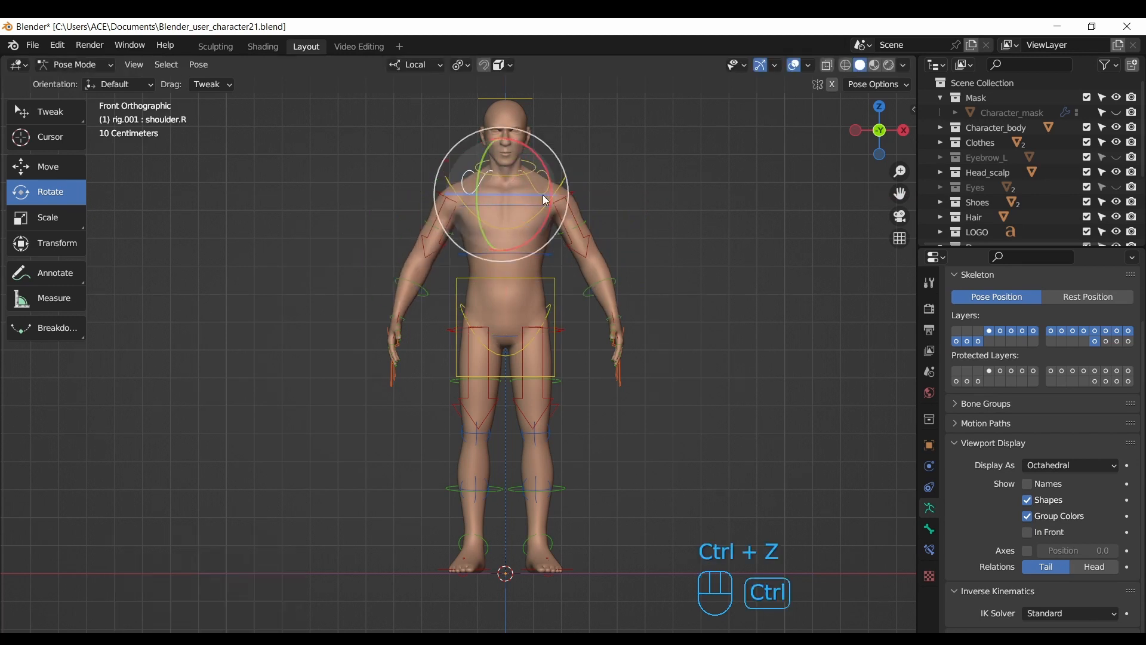
Step: Test moving and rotating the left hand IK control from an angled close-up, reverting both changes
left_click(623, 332)
left_click_drag(900, 172, 787, 128)
left_click(705, 387)
left_click_drag(851, 153, 776, 197)
key("g")
right_click(722, 289)
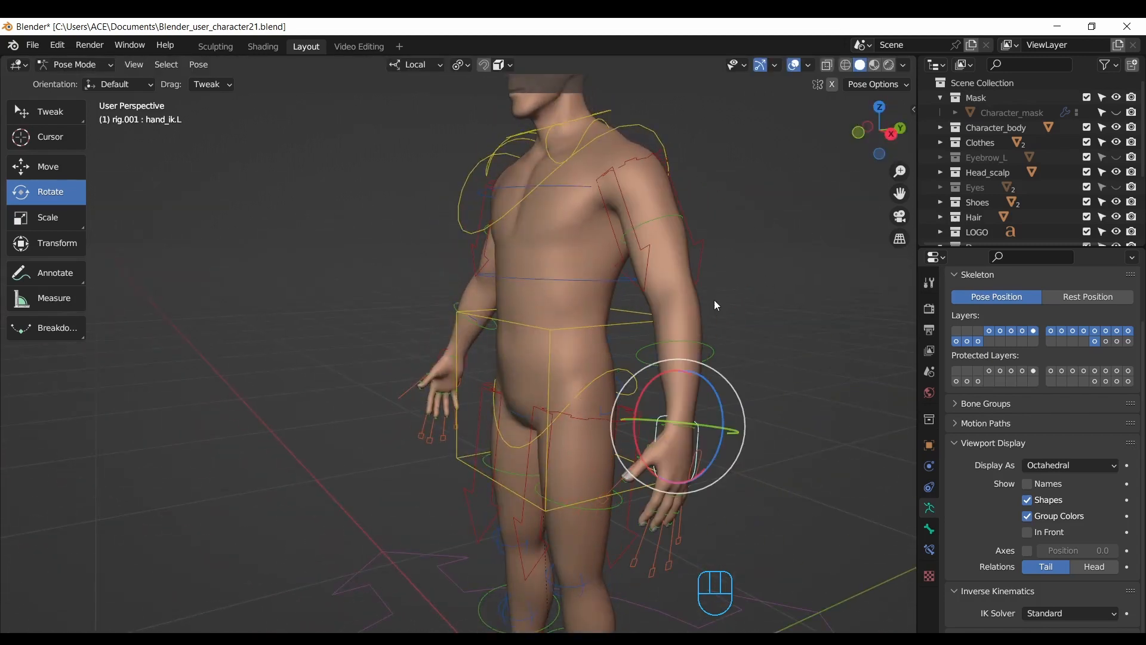
left_click_drag(688, 398, 690, 323)
key("ctrl+z")
Step: From the front, test bending the upper body by rotating the chest control, undoing the rotation
left_click(859, 132)
left_click_drag(900, 174, 900, 190)
left_click_drag(900, 192, 902, 236)
left_click(589, 239)
left_click_drag(571, 339, 538, 287)
key("ctrl+z")
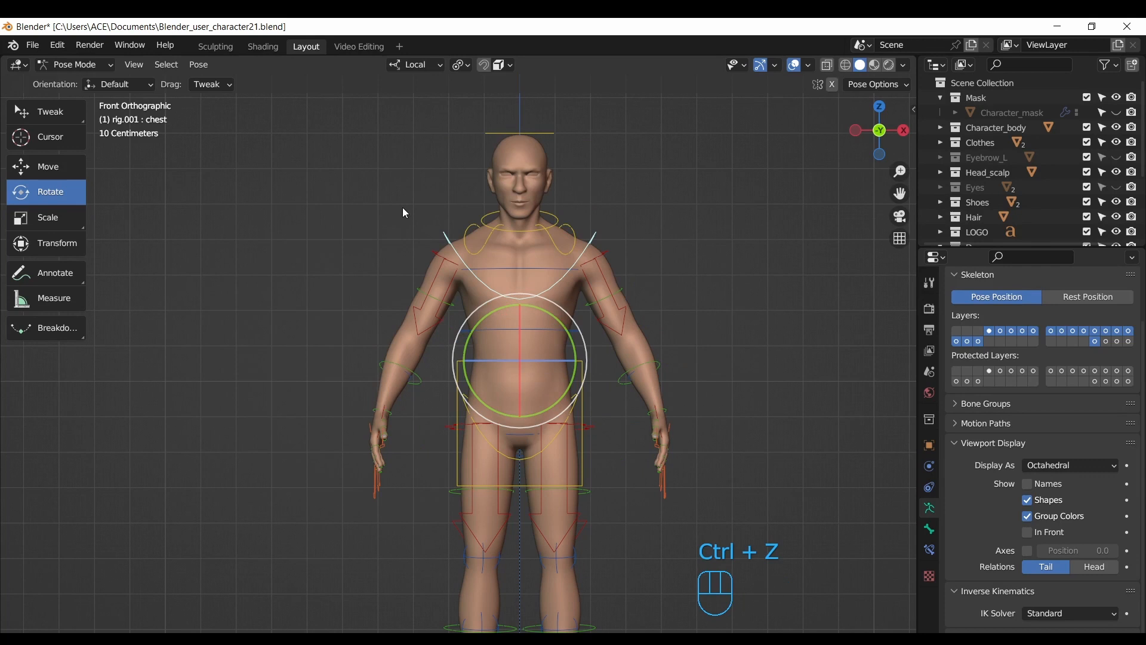
Step: Switch to Object Mode, select the body mesh and move its Armature modifier above Subdivision and Mask in the stack
left_click(66, 111)
left_click(105, 62)
left_click(73, 80)
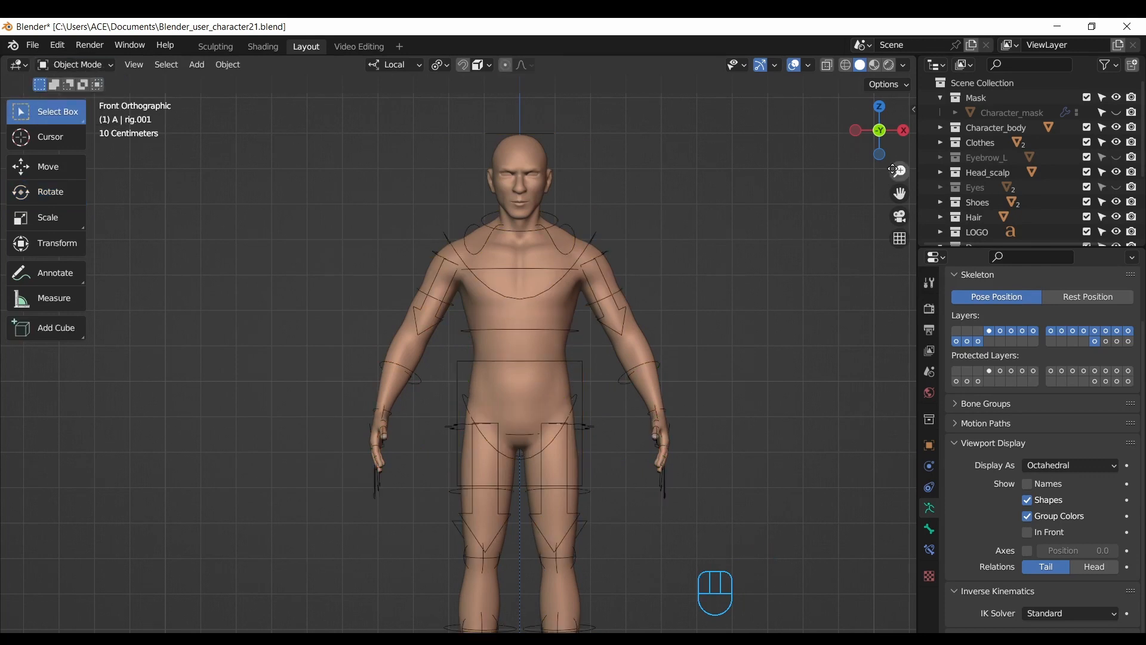
left_click_drag(893, 169, 896, 184)
left_click_drag(900, 193, 952, 143)
left_click(478, 270)
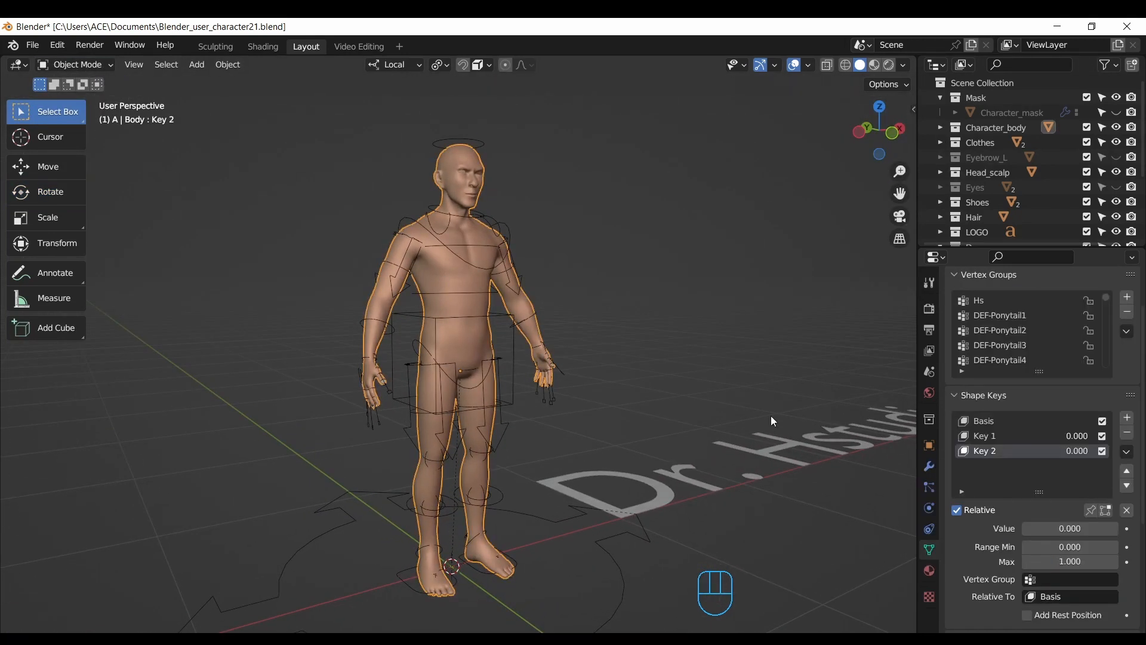
left_click(929, 467)
left_click(1139, 421)
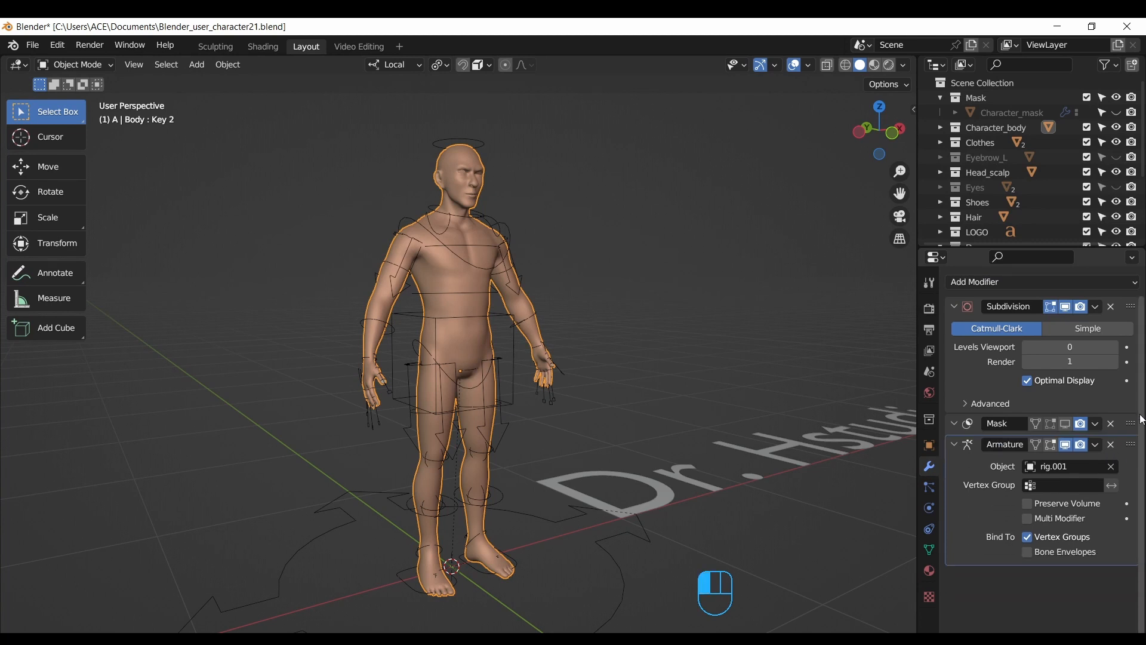
left_click_drag(1131, 444, 853, 284)
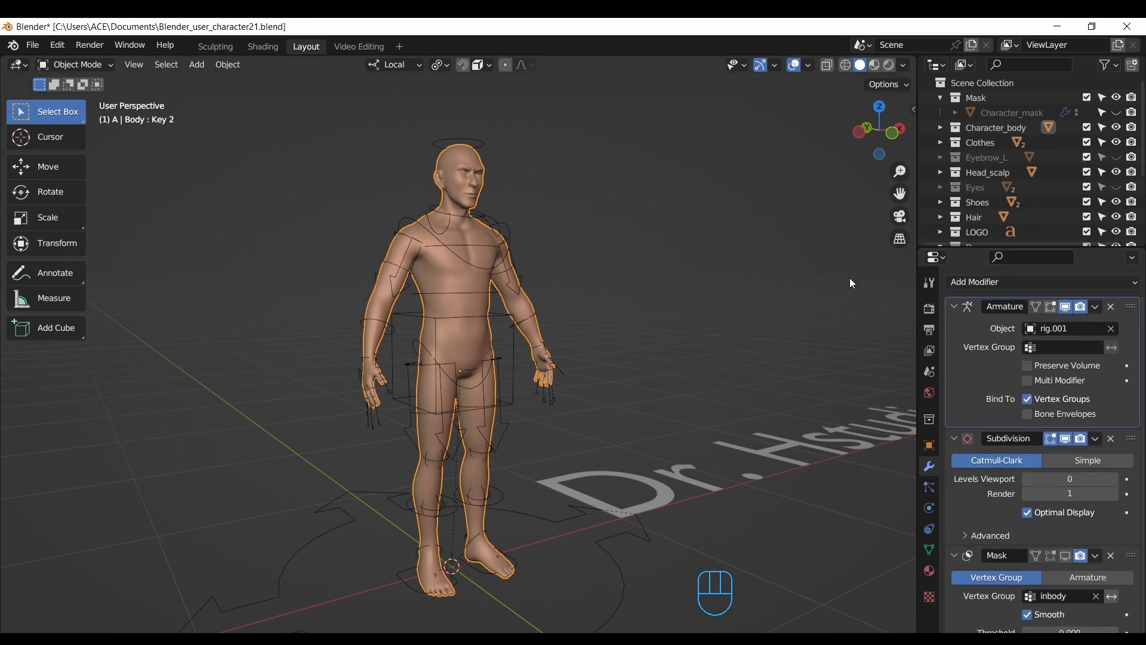
Step: Put the rig back in Pose Mode and test moving and rotating the chest control from the front, reverting both
left_click(882, 133)
left_click(532, 220)
left_click(96, 65)
left_click(79, 114)
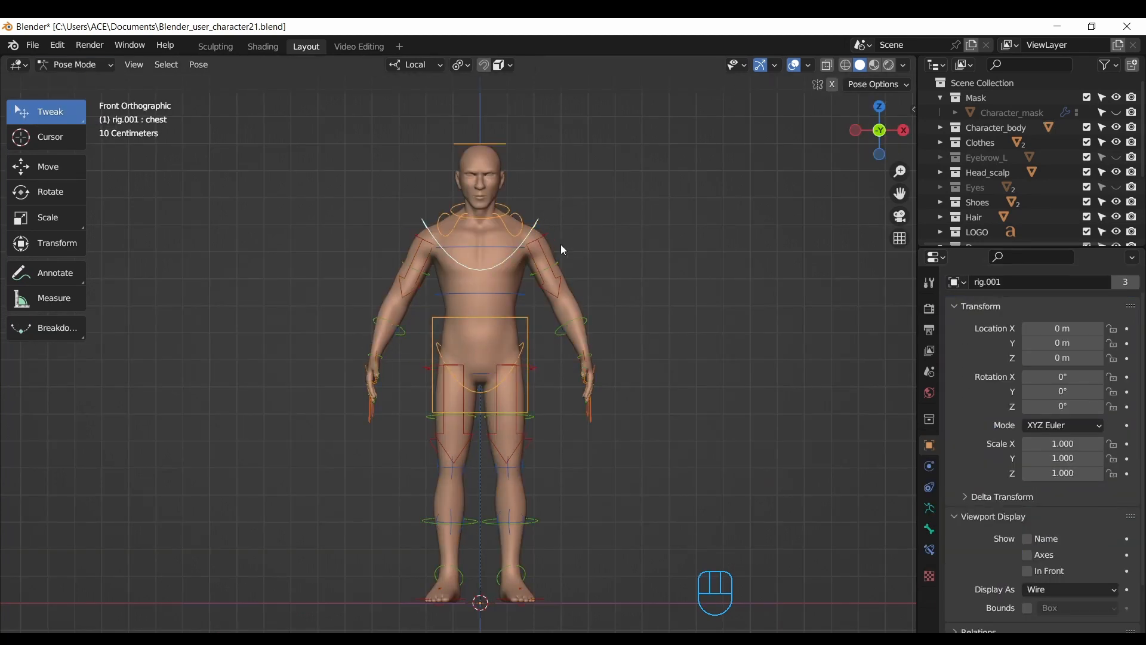
key("g")
right_click(564, 254)
left_click(51, 192)
mouse_move(533, 285)
left_mouse_down()
mouse_move(536, 307)
mouse_move(517, 280)
left_mouse_up()
key("ctrl+z")
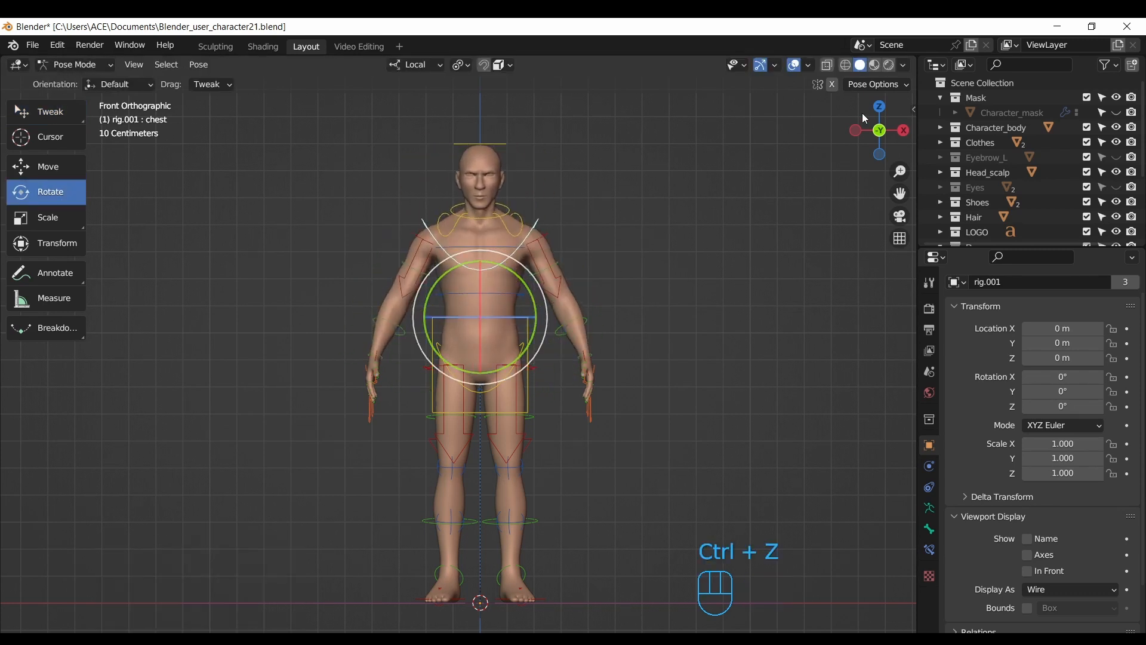
Step: In the right view, test rotating the left heel control and lifting the left foot IK control, cancelling both
left_click(903, 130)
left_click_drag(898, 195, 893, 124)
left_click(512, 503)
key("g")
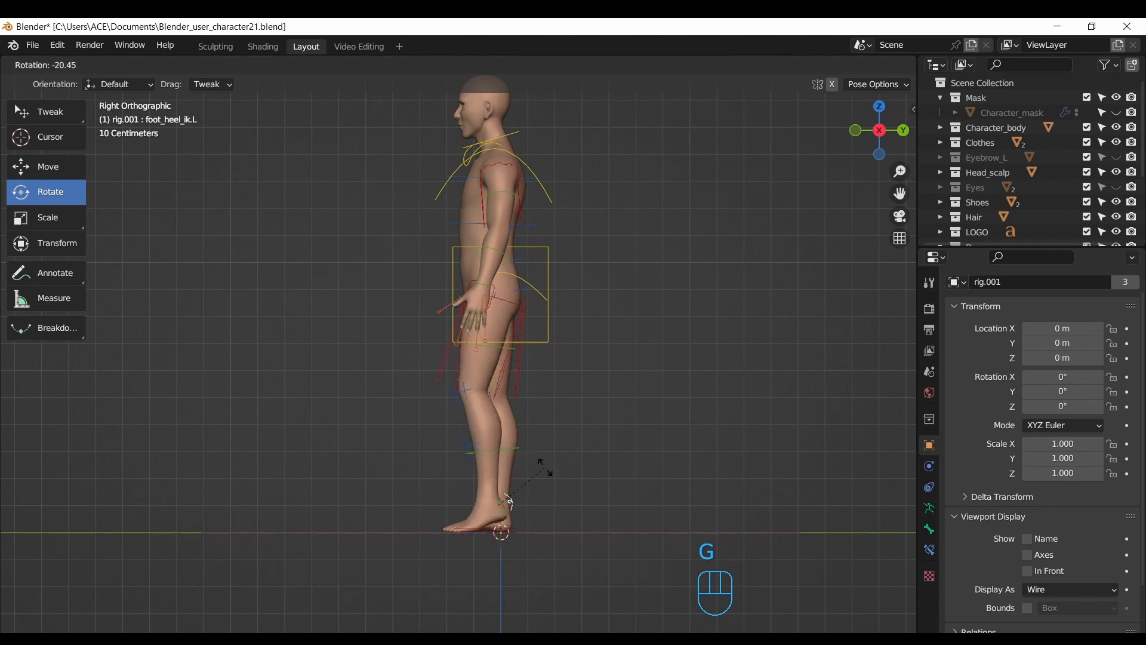
right_click(525, 509)
left_click(512, 529)
key("g")
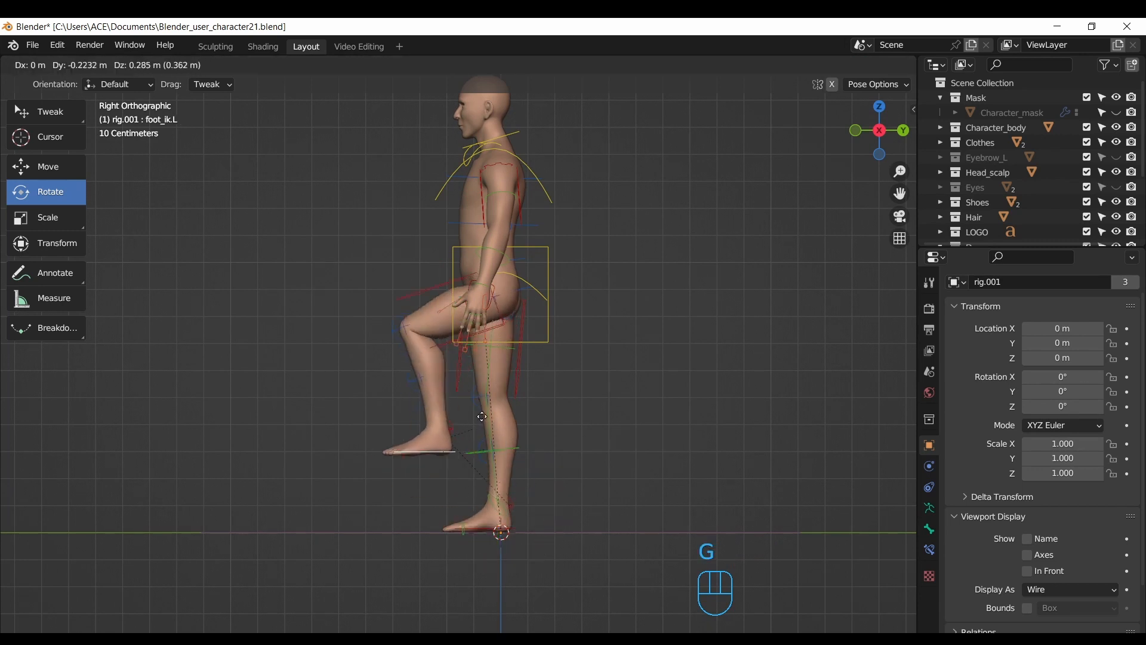
right_click(493, 437)
Step: Return to the front view and test lowering the body with the torso control, cancelling the move
left_click(855, 130)
left_click(528, 257)
key("g")
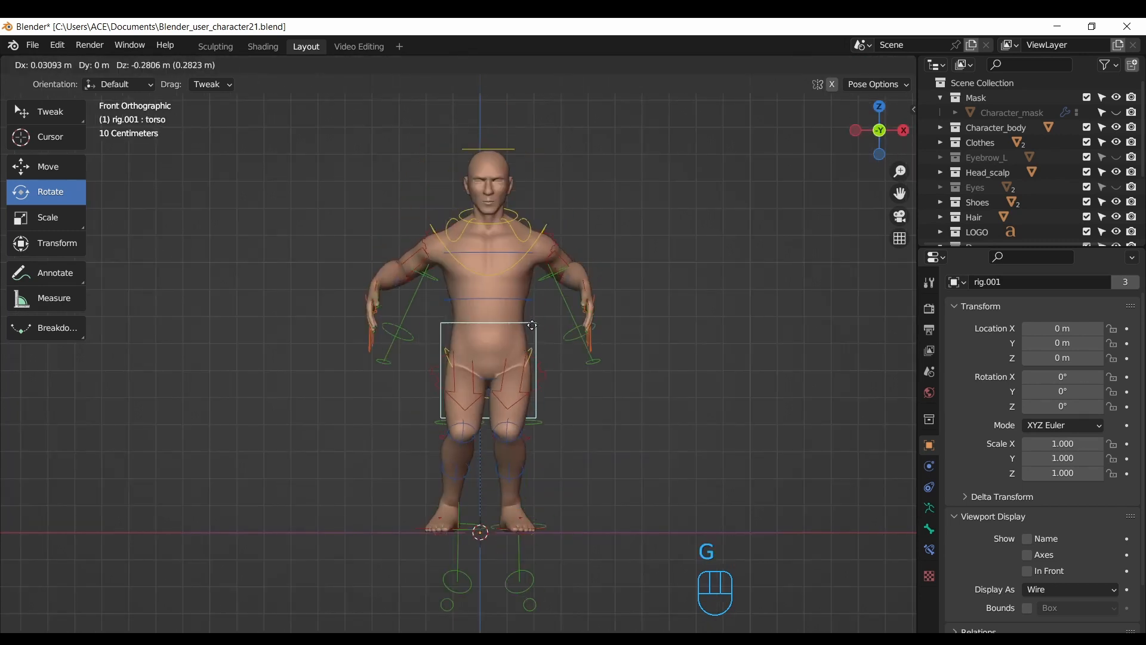
right_click(525, 365)
left_click_drag(901, 190, 915, 254)
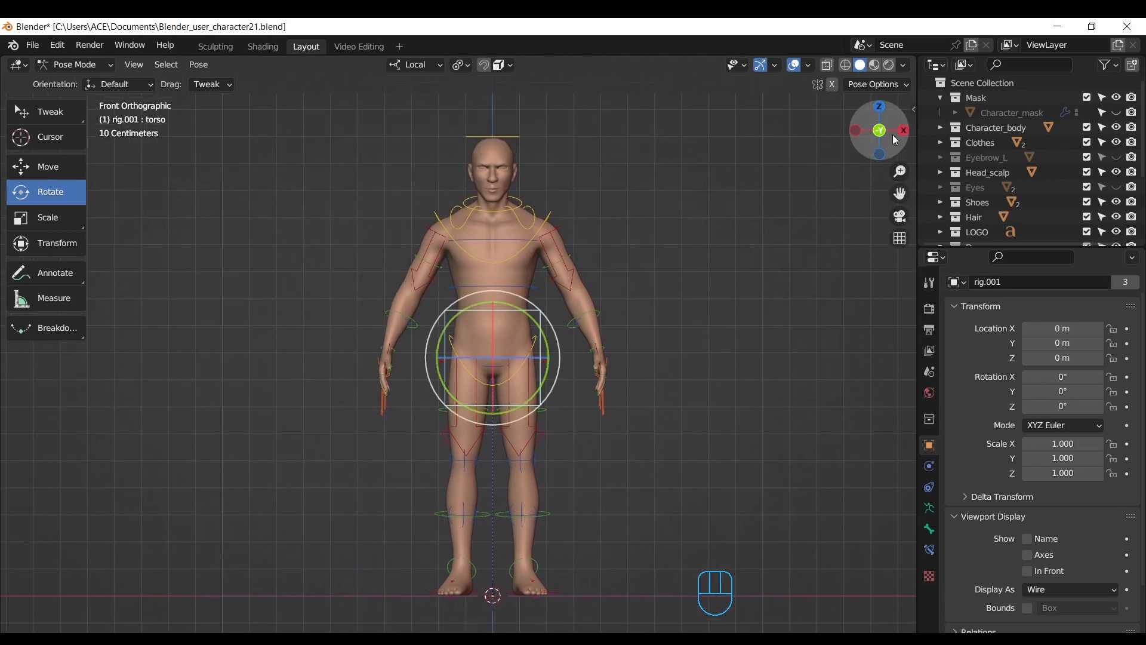
Step: Restore the Tweak tool, select all rig controls, switch to Object Mode and unhide the Eyes collection
left_click_drag(893, 134, 925, 315)
left_click(68, 112)
key("a")
left_click_drag(900, 171, 897, 115)
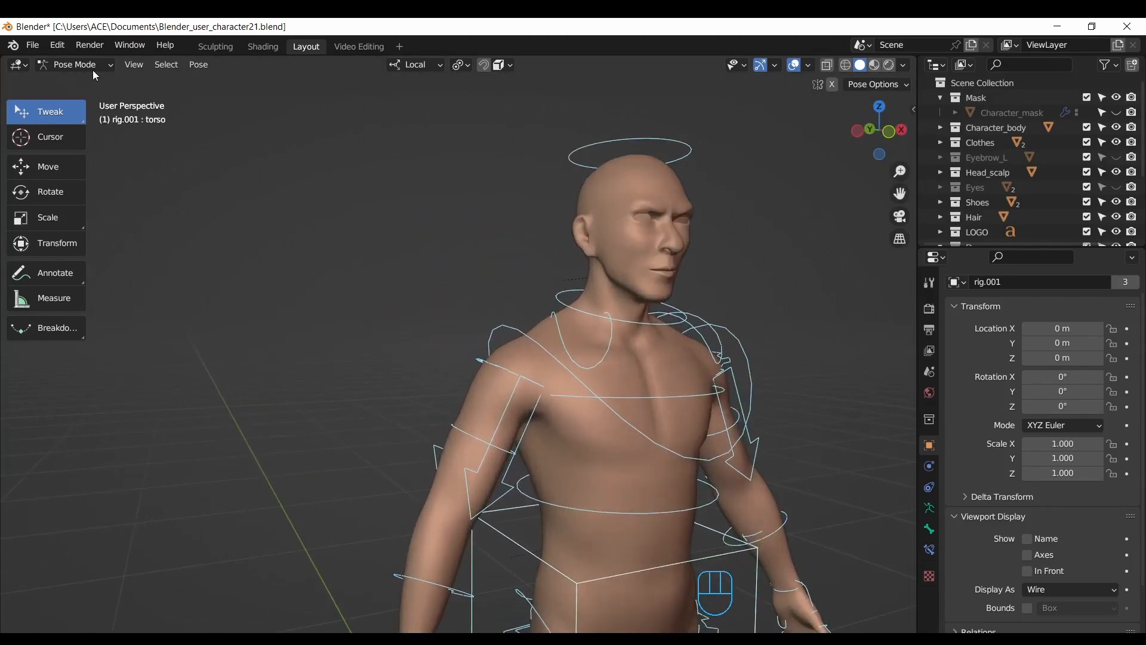
key("ctrl+Tab")
left_click(1117, 187)
Step: Select both eyes and the rig, and in Pose Mode parent the eyes to the head control using the Bone option
mouse_move(900, 193)
left_mouse_down()
mouse_move(887, 229)
mouse_move(906, 206)
left_mouse_up()
left_click_drag(864, 133, 817, 139)
left_click(722, 248)
left_click(702, 246)
left_click(769, 247, "shift")
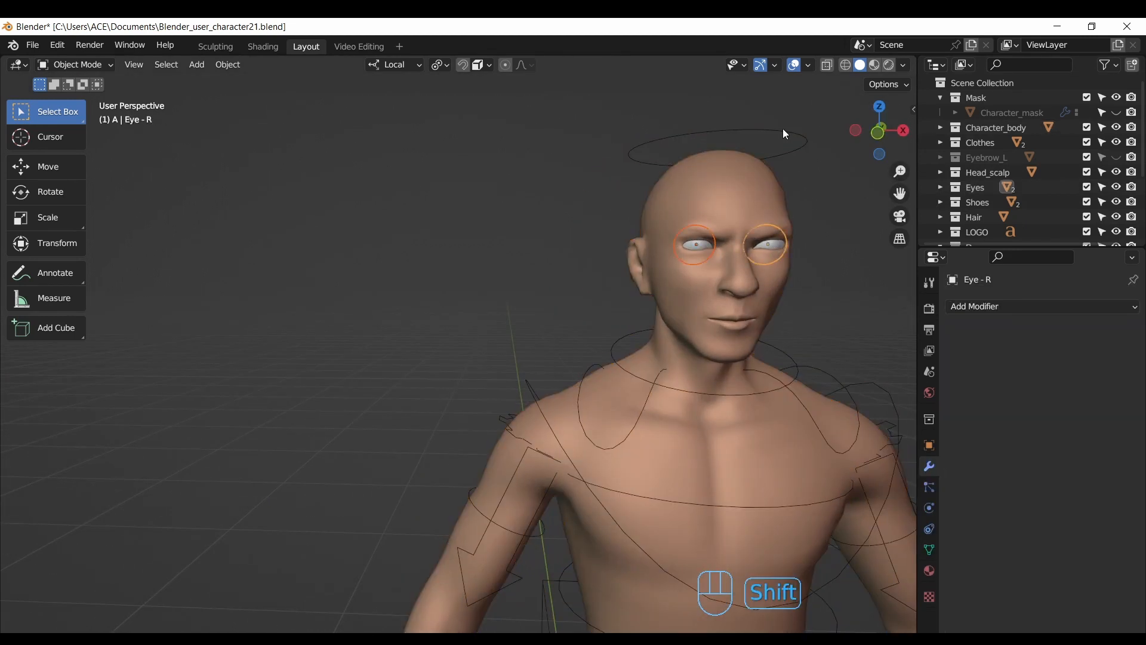
left_click(784, 134, "shift")
left_click(101, 66)
left_click(75, 114)
left_click_drag(899, 194, 755, 216)
left_click(638, 154)
key("ctrl+p")
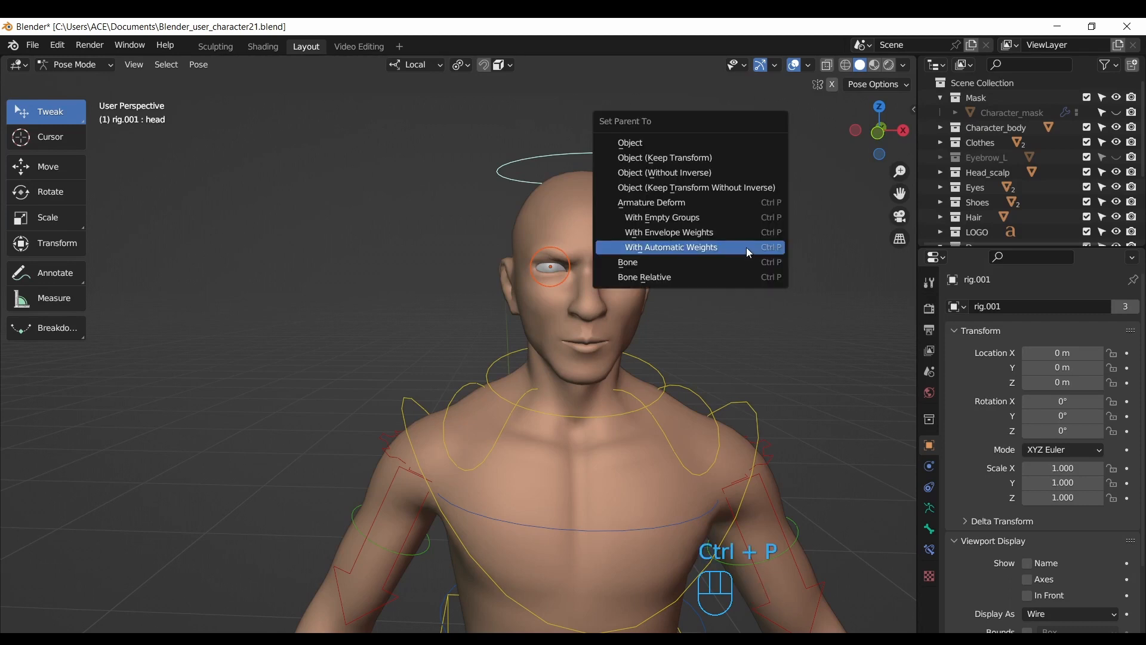
left_click(634, 265)
Step: Re-enter Pose Mode and test that the eyes follow the head by rotating the head control, undoing each rotation
left_click(75, 64)
left_click(82, 82)
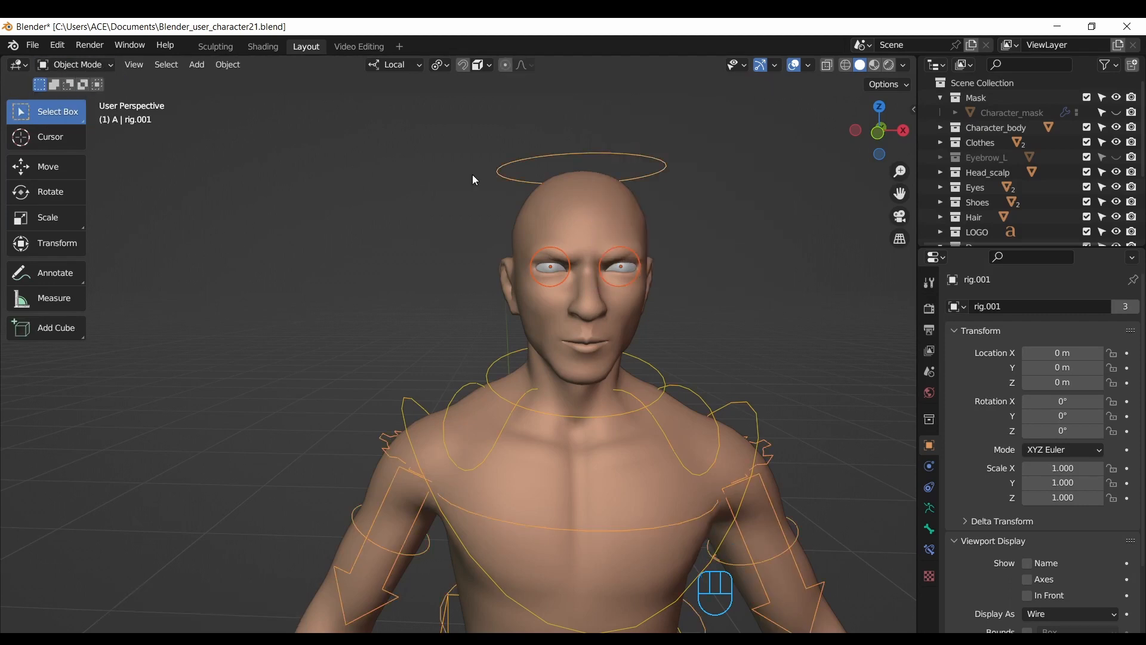
left_click(74, 65)
left_click(79, 114)
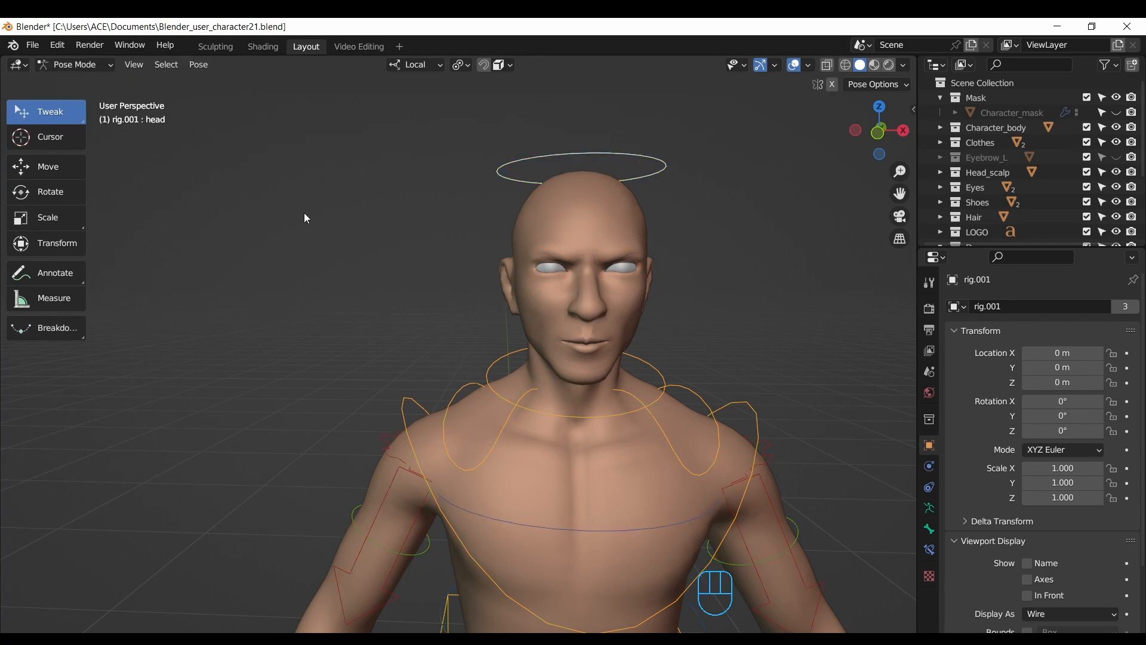
left_click(50, 191)
left_click_drag(574, 334, 612, 327)
key("ctrl+z")
left_click_drag(900, 193, 792, 198)
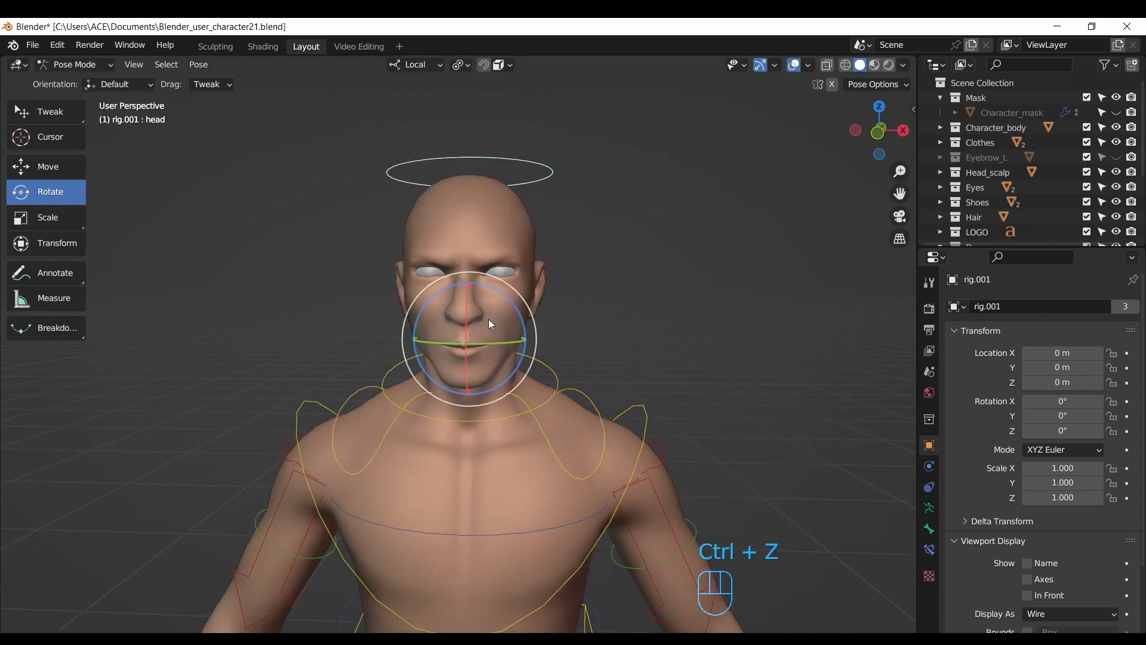
mouse_move(489, 323)
left_mouse_down()
mouse_move(519, 318)
mouse_move(486, 341)
left_mouse_up()
key("ctrl+z")
Step: Restore the Tweak tool, switch to Object Mode, deselect everything and frame the full character at an angle
left_click_drag(900, 172, 729, 171)
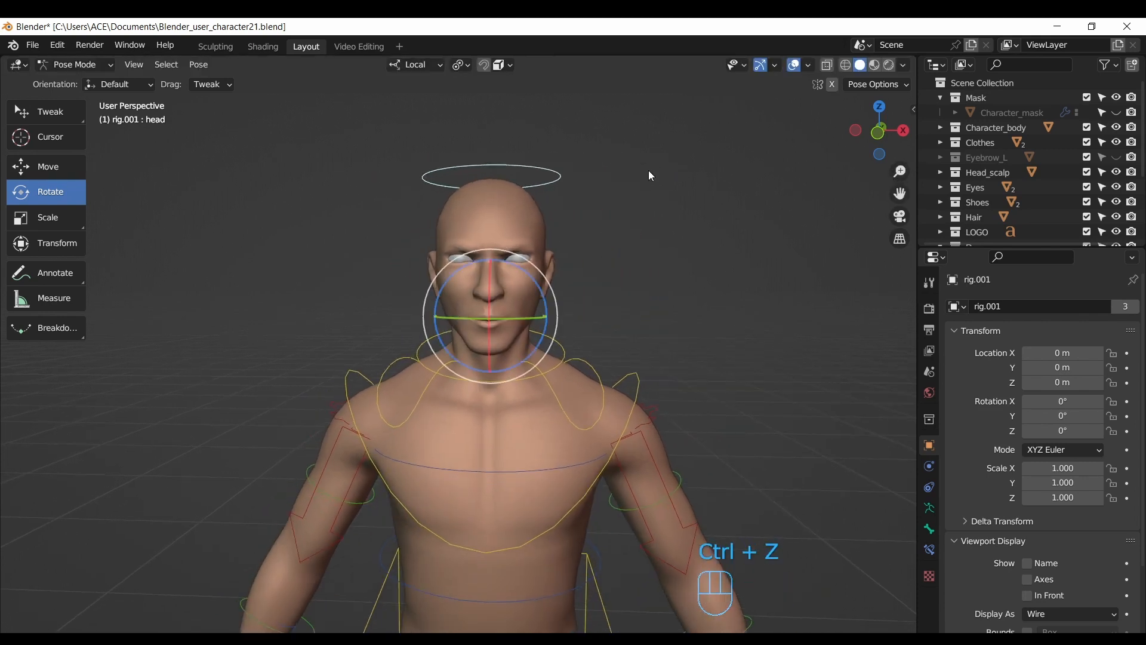
left_click(50, 112)
left_click(76, 66)
left_click(78, 82)
left_click(261, 144)
left_click_drag(900, 172, 850, 294)
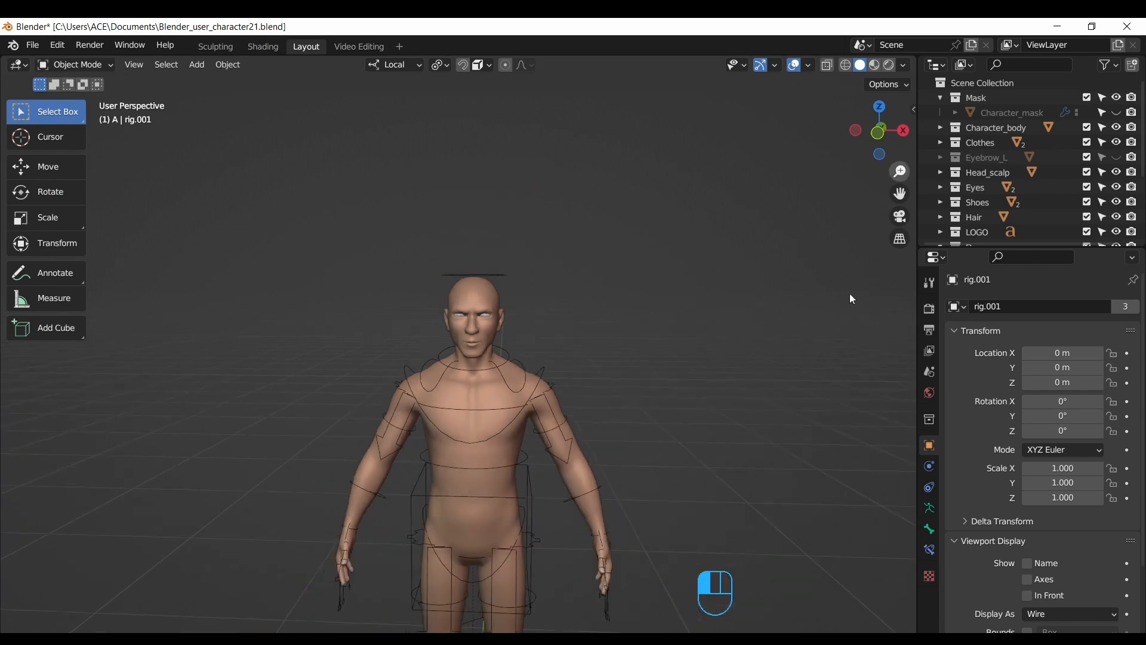
left_click_drag(900, 193, 916, 131)
left_click_drag(896, 173, 890, 220)
left_click_drag(900, 193, 899, 133)
left_click_drag(900, 172, 903, 212)
left_click_drag(876, 143, 841, 150)
Step: Select all objects, switch the rig to Pose Mode and select all of its controls
key("a")
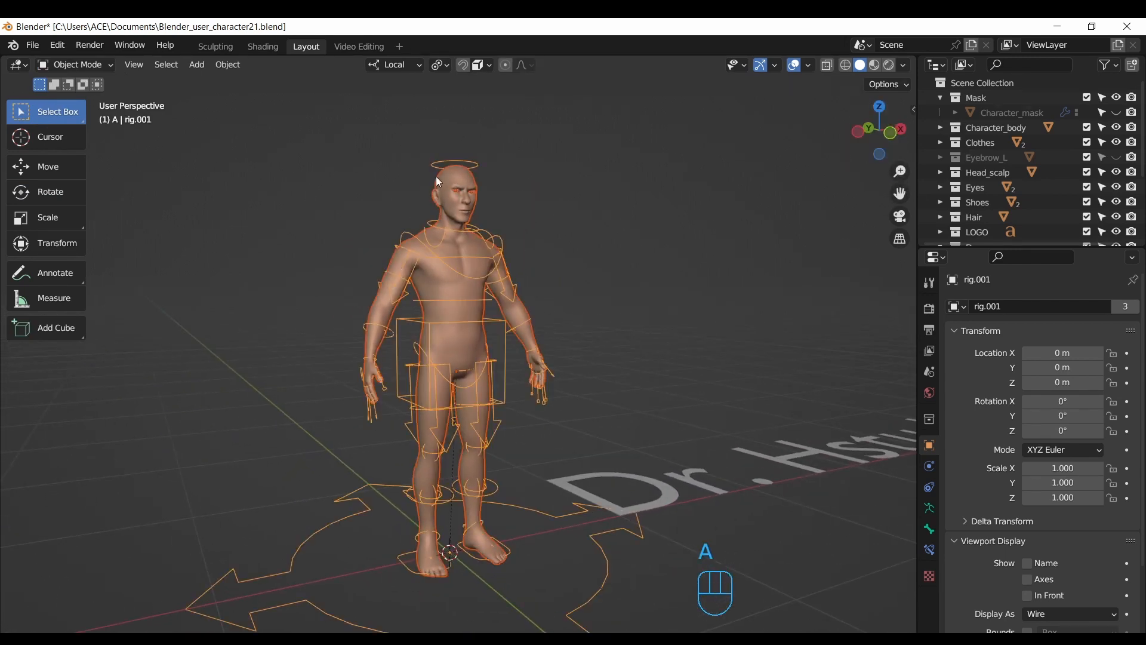
left_click(74, 65)
left_click(71, 112)
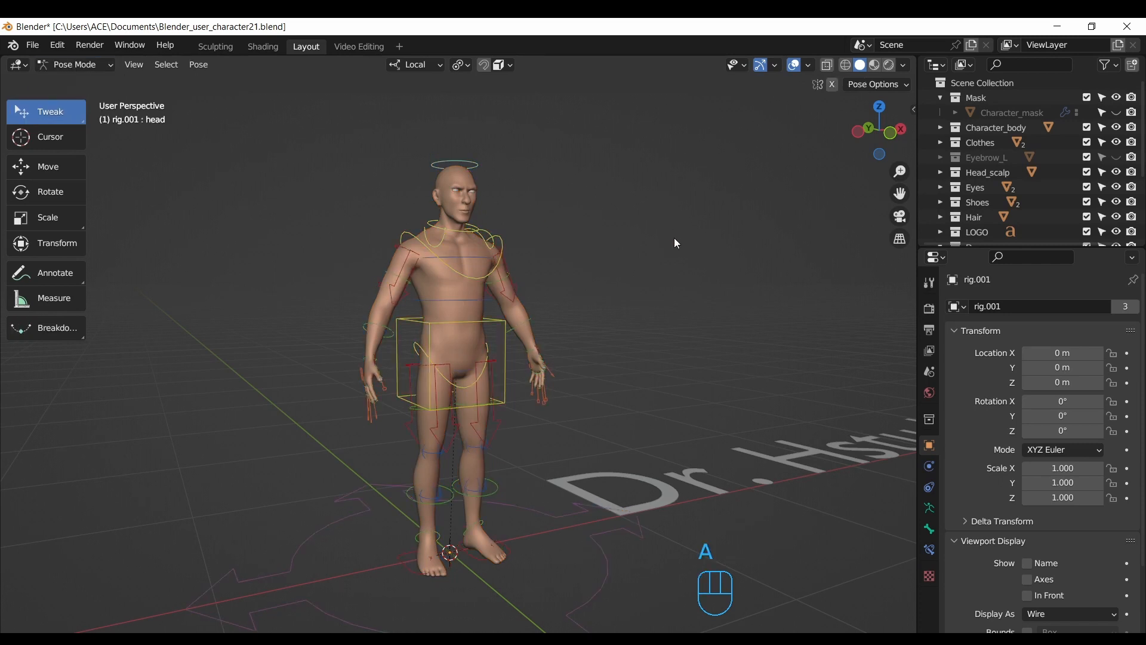
key("a")
Step: Save the current Blender file
left_click_drag(883, 133, 983, 152)
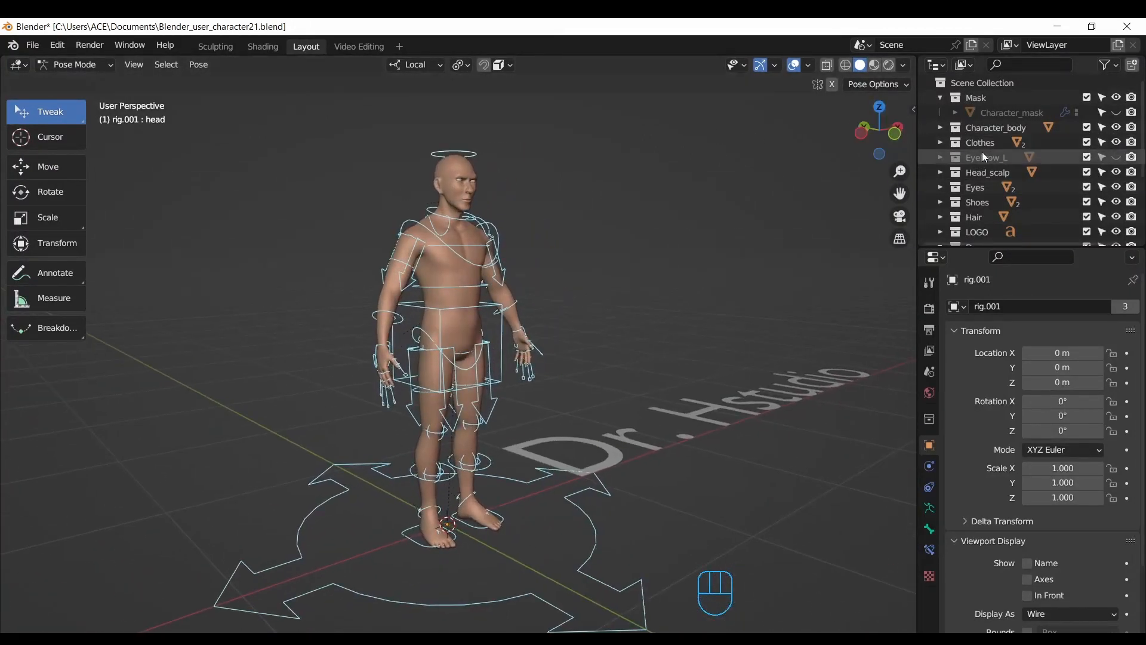
left_click(32, 45)
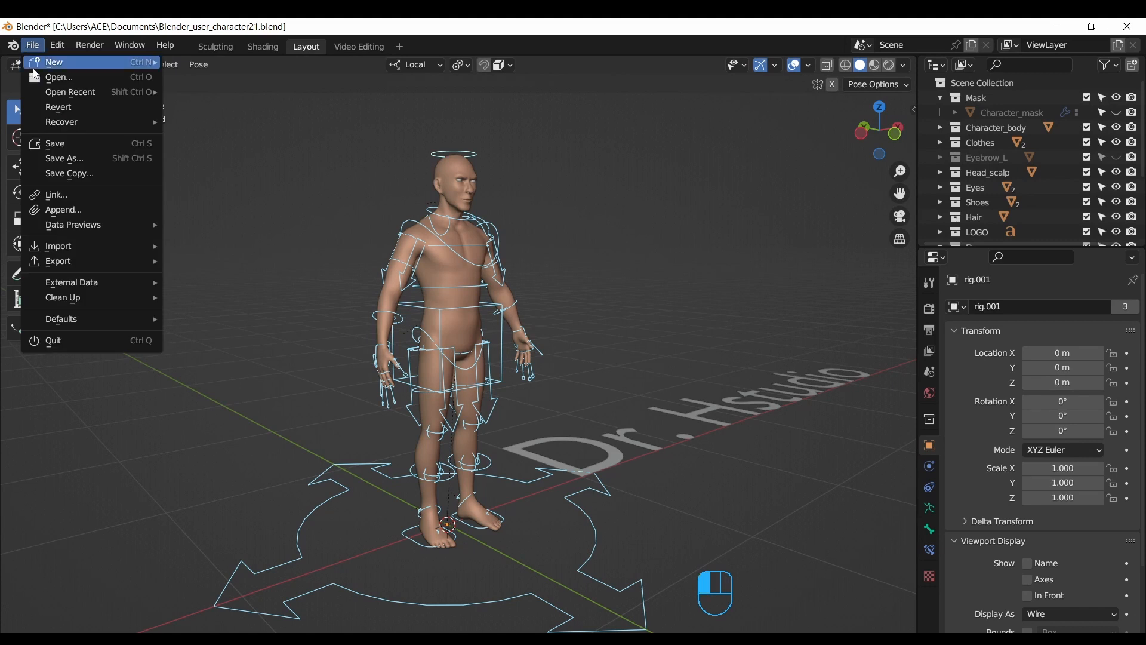
left_click(83, 143)
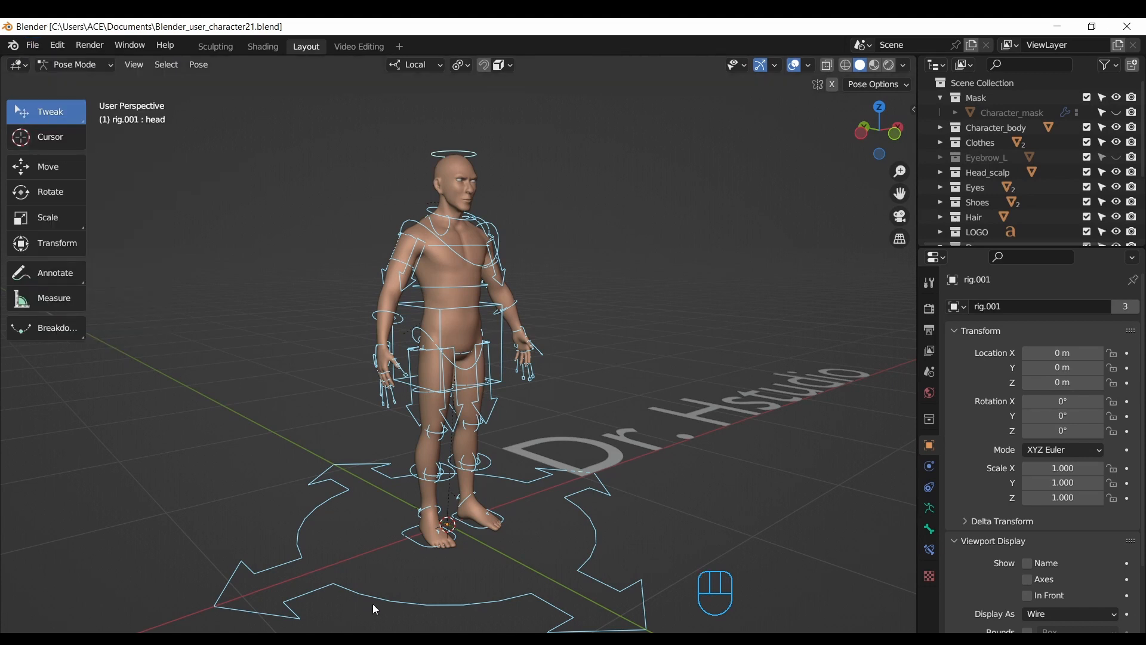